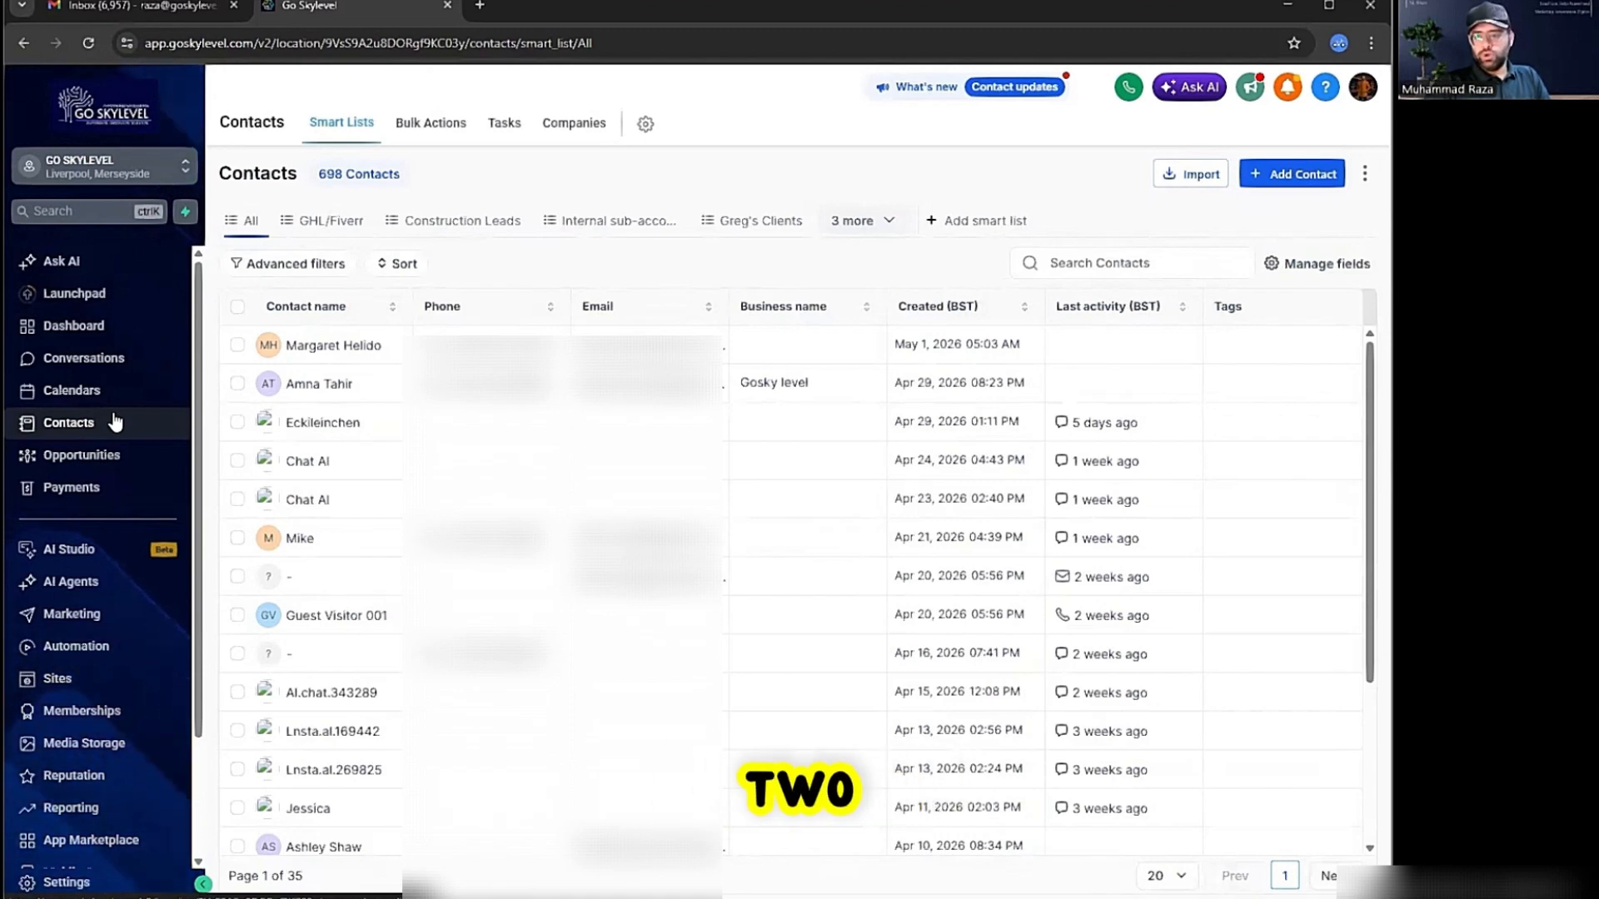
{"action": "left_click", "coordinate": [236, 310]}
{"action": "left_click", "coordinate": [418, 263]}
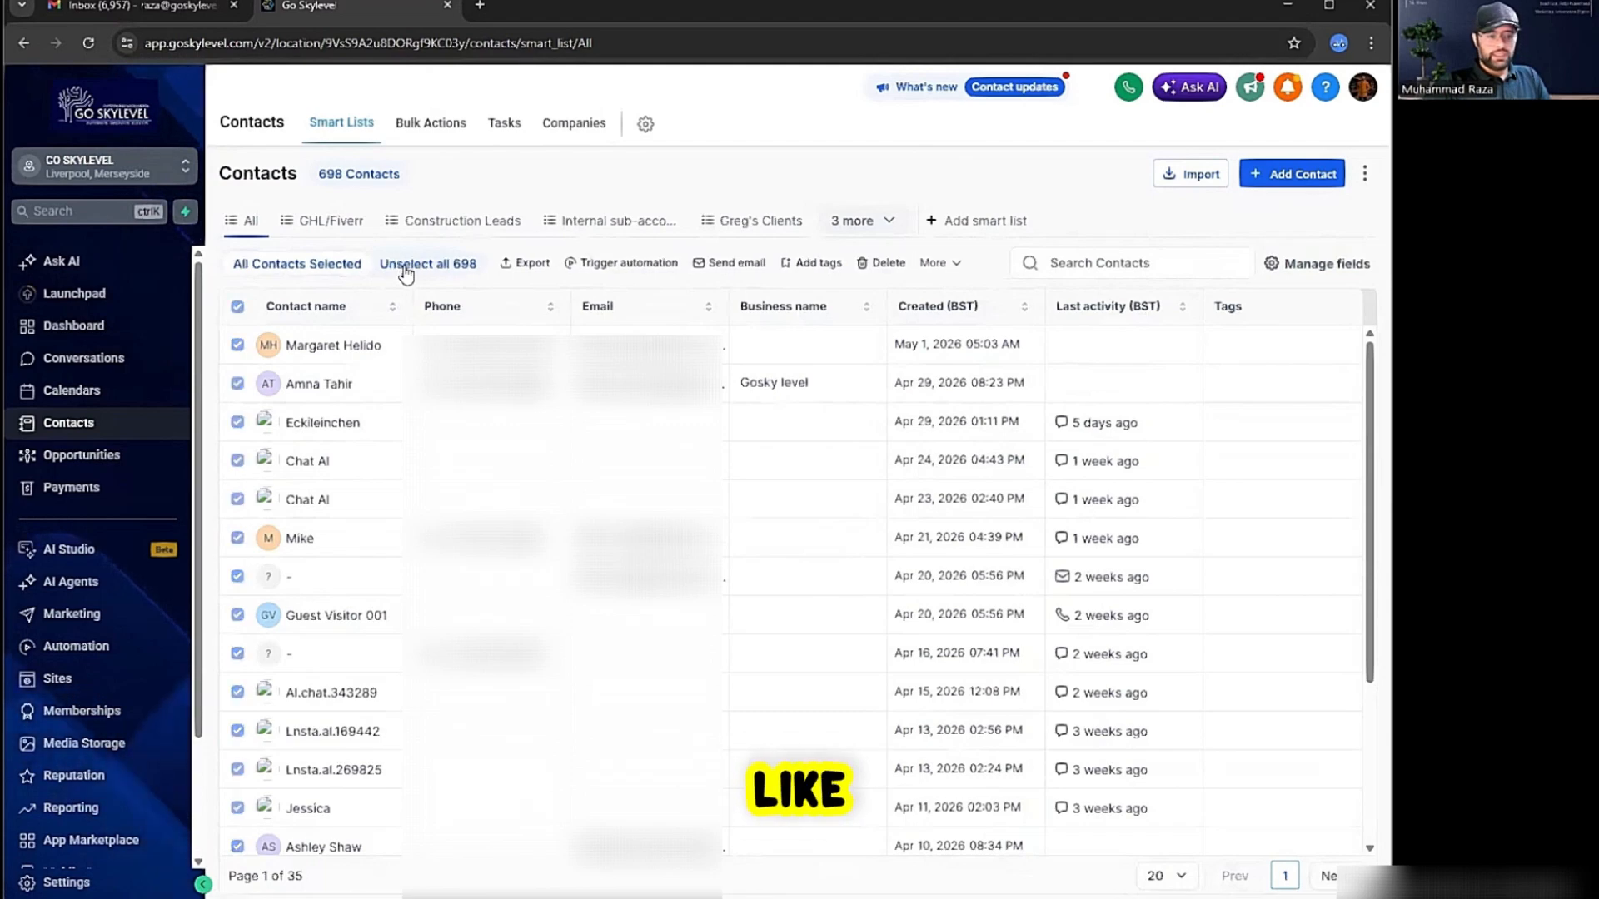
{"action": "left_click", "coordinate": [406, 264]}
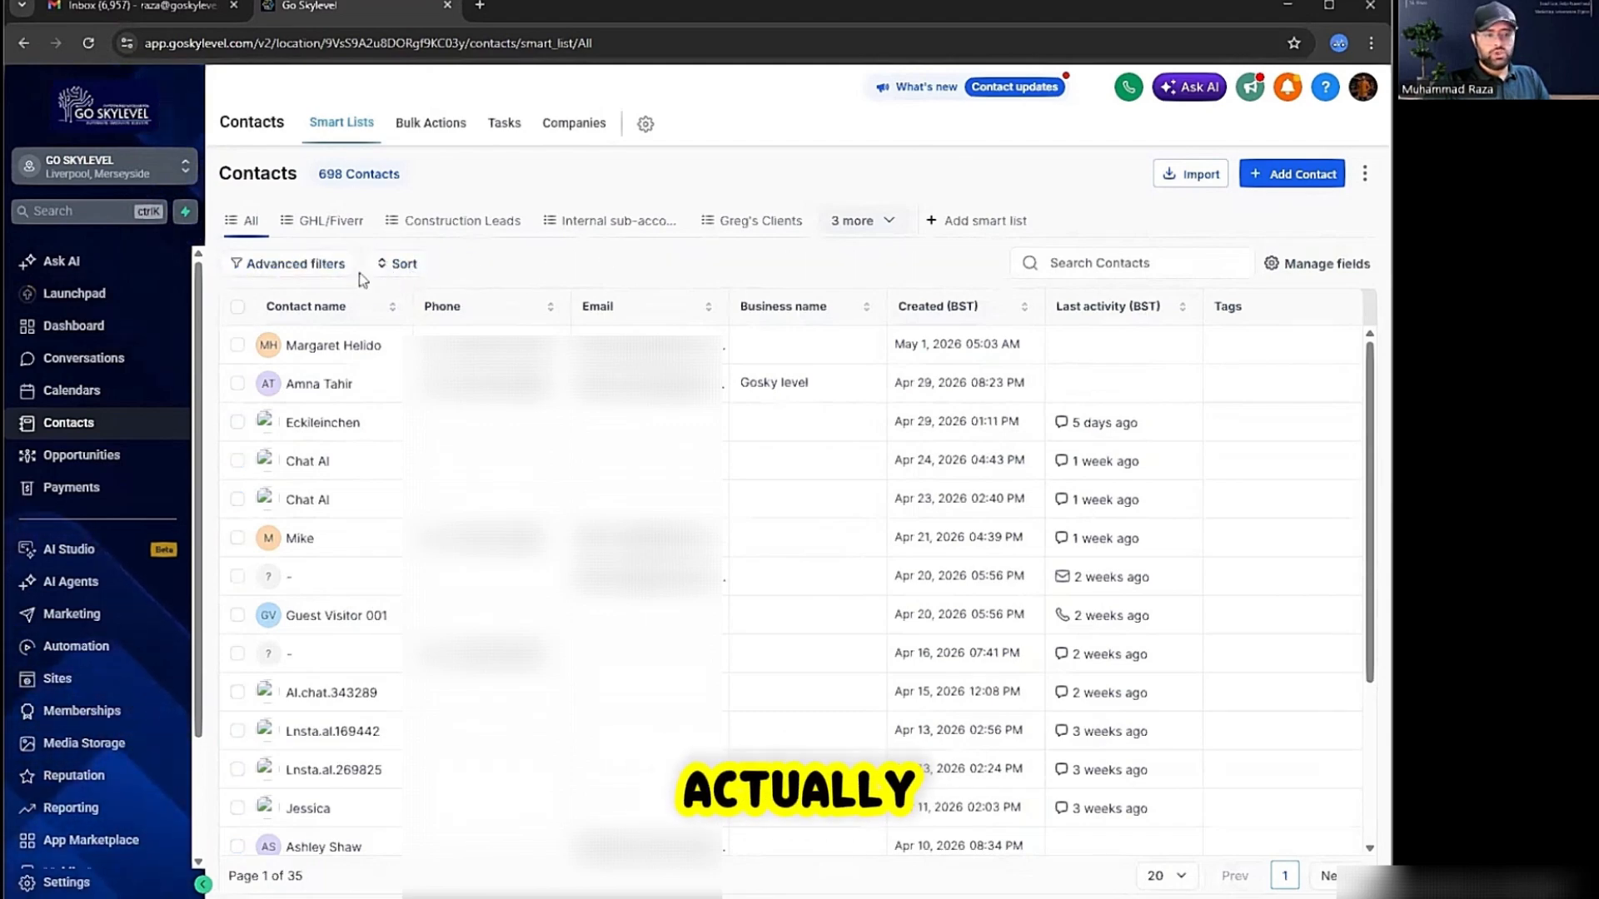
Try an Age condition in the advanced contact filters, remove it, and close the filters without applying any.
{"action": "left_click", "coordinate": [324, 279]}
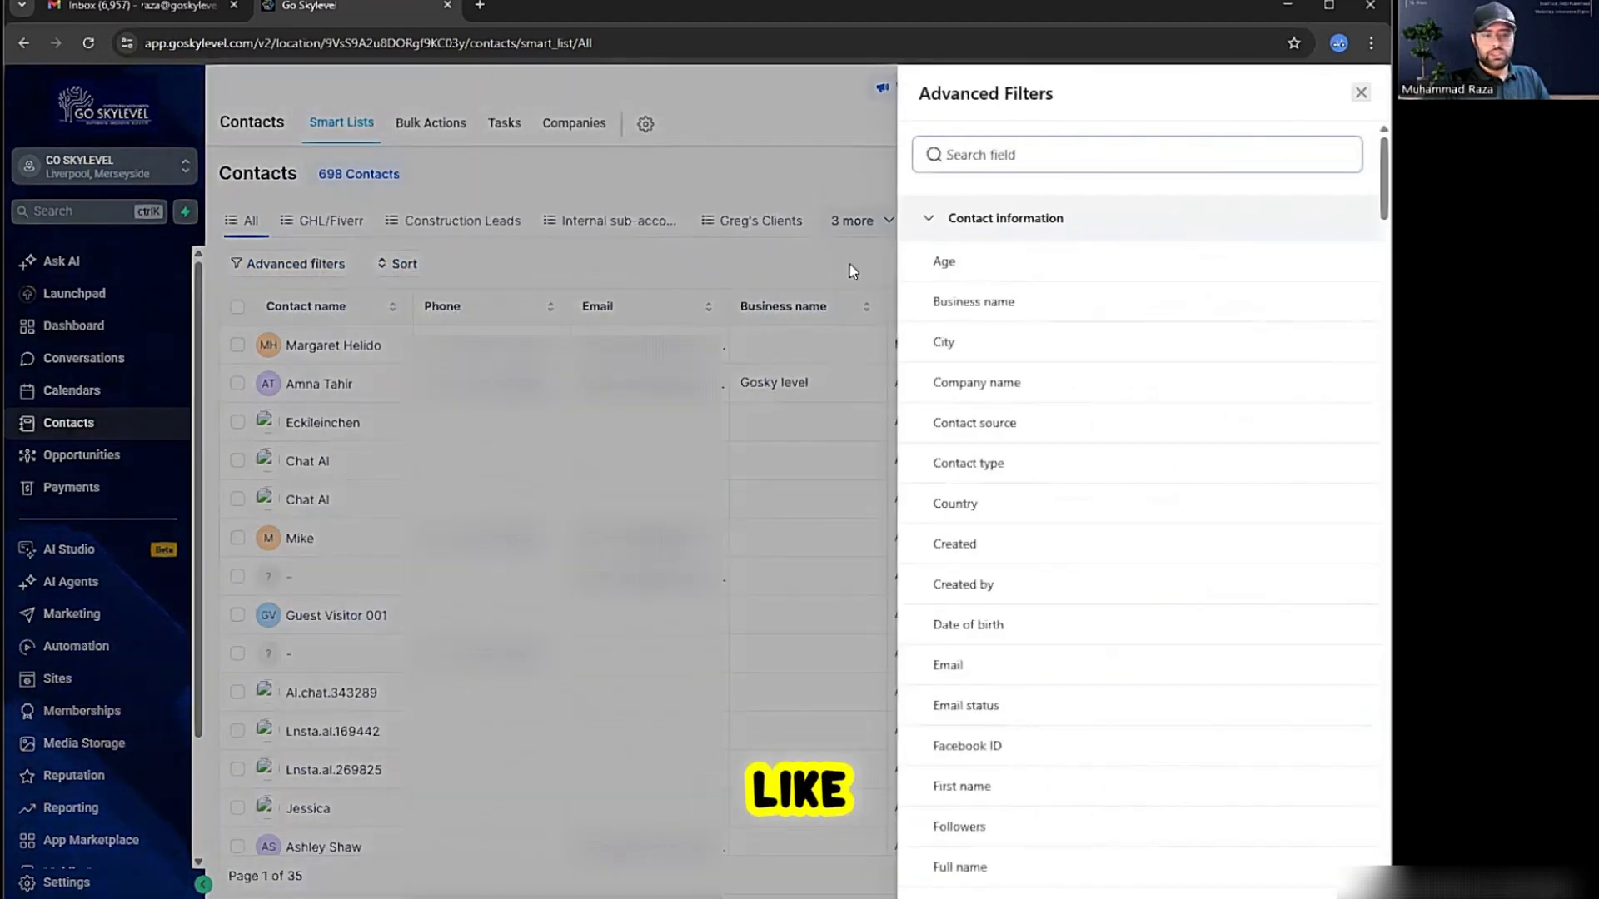
{"action": "scroll", "coordinate": [1163, 277], "scroll_direction": "down", "scroll_amount": 7}
{"action": "scroll", "coordinate": [1149, 280], "scroll_direction": "up", "scroll_amount": 8}
{"action": "left_click", "coordinate": [1013, 277]}
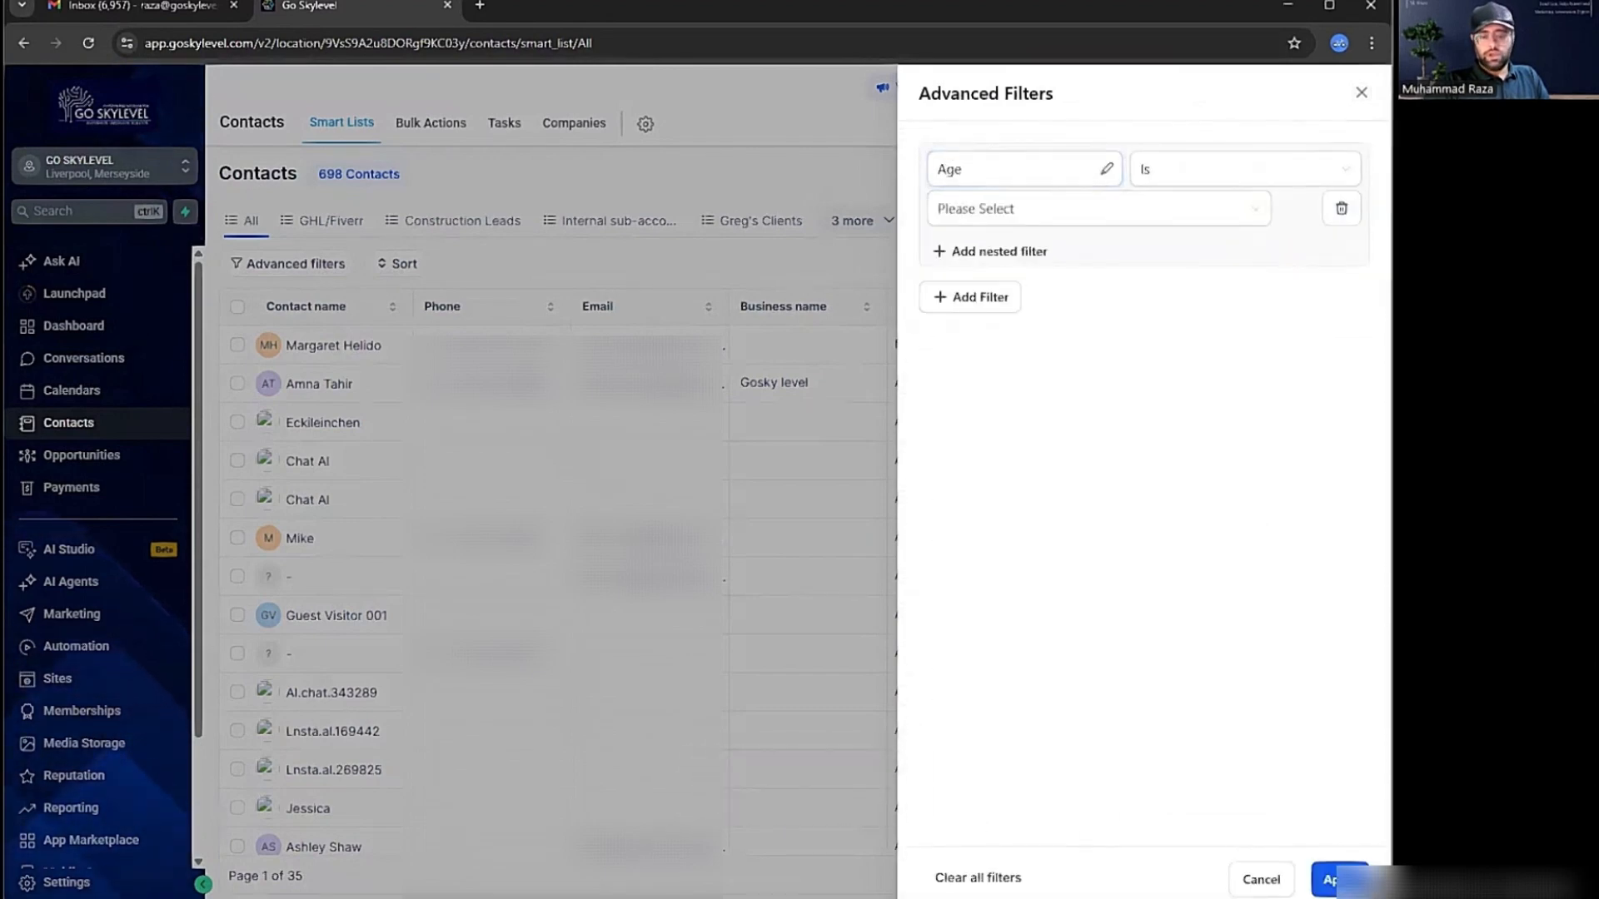
{"action": "left_click", "coordinate": [1341, 209]}
{"action": "left_click", "coordinate": [981, 173]}
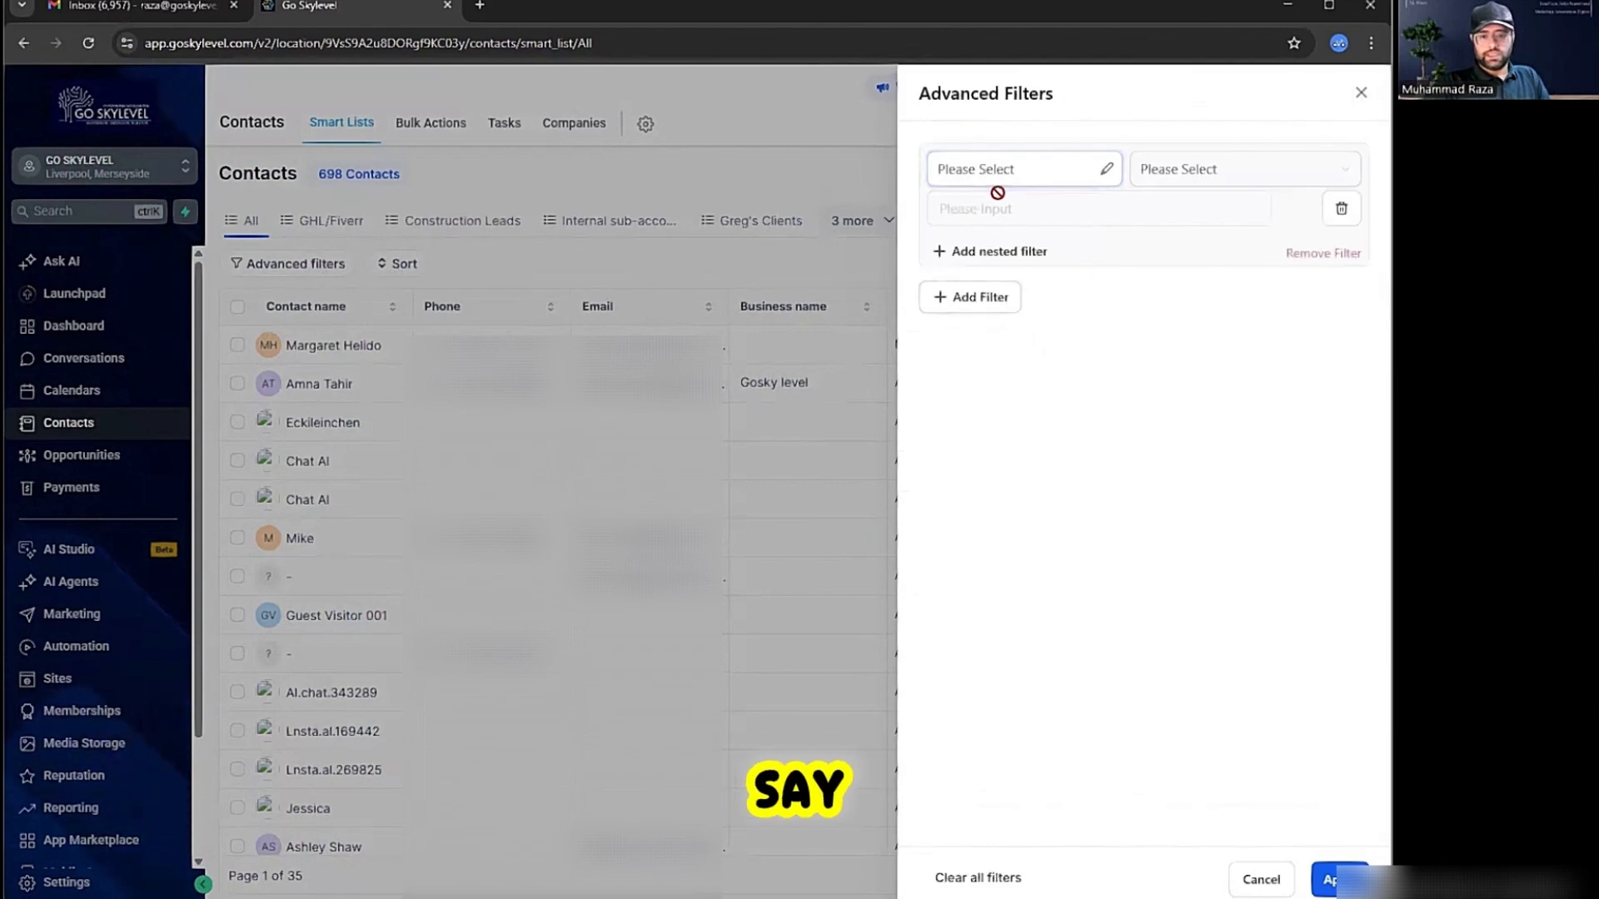
{"action": "left_click", "coordinate": [1024, 169]}
{"action": "left_click", "coordinate": [1045, 222]}
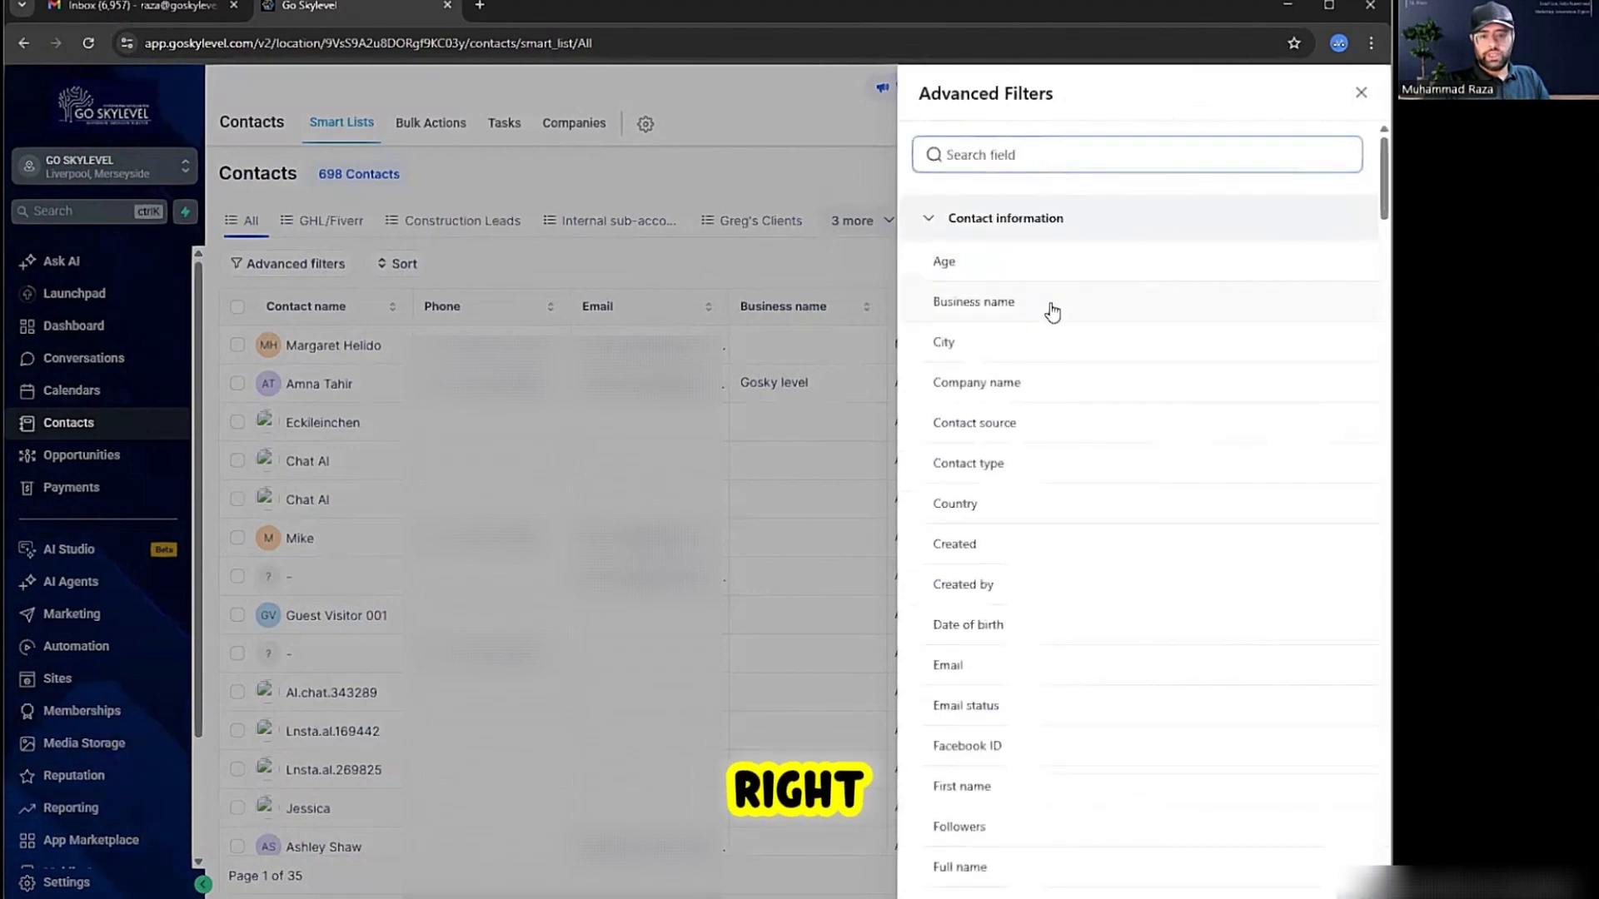
{"action": "scroll", "coordinate": [1017, 479], "scroll_direction": "down", "scroll_amount": 8}
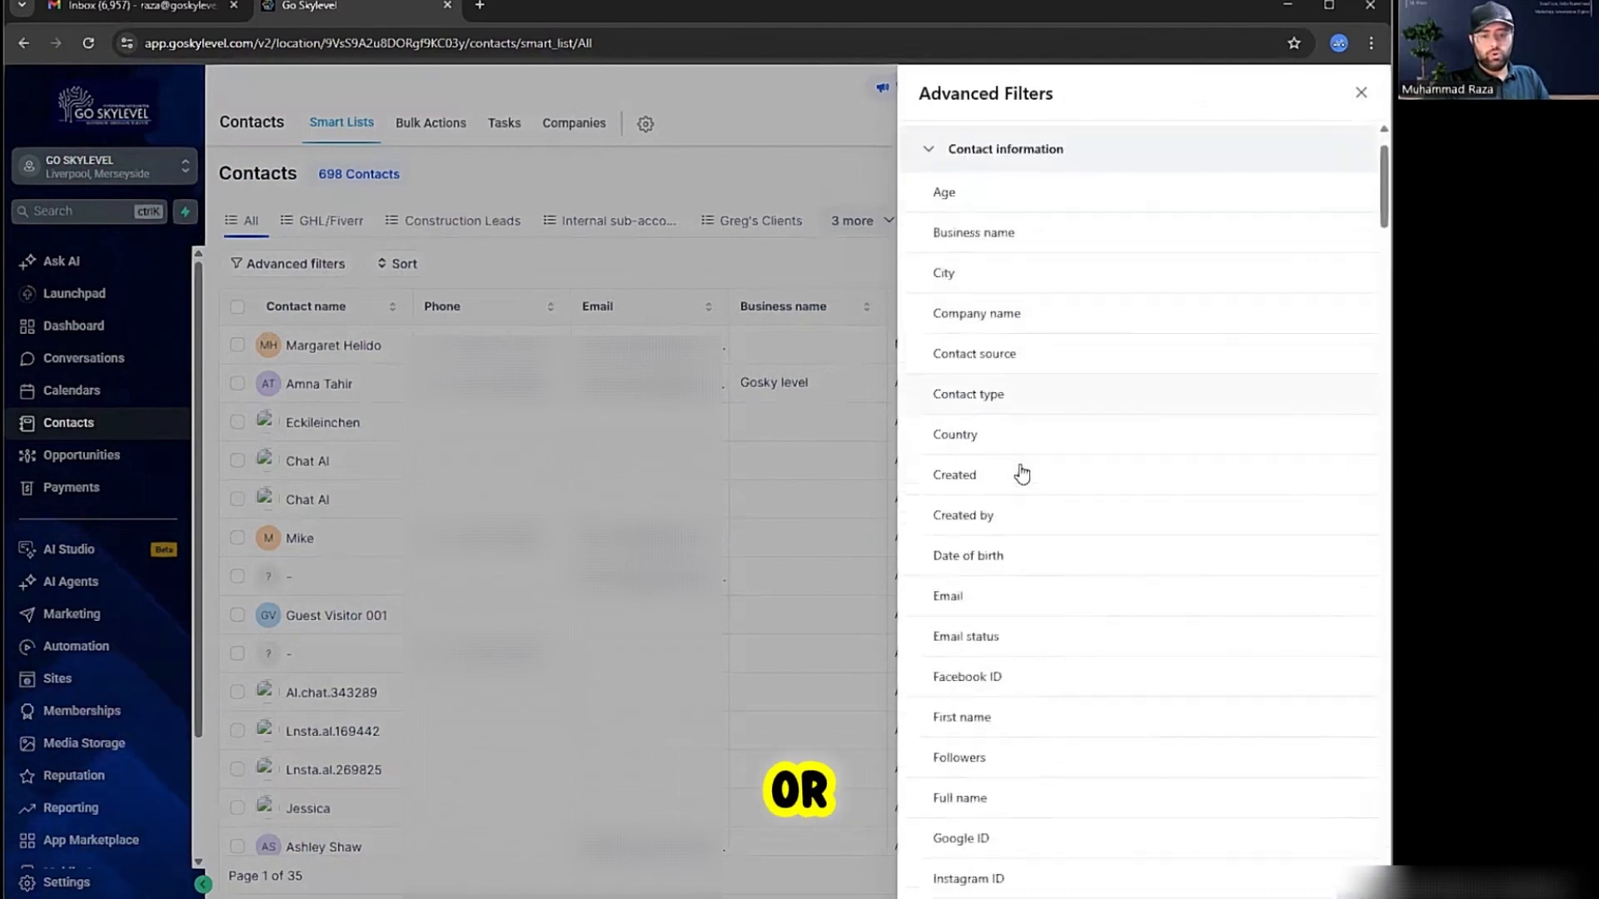
{"action": "left_click", "coordinate": [1358, 96]}
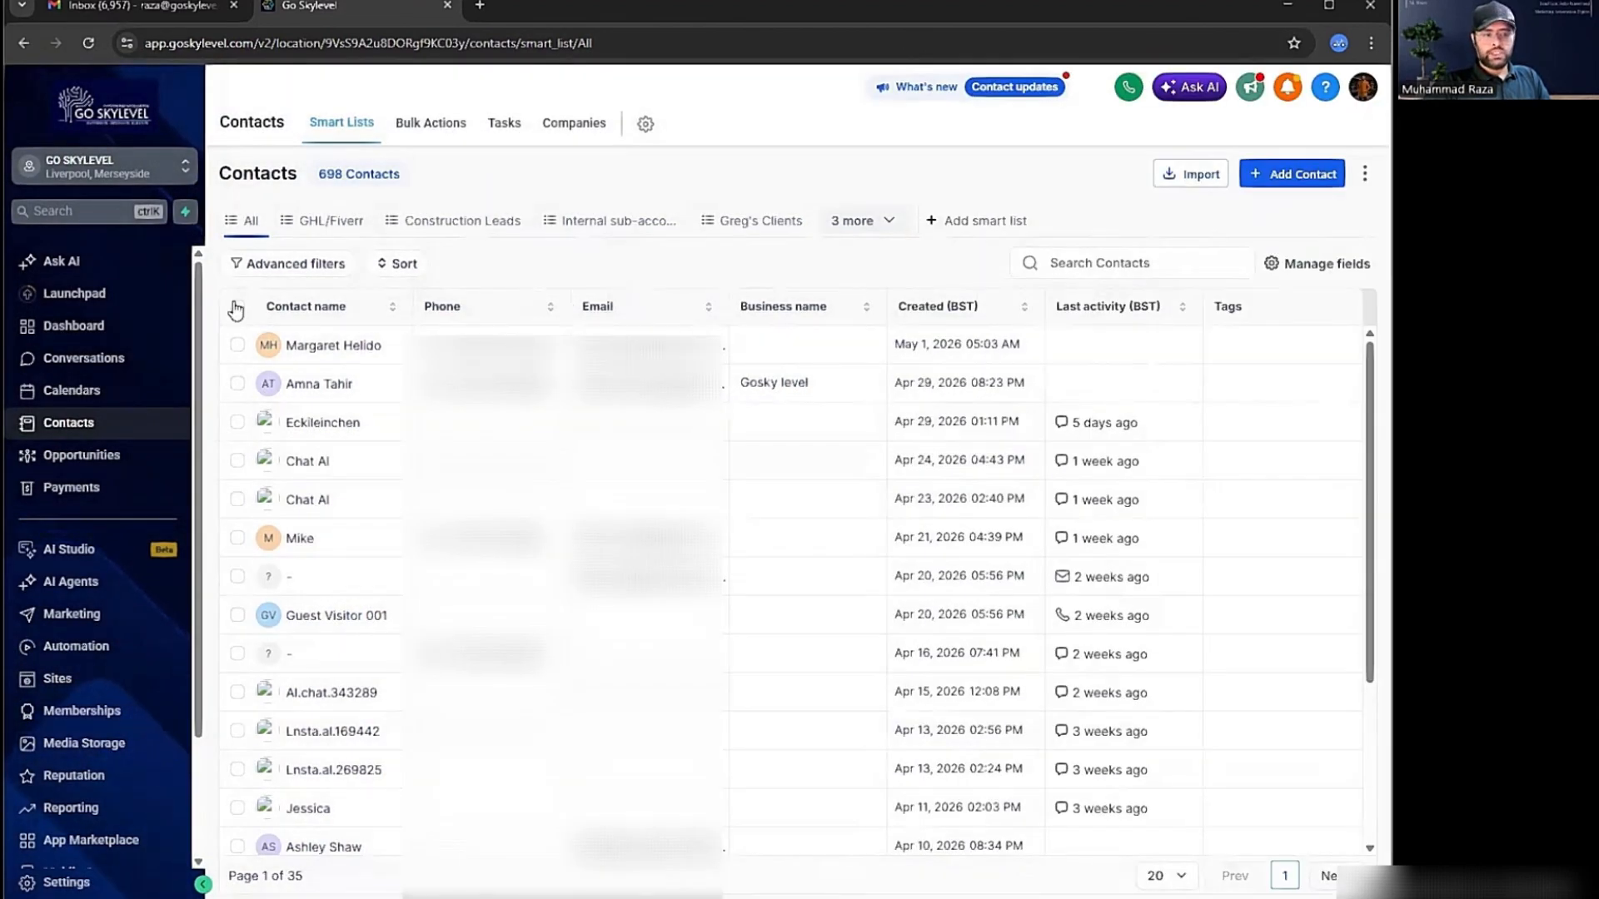
Select all contacts across every page of the list and start a bulk SMS to them.
{"action": "left_click", "coordinate": [236, 307]}
{"action": "left_click", "coordinate": [423, 263]}
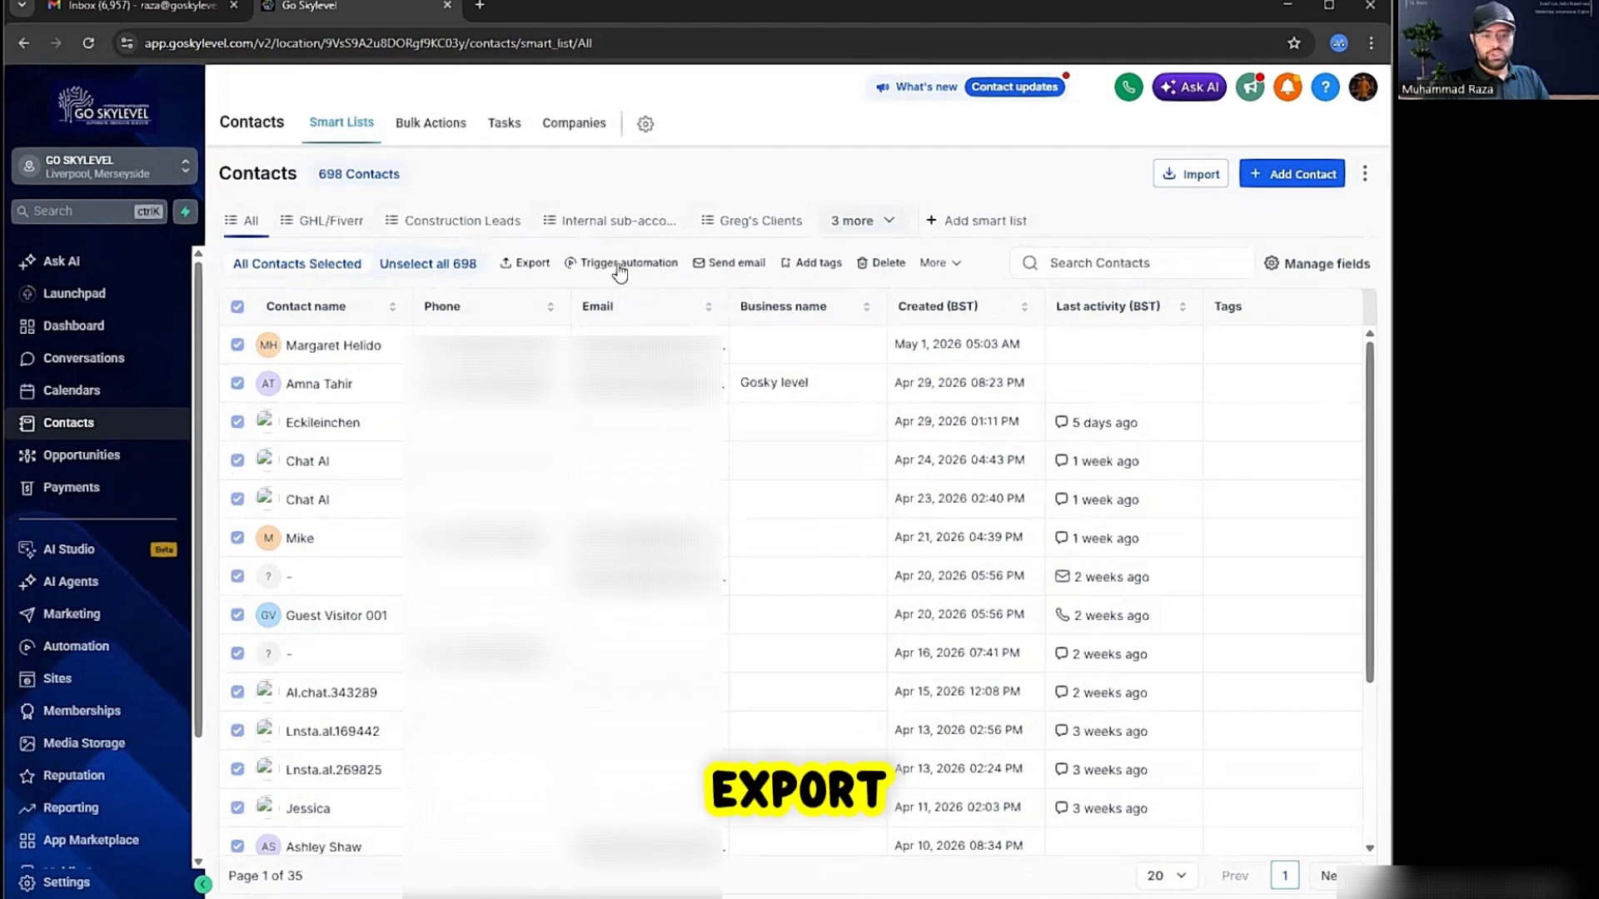
{"action": "left_click", "coordinate": [946, 263]}
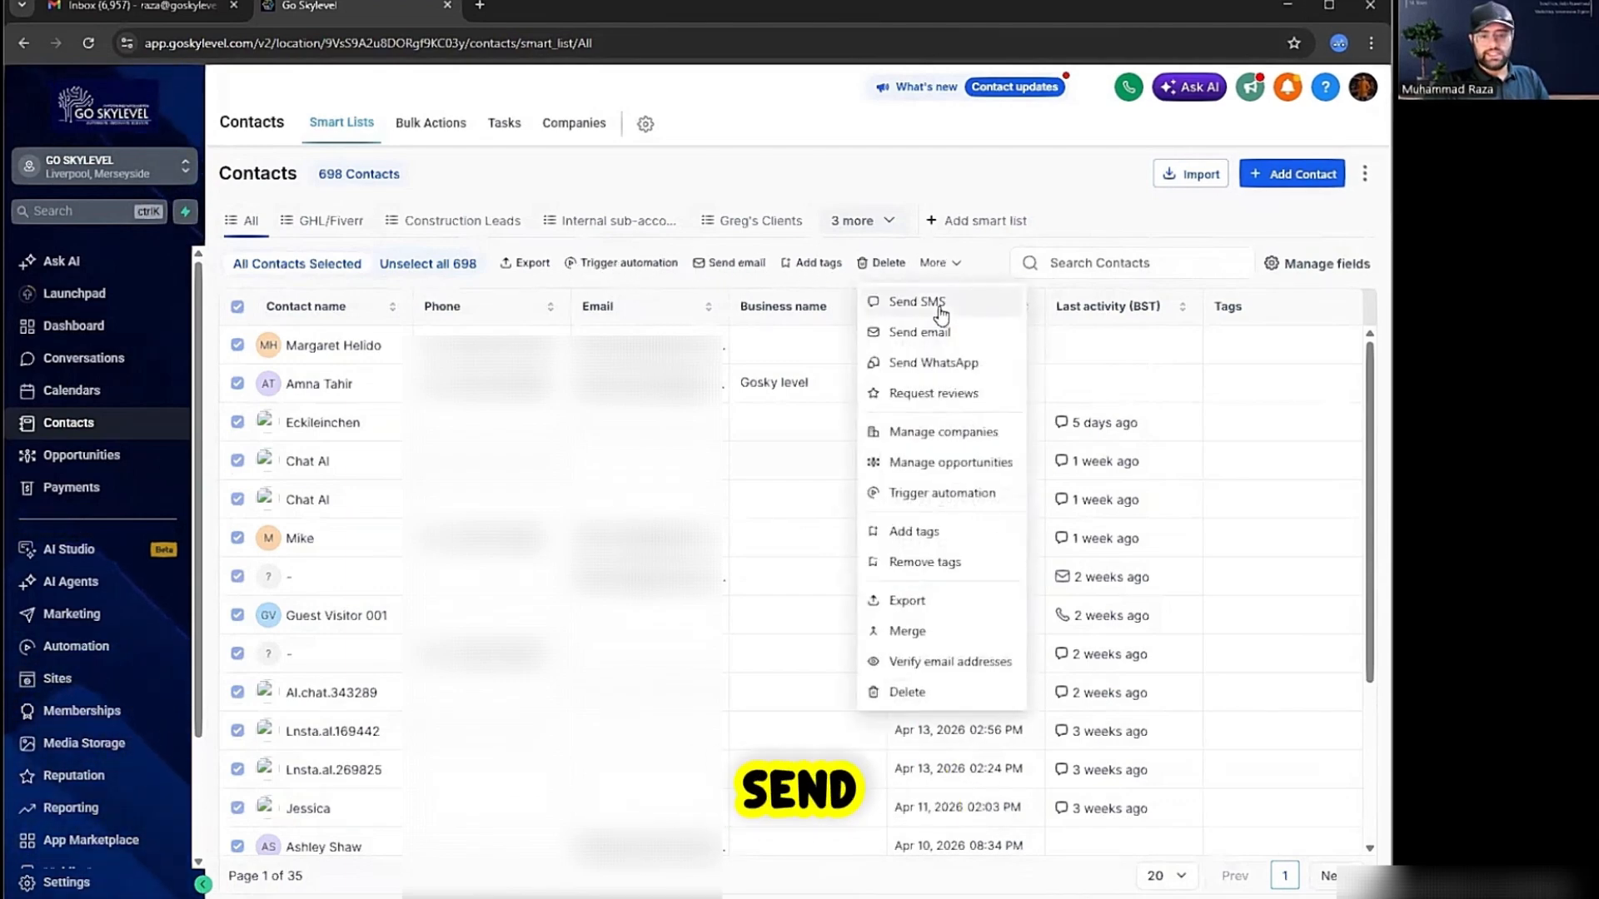
{"action": "left_click", "coordinate": [939, 304]}
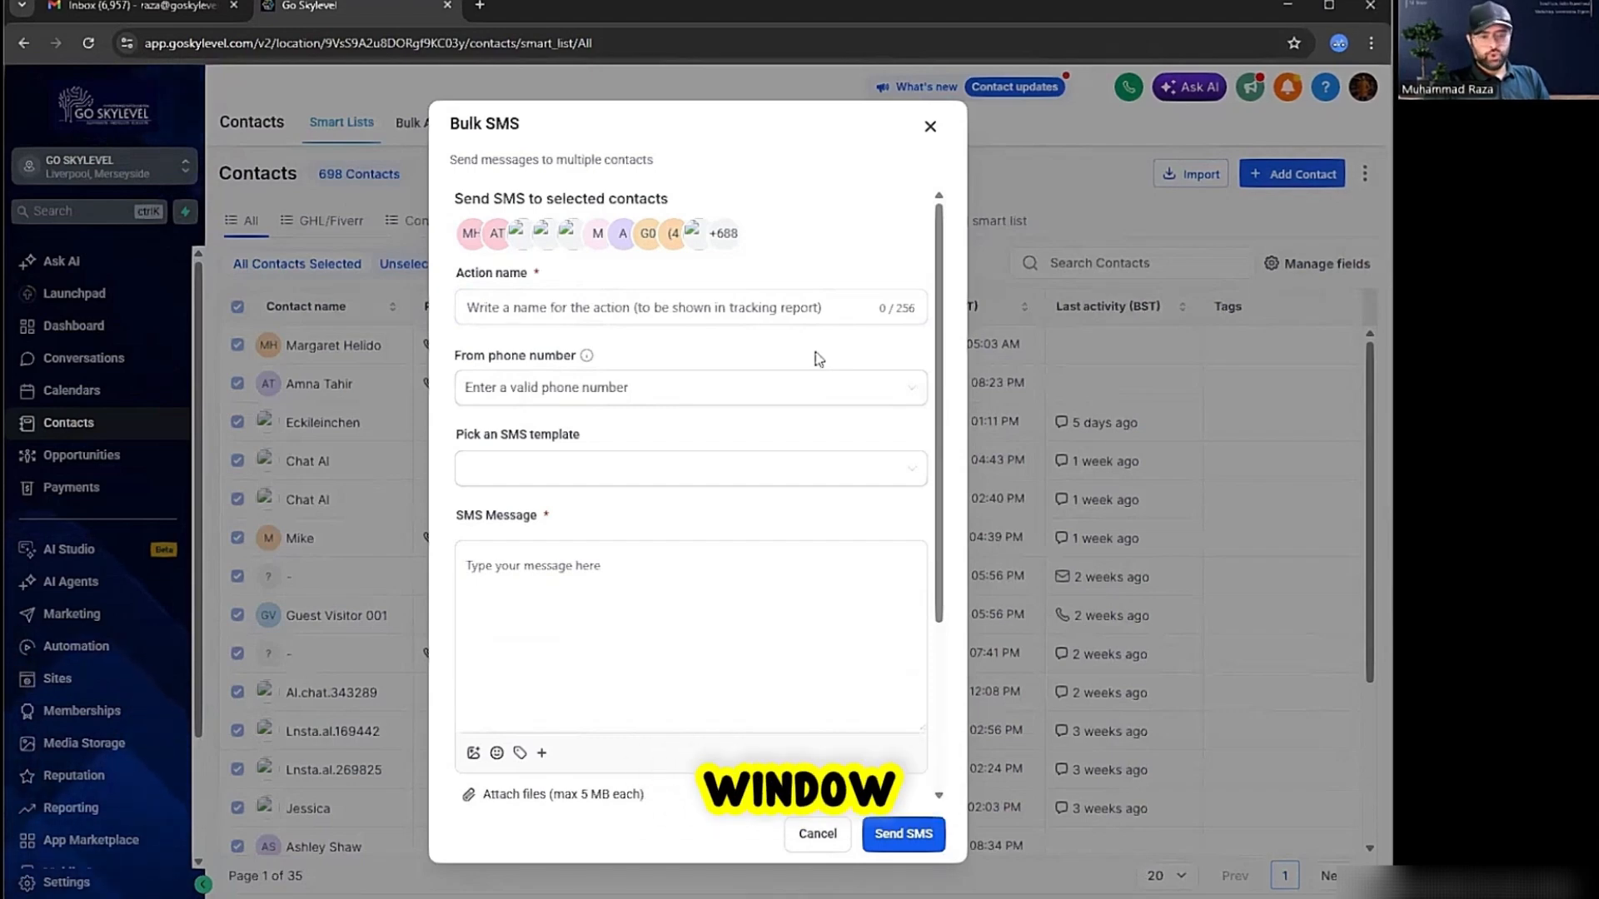
Choose the sending phone number for the bulk SMS and view the available SMS templates.
{"action": "left_click", "coordinate": [765, 315]}
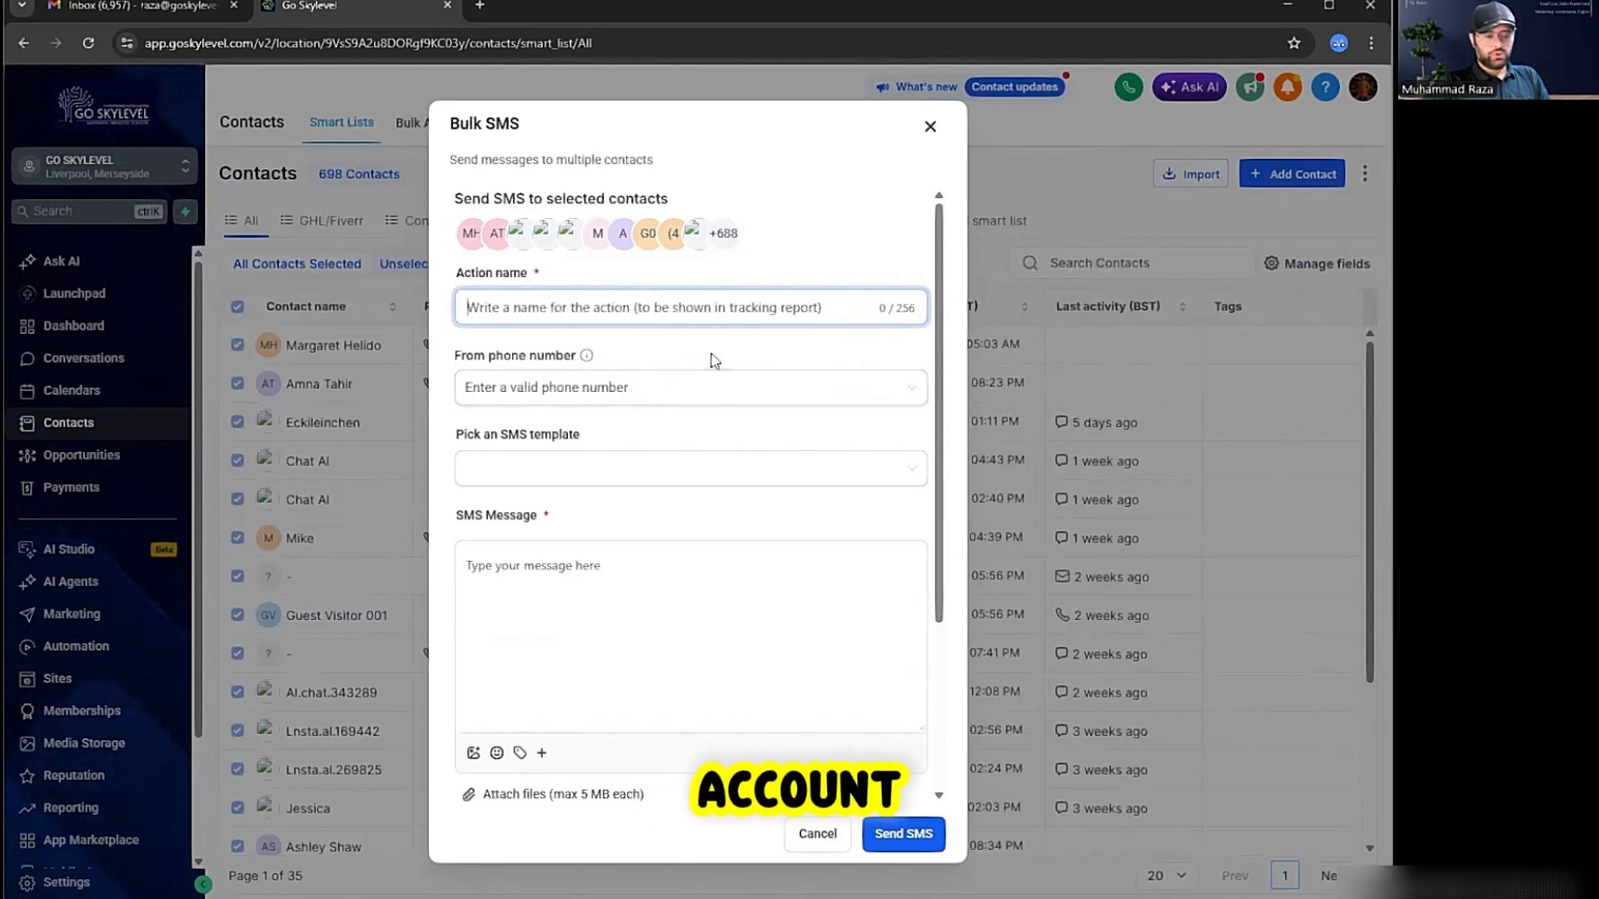
{"action": "left_click", "coordinate": [723, 387]}
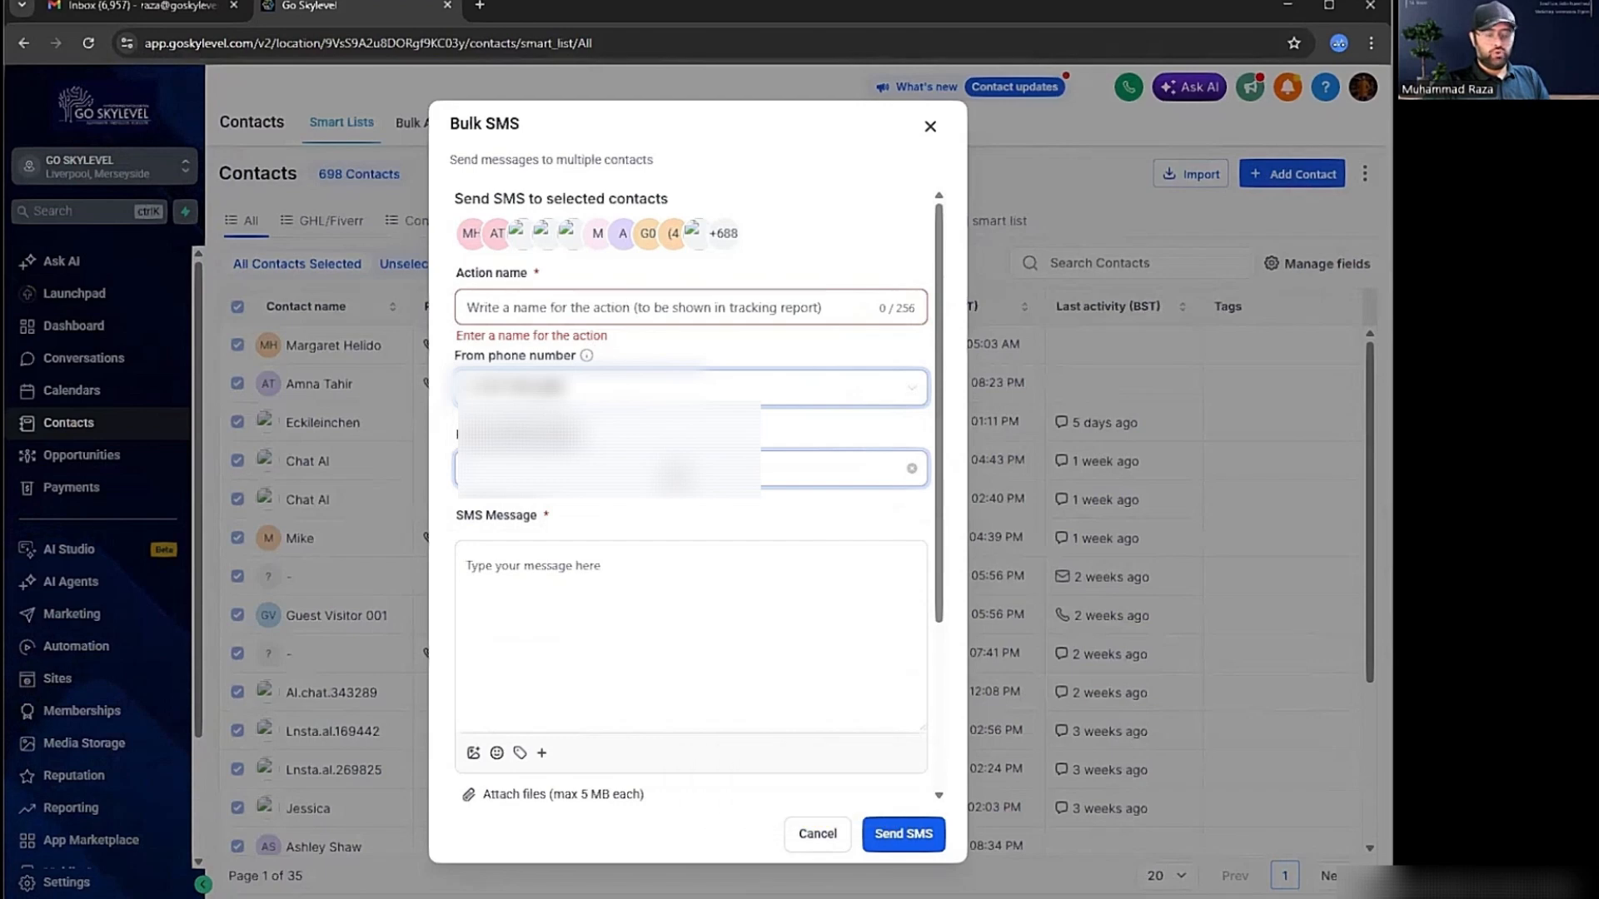
{"action": "left_click", "coordinate": [675, 471]}
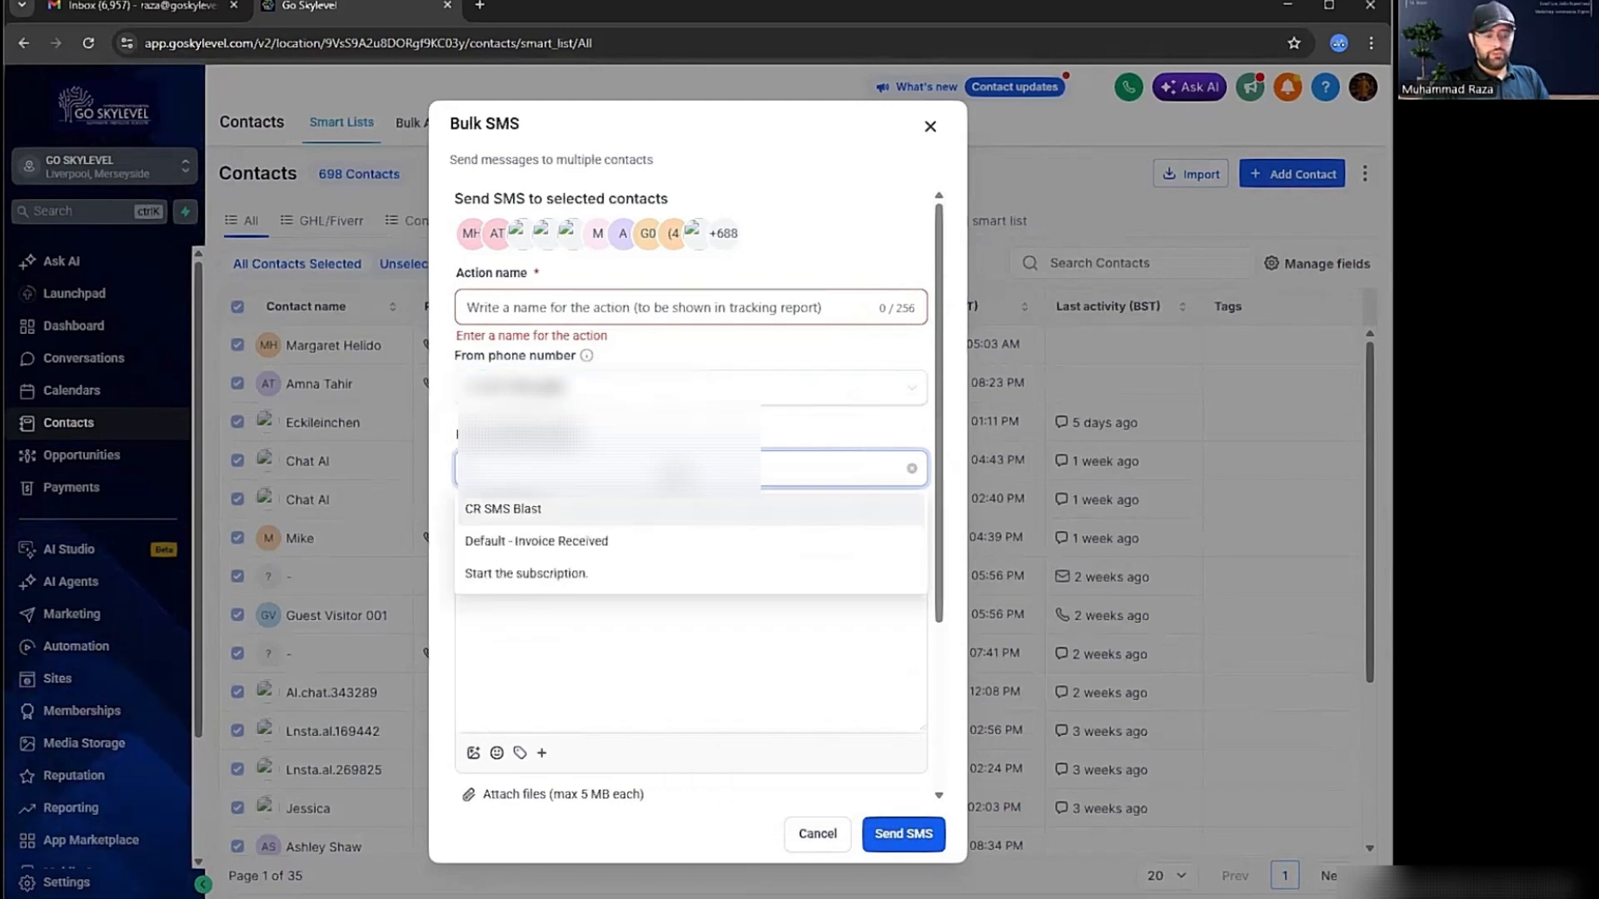
Fill the SMS message with the reminder about tomorrow's 3 PM appointment, asking contacts to reply YES to confirm.
{"action": "left_click", "coordinate": [620, 643]}
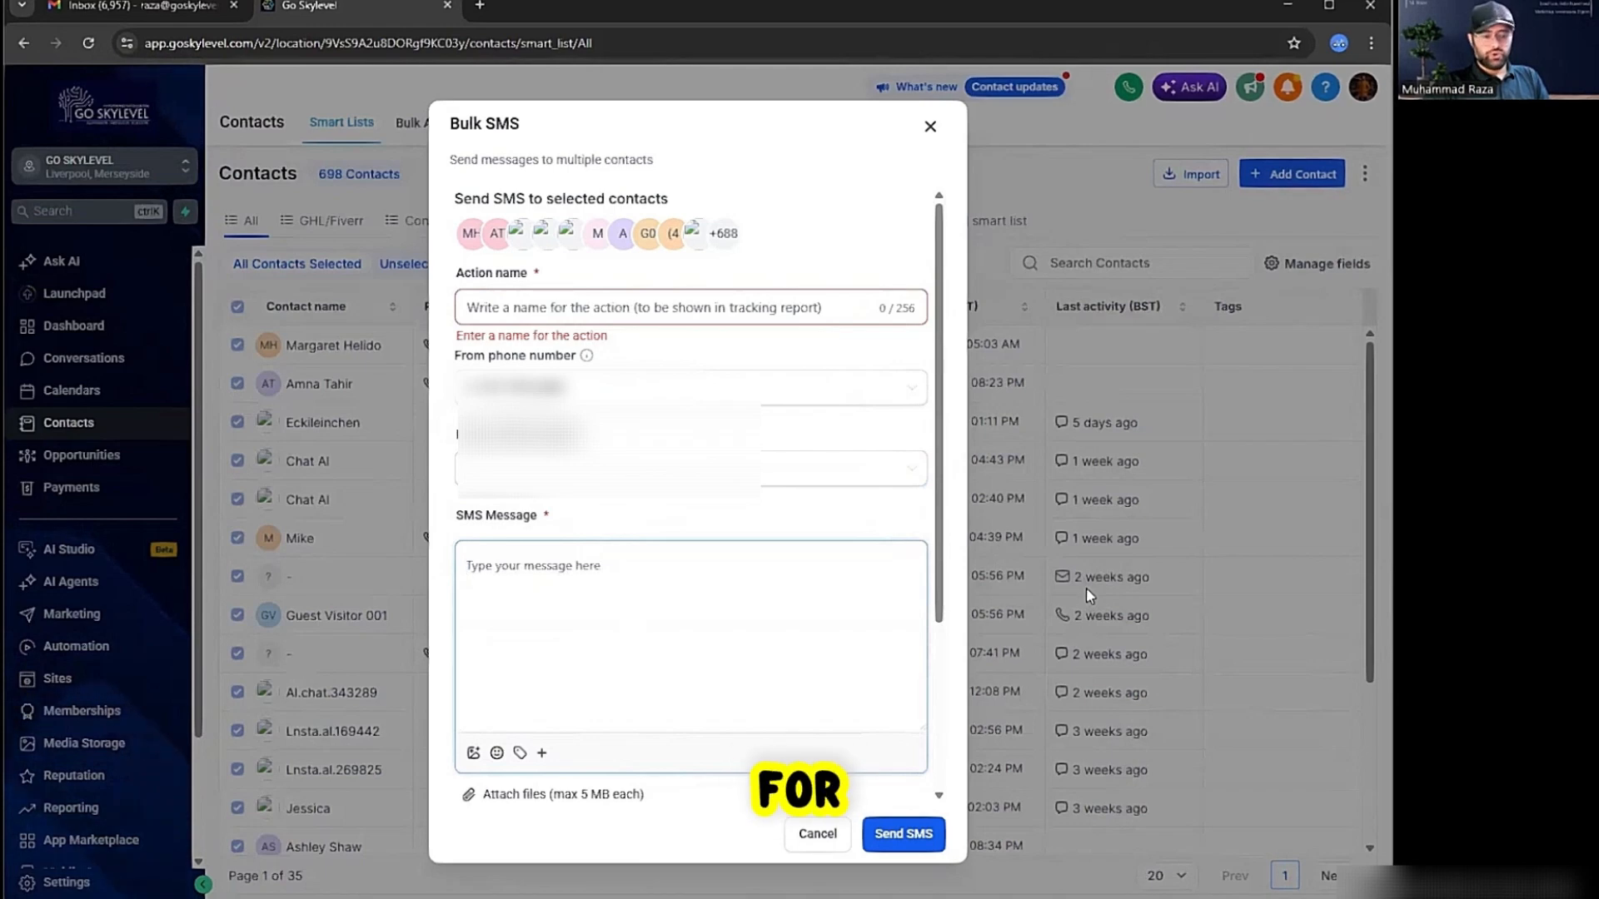
{"action": "right_click", "coordinate": [613, 612]}
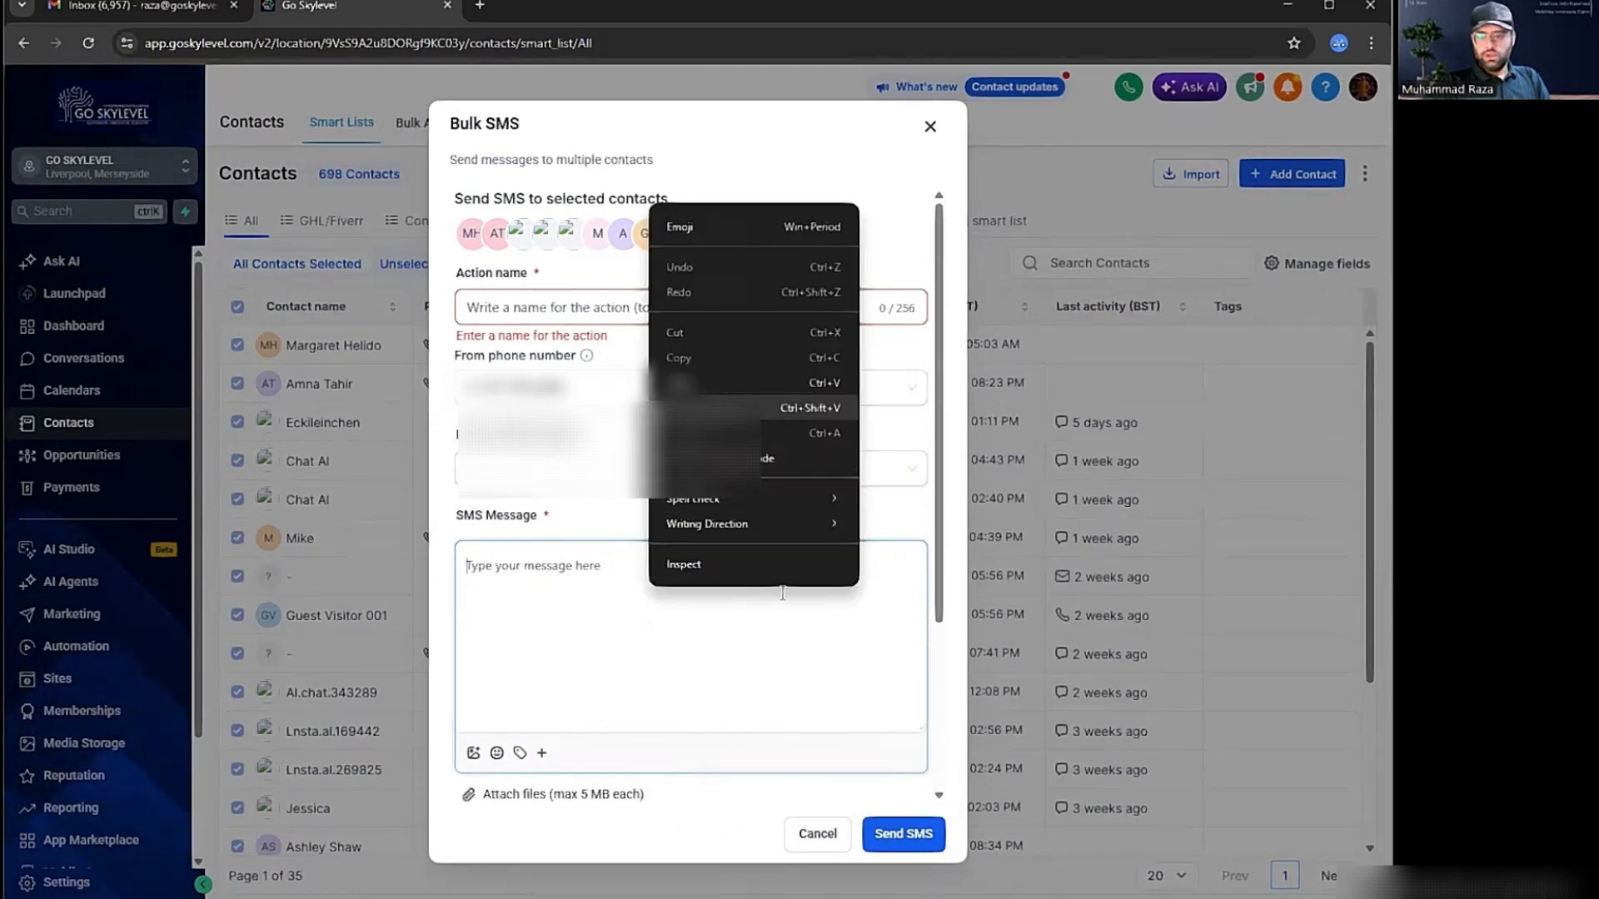
{"action": "left_click", "coordinate": [800, 408]}
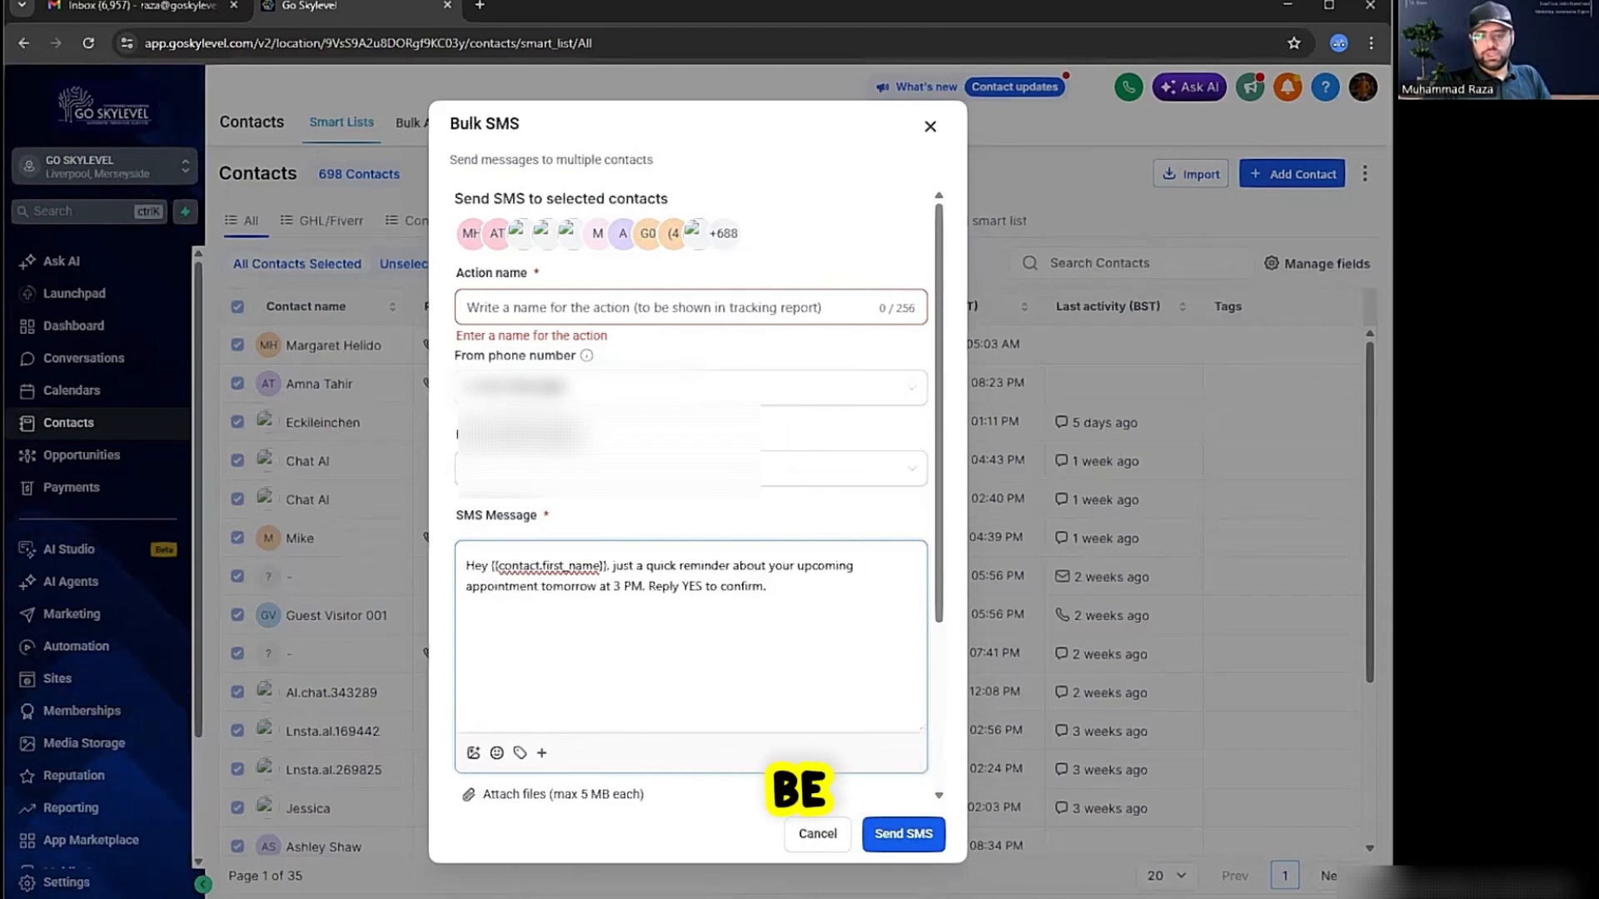
Replace the SMS message with "Hey {{contact.first_name}}, we're offering a limited-time deal this week. Want details? Reply YES.".
{"action": "triple_click", "coordinate": [768, 577]}
{"action": "right_click", "coordinate": [767, 577]}
{"action": "left_click", "coordinate": [856, 288]}
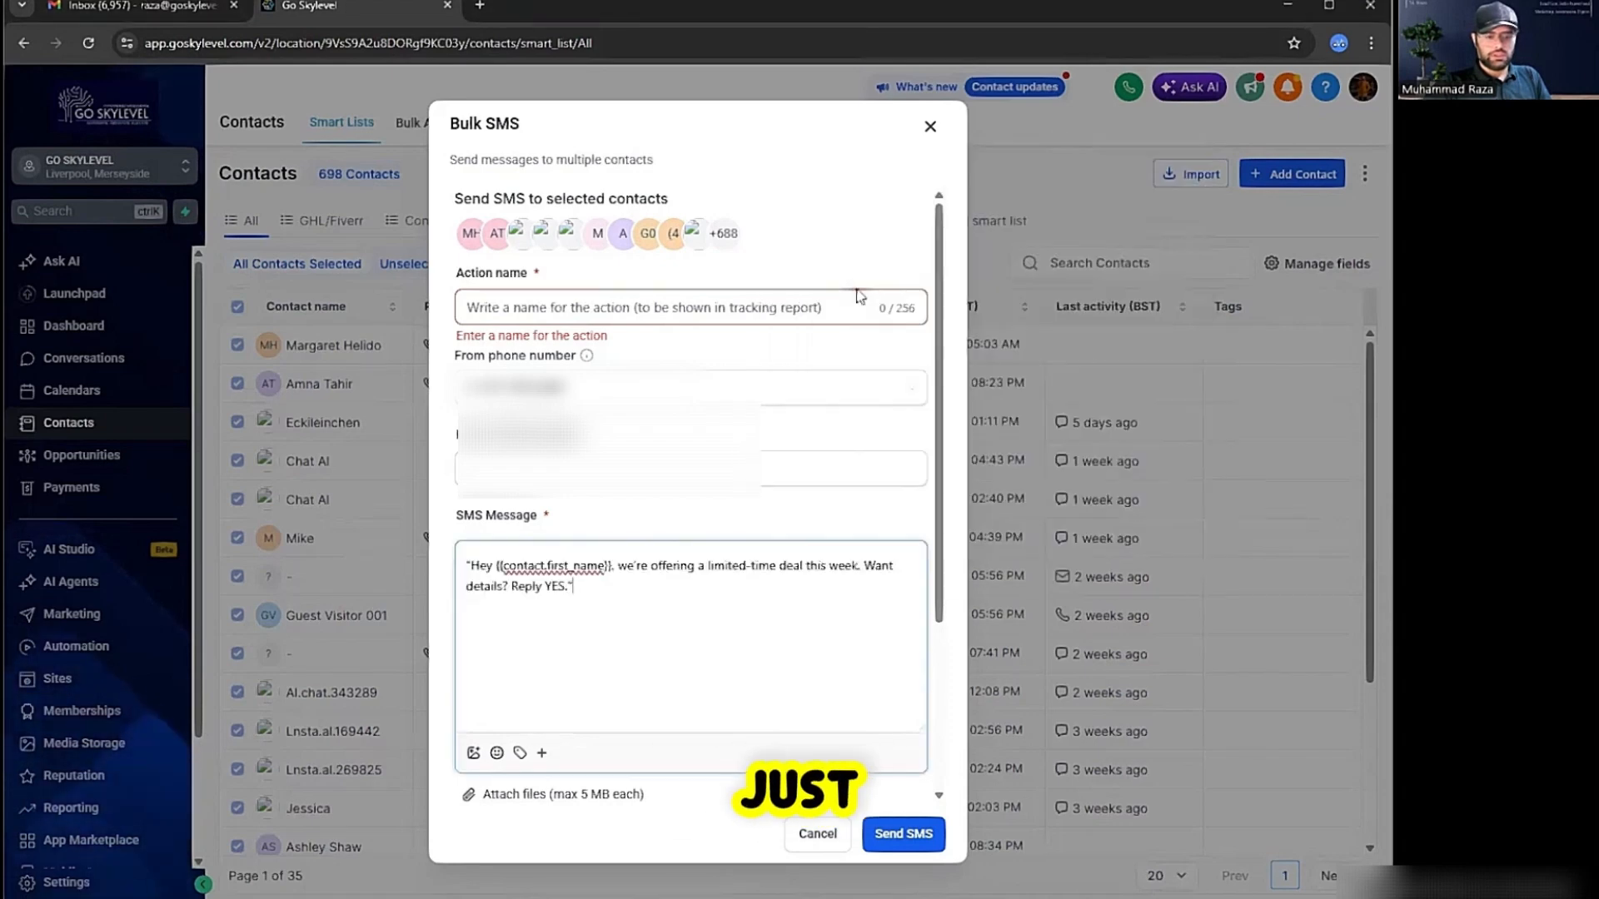
{"action": "left_click_drag", "start_coordinate": [489, 567], "coordinate": [610, 556]}
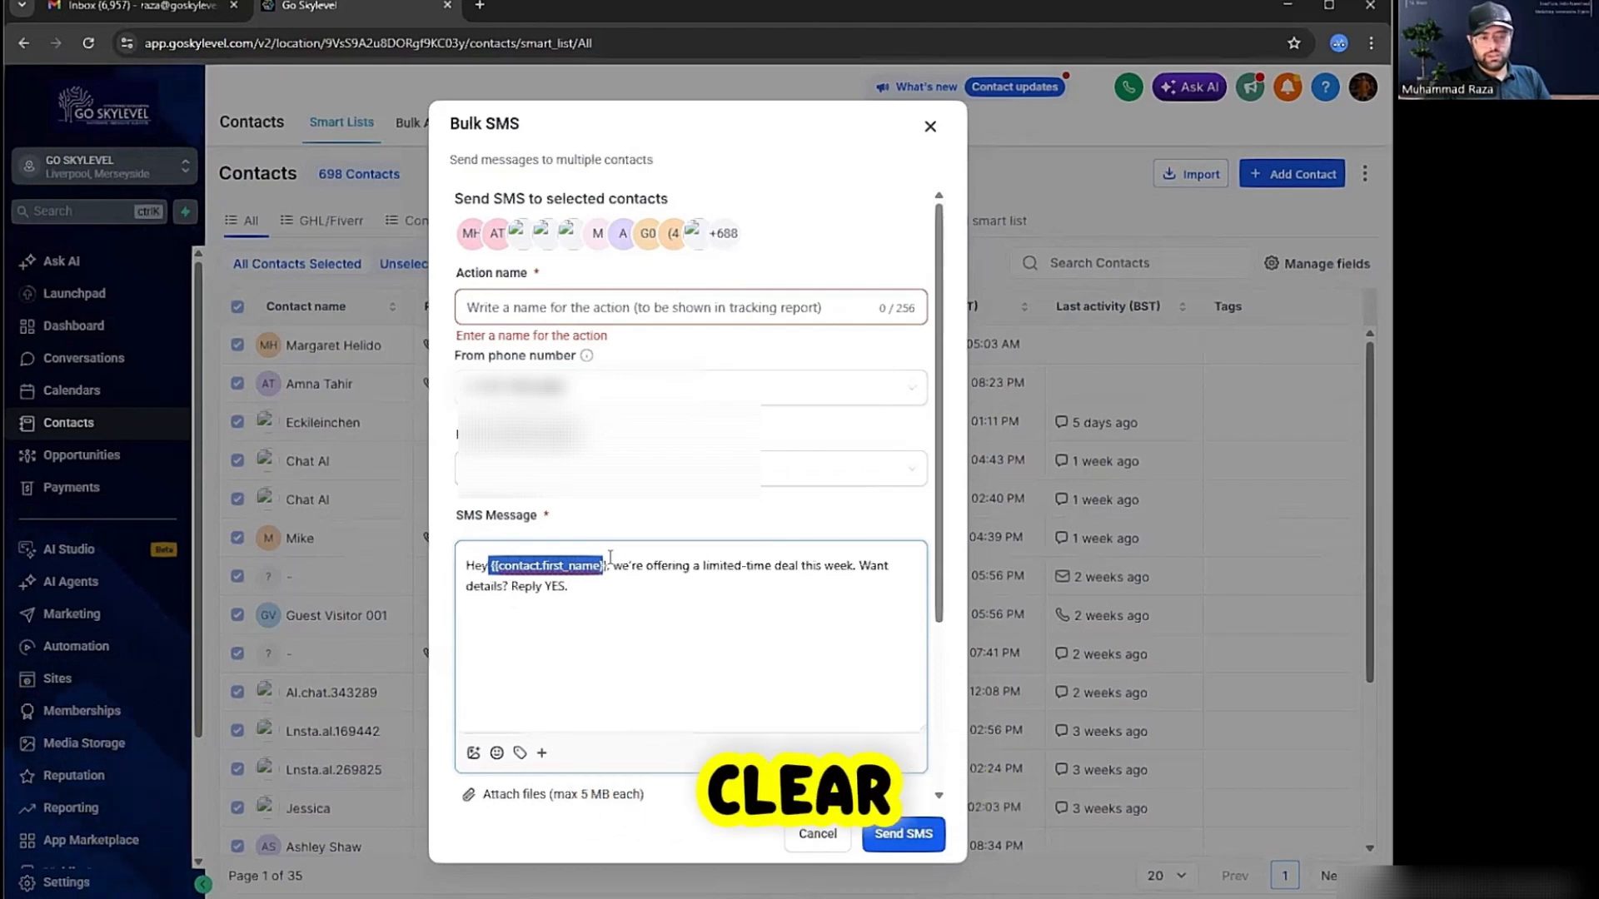
Name the bulk SMS action "Test SMS Drip Campaign".
{"action": "left_click", "coordinate": [610, 556]}
{"action": "type", "text": "Test "}
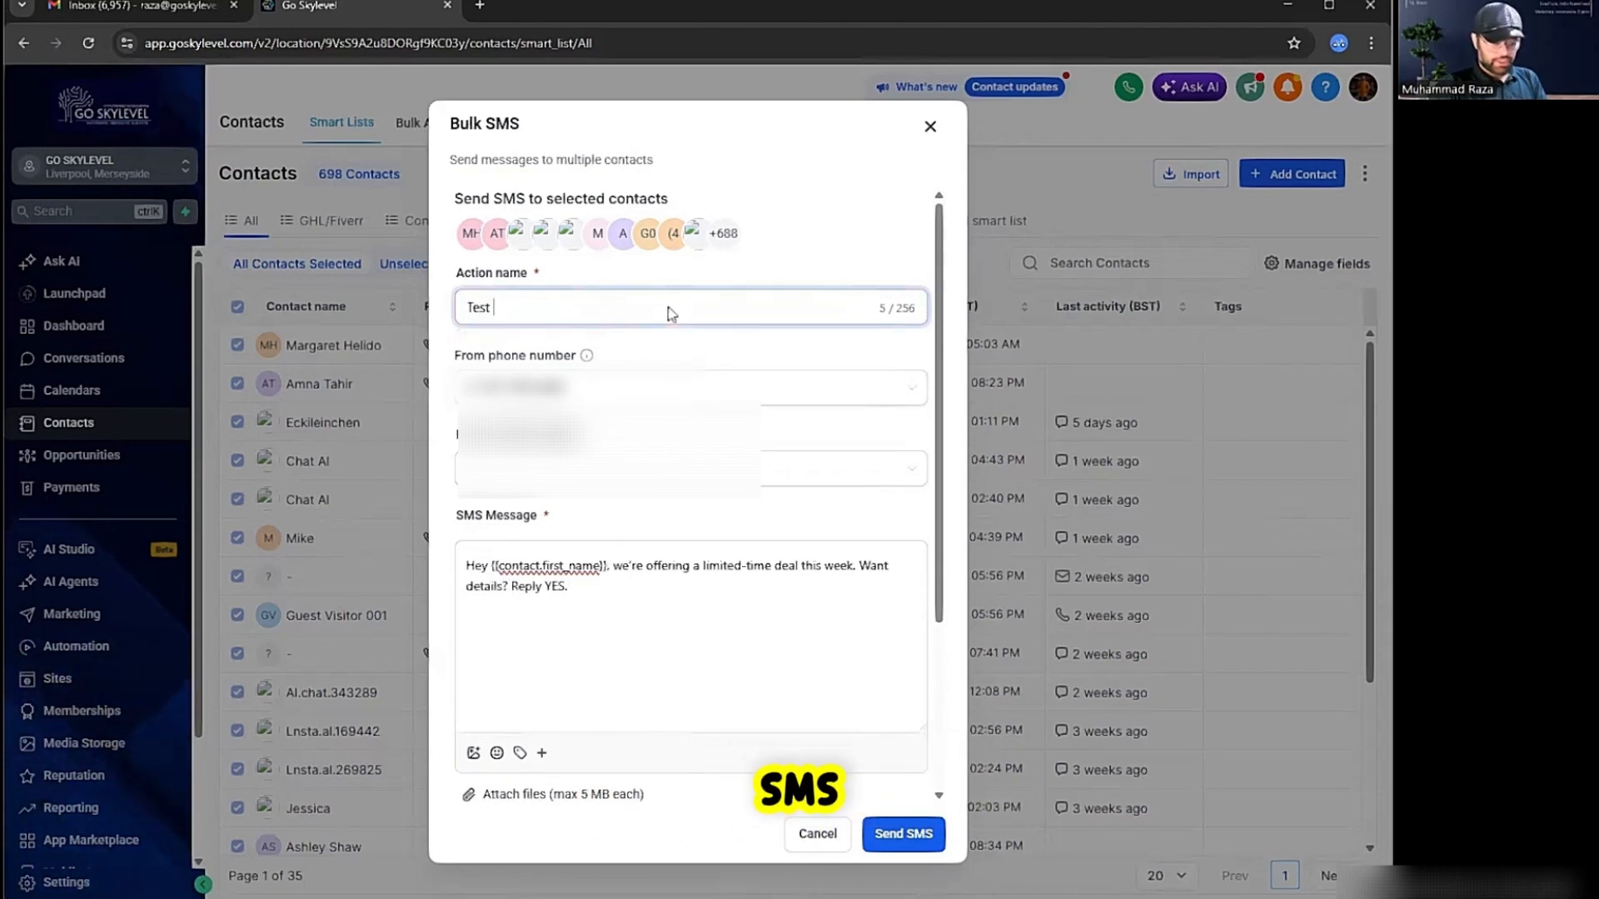
{"action": "type", "text": "SMS Drip Campaign"}
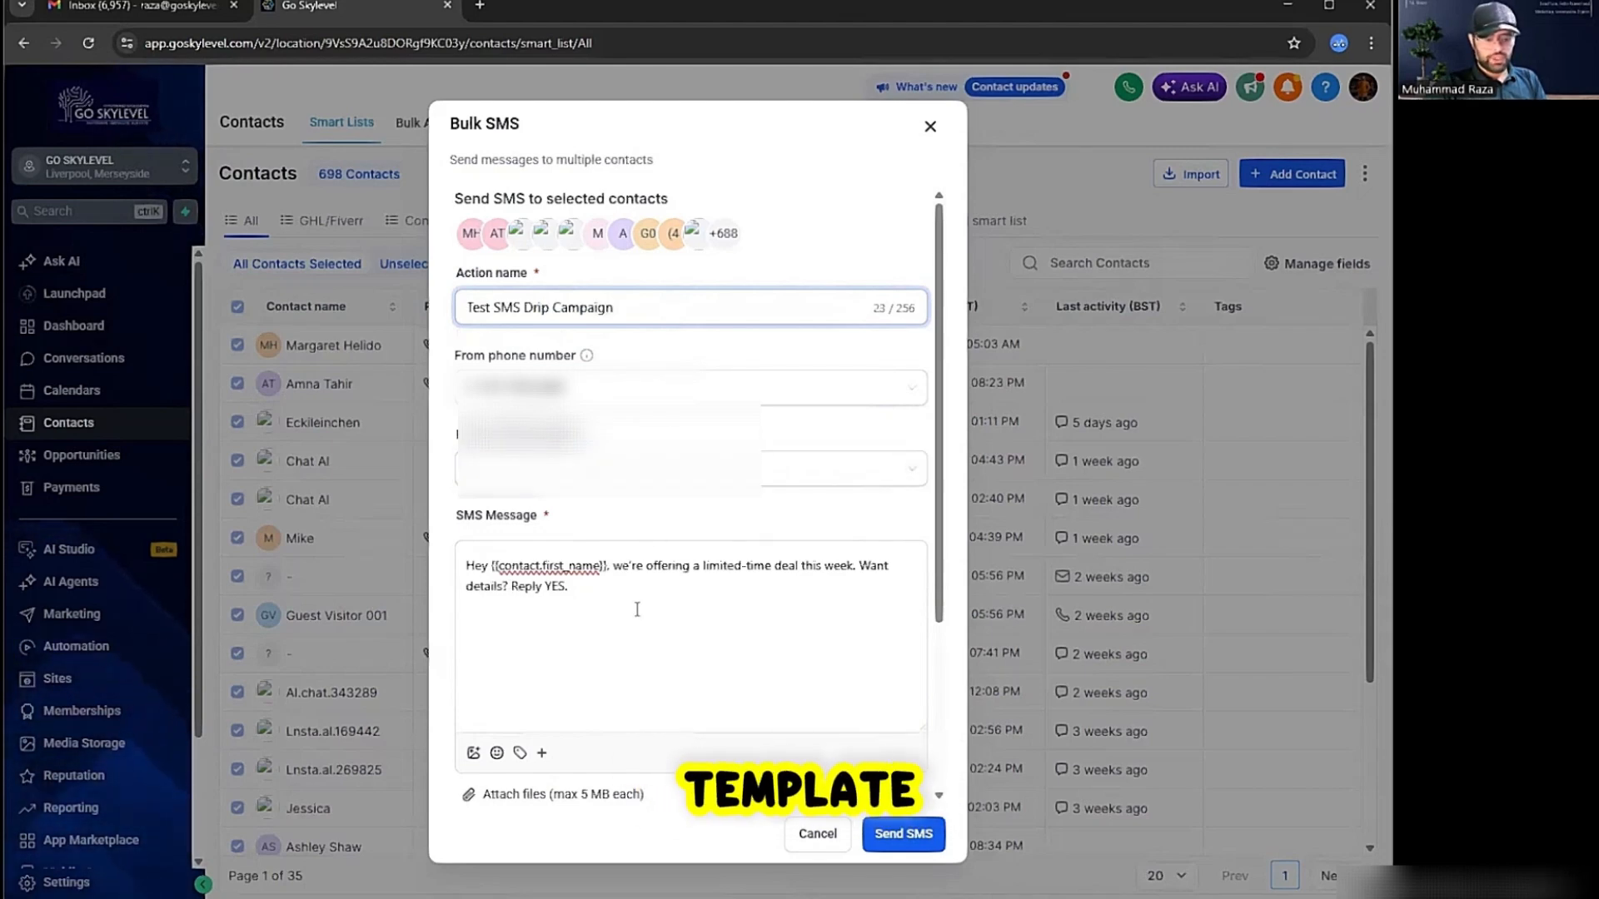
Set the bulk SMS to send in drip mode, starting at the current time, May 4, 2026 10:44 PM.
{"action": "scroll", "coordinate": [637, 603], "scroll_direction": "down", "scroll_amount": 3}
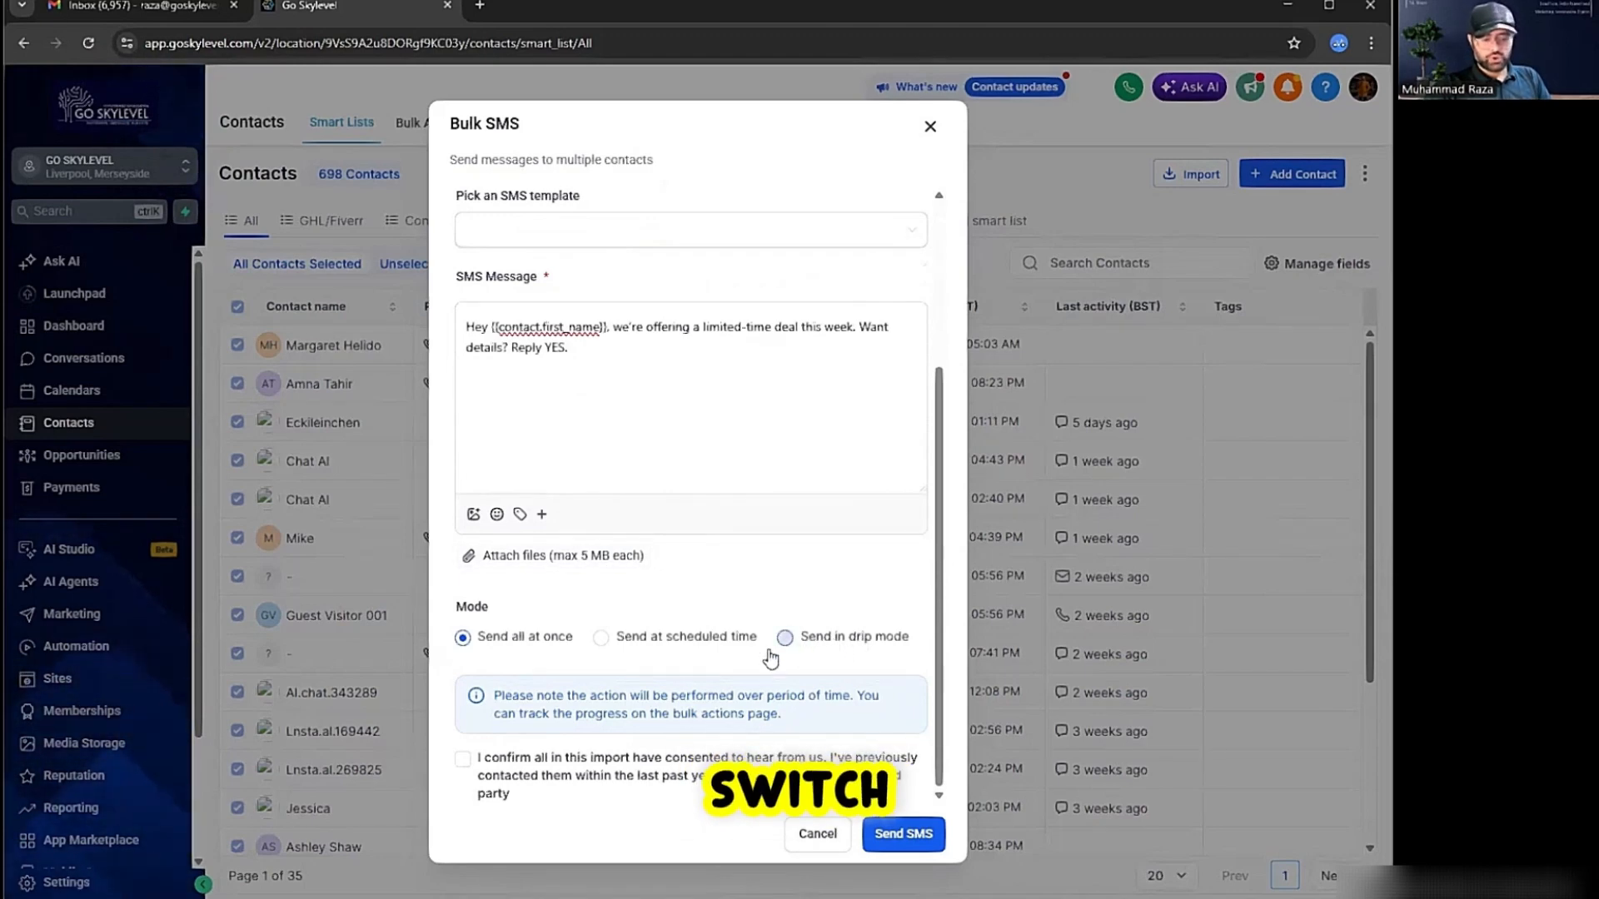
{"action": "left_click", "coordinate": [849, 639]}
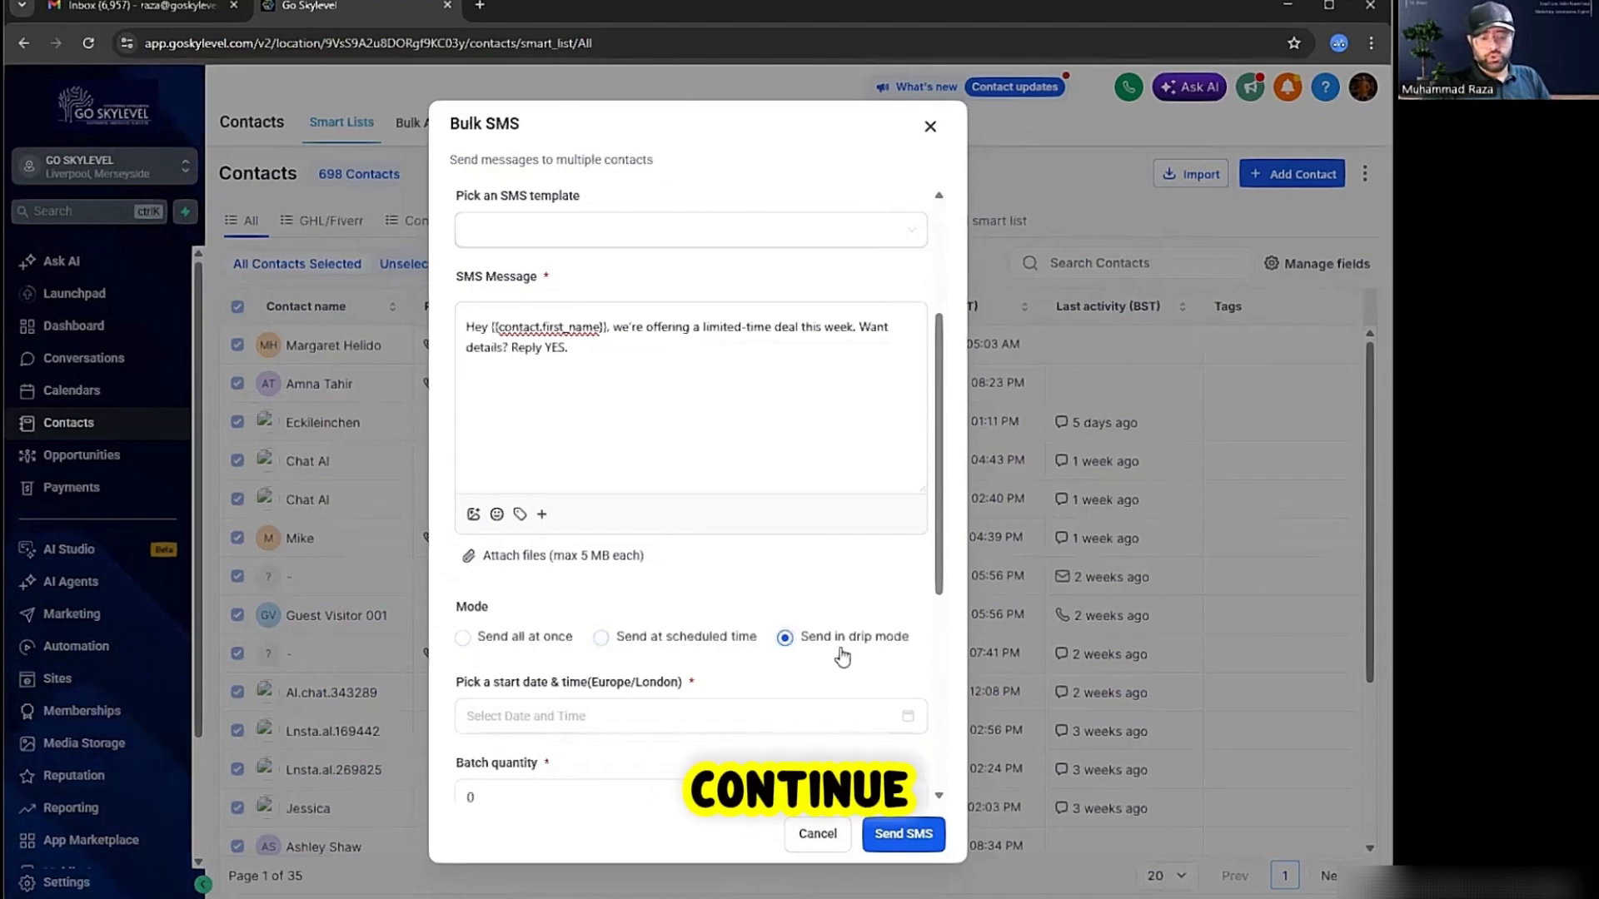
{"action": "scroll", "coordinate": [842, 655], "scroll_direction": "down", "scroll_amount": 5}
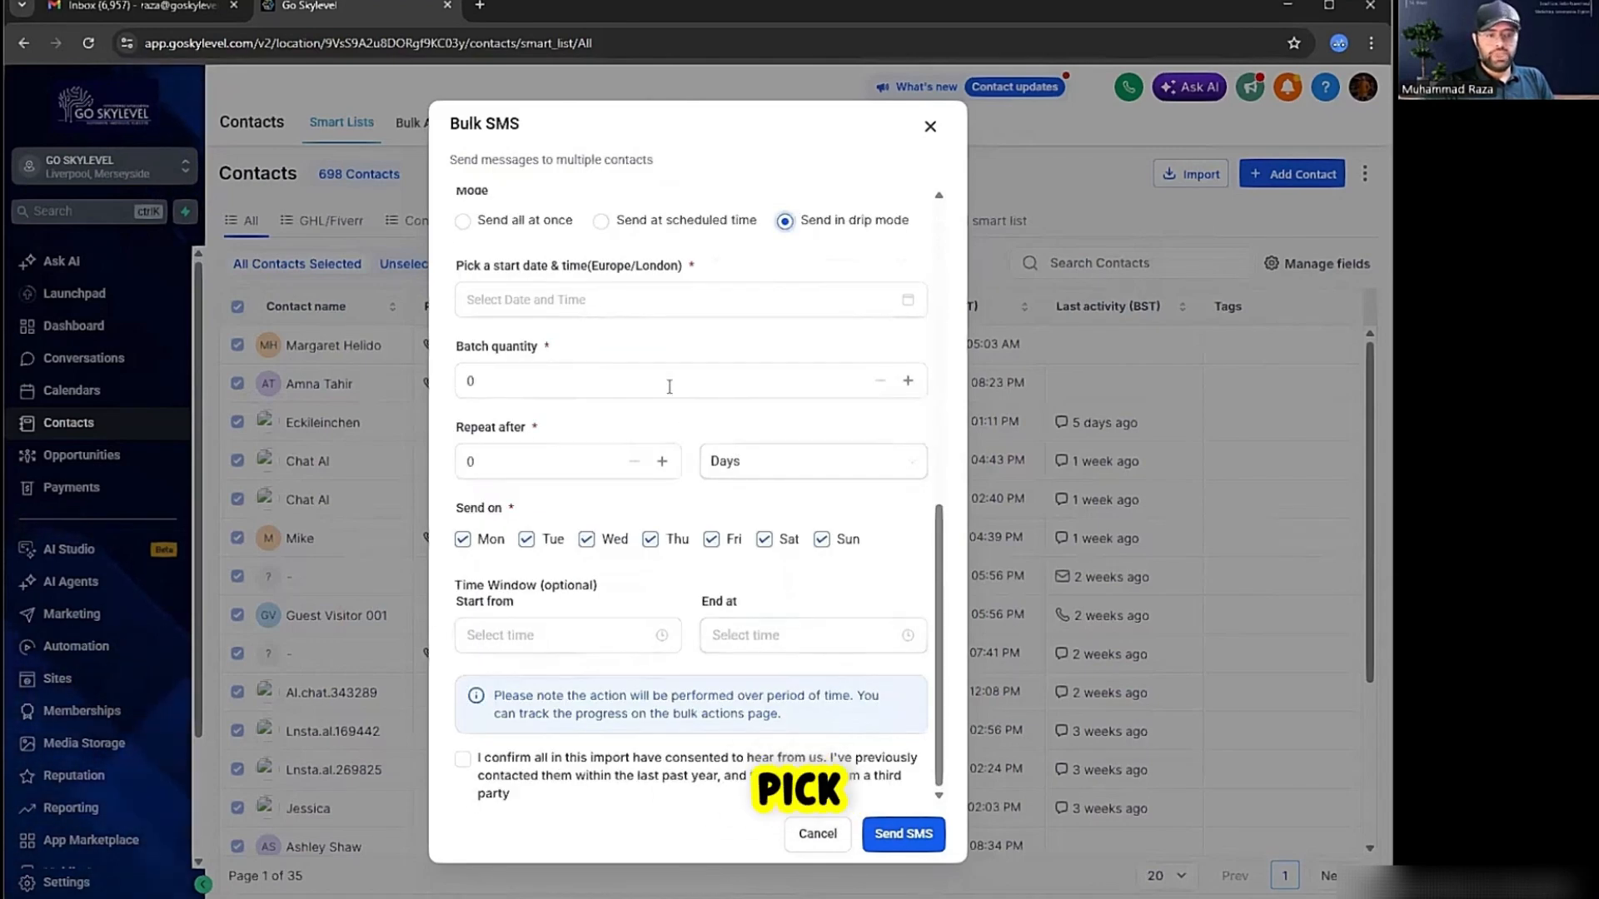
{"action": "left_click", "coordinate": [726, 309]}
{"action": "left_click", "coordinate": [517, 467]}
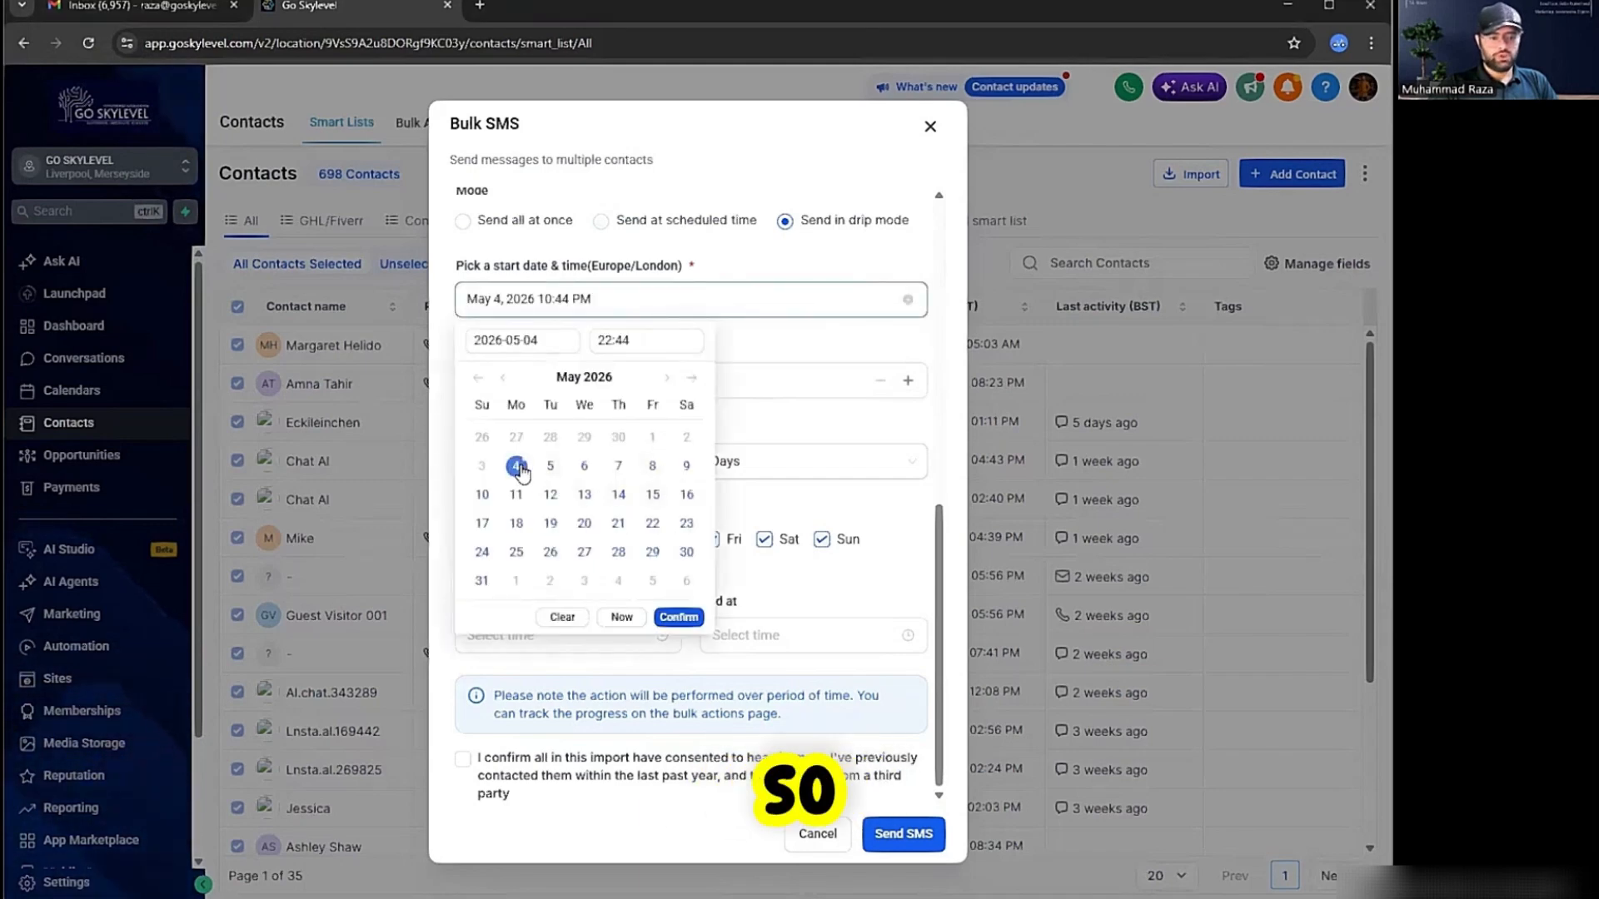
{"action": "left_click", "coordinate": [624, 618]}
Set the drip batch quantity to 10 and have it repeat after 1 hour.
{"action": "left_click", "coordinate": [614, 388]}
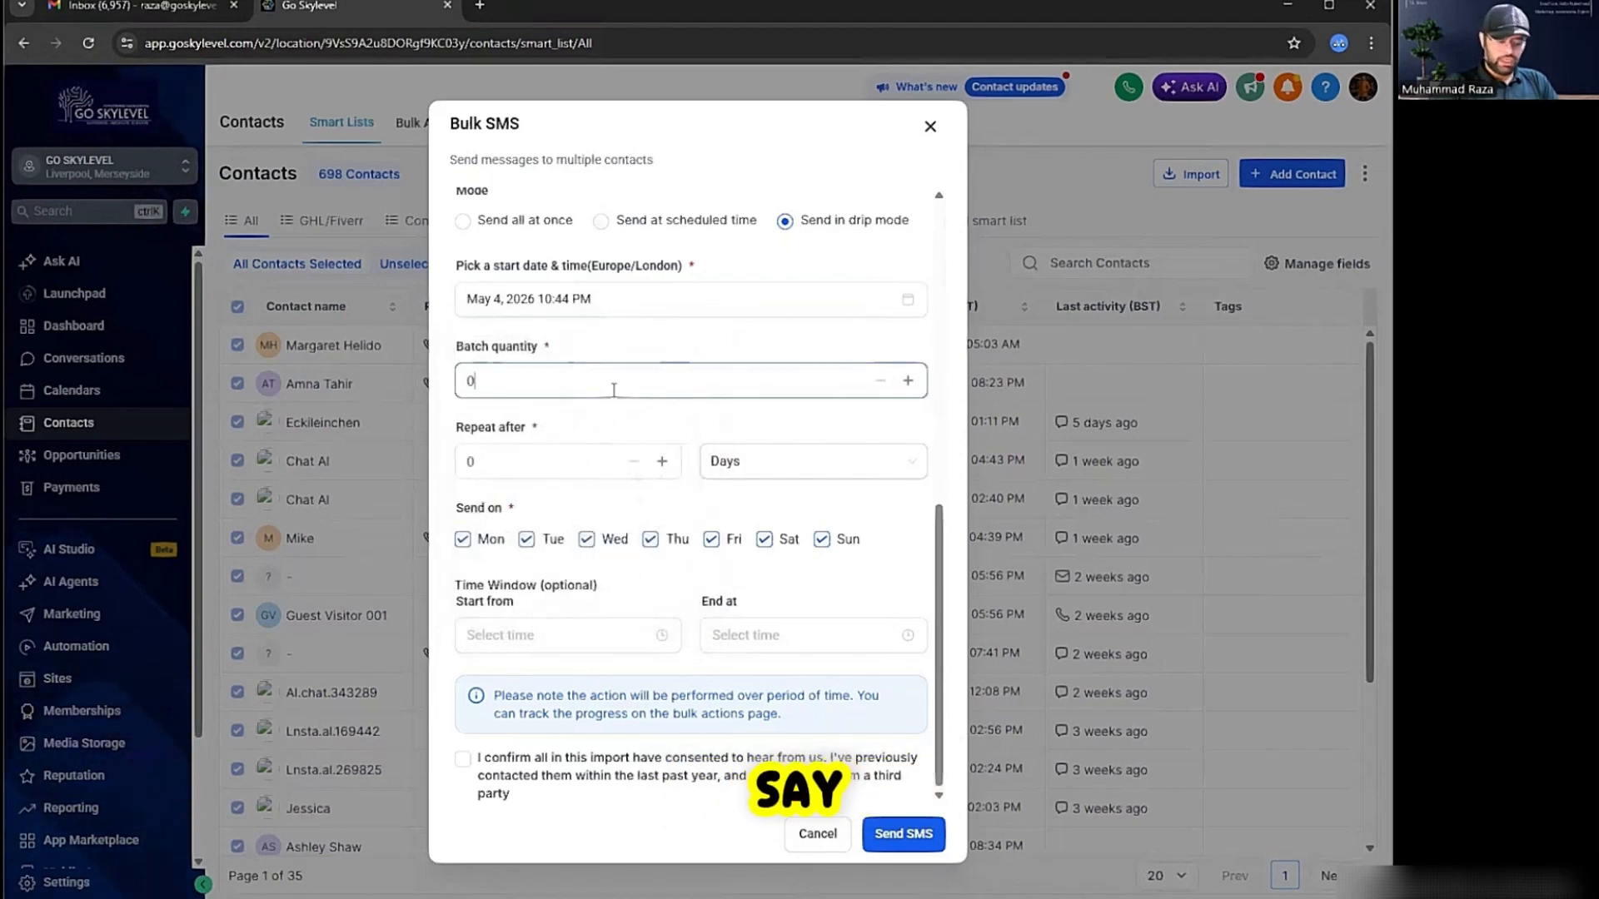
{"action": "type", "text": "10"}
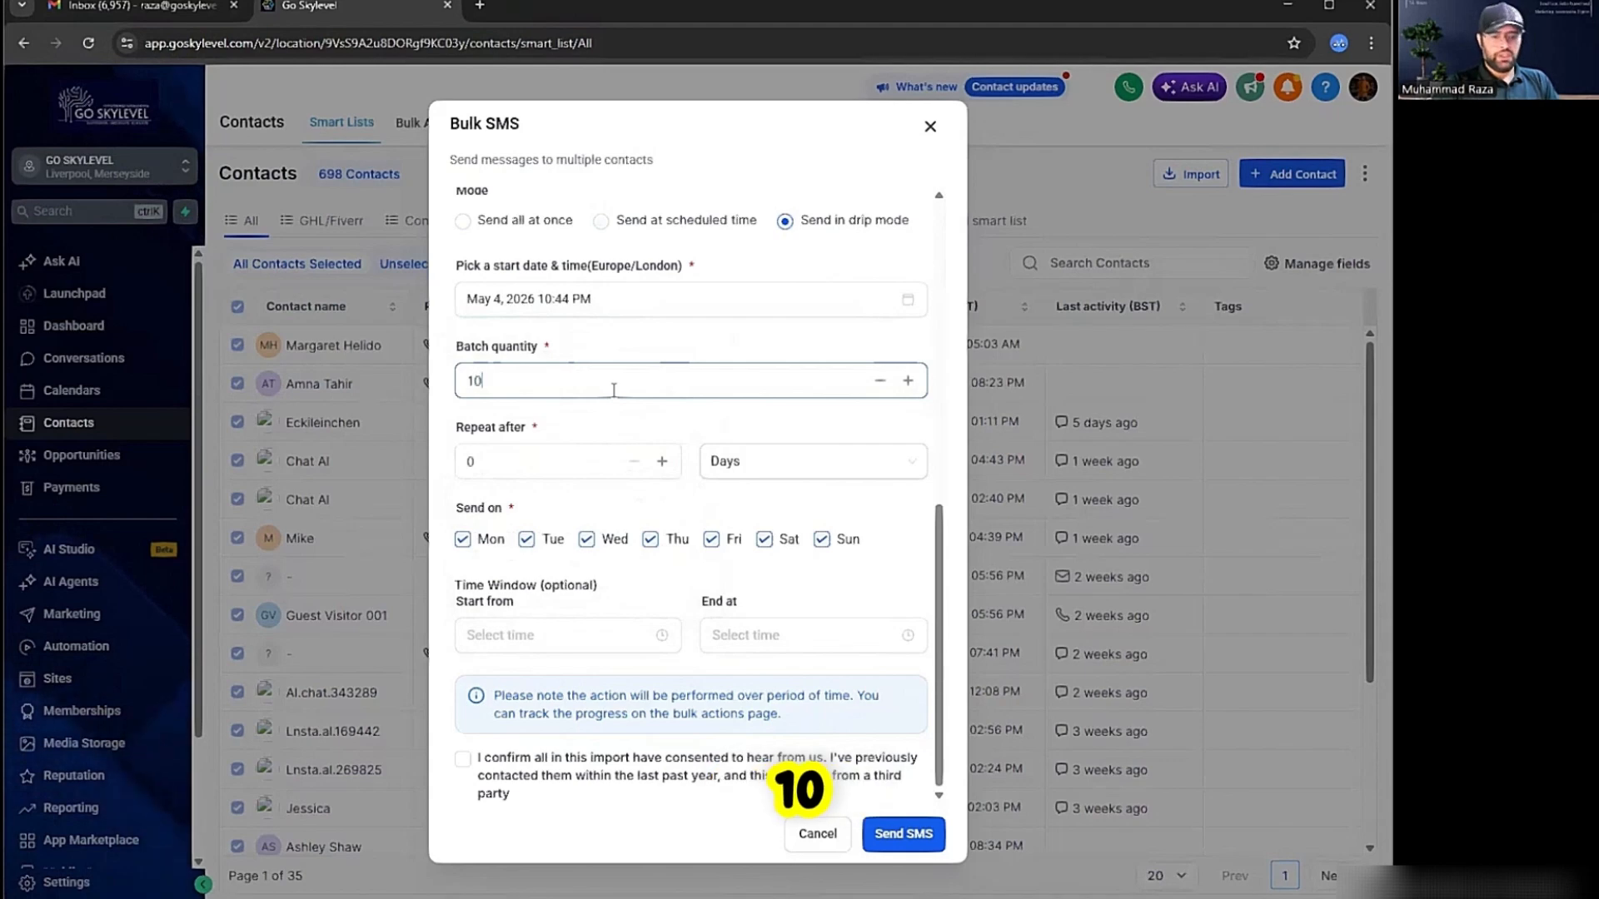
{"action": "left_click", "coordinate": [621, 467]}
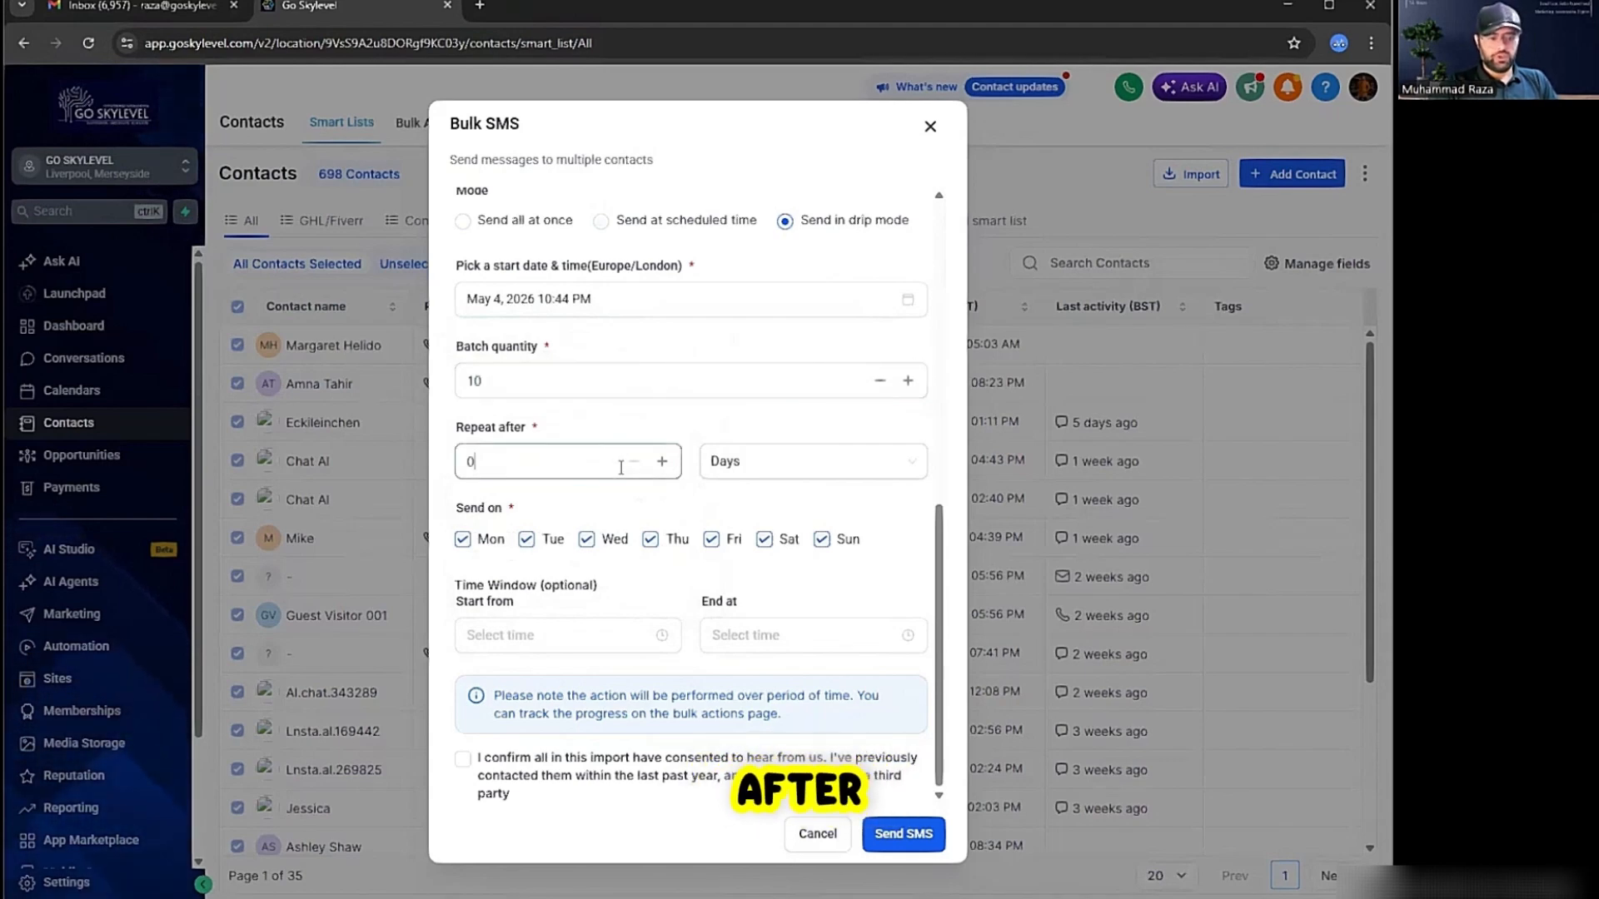
{"action": "left_click", "coordinate": [779, 463]}
{"action": "left_click", "coordinate": [725, 528]}
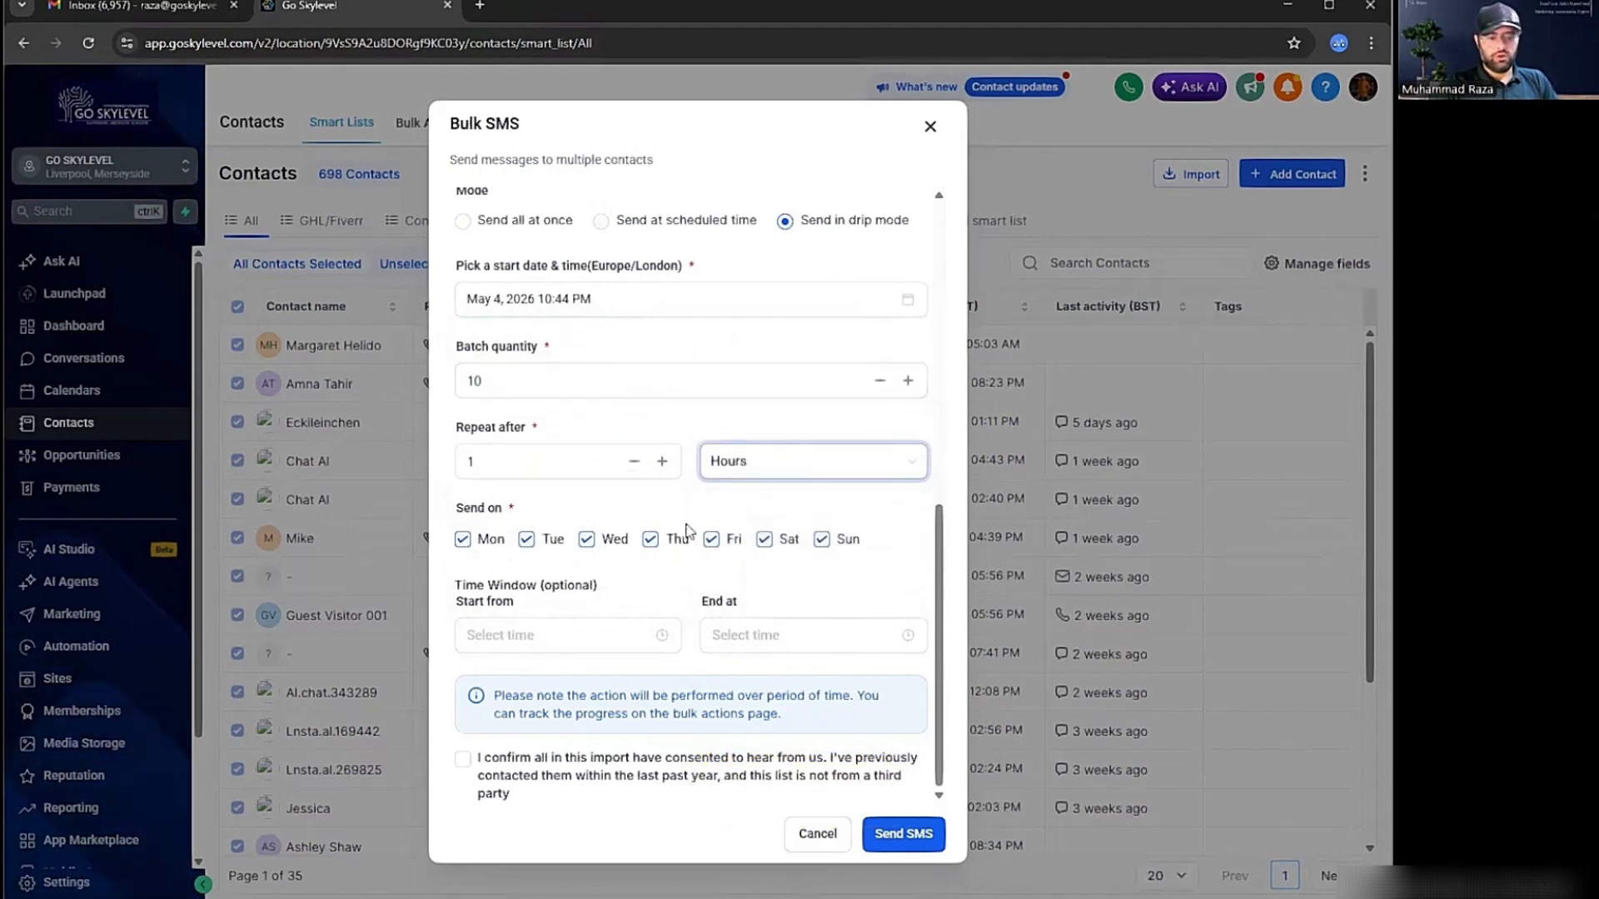
Limit the sending days to Monday through Friday and tick the confirmation that the contacts have consented.
{"action": "left_click", "coordinate": [545, 541]}
{"action": "left_click", "coordinate": [651, 540]}
{"action": "left_click", "coordinate": [761, 543]}
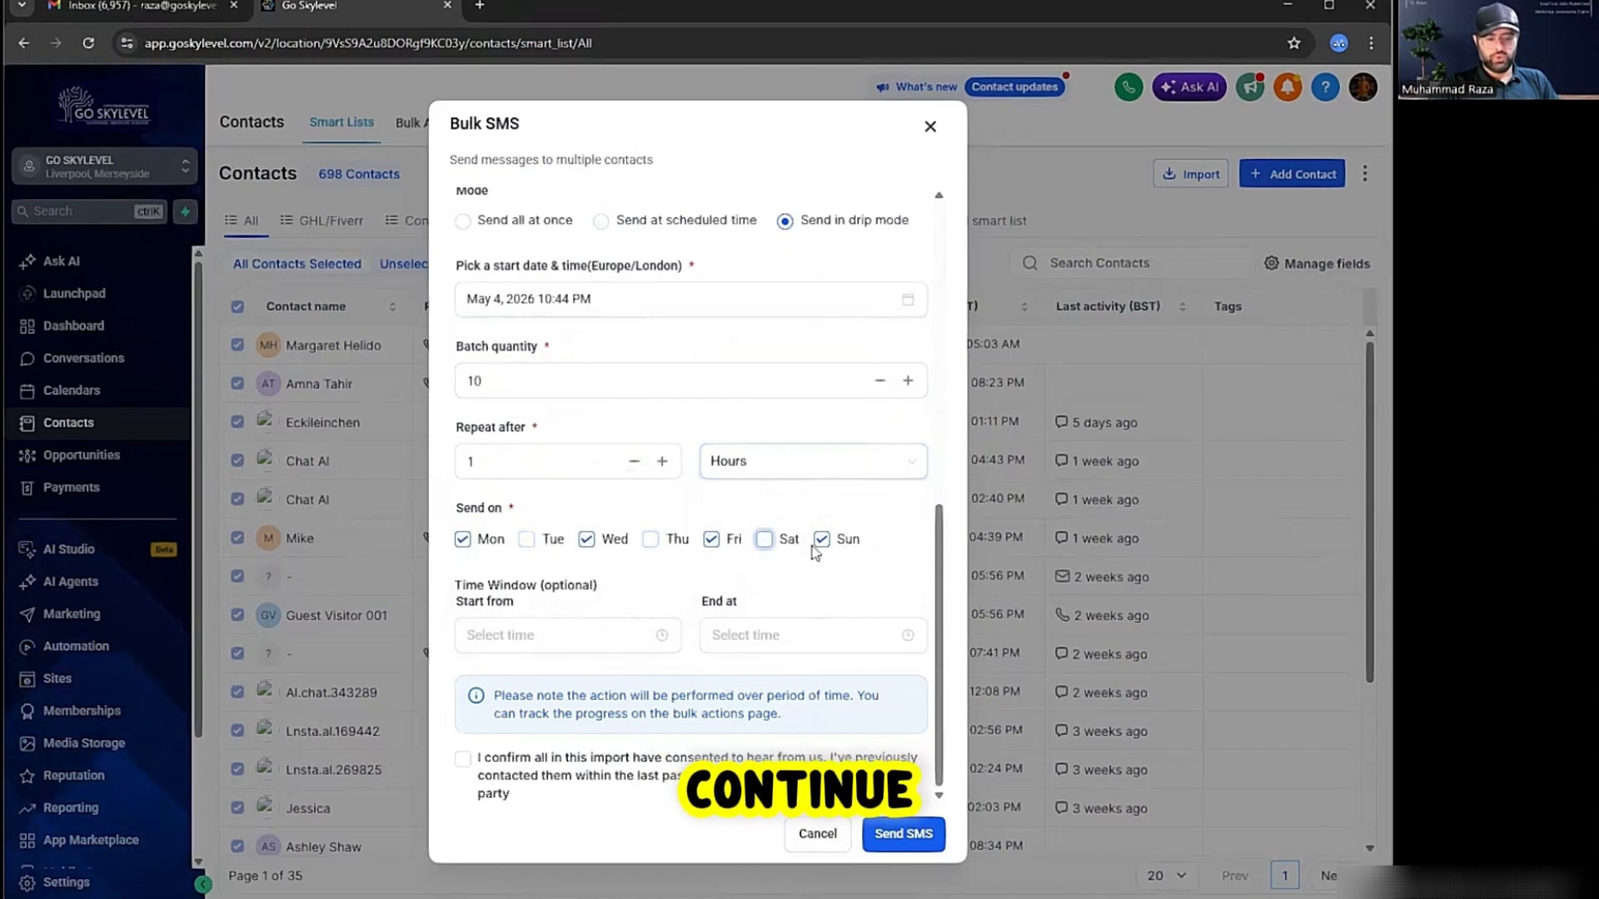
{"action": "left_click", "coordinate": [651, 539]}
{"action": "left_click", "coordinate": [526, 540]}
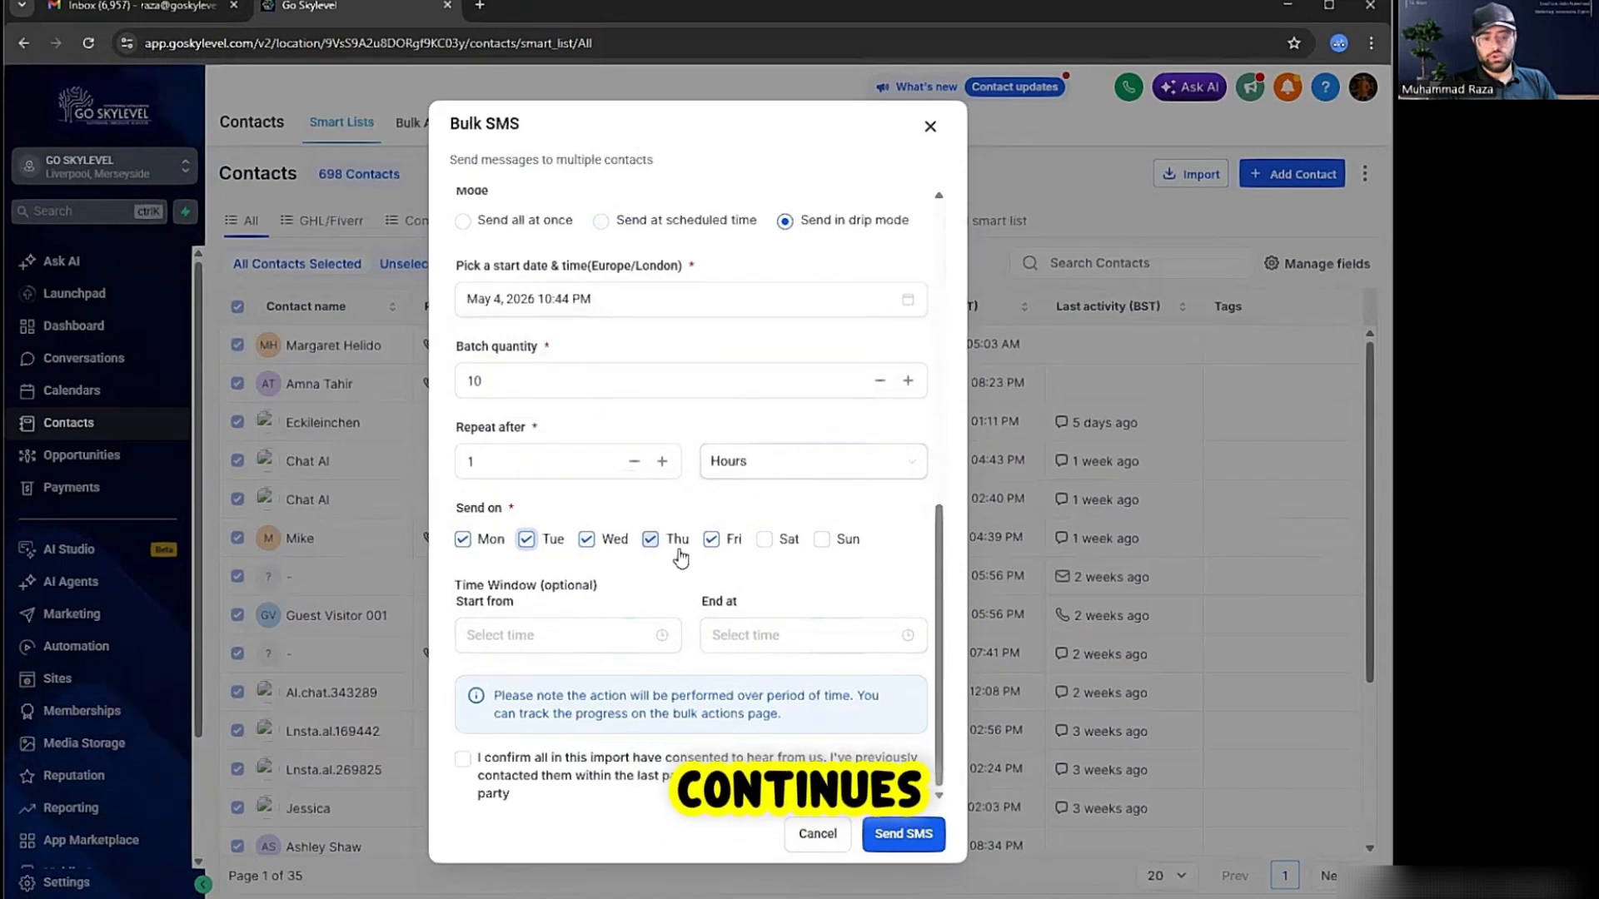
{"action": "left_click", "coordinate": [463, 759]}
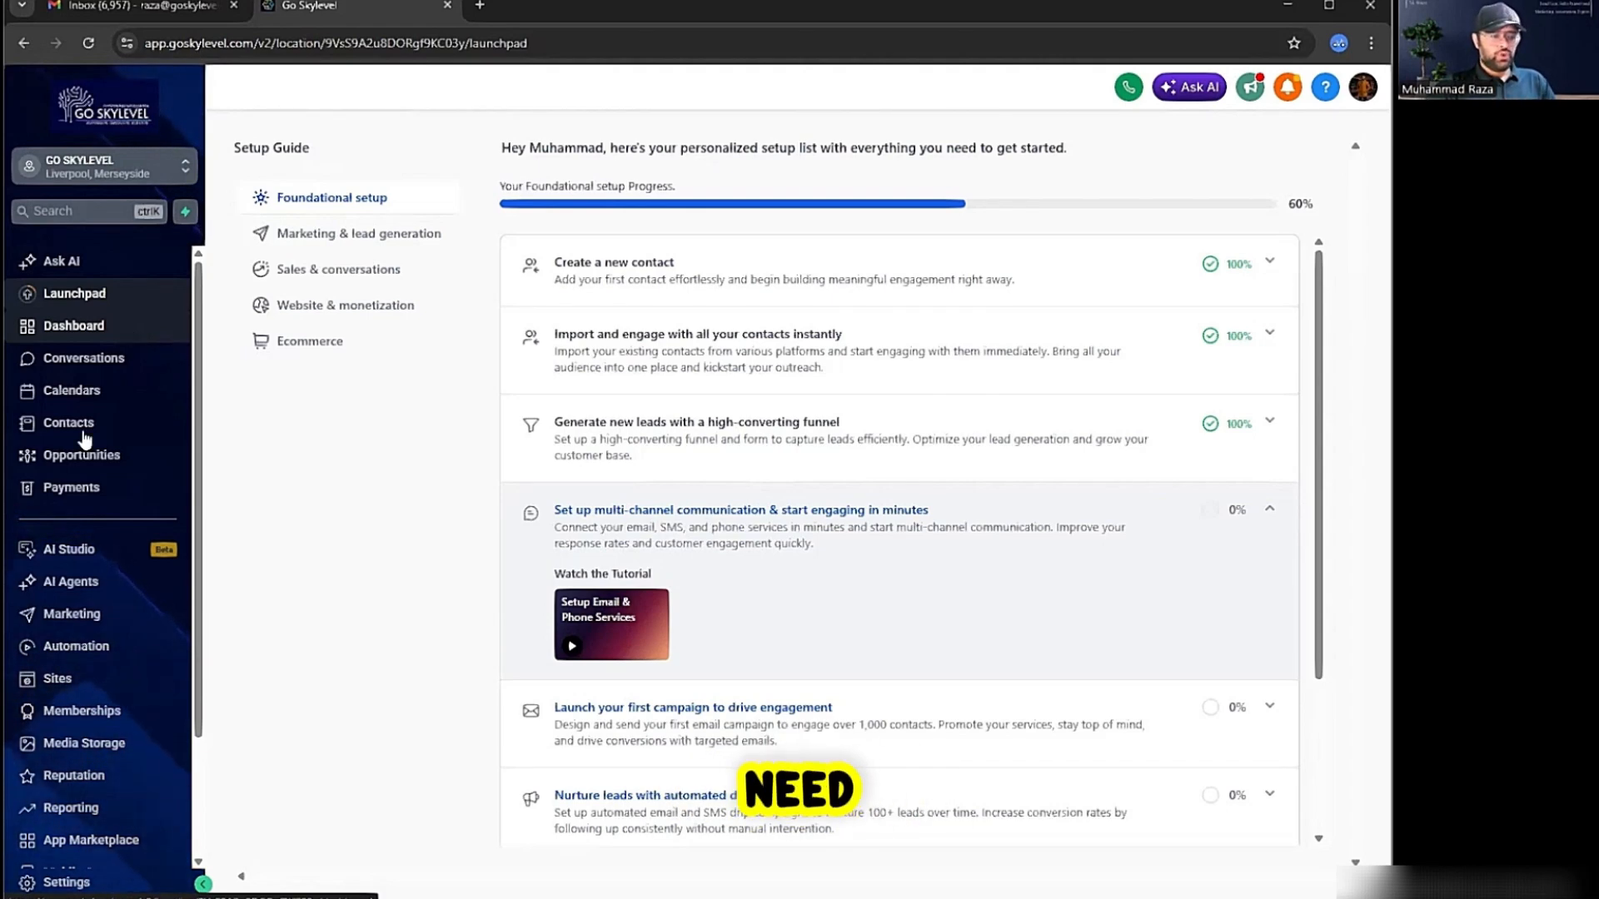
Create a new automation workflow from scratch, dismissing the AI Builder notice.
{"action": "left_click", "coordinate": [98, 643]}
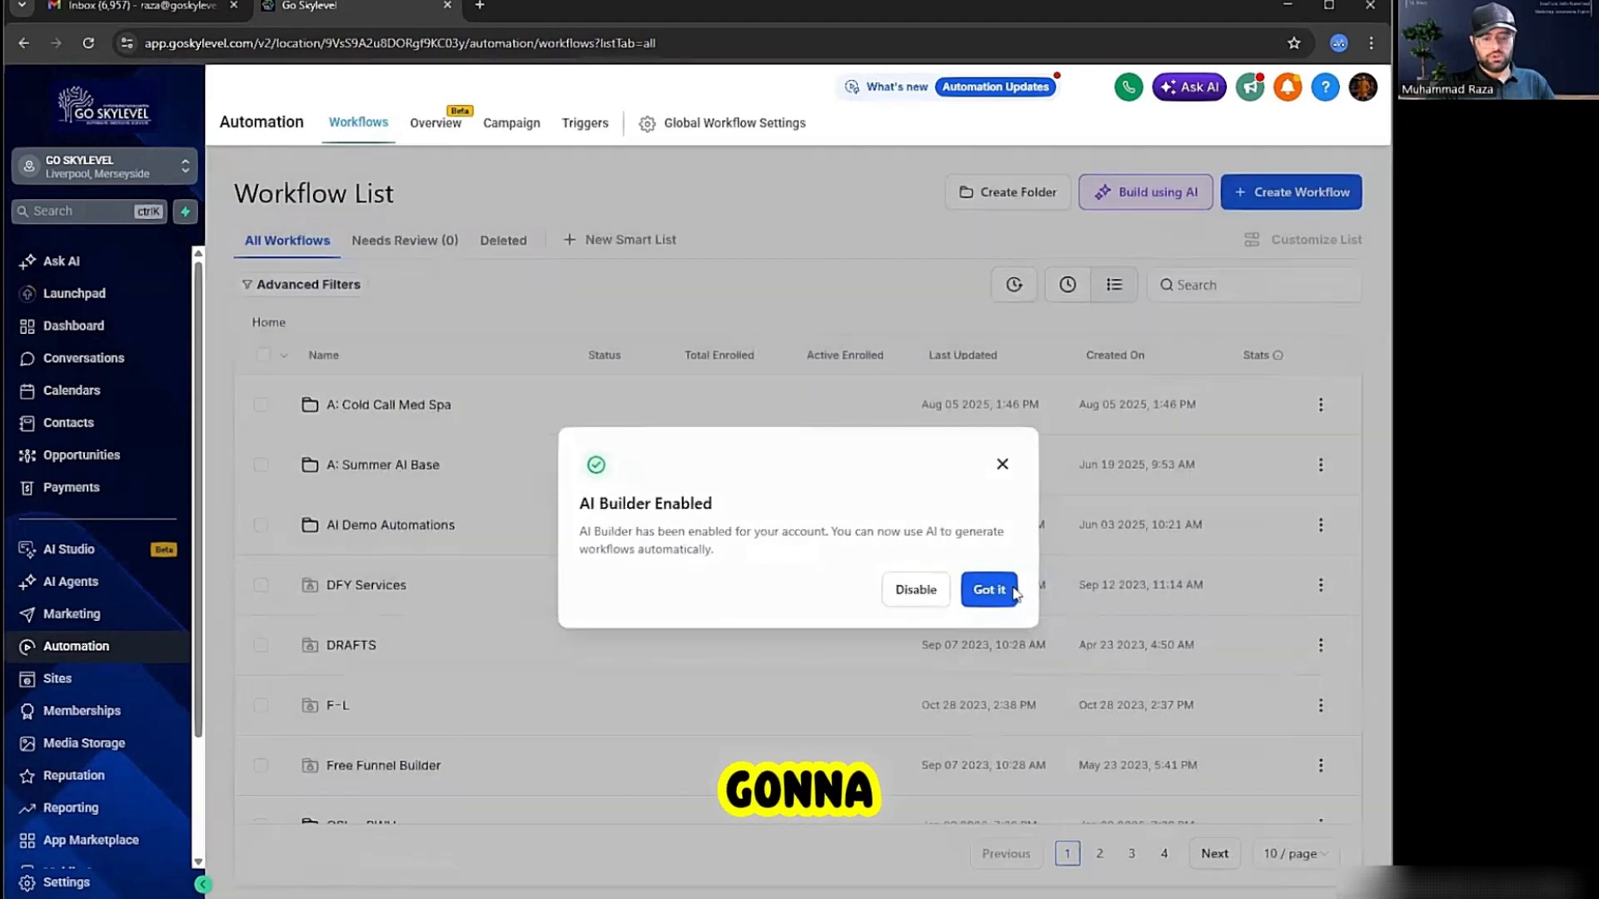
{"action": "left_click", "coordinate": [988, 590]}
{"action": "left_click", "coordinate": [1275, 191]}
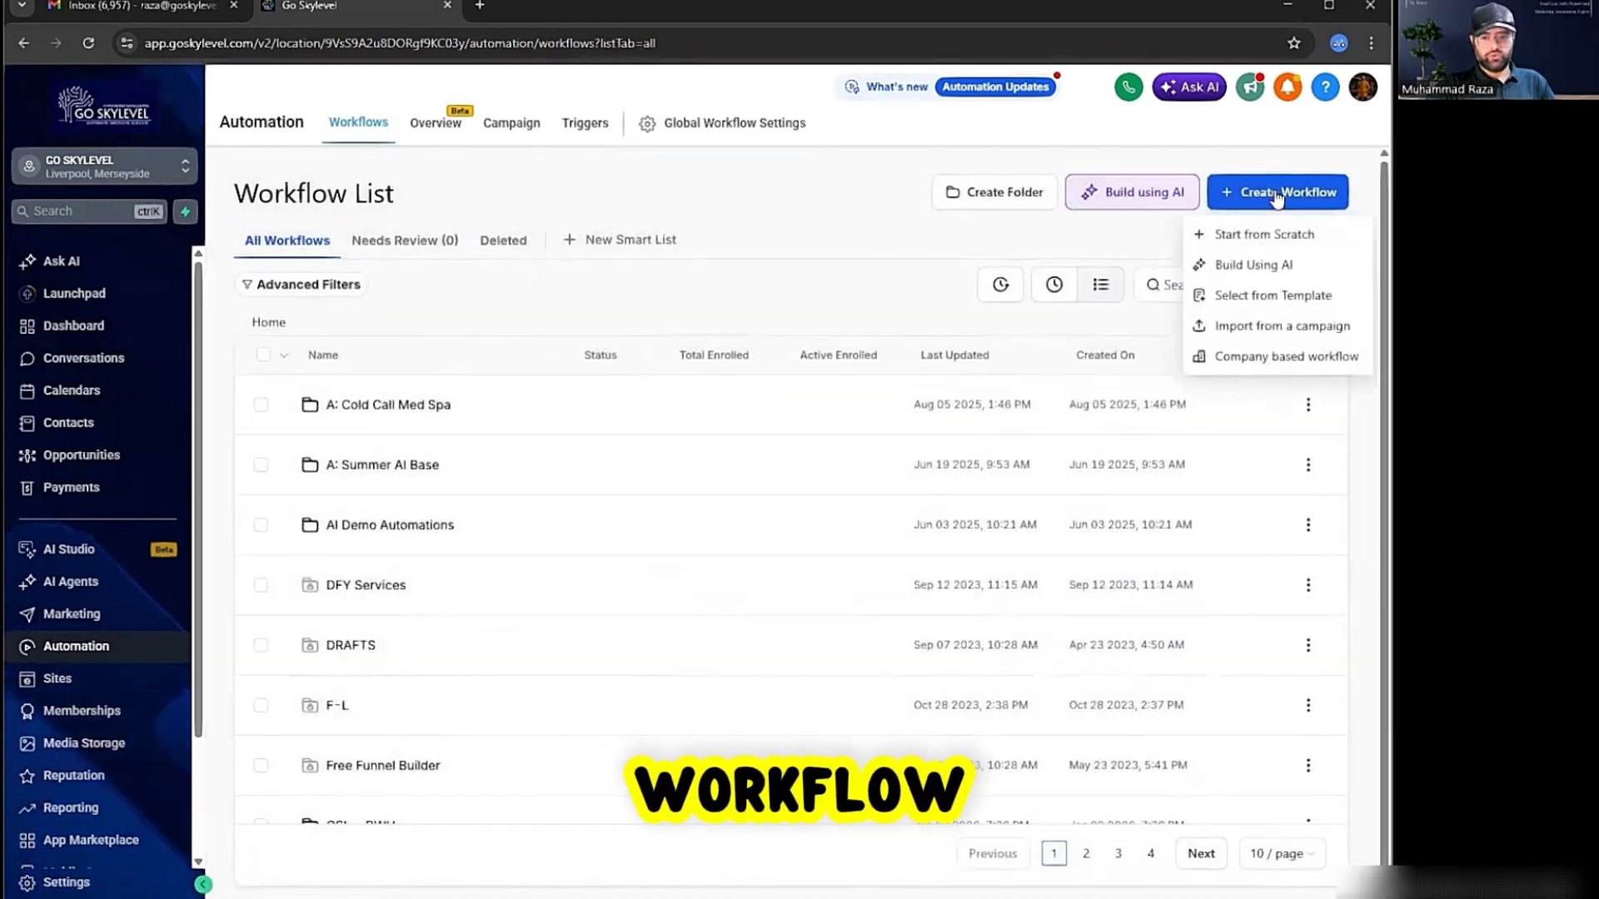
{"action": "left_click", "coordinate": [1267, 233]}
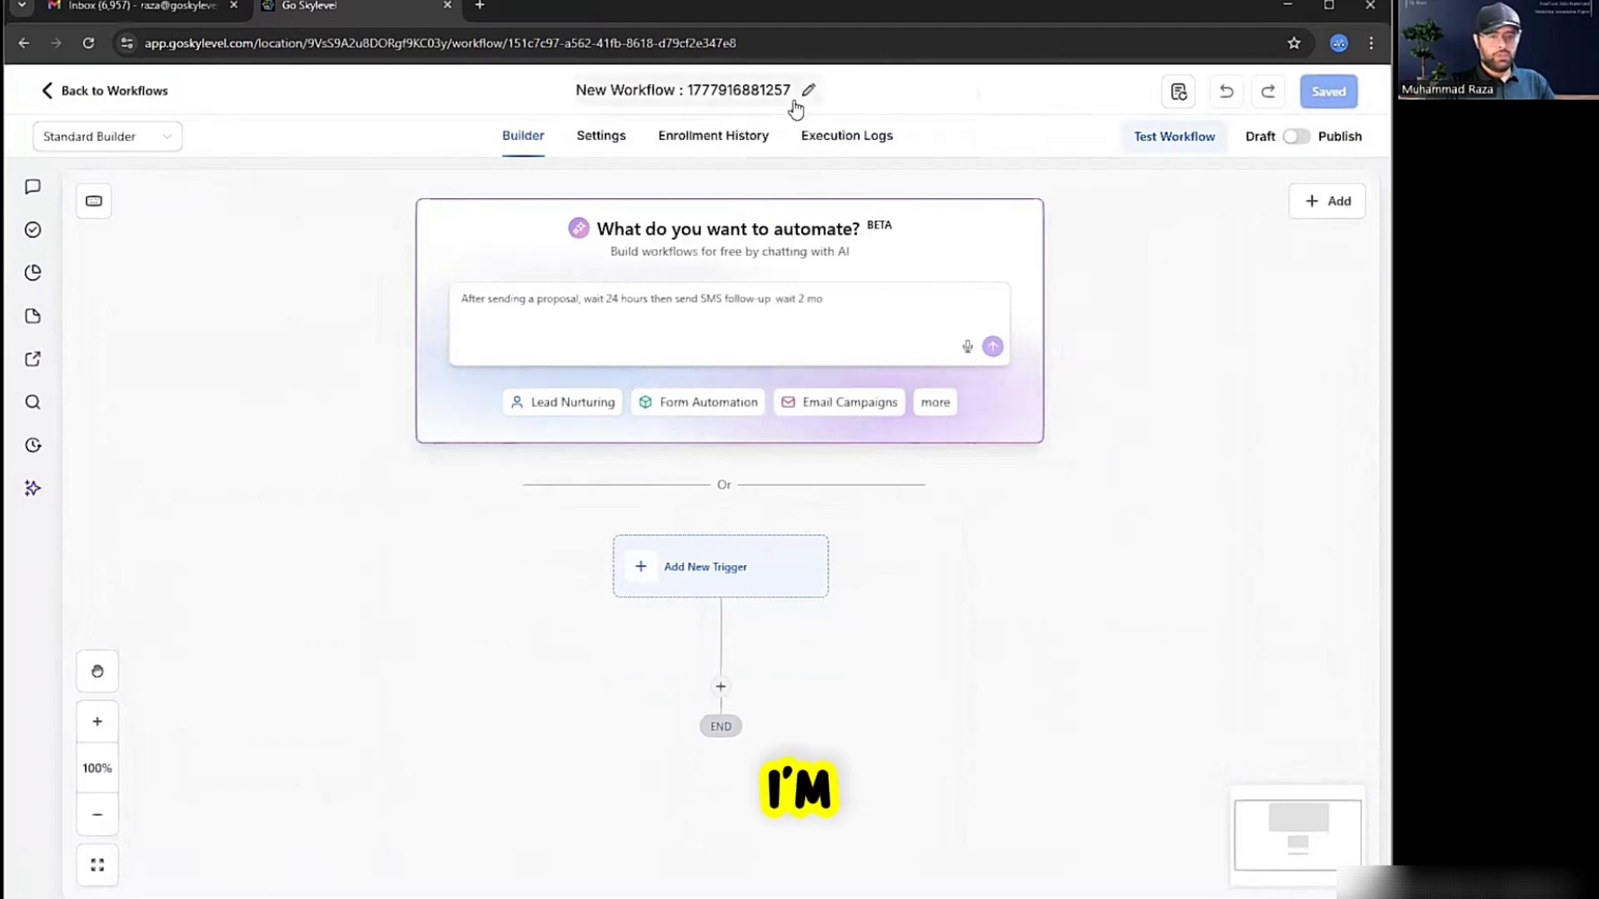
Rename the workflow as "A: Test - DRIP SMS CAMPAIGN".
{"action": "left_click", "coordinate": [794, 105]}
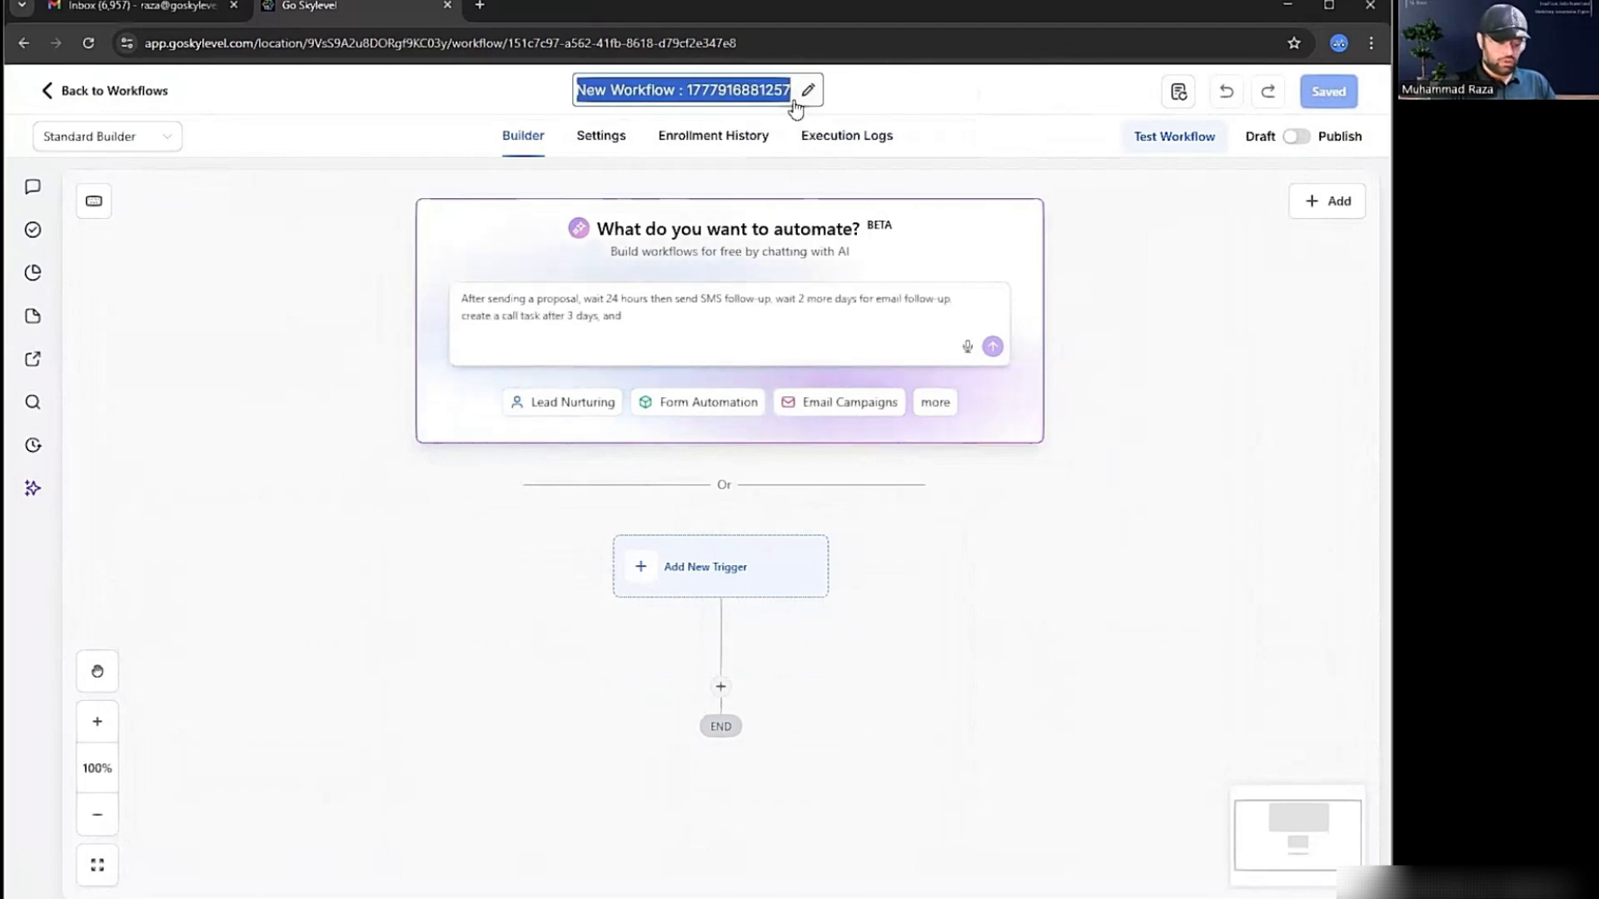
{"action": "type", "text": "A: Tes"}
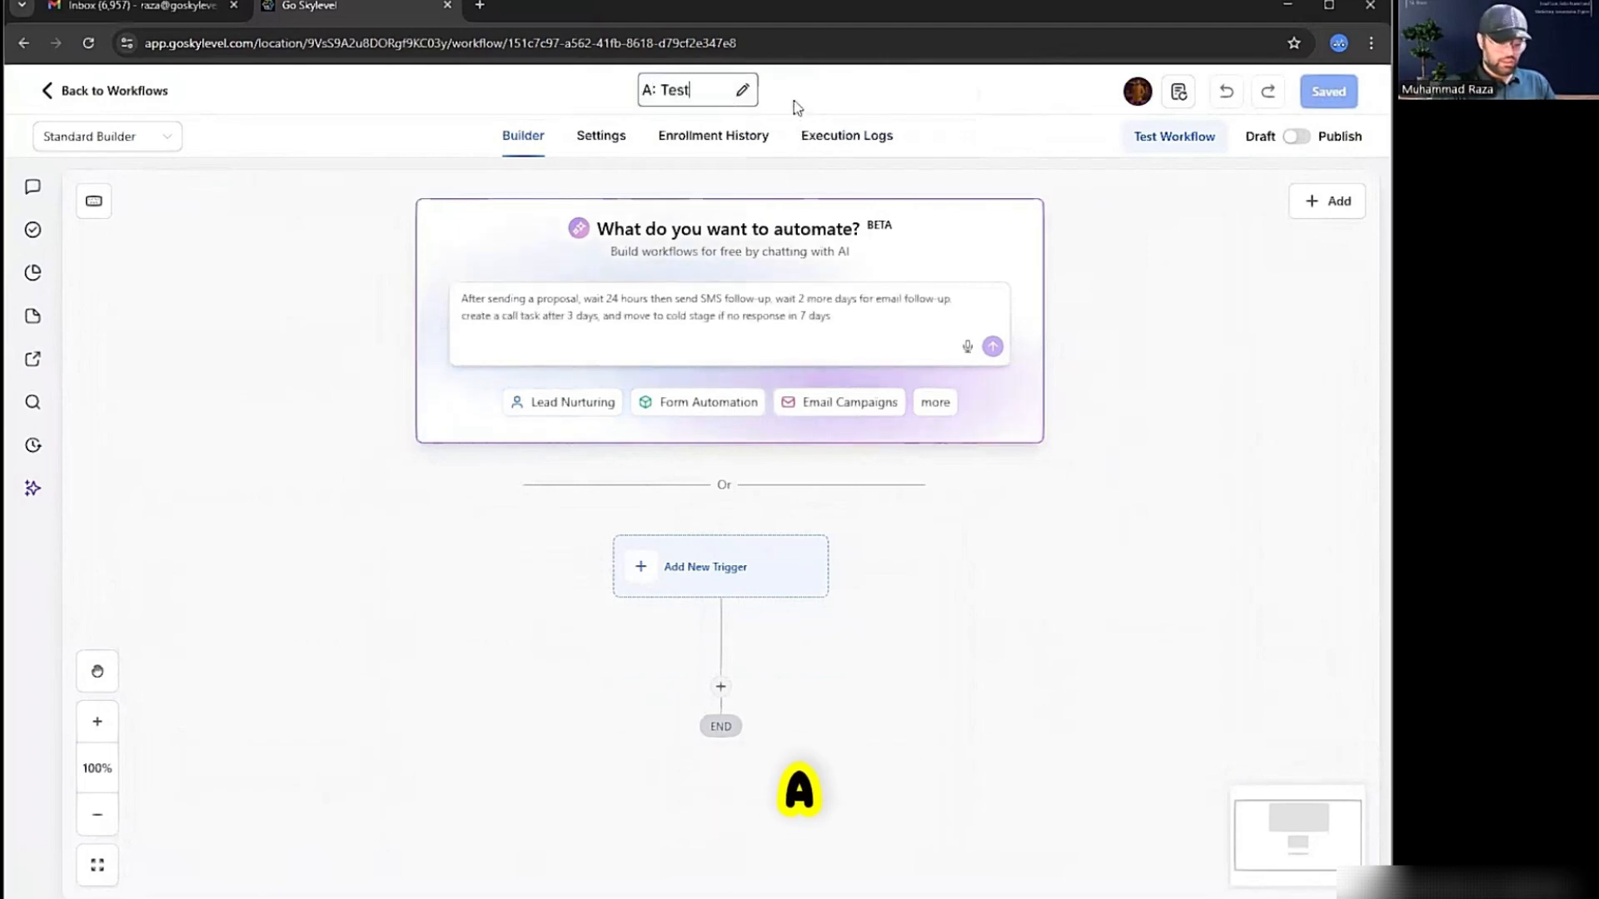
{"action": "type", "text": "t - DRIP SM"}
{"action": "type", "text": "S"}
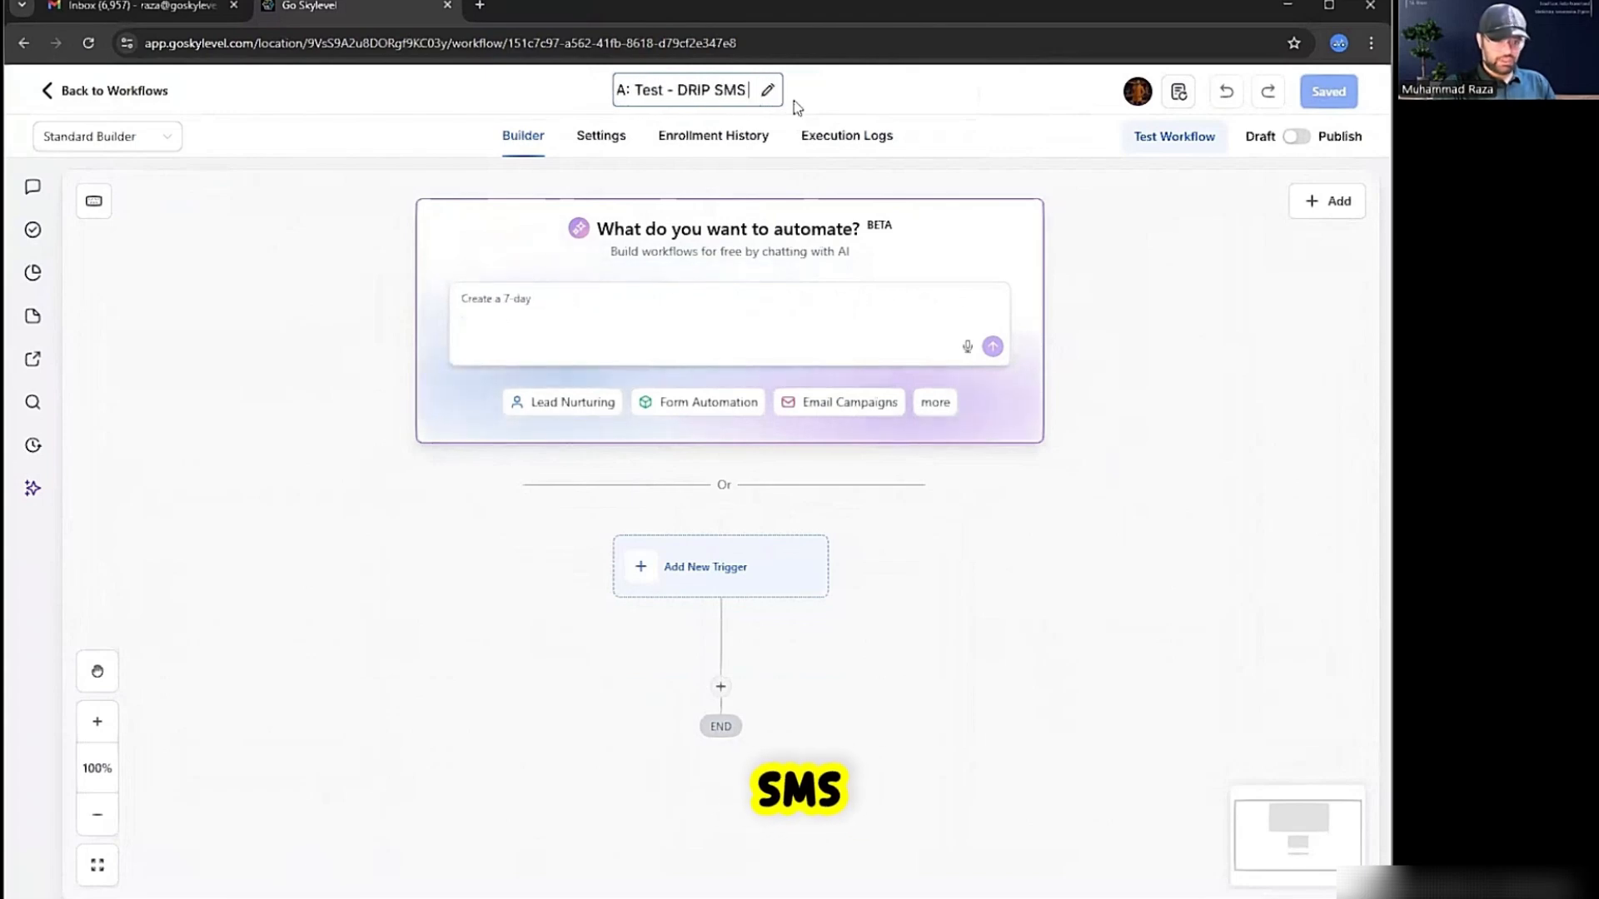
{"action": "type", "text": " CAMPAIGN"}
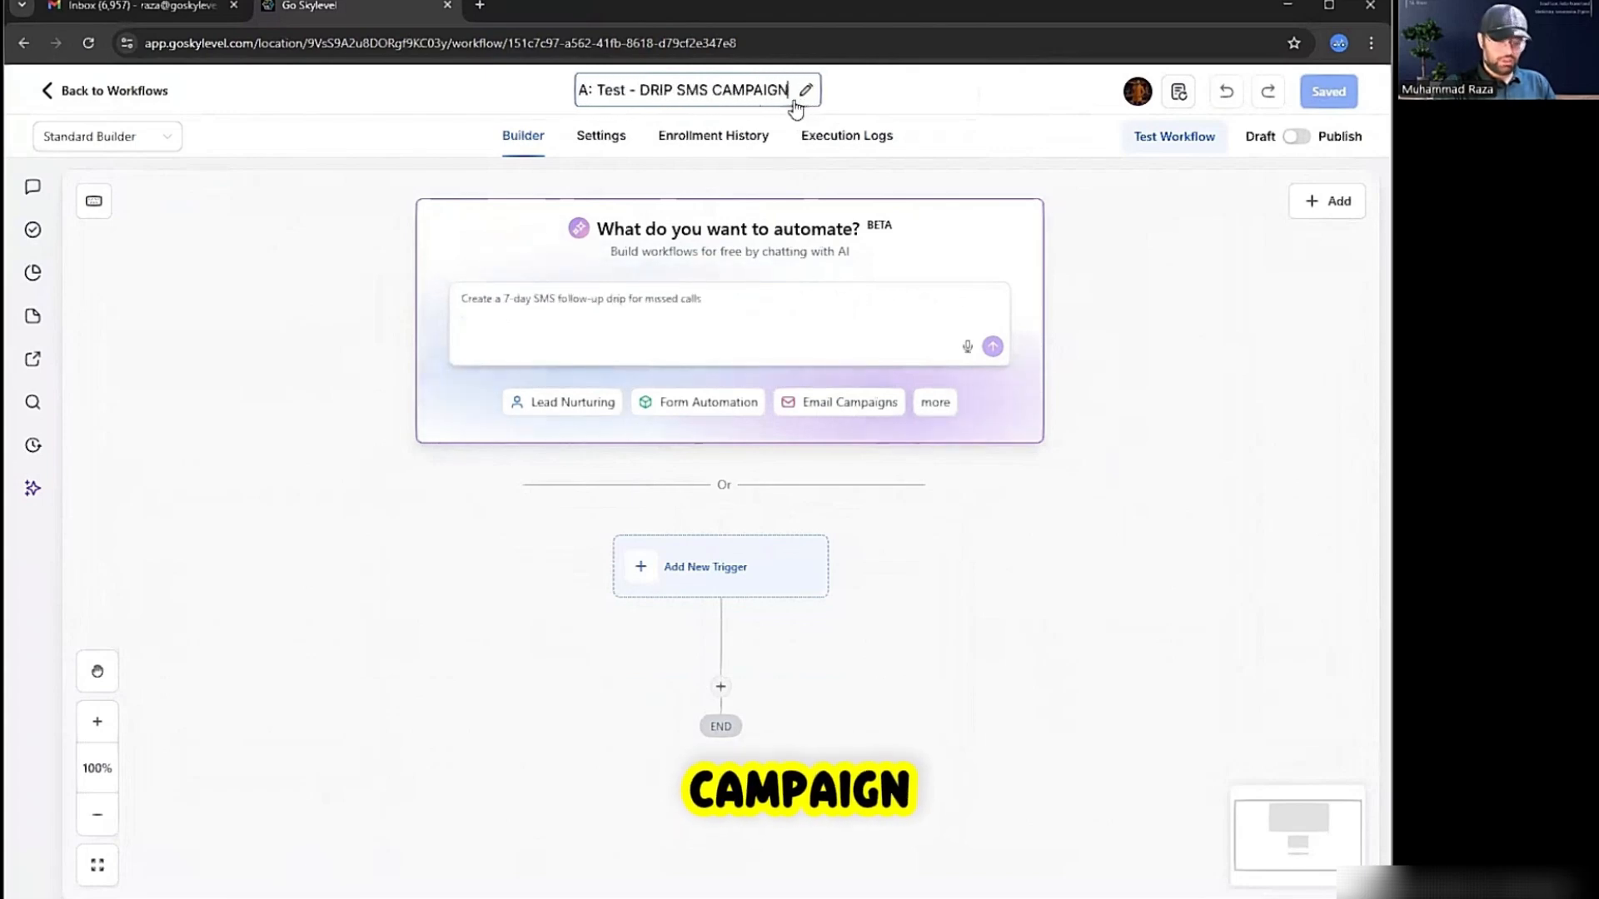
{"action": "left_click", "coordinate": [1196, 425]}
Add a Drip action to the workflow between the trigger and the end.
{"action": "left_click", "coordinate": [811, 543]}
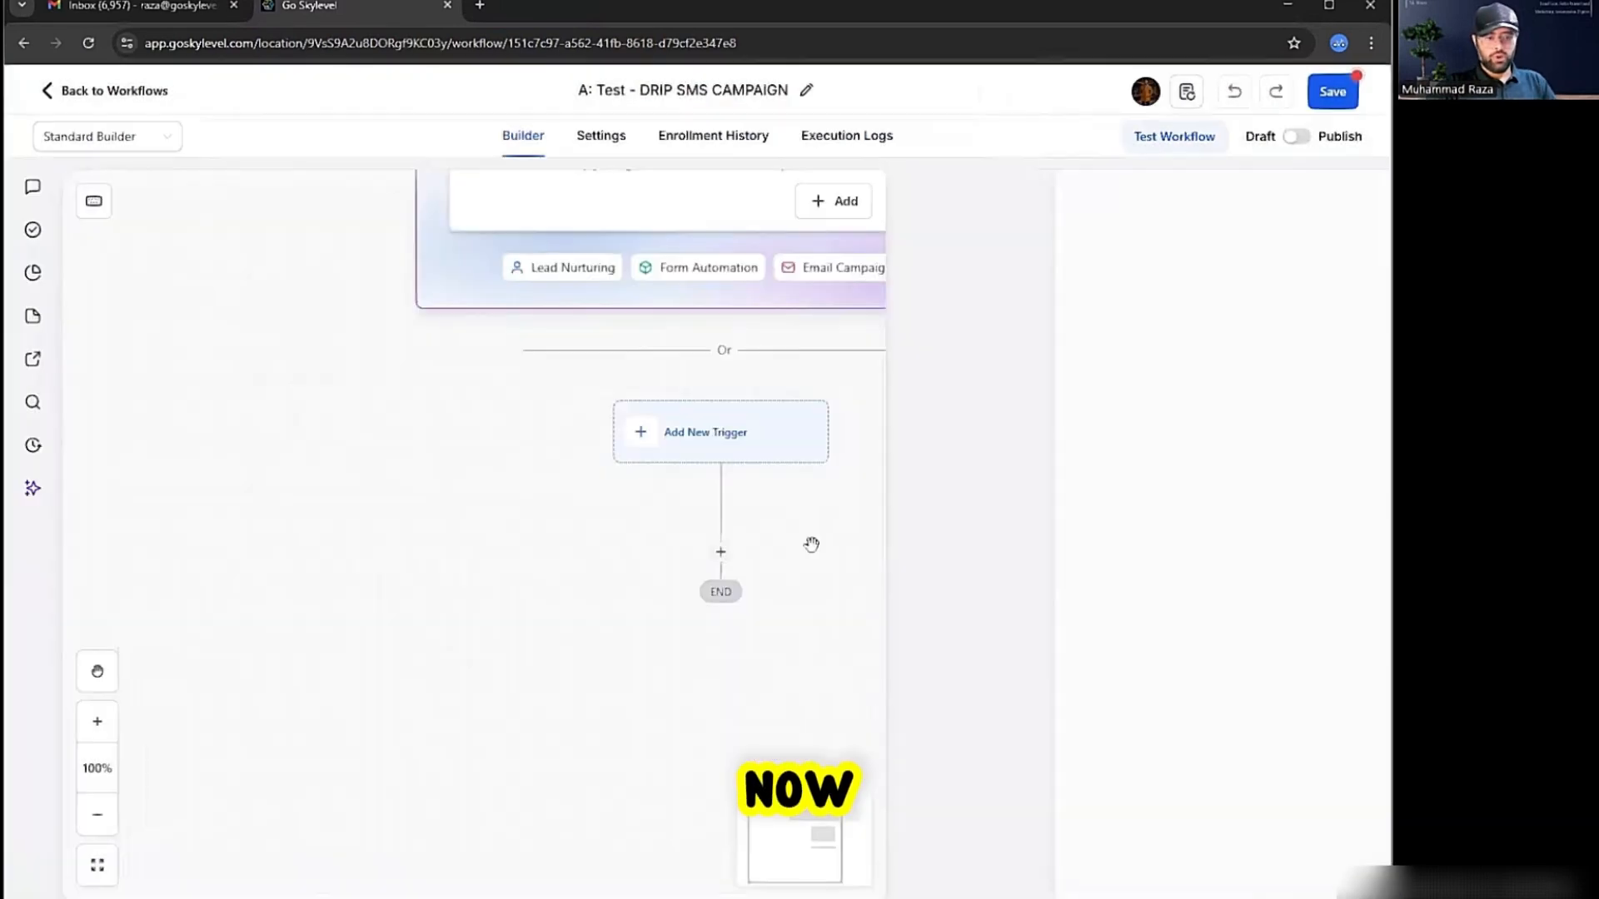
{"action": "left_click", "coordinate": [722, 554]}
{"action": "left_click", "coordinate": [1107, 252]}
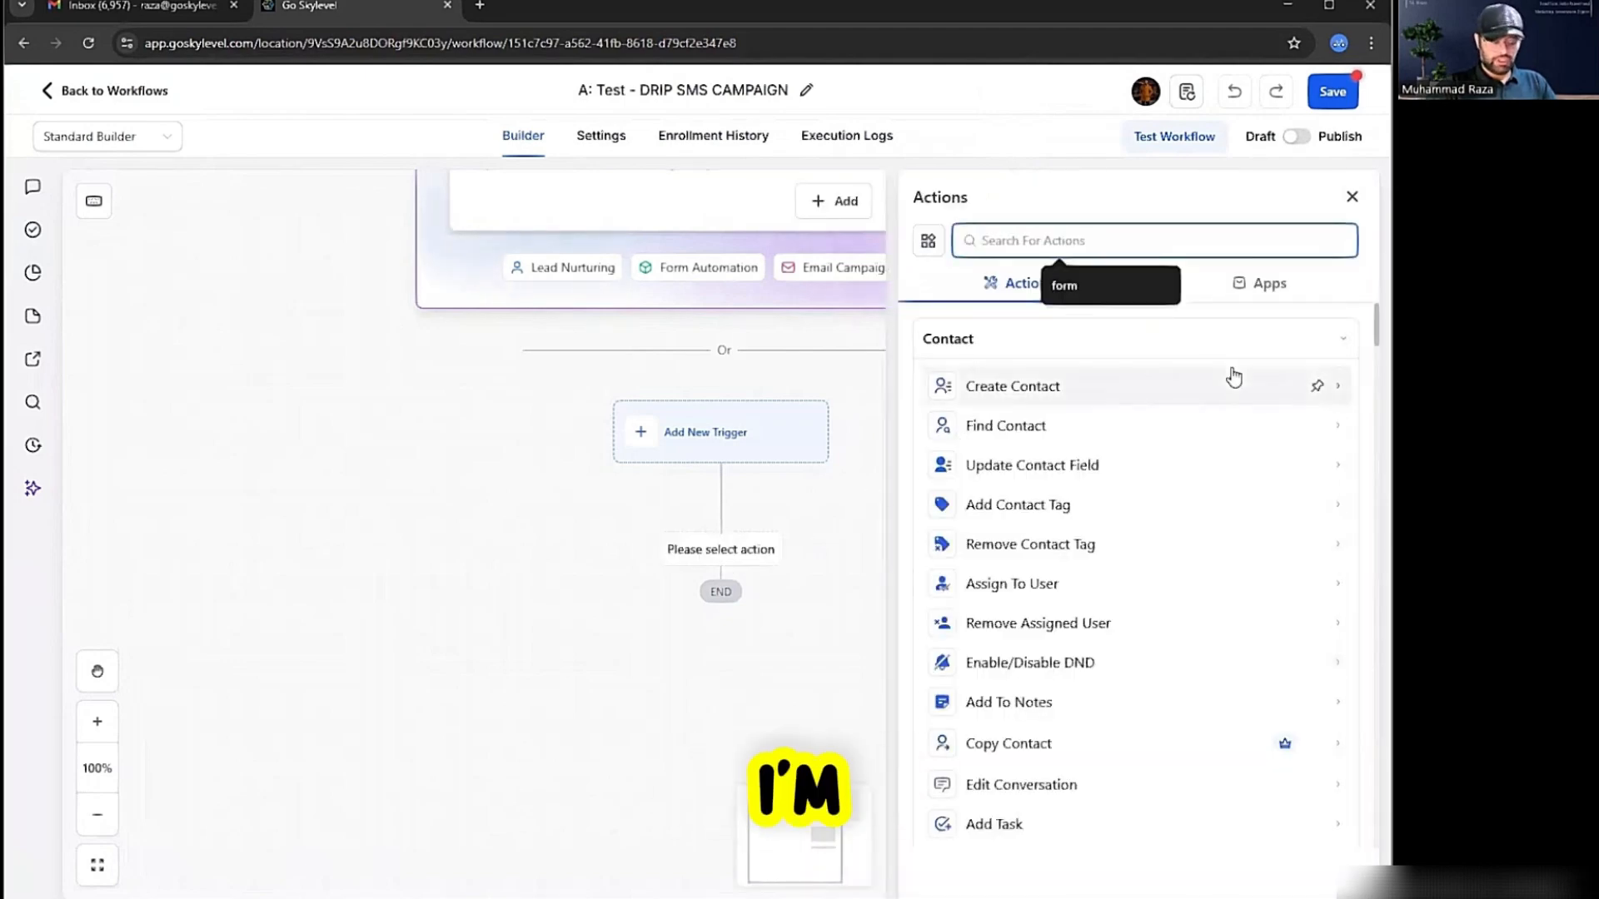
{"action": "type", "text": "drip"}
{"action": "left_click", "coordinate": [1232, 377]}
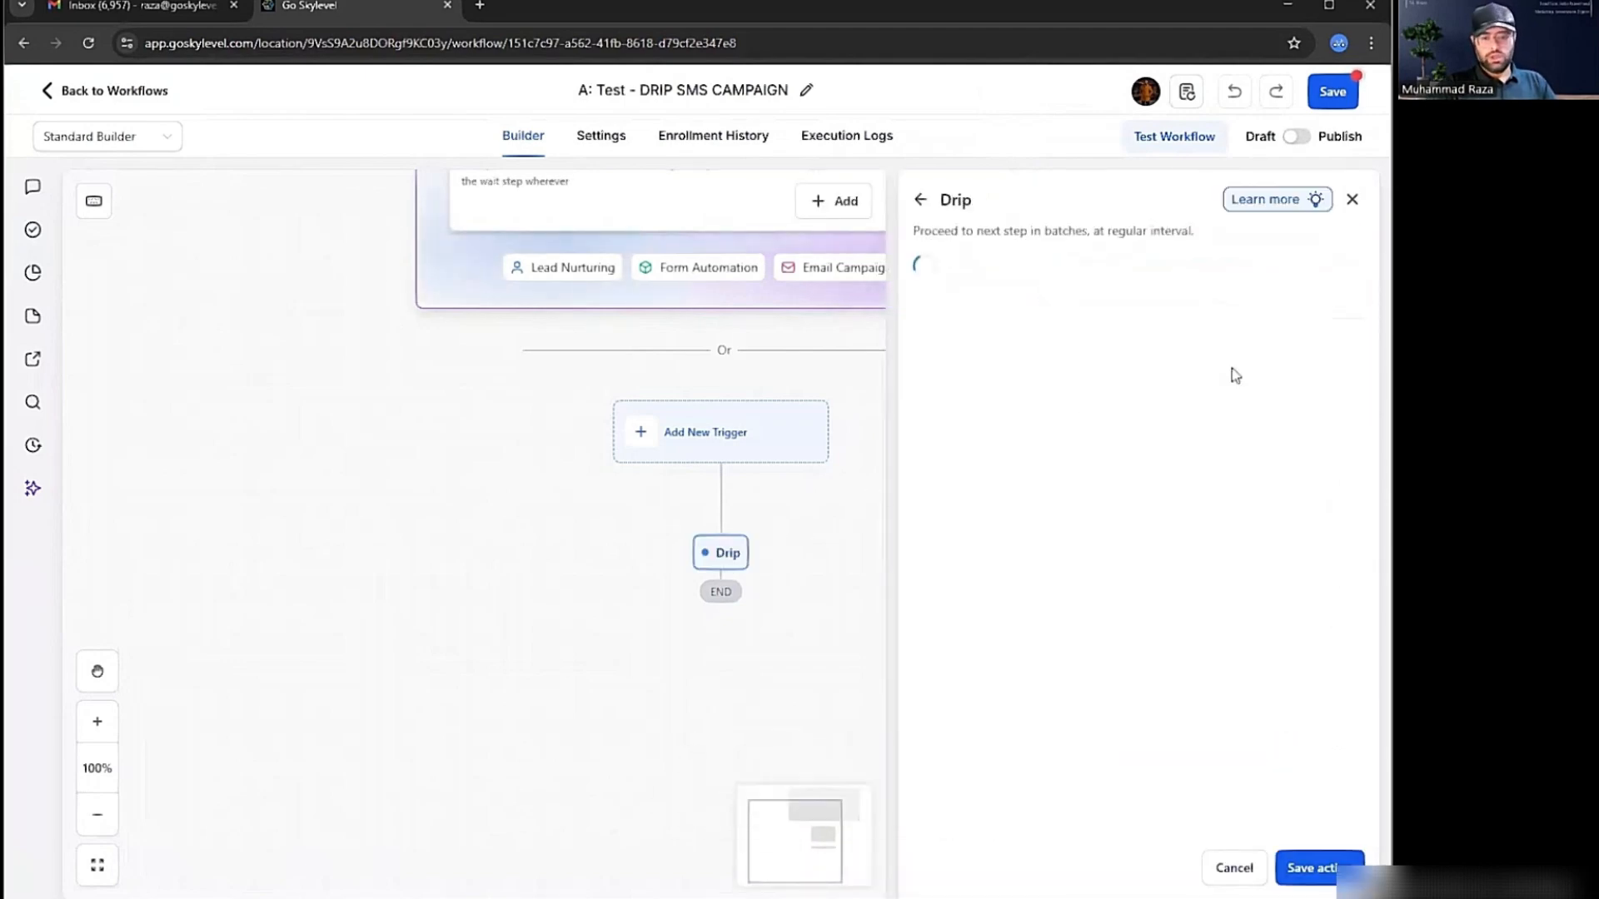
Set the unit of the Drip action's interval to hours, for a 1-hour interval.
{"action": "triple_click", "coordinate": [1152, 418]}
{"action": "left_click", "coordinate": [1137, 466]}
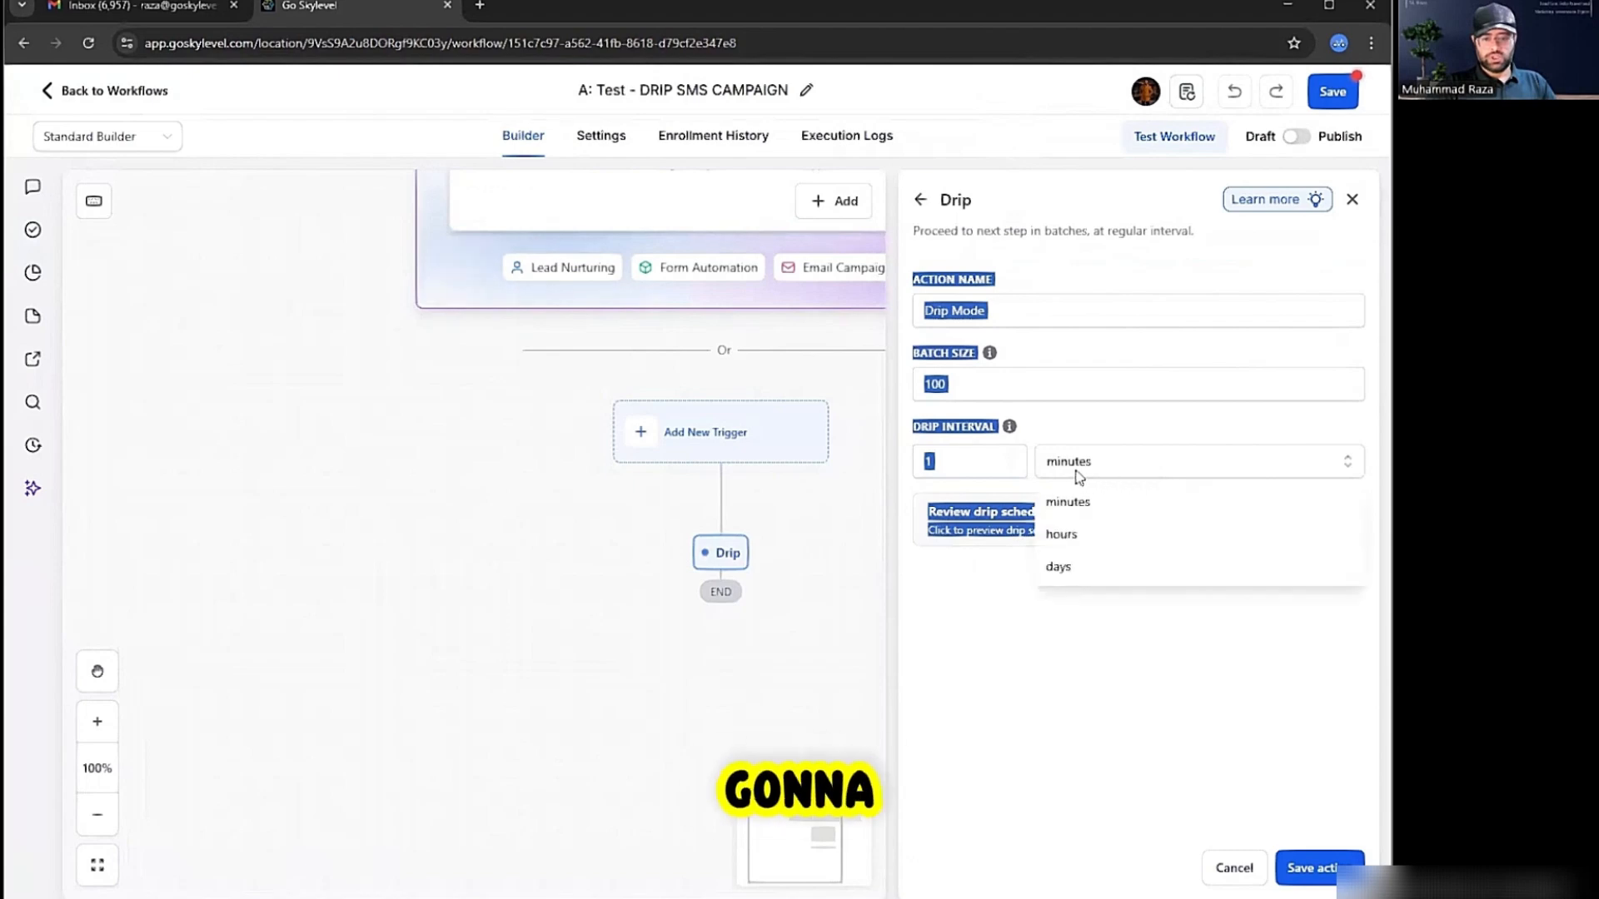
{"action": "left_click", "coordinate": [1085, 538]}
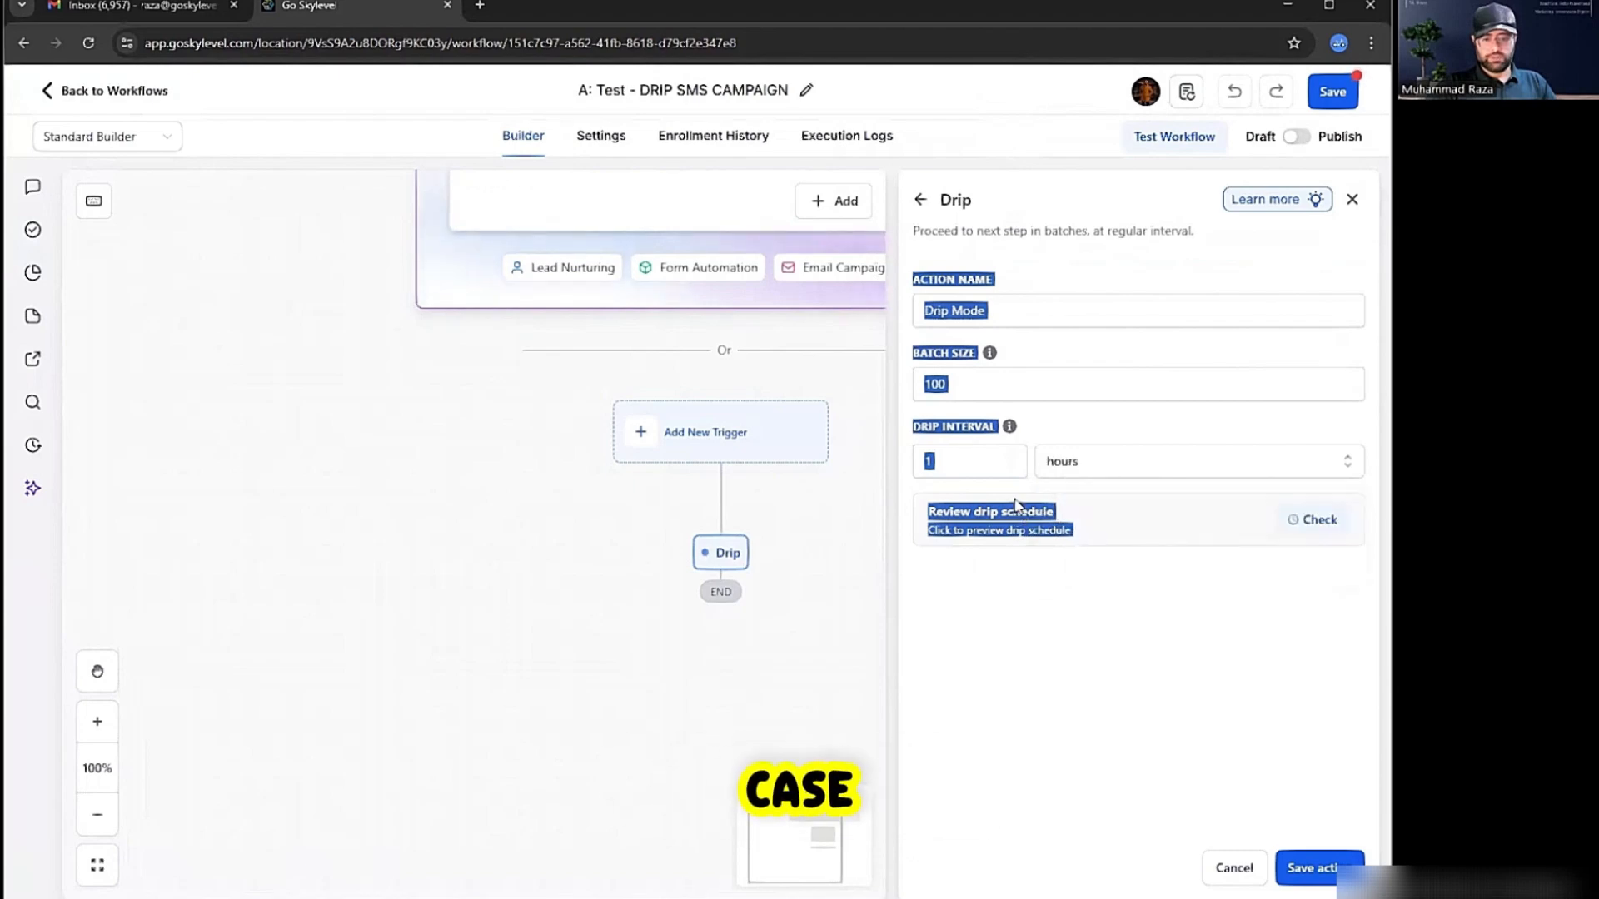
{"action": "left_click", "coordinate": [994, 462]}
Set the Drip action's batch size to 80 and save the action.
{"action": "left_click", "coordinate": [1064, 385]}
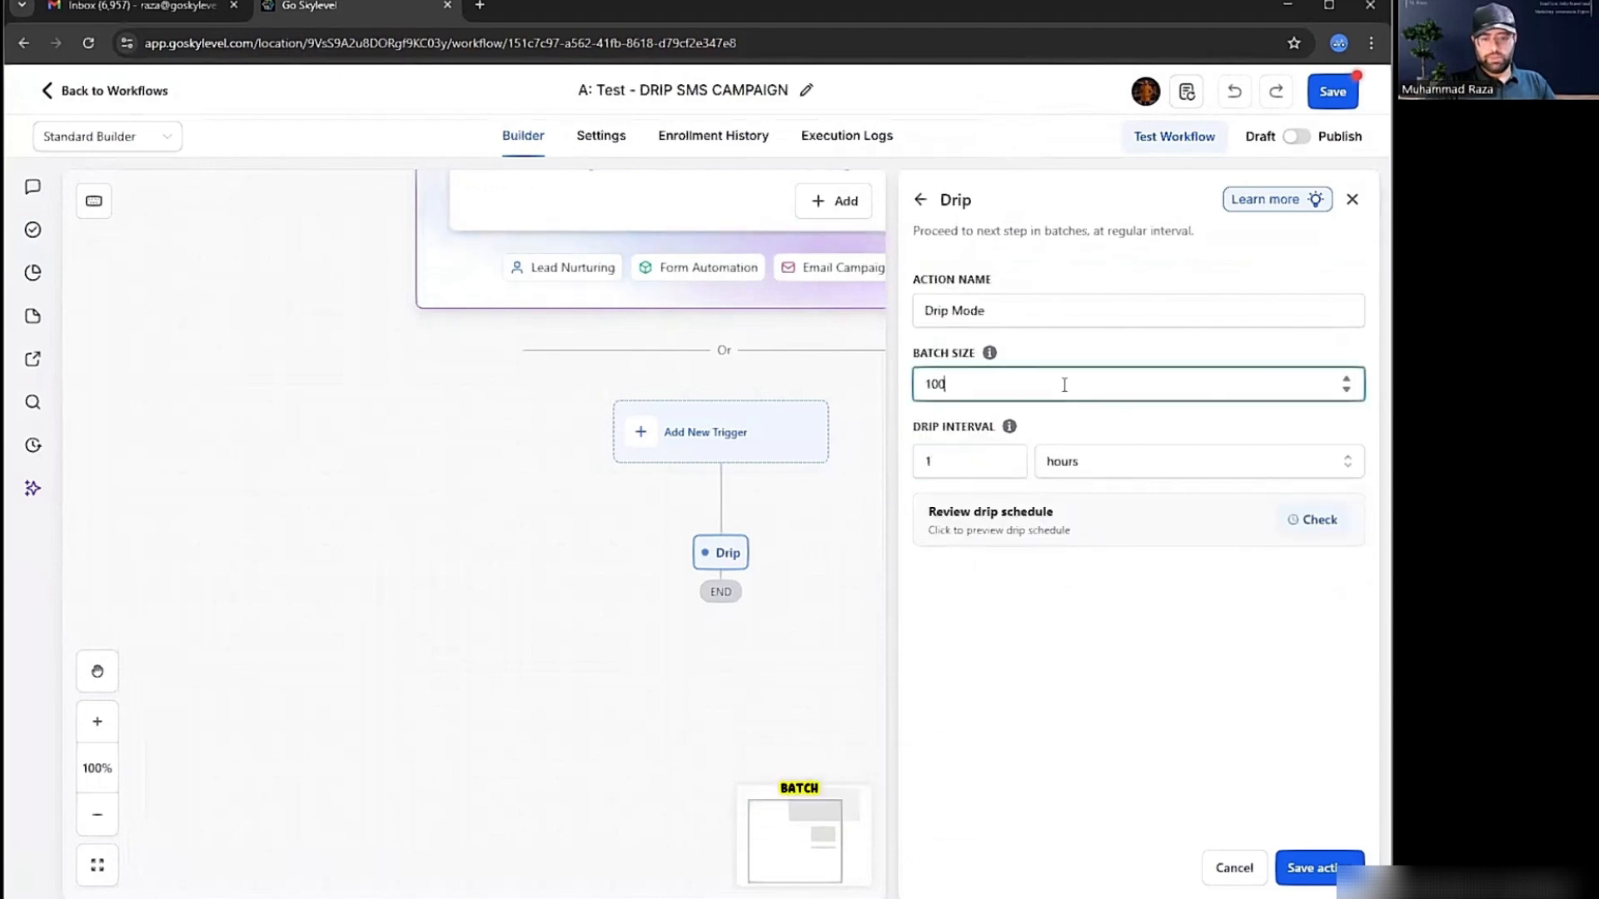
{"action": "key", "text": "BackSpace"}
{"action": "type", "text": "80"}
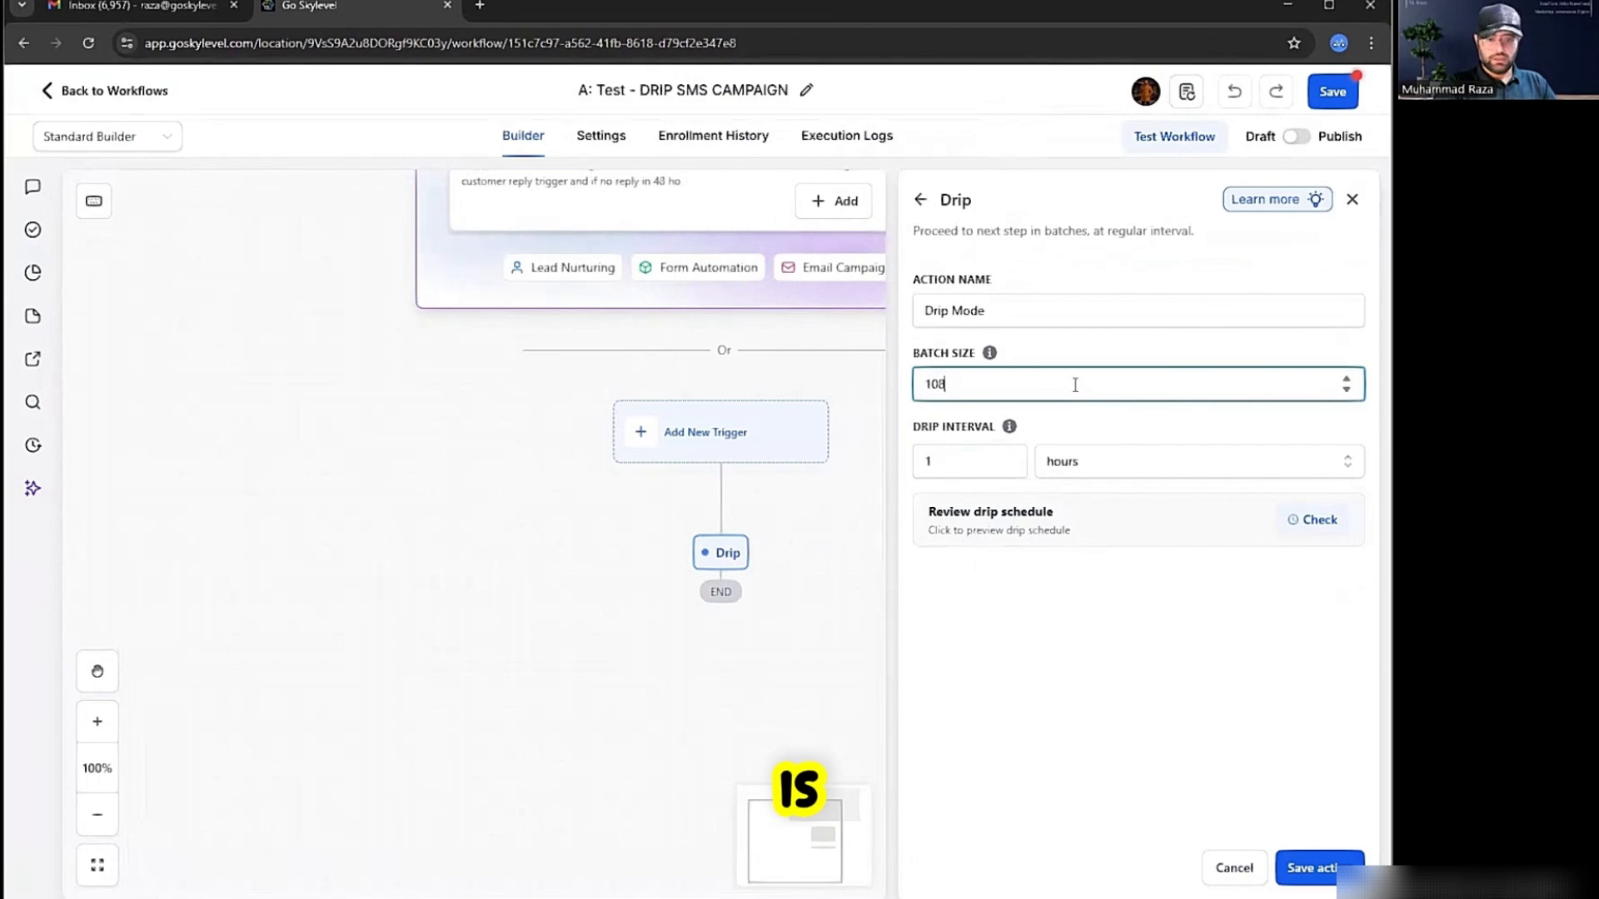
{"action": "key", "text": "BackSpace"}
{"action": "key", "text": "BackSpace"}
{"action": "key", "text": "BackSpace"}
{"action": "key", "text": "BackSpace"}
{"action": "type", "text": "80"}
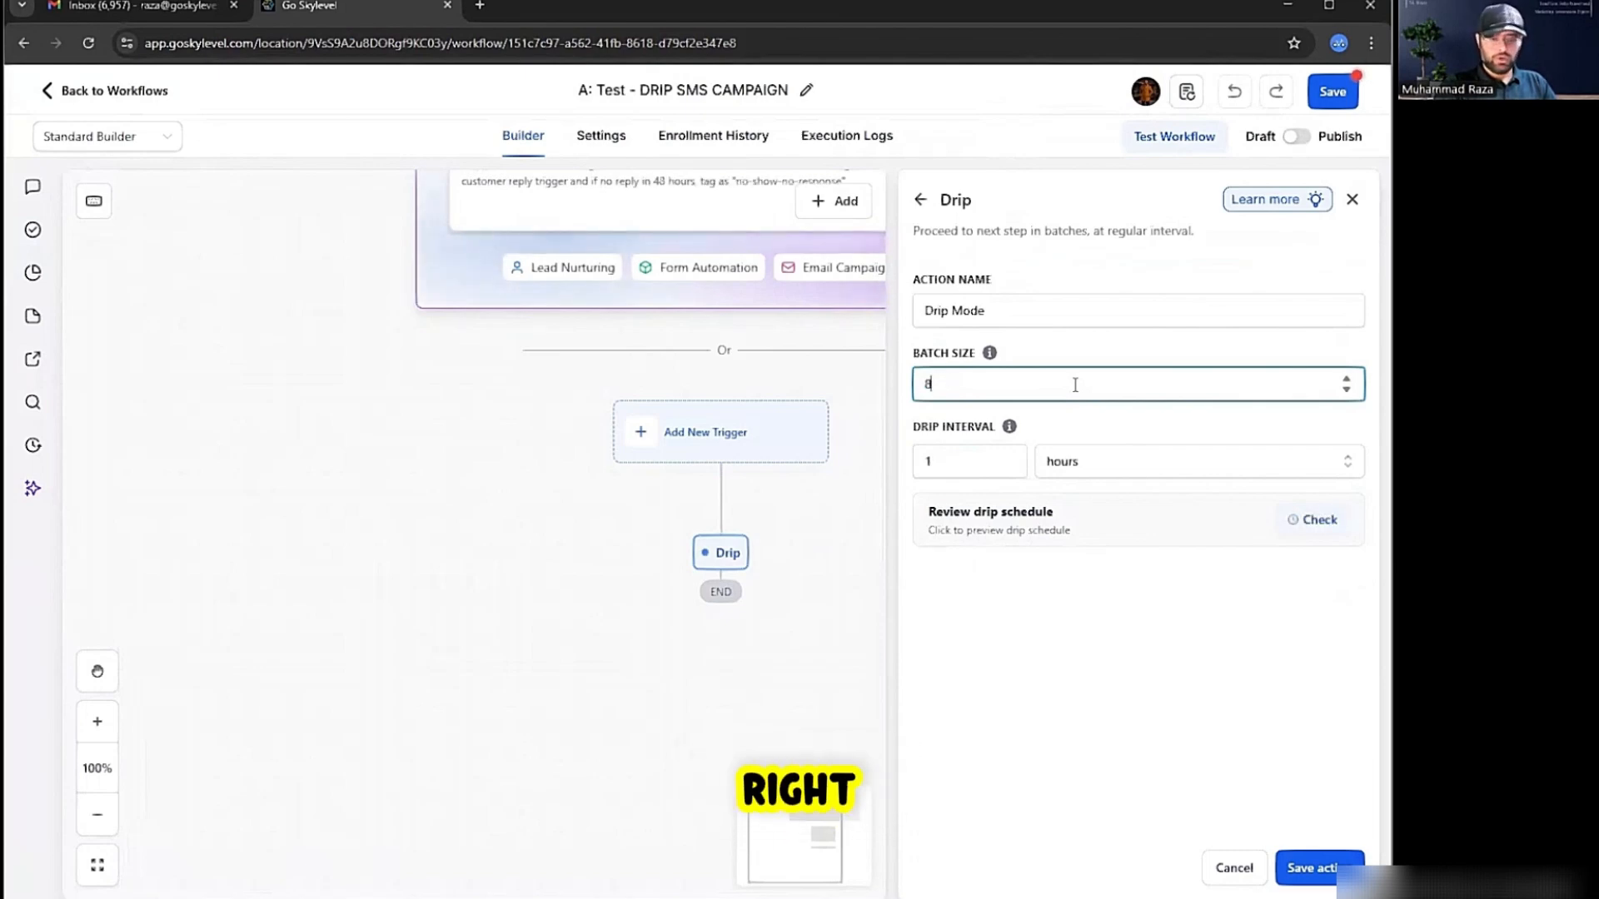
{"action": "left_click", "coordinate": [1027, 700]}
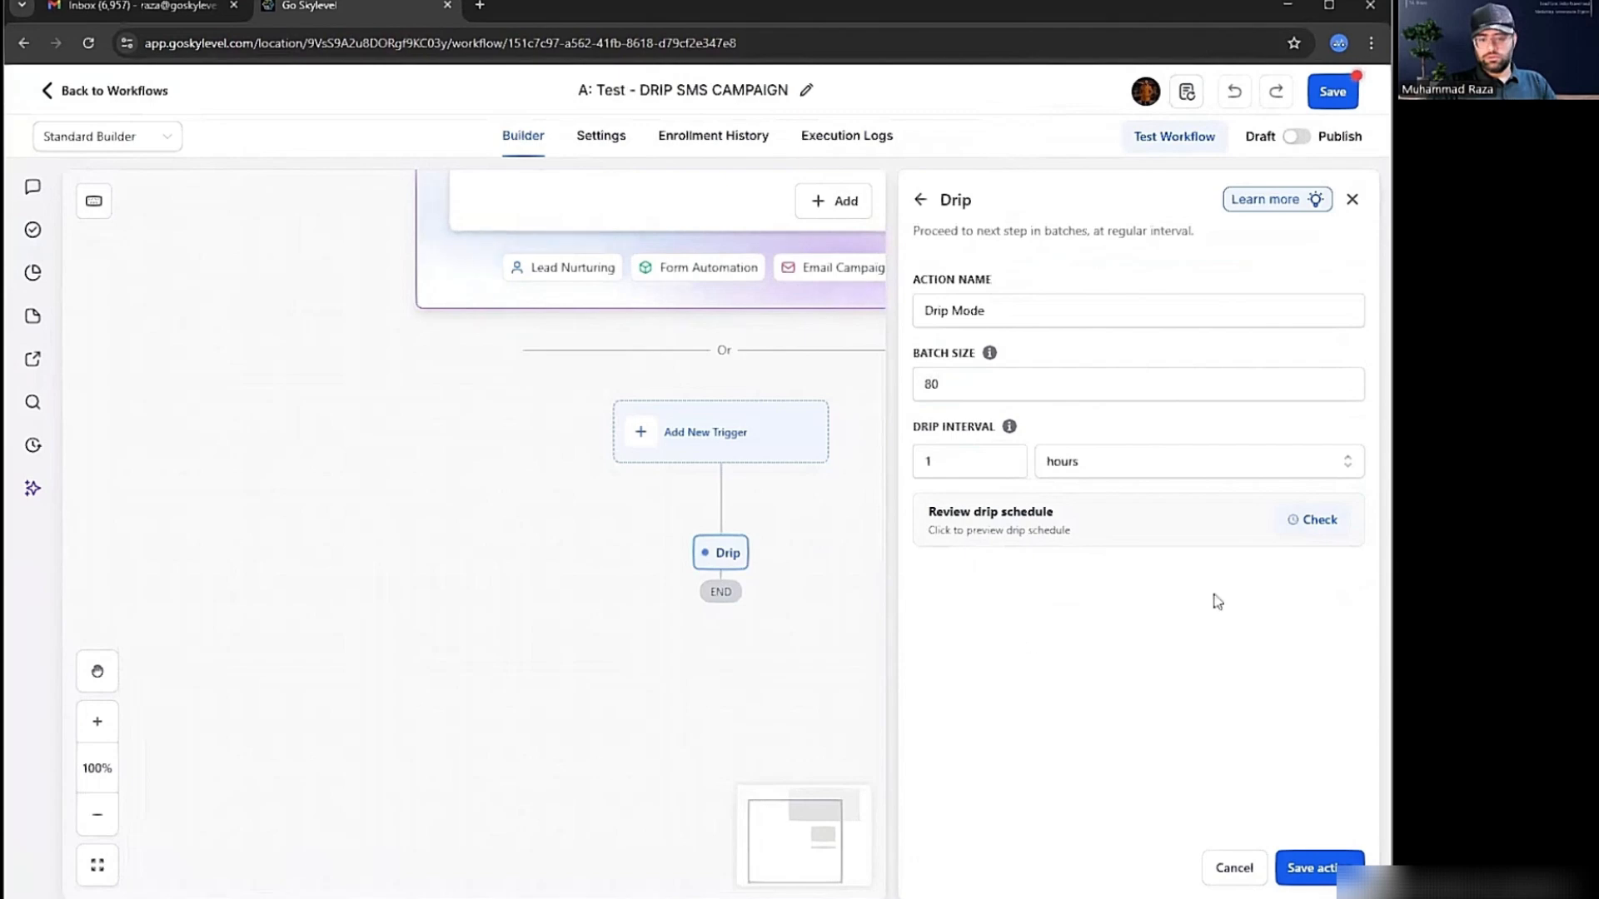
{"action": "left_click", "coordinate": [1301, 868]}
Search the actions for sms and add a Send SMS action after Drip Mode.
{"action": "scroll", "coordinate": [774, 478], "scroll_direction": "down", "scroll_amount": 3}
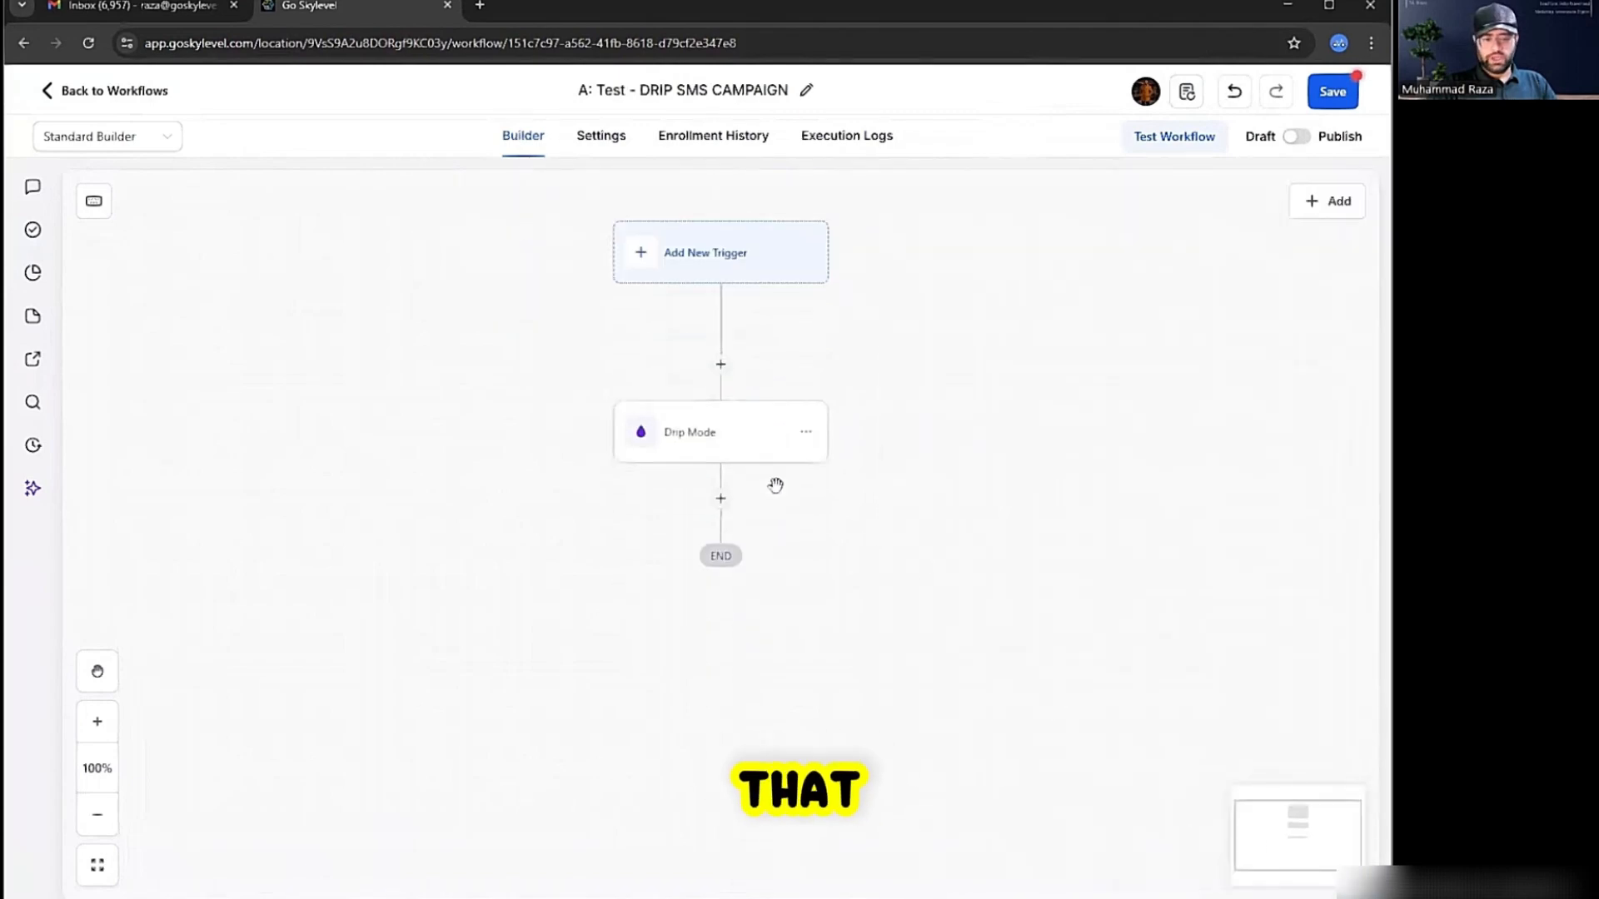
{"action": "left_click", "coordinate": [721, 453]}
{"action": "left_click", "coordinate": [1208, 250]}
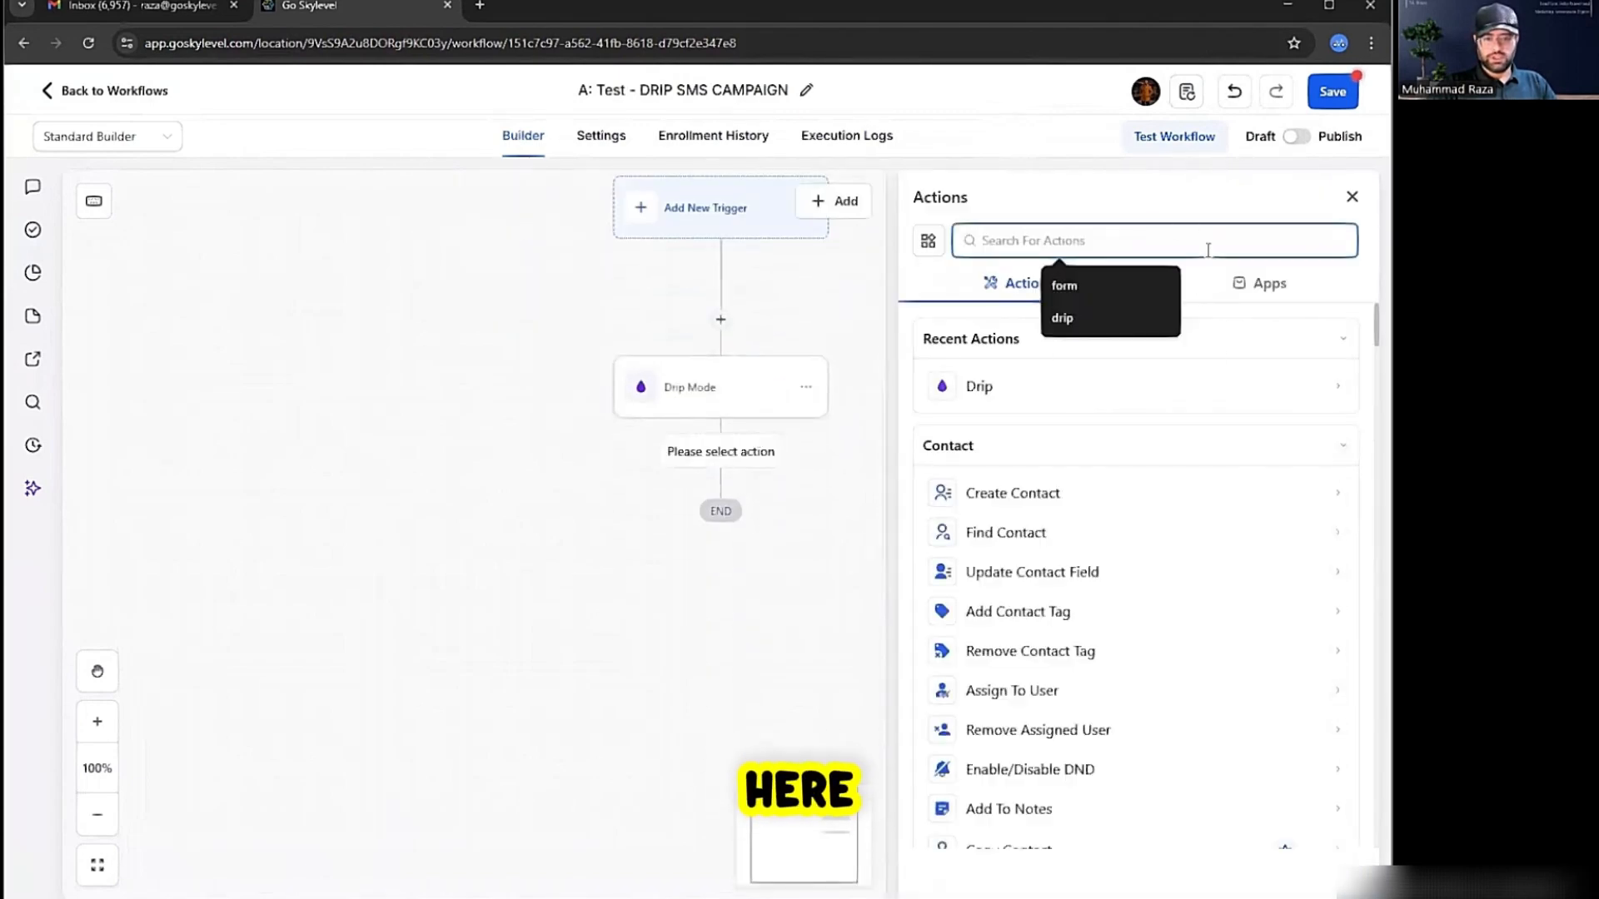
{"action": "type", "text": "sns"}
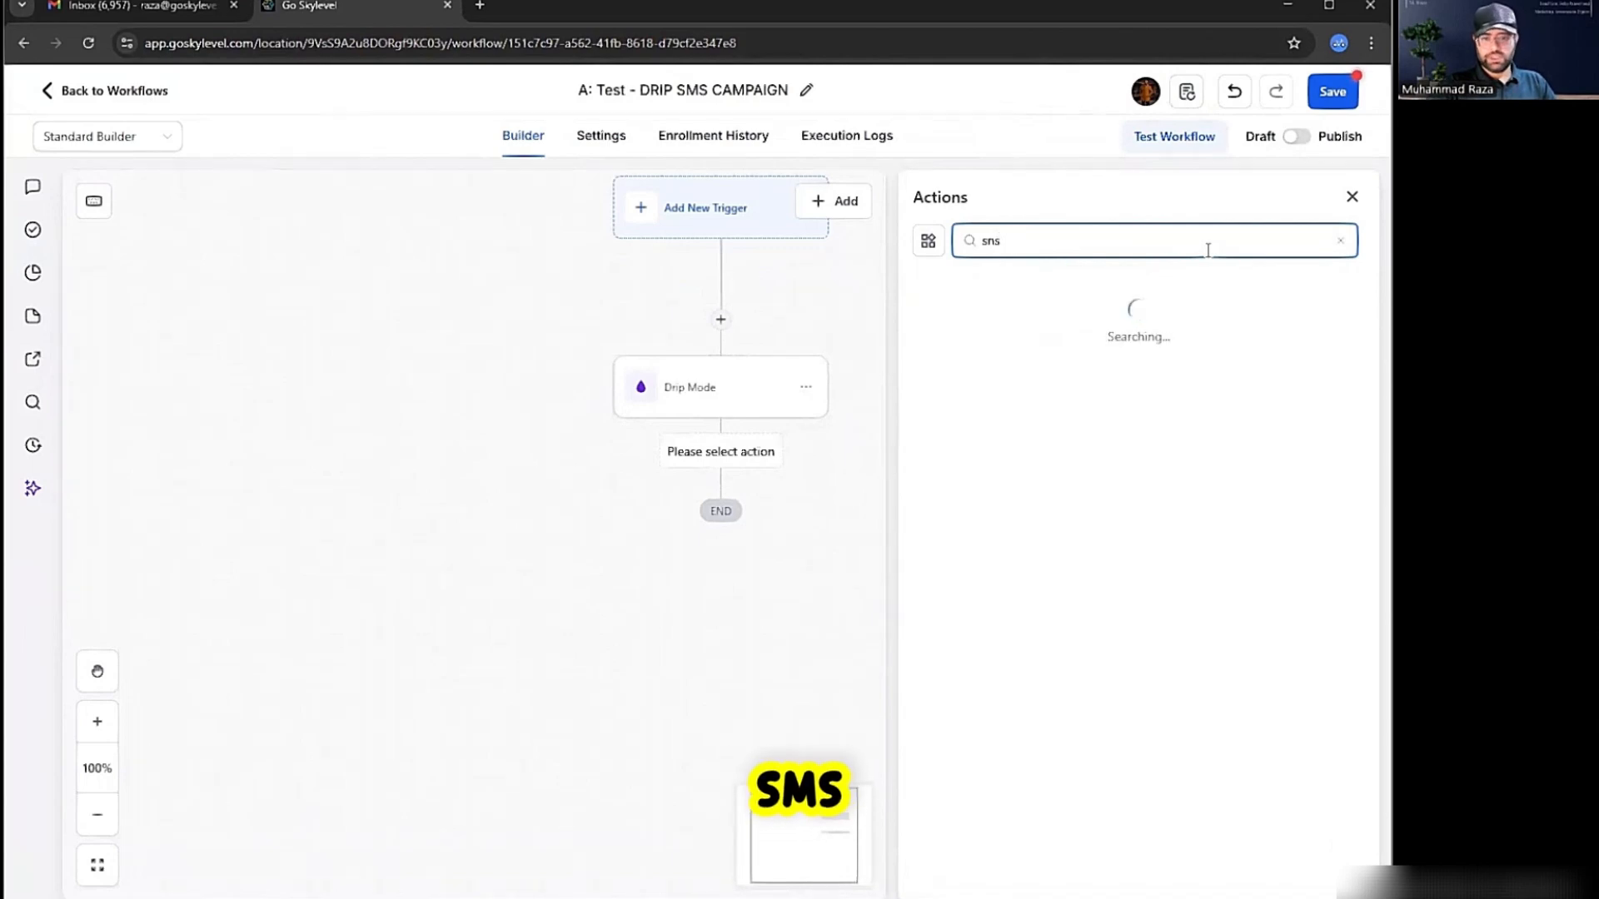
{"action": "key", "text": "BackSpace"}
{"action": "key", "text": "BackSpace"}
{"action": "type", "text": "ms"}
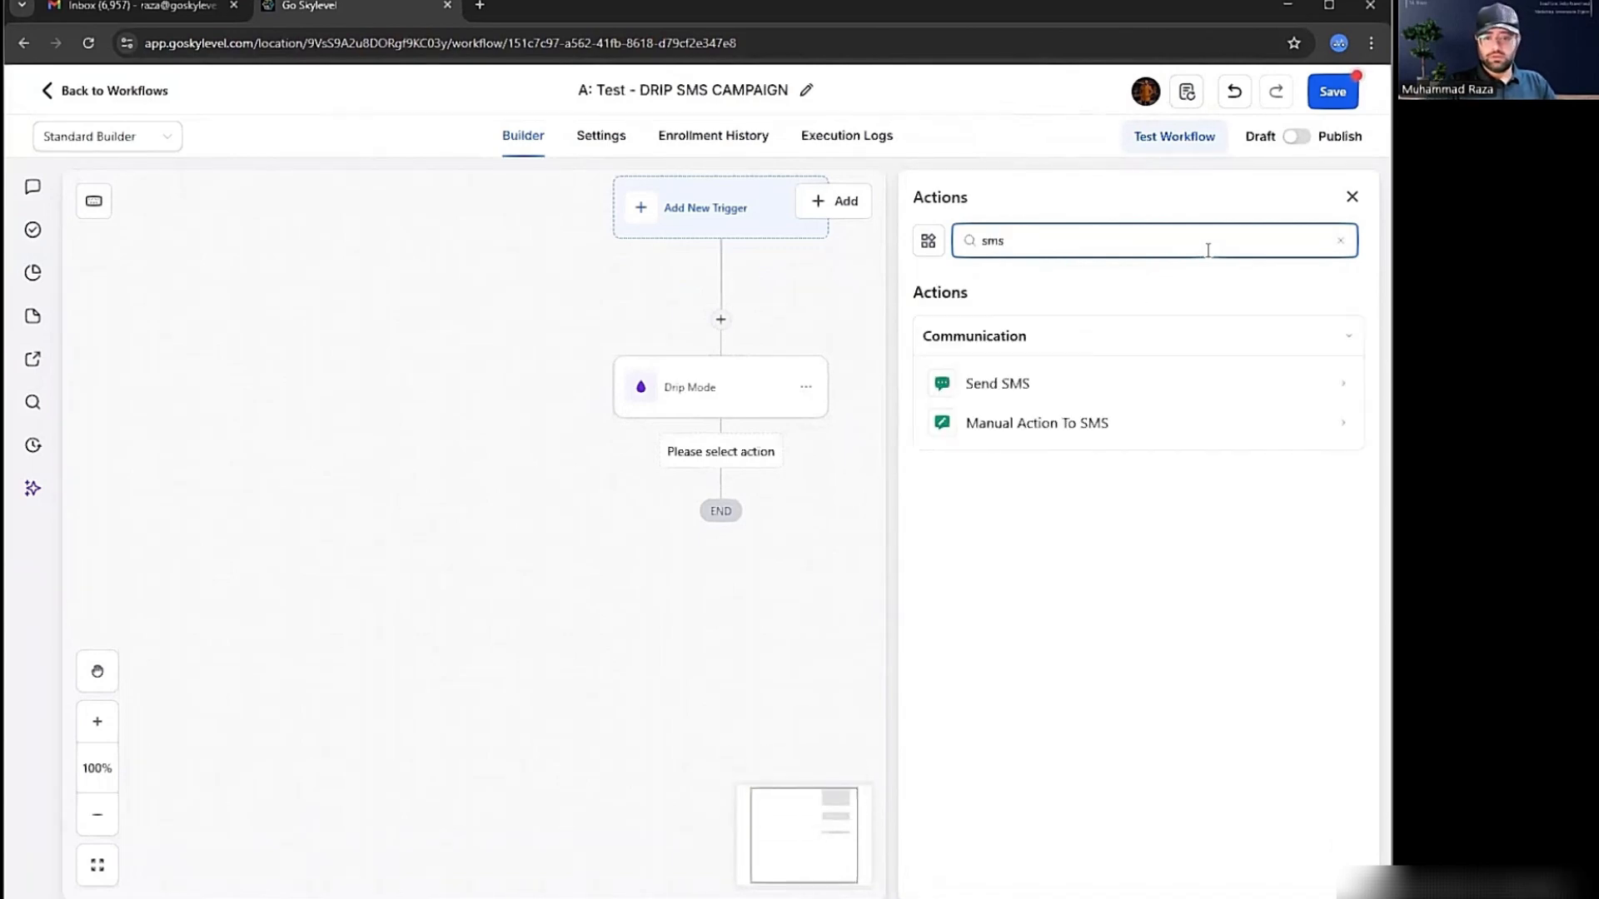
{"action": "left_click", "coordinate": [1026, 392]}
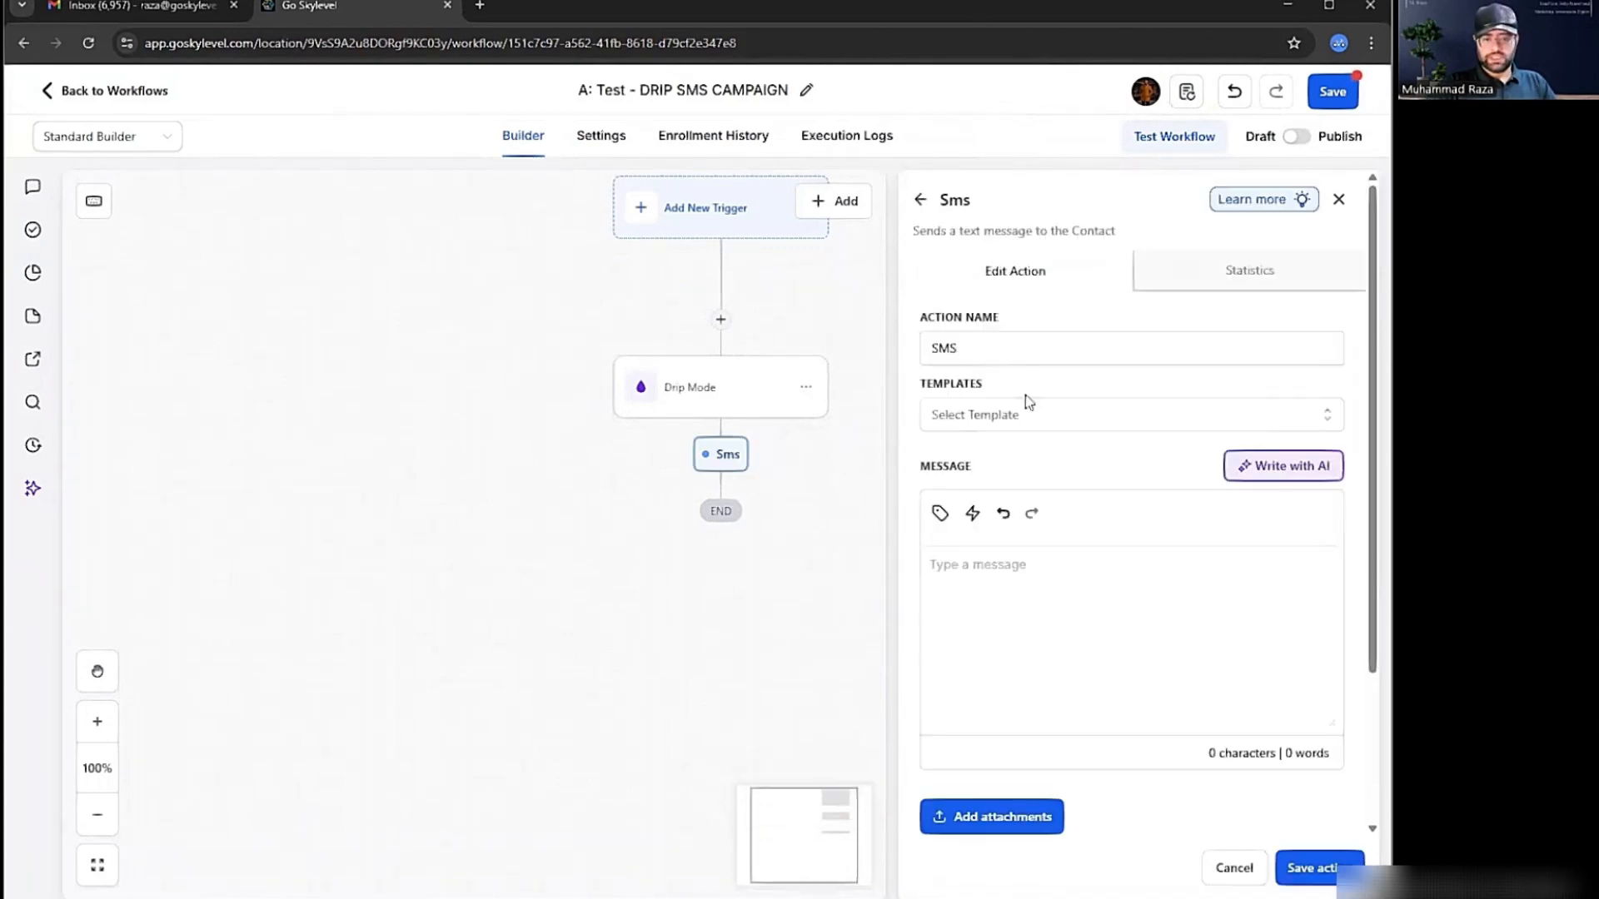
Enter an SMS message with the {{contact.first_name}} field, reminding of the appointment tomorrow at 3 PM and asking for YES to confirm, and save the action.
{"action": "left_click", "coordinate": [1017, 620]}
{"action": "type", "text": "Hey {{contact.first_name}}, just a quick reminder about your upcoming appointment tomorrow at 3 PM. Reply YES to confirm."}
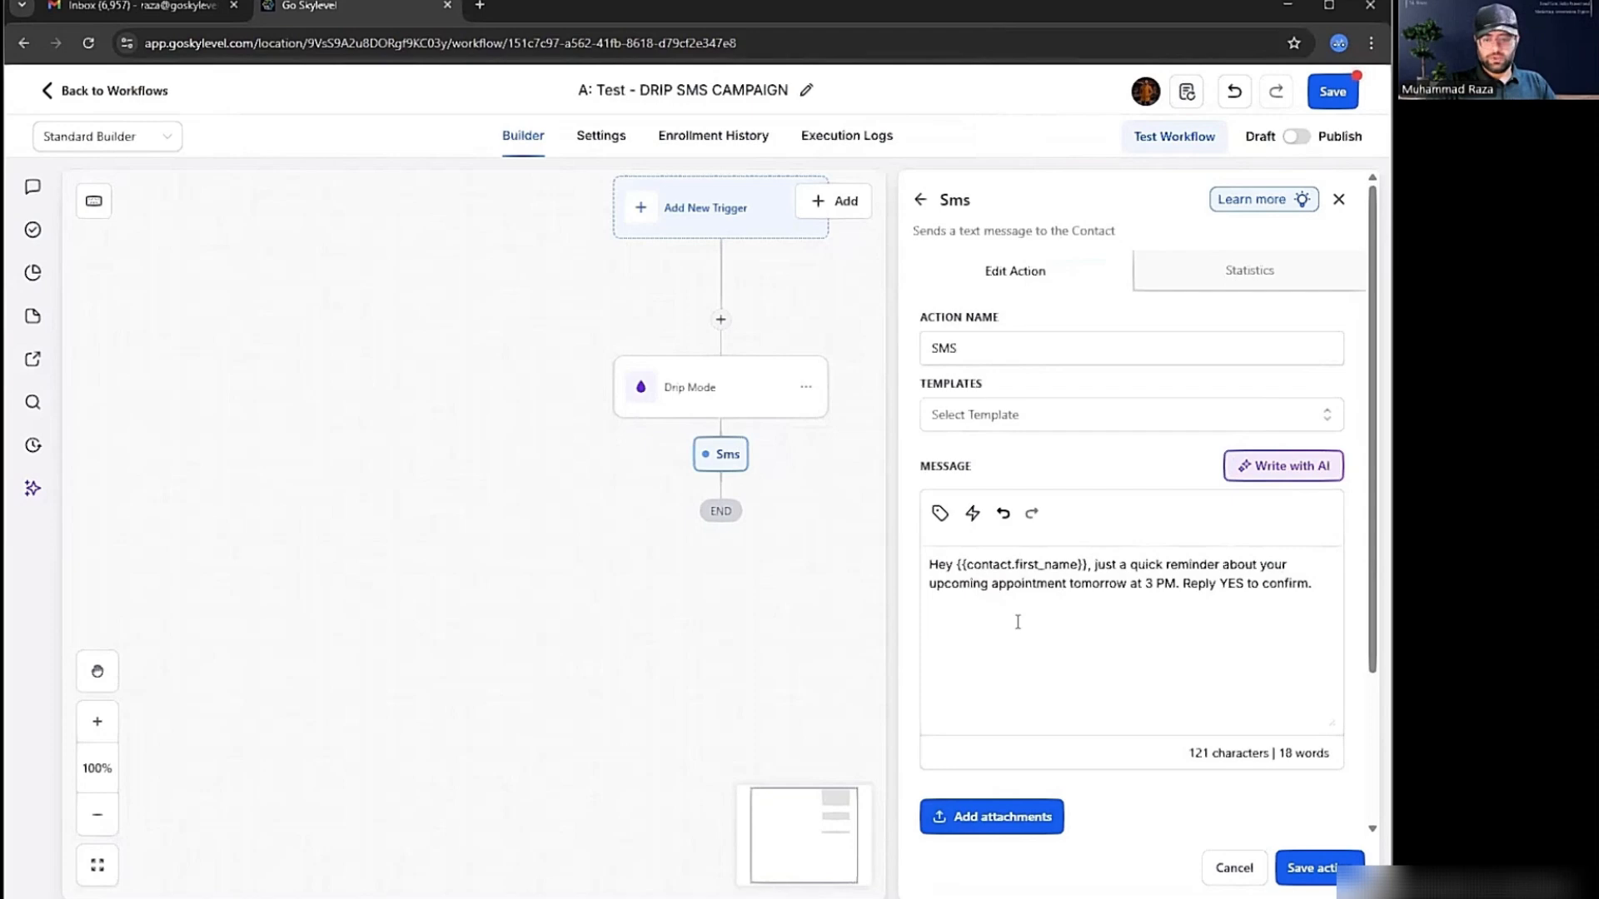
{"action": "scroll", "coordinate": [1017, 622], "scroll_direction": "down", "scroll_amount": 2}
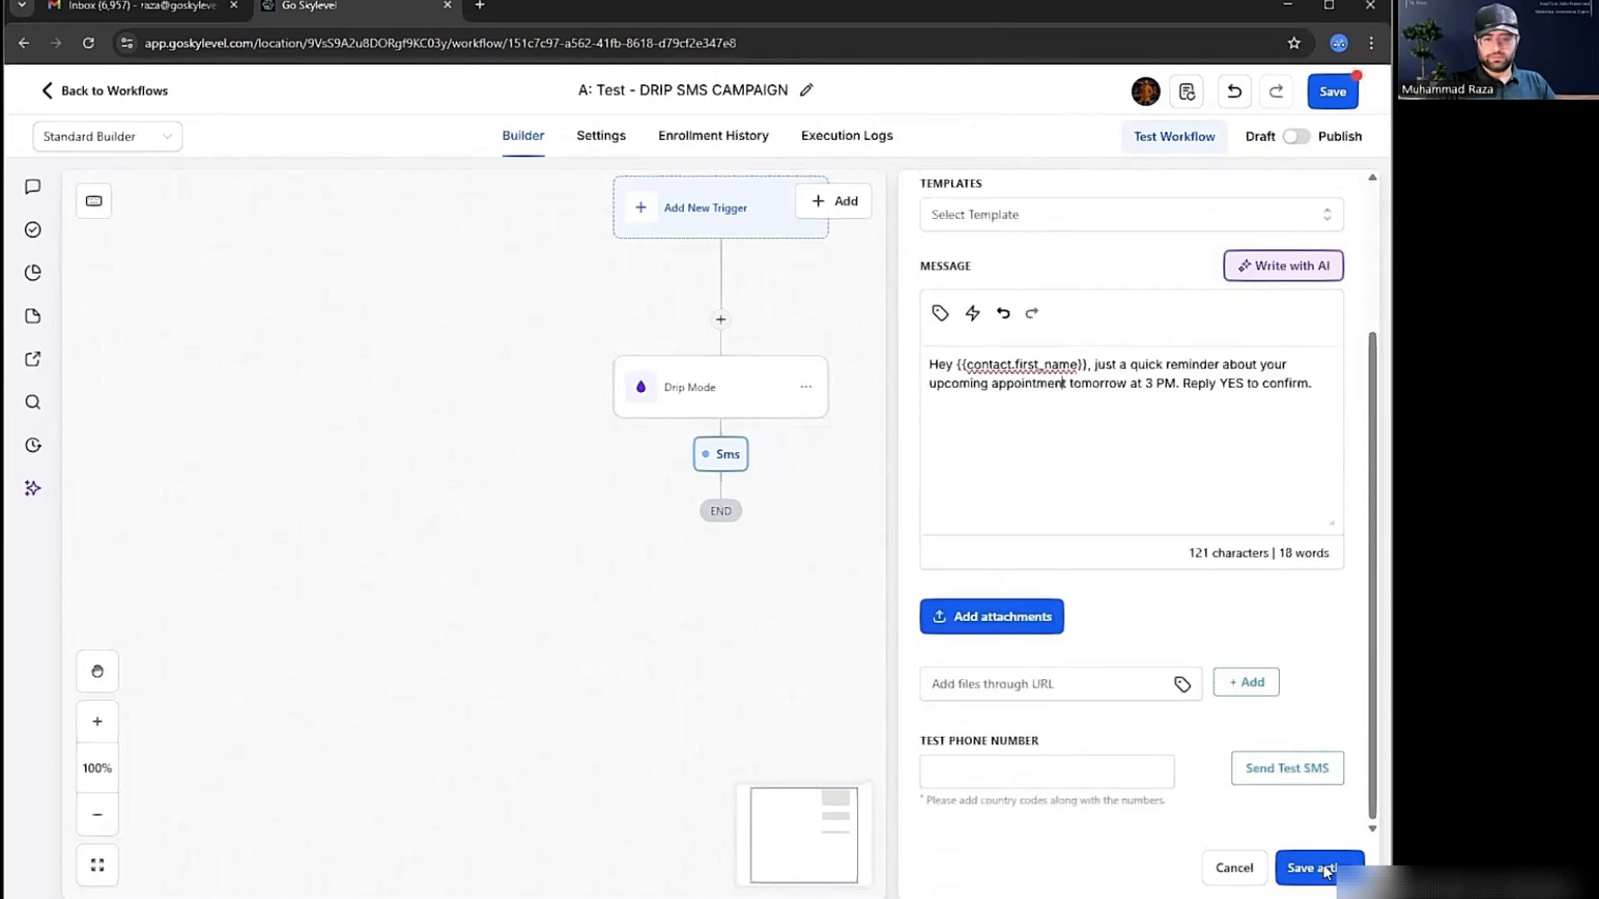
{"action": "left_click", "coordinate": [872, 524]}
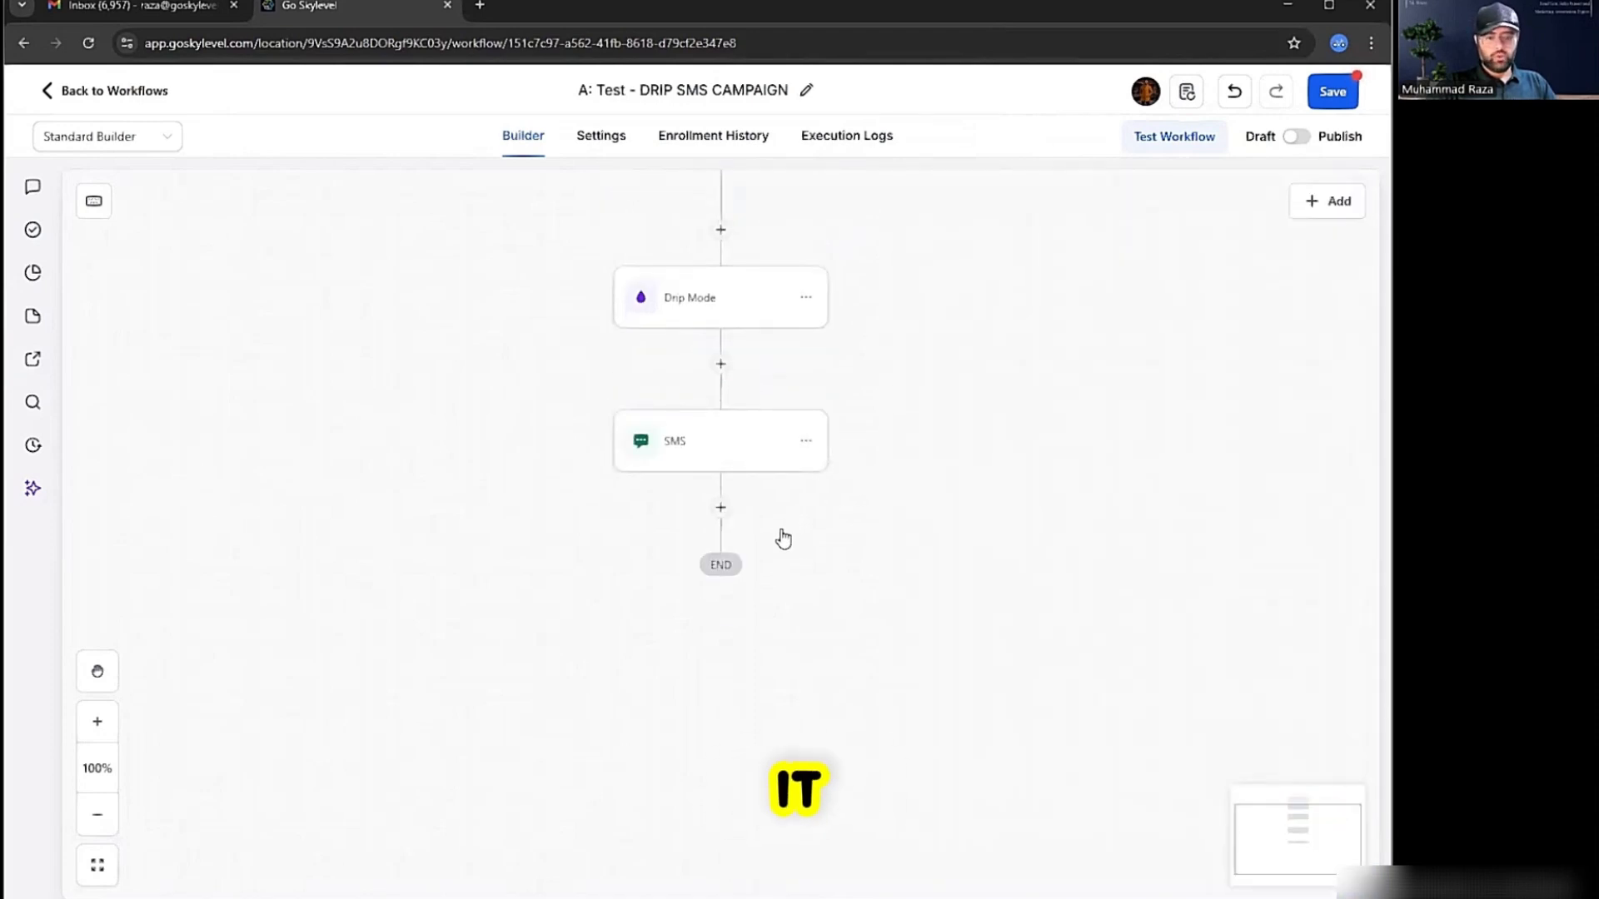
Search the actions for tag and add an Add Contact Tag action after the SMS.
{"action": "left_click", "coordinate": [720, 507]}
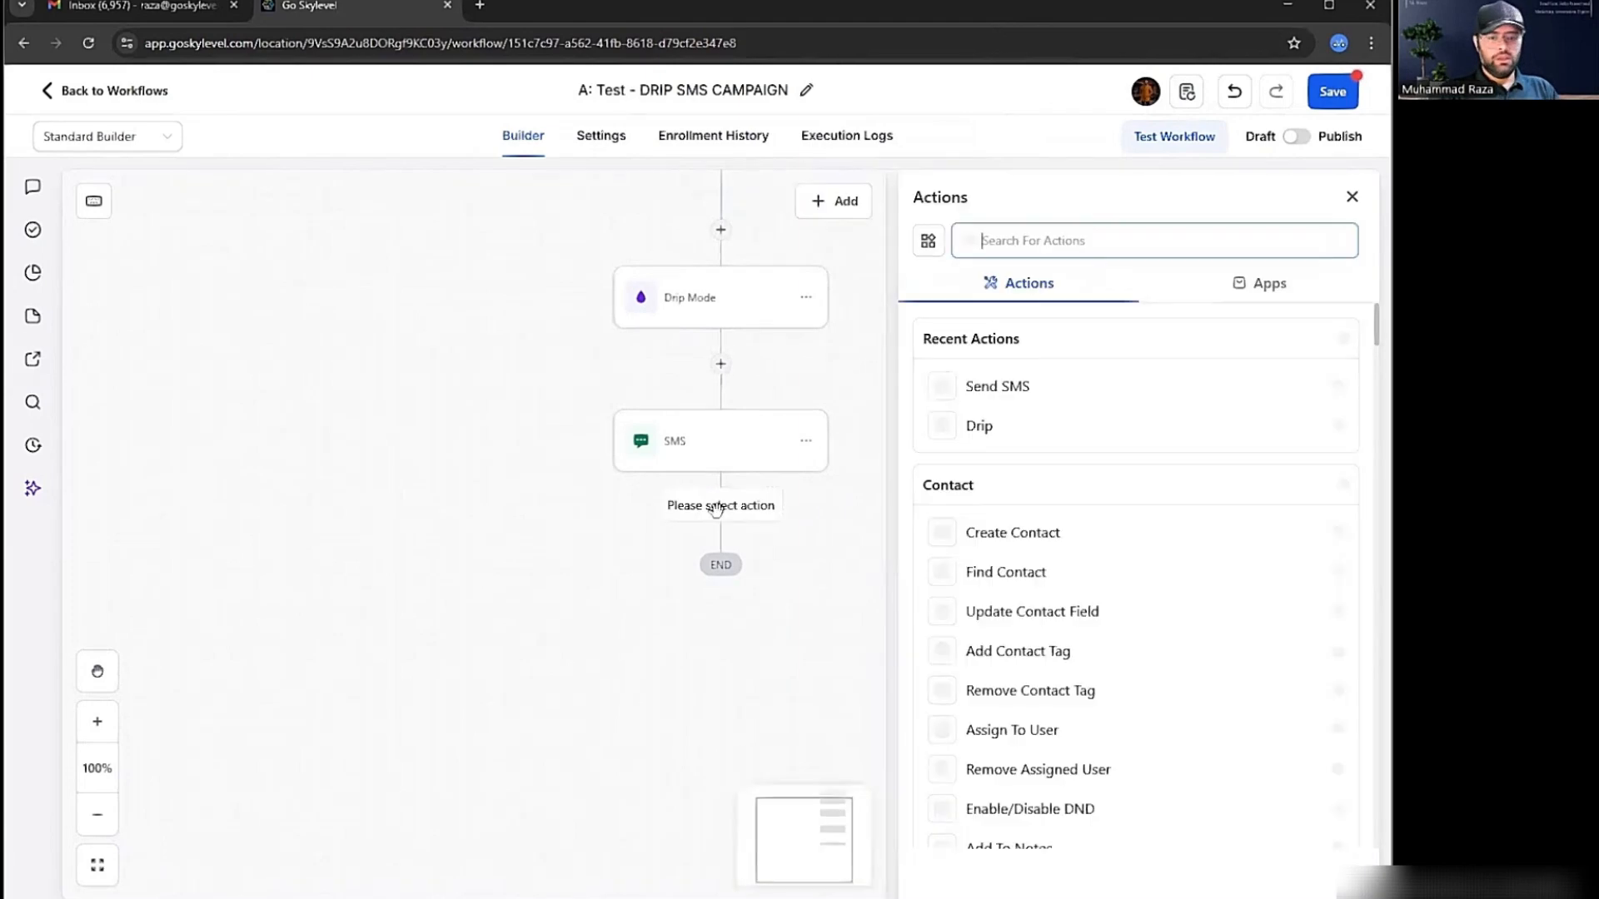
{"action": "left_click", "coordinate": [1027, 240]}
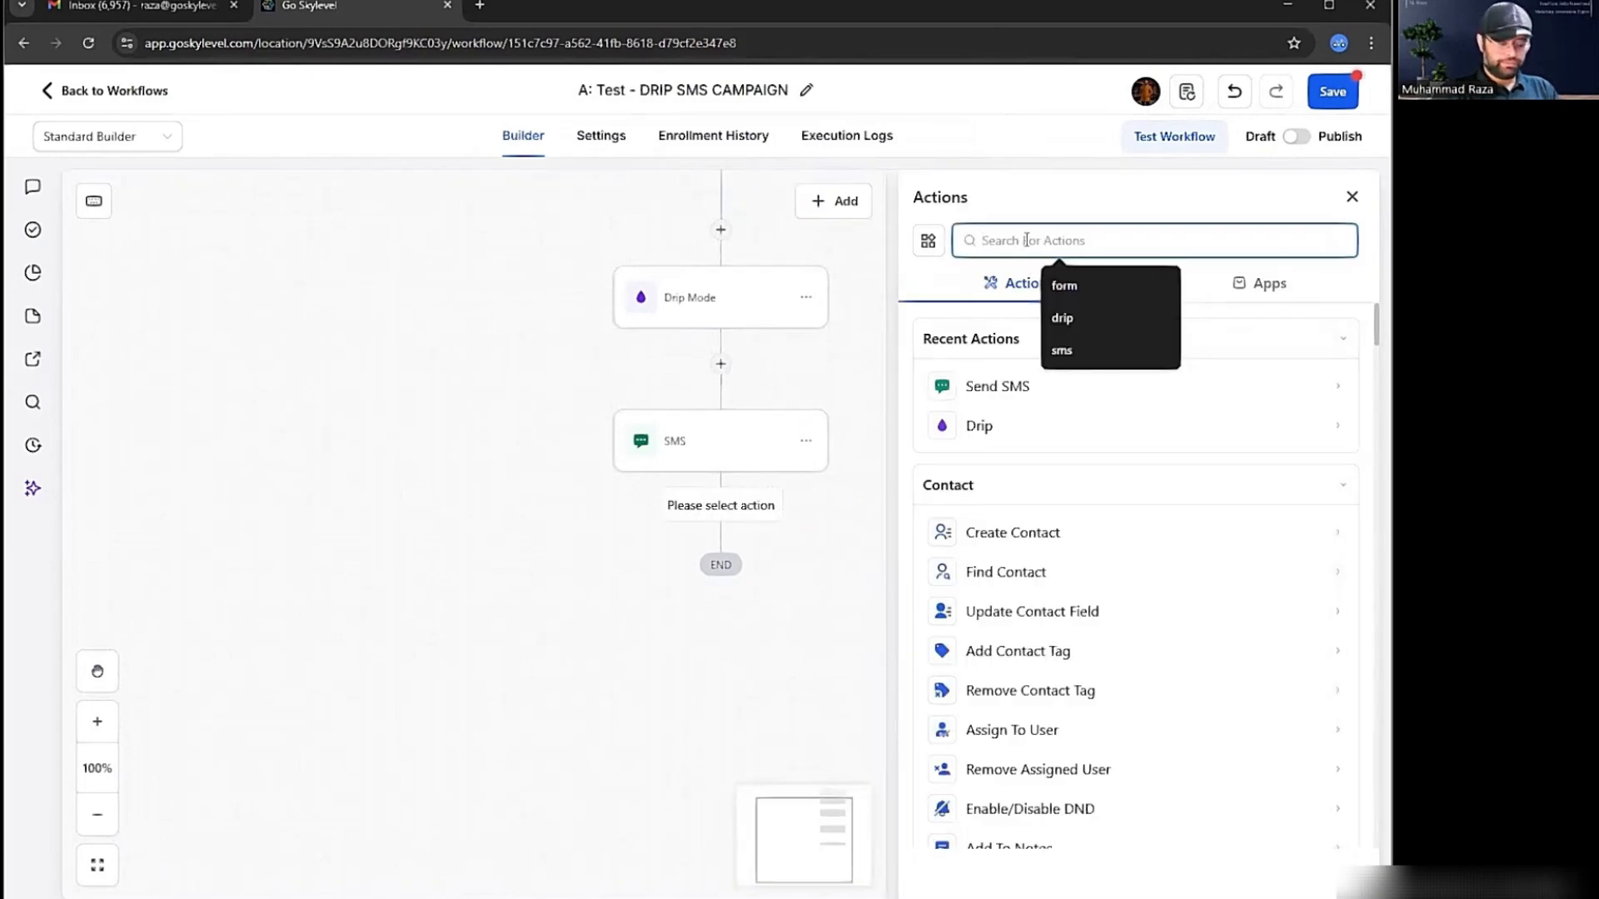
{"action": "type", "text": "tag"}
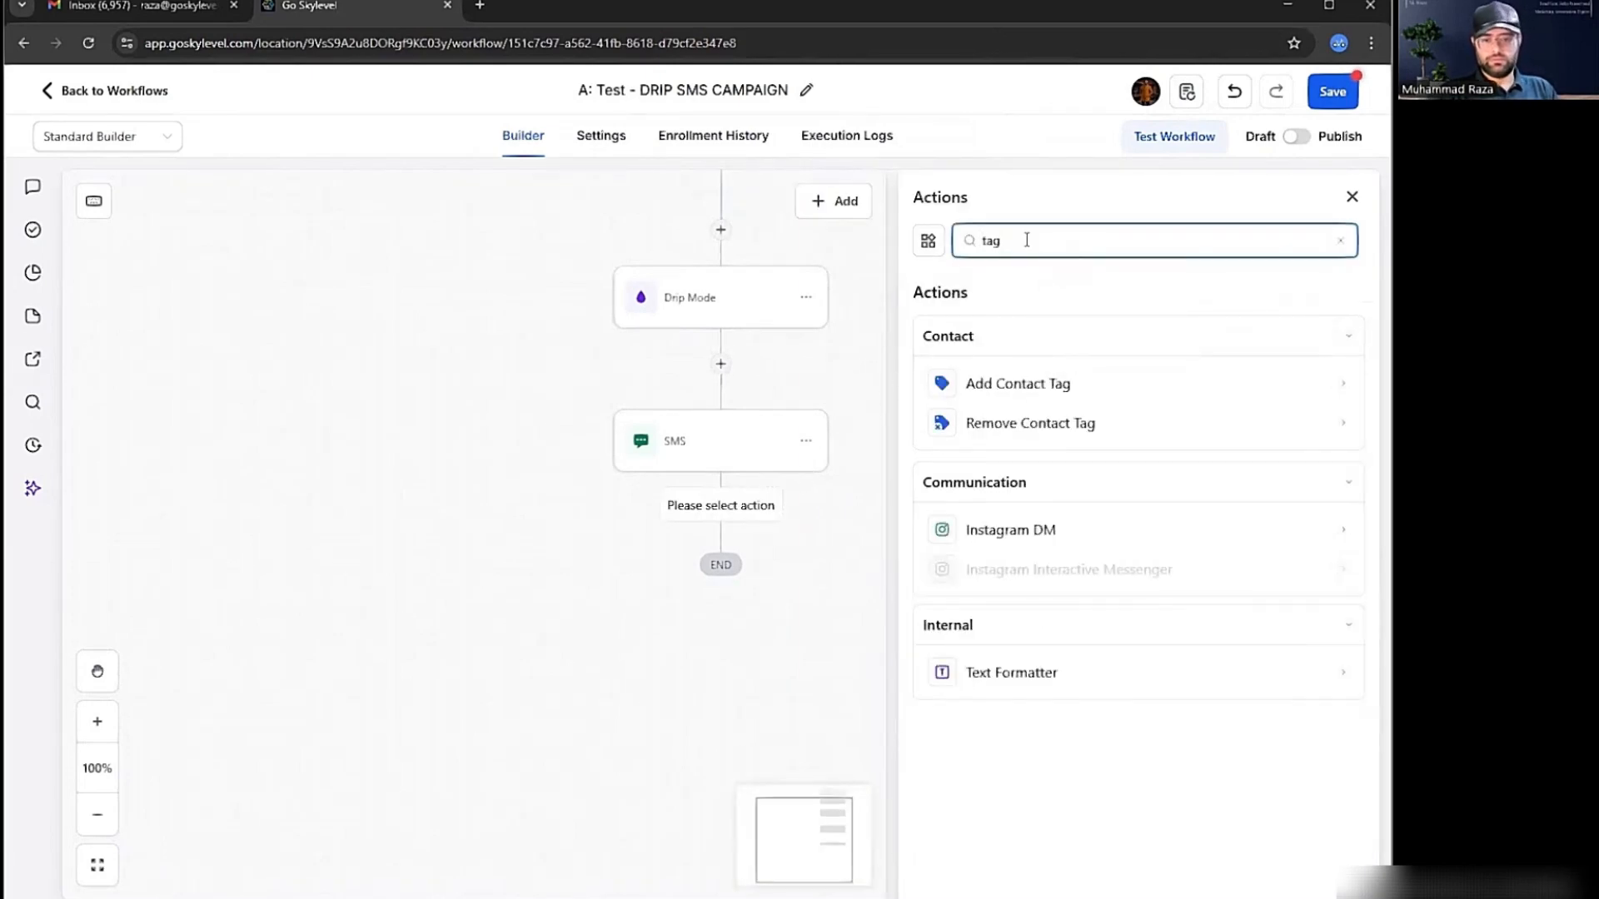
{"action": "left_click", "coordinate": [1057, 387]}
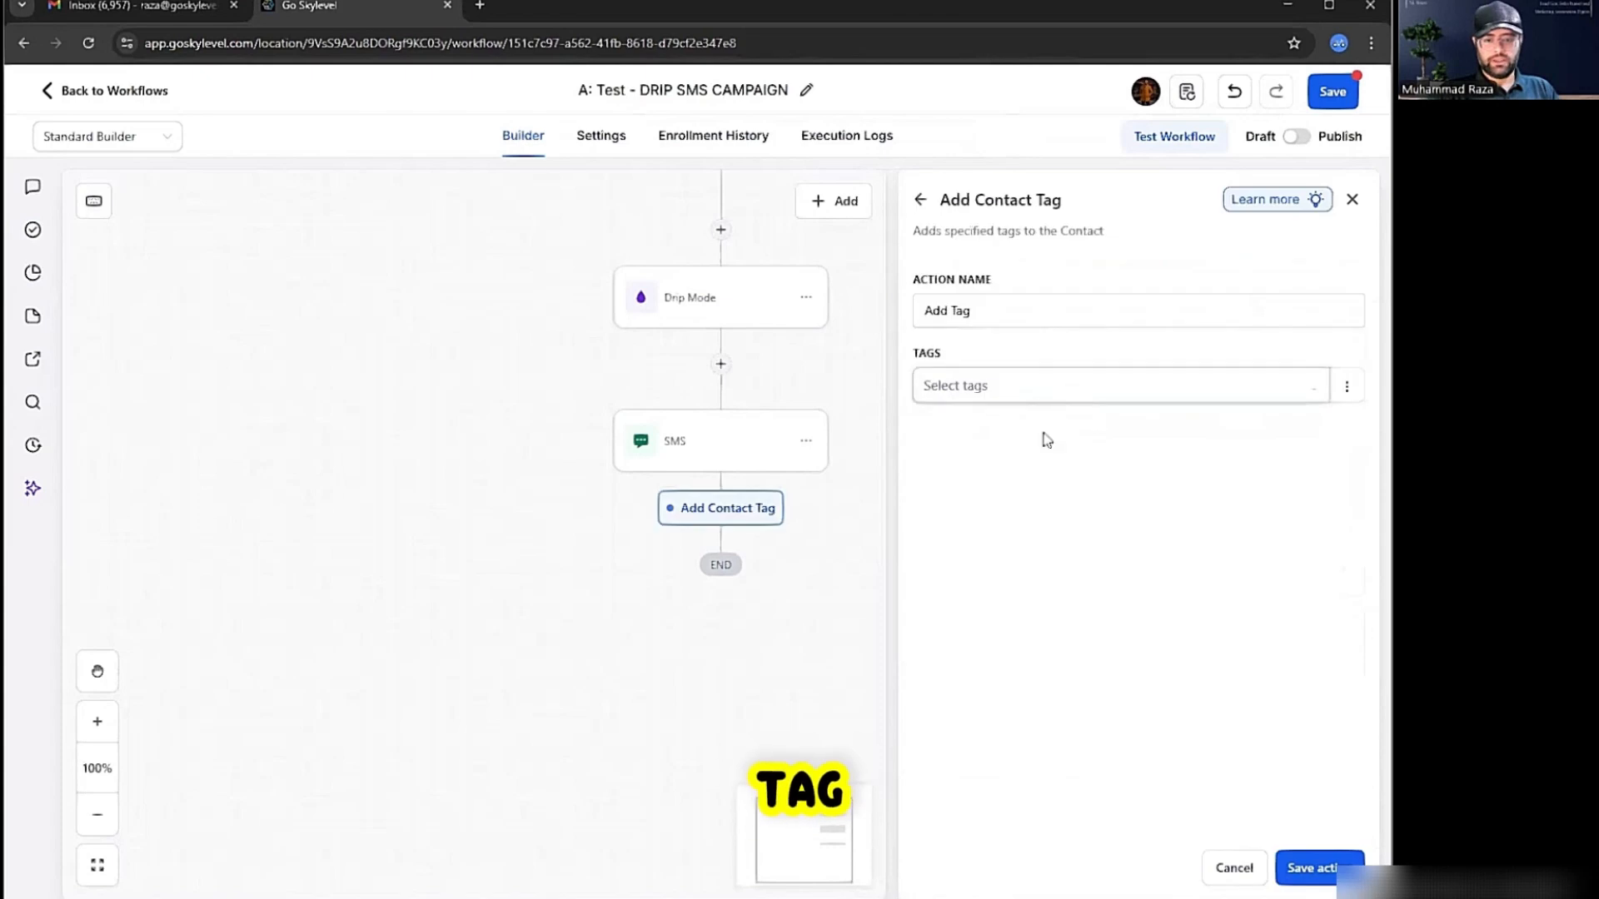
Create a new tag named test from the Add Contact Tag action.
{"action": "left_click", "coordinate": [1052, 404]}
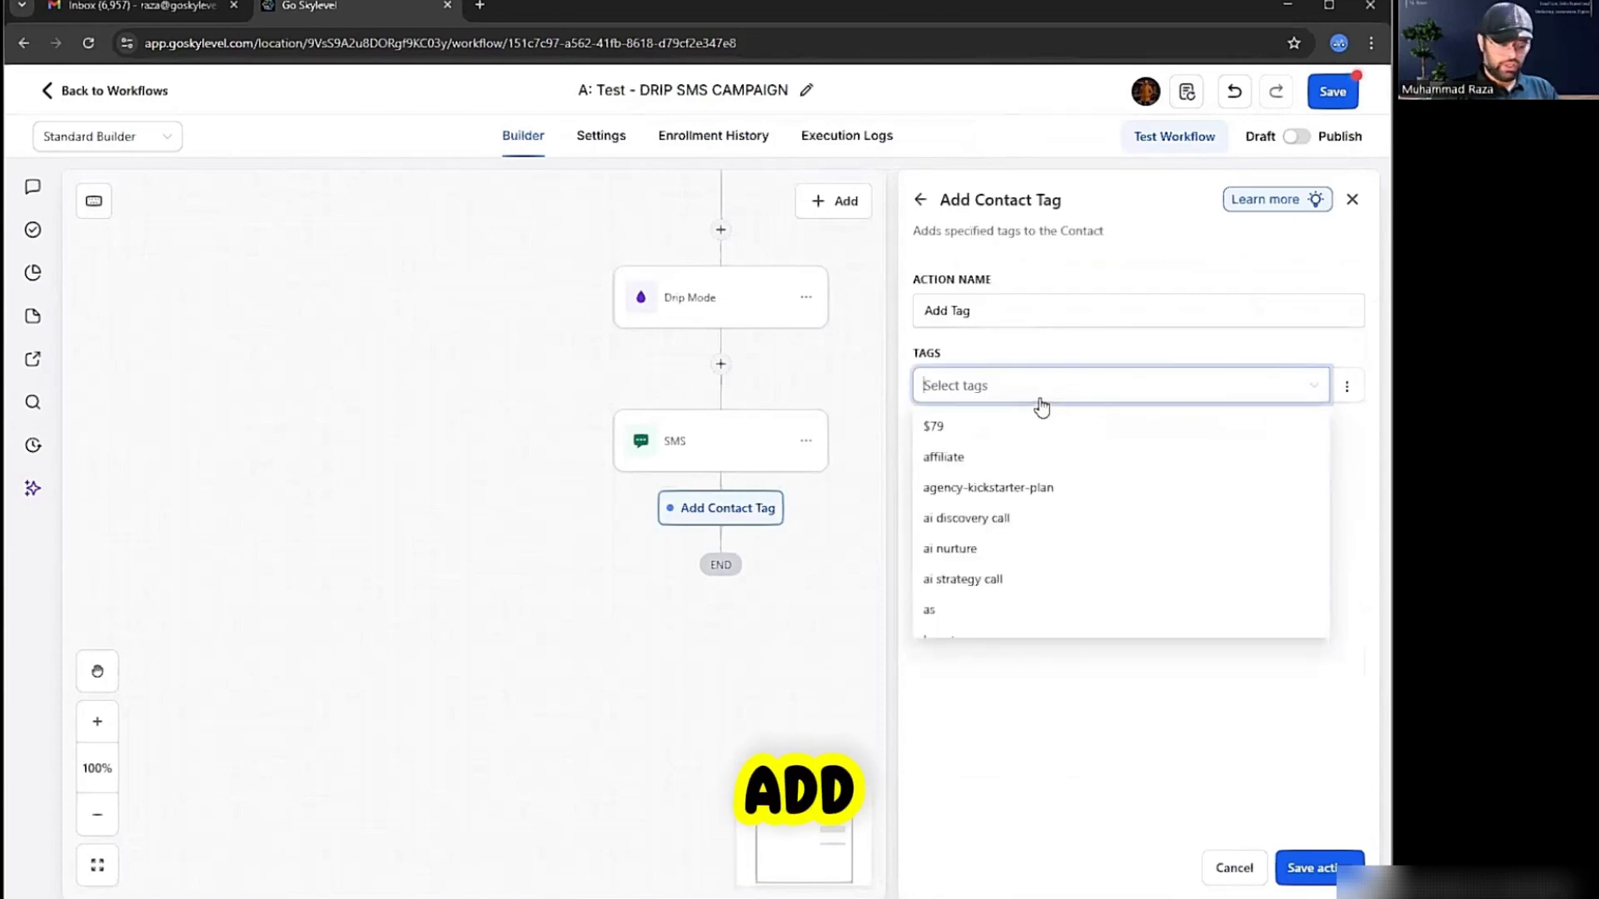
{"action": "type", "text": "tet"}
{"action": "key", "text": "BackSpace"}
{"action": "key", "text": "BackSpace"}
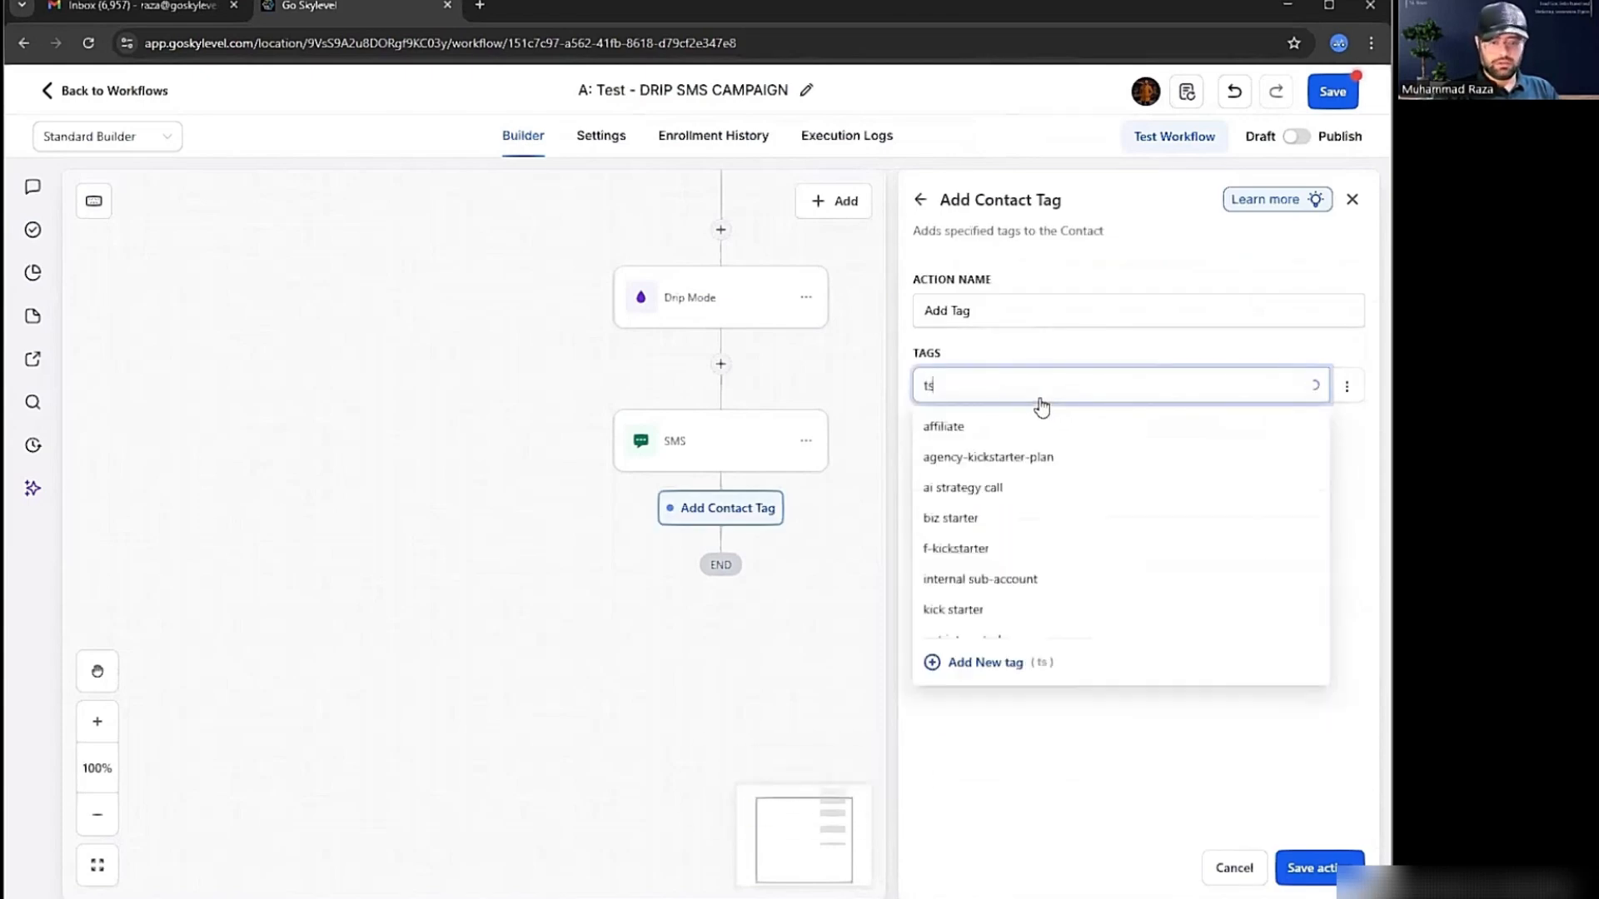
{"action": "type", "text": "est"}
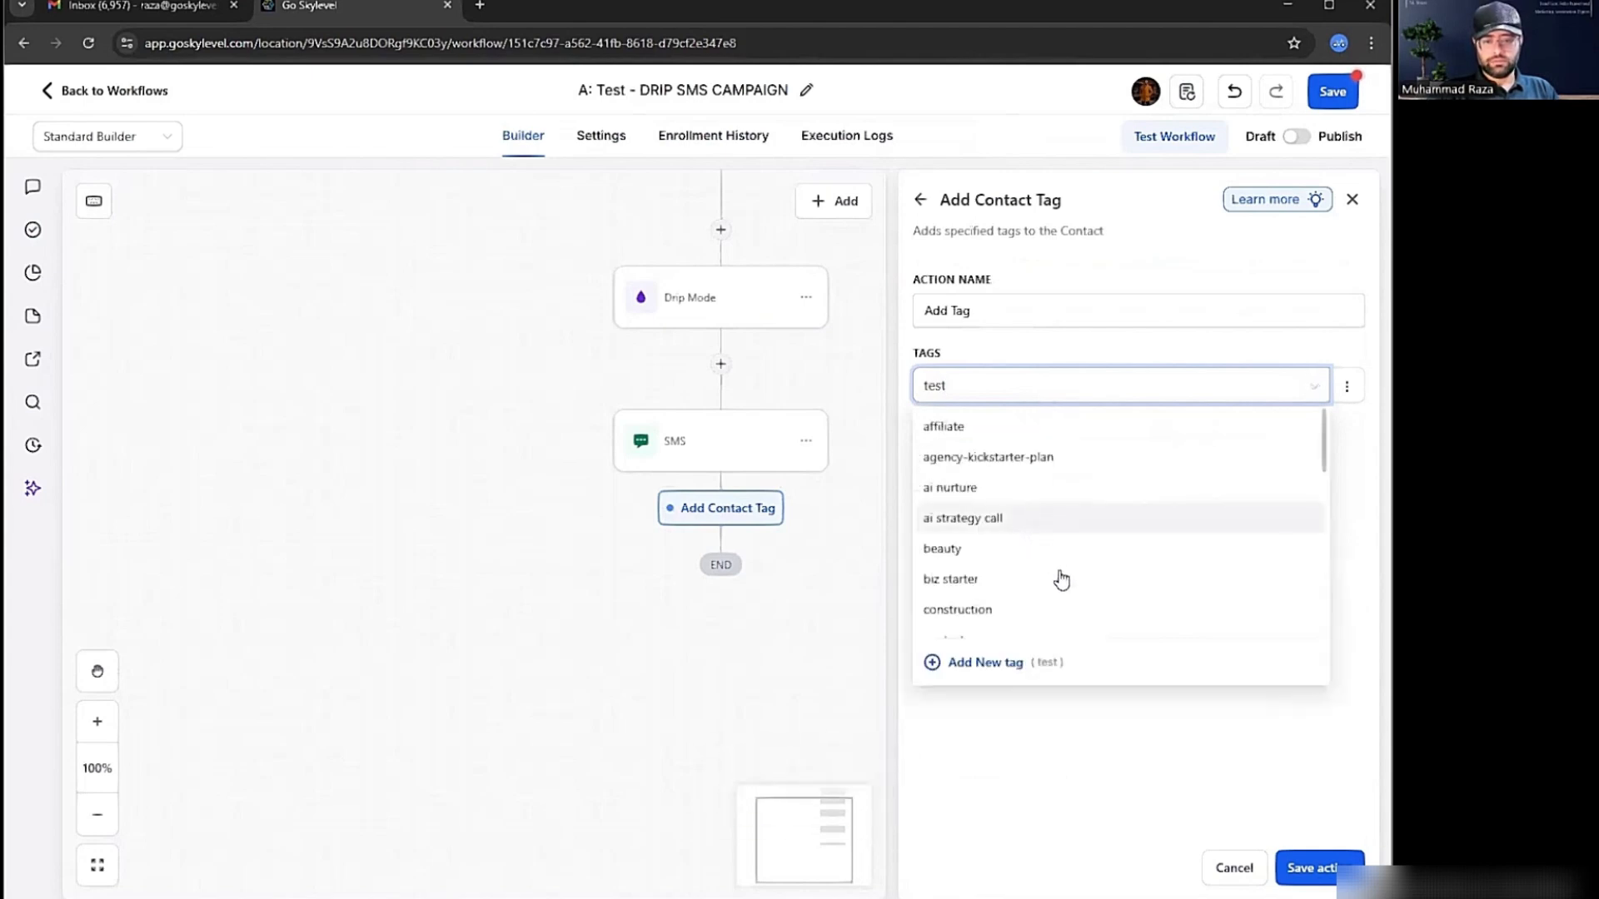
{"action": "left_click", "coordinate": [1005, 666]}
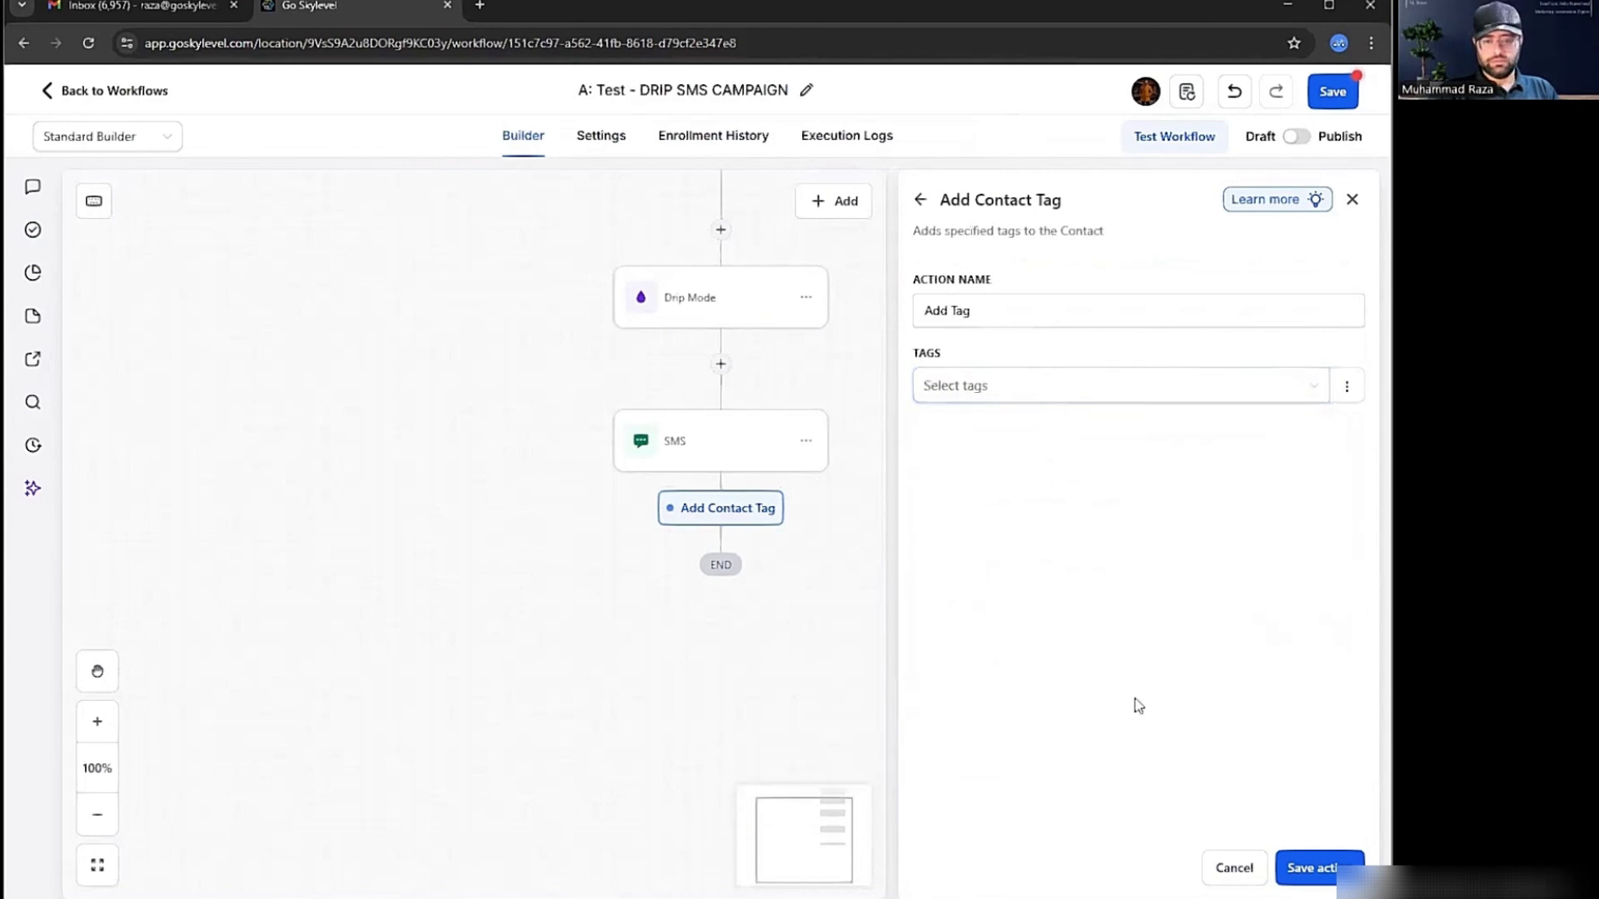
Choose the existing test tag for the Add Contact Tag action and save the action.
{"action": "left_click", "coordinate": [1070, 392]}
{"action": "type", "text": "test"}
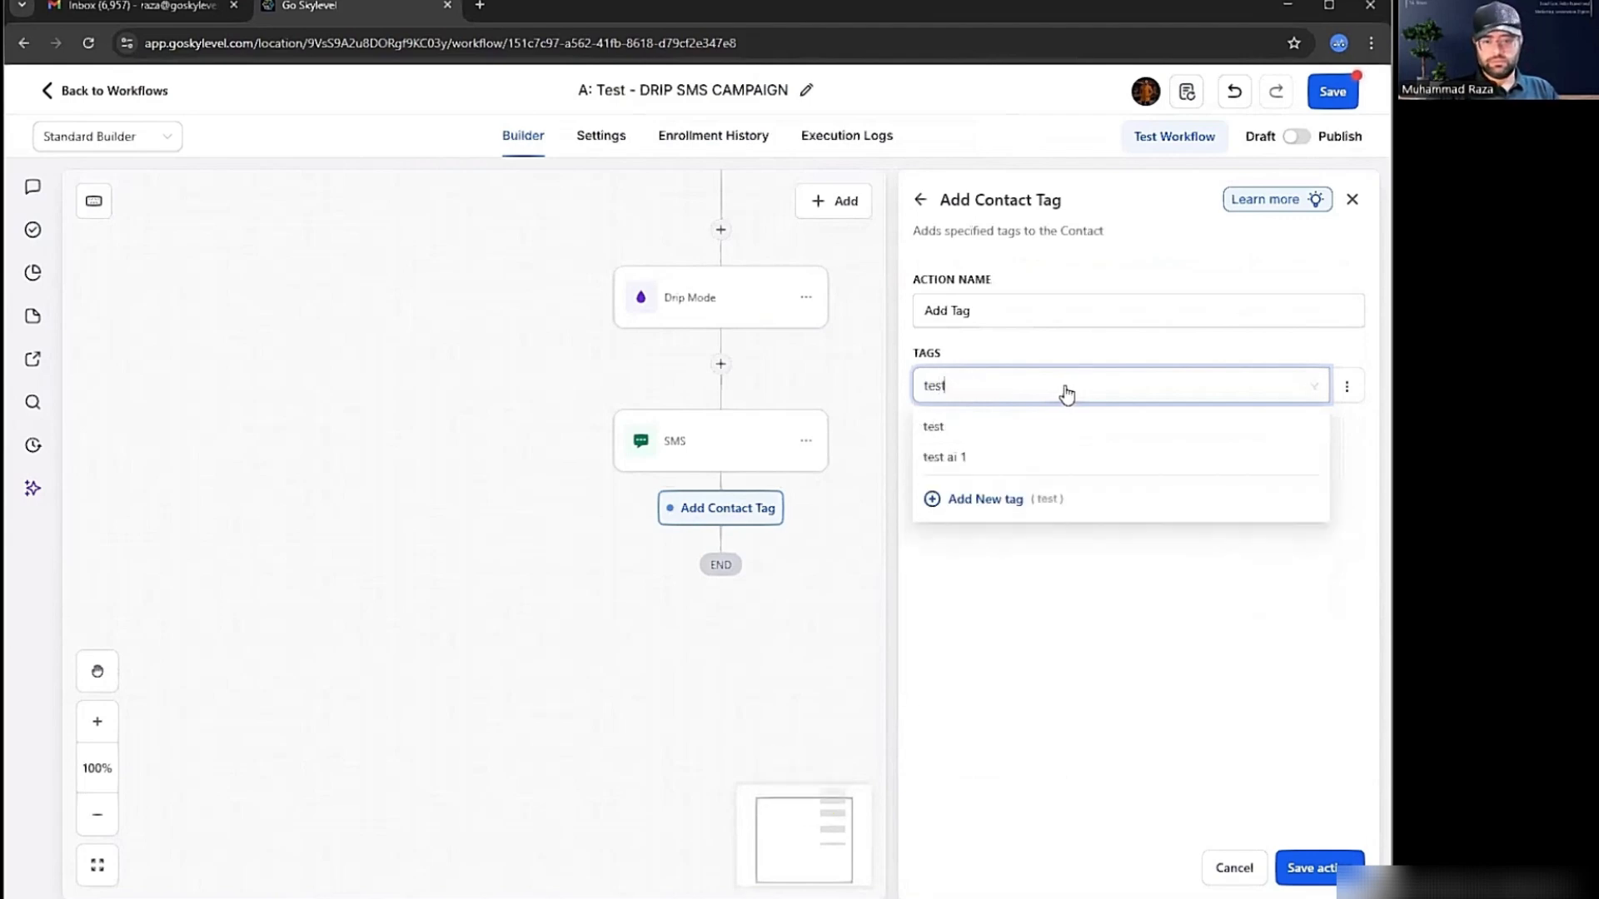
{"action": "left_click", "coordinate": [1085, 428]}
{"action": "left_click", "coordinate": [1114, 620]}
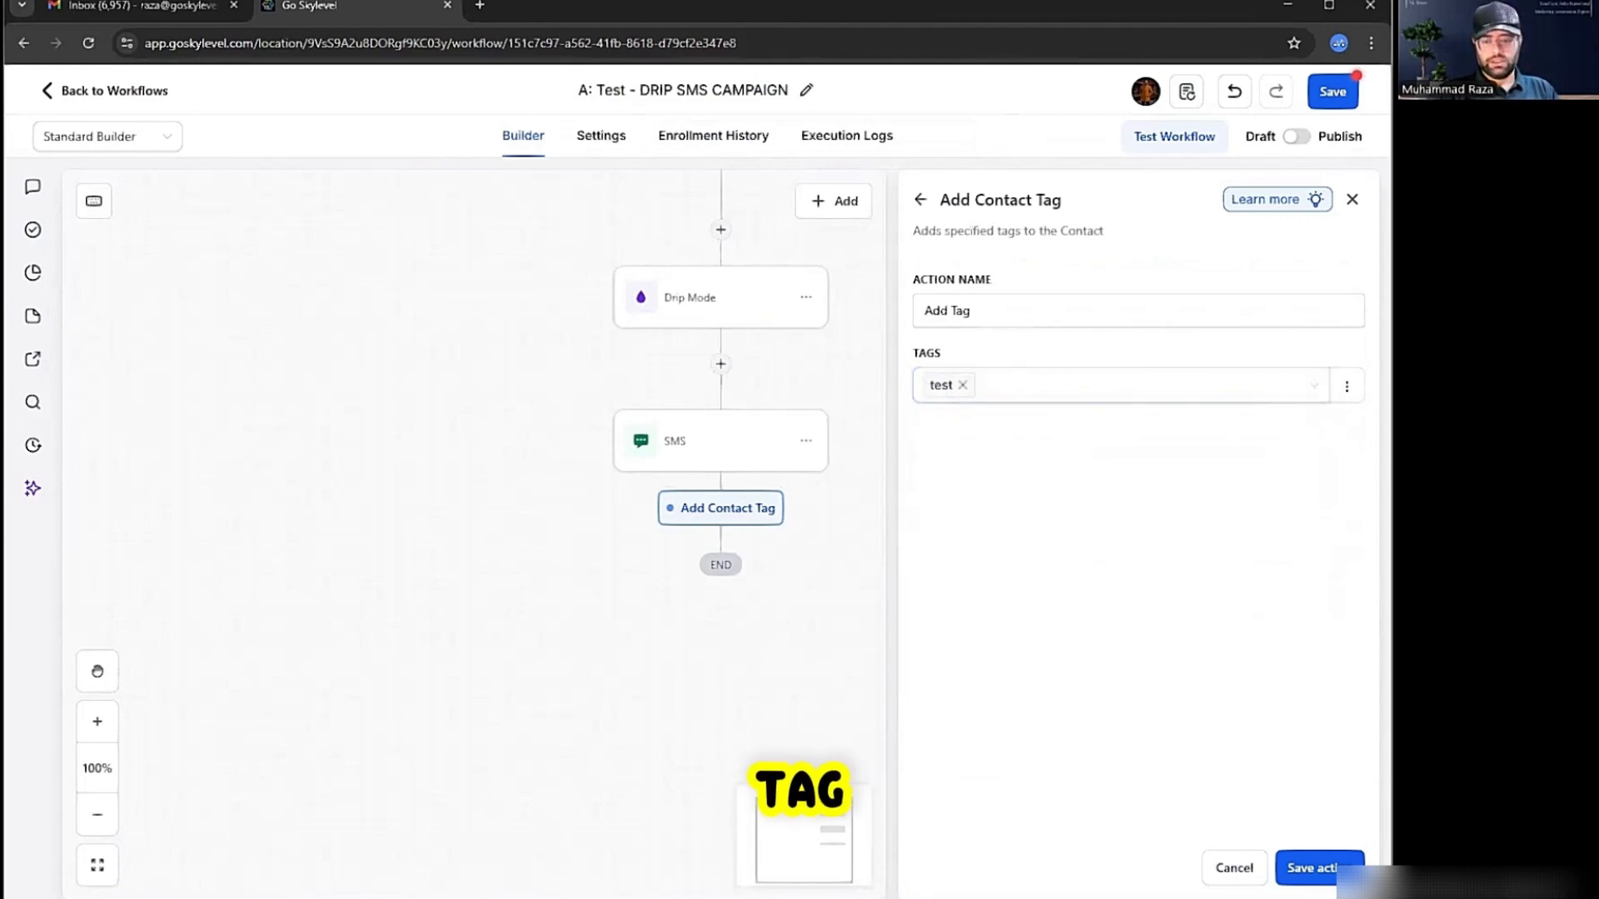
{"action": "left_click", "coordinate": [1315, 868]}
Search the actions for wait and add a Wait action after the Add Tag action.
{"action": "scroll", "coordinate": [1057, 620], "scroll_direction": "down", "scroll_amount": 3}
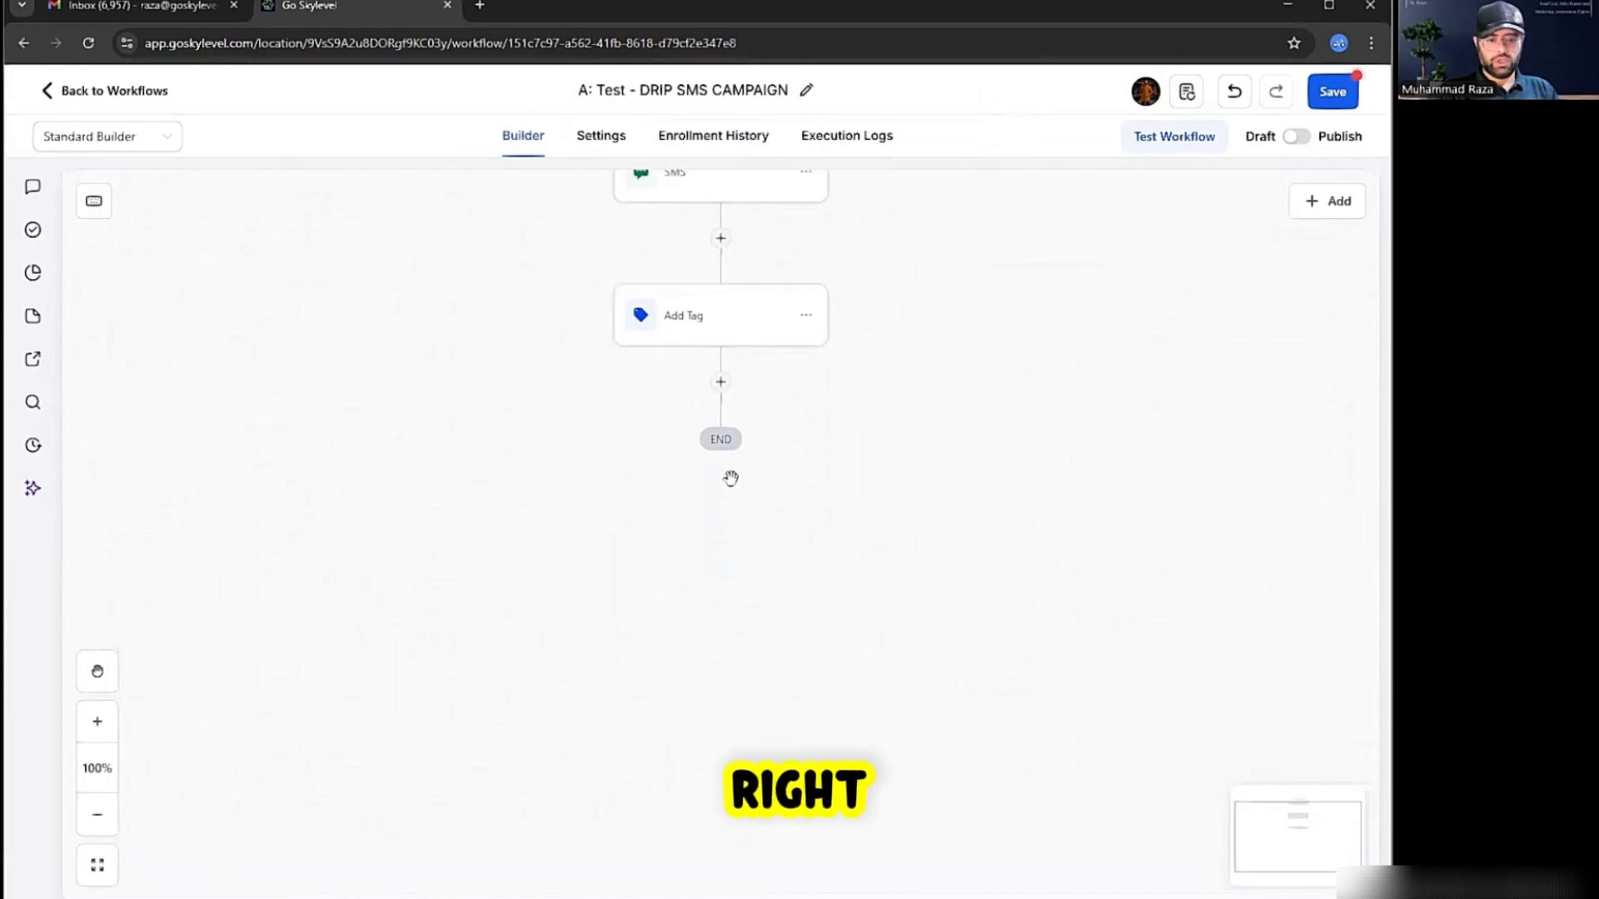
{"action": "left_click", "coordinate": [721, 383]}
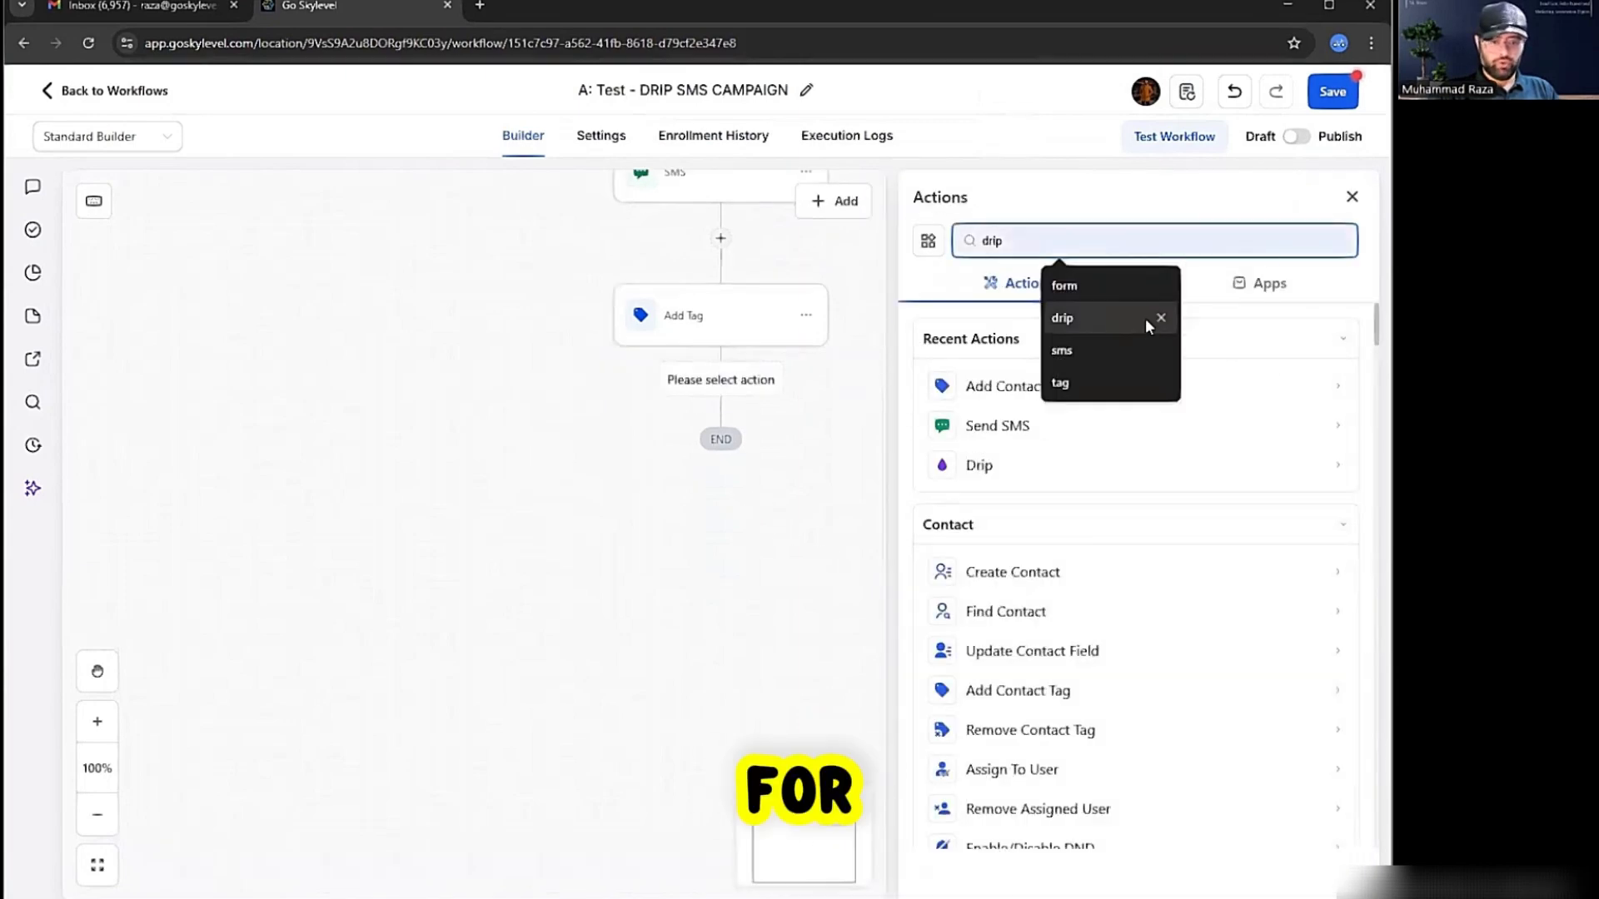
{"action": "type", "text": "wait"}
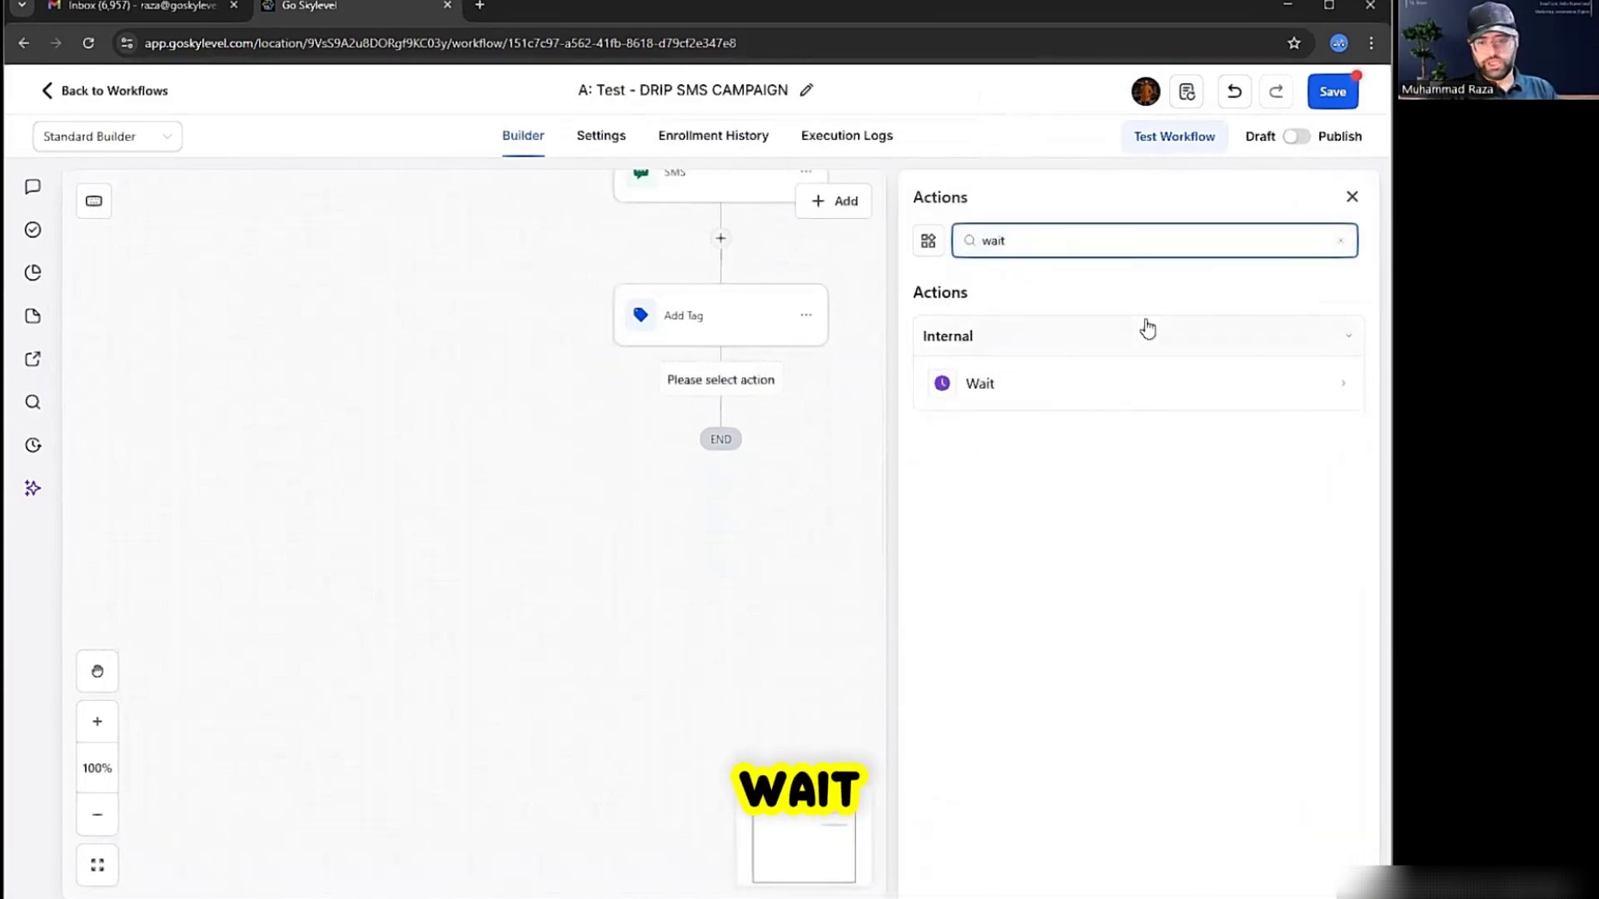
{"action": "left_click", "coordinate": [1185, 386]}
Set the Wait action to wait for a Contact Reply to the SMS step and save the action.
{"action": "left_click", "coordinate": [728, 400]}
{"action": "scroll", "coordinate": [712, 540], "scroll_direction": "down", "scroll_amount": 2}
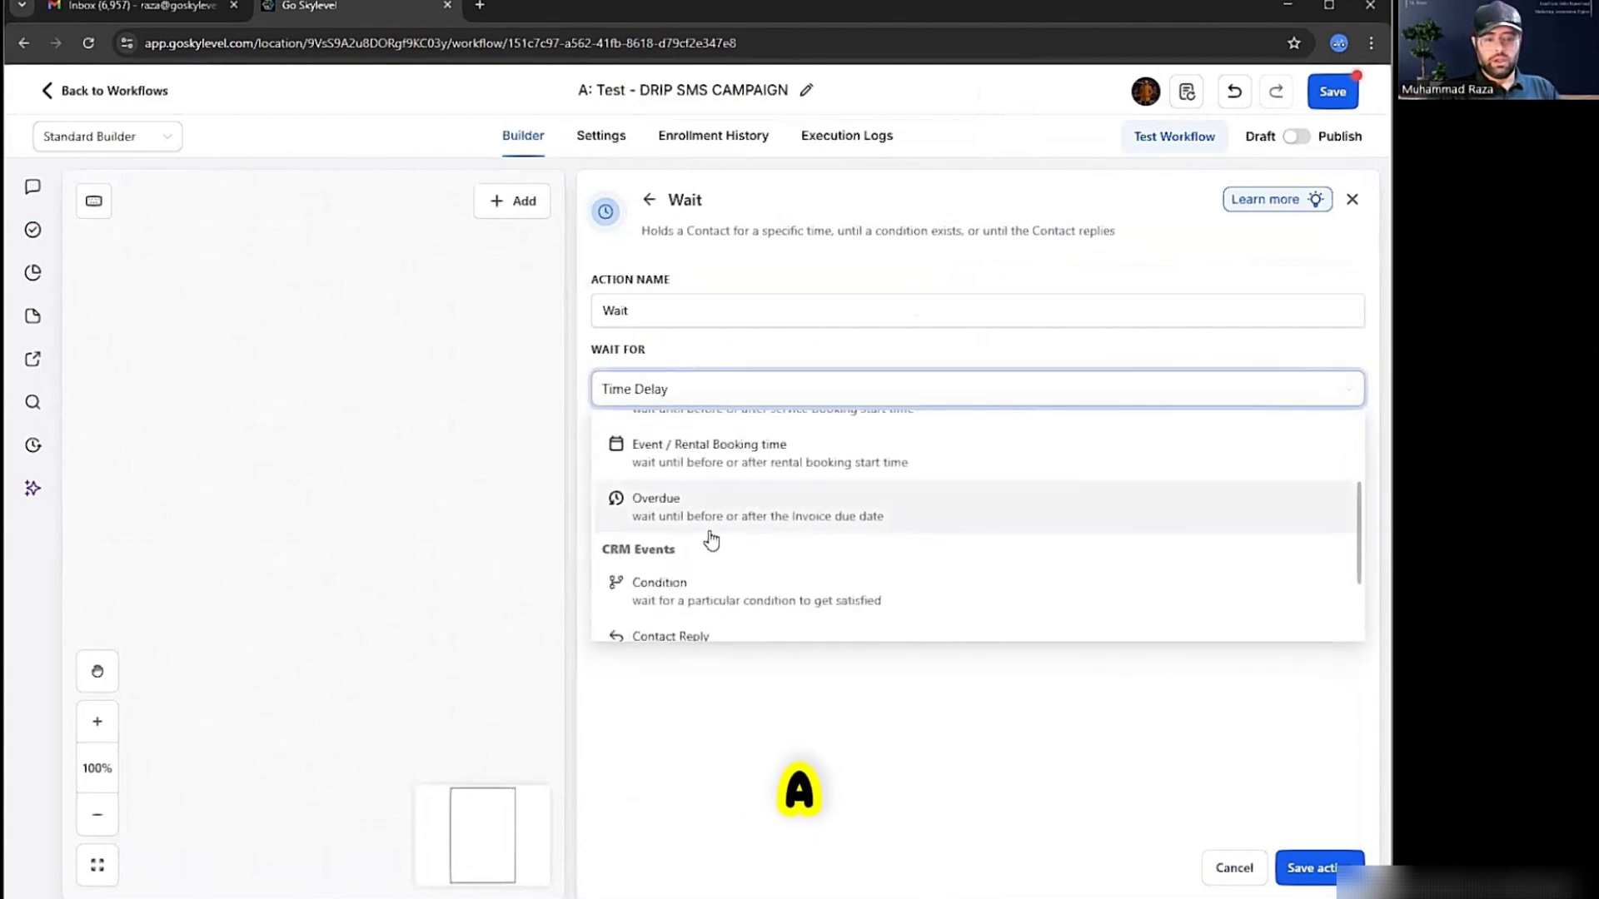
{"action": "scroll", "coordinate": [712, 541], "scroll_direction": "down", "scroll_amount": 2}
{"action": "left_click", "coordinate": [714, 518]}
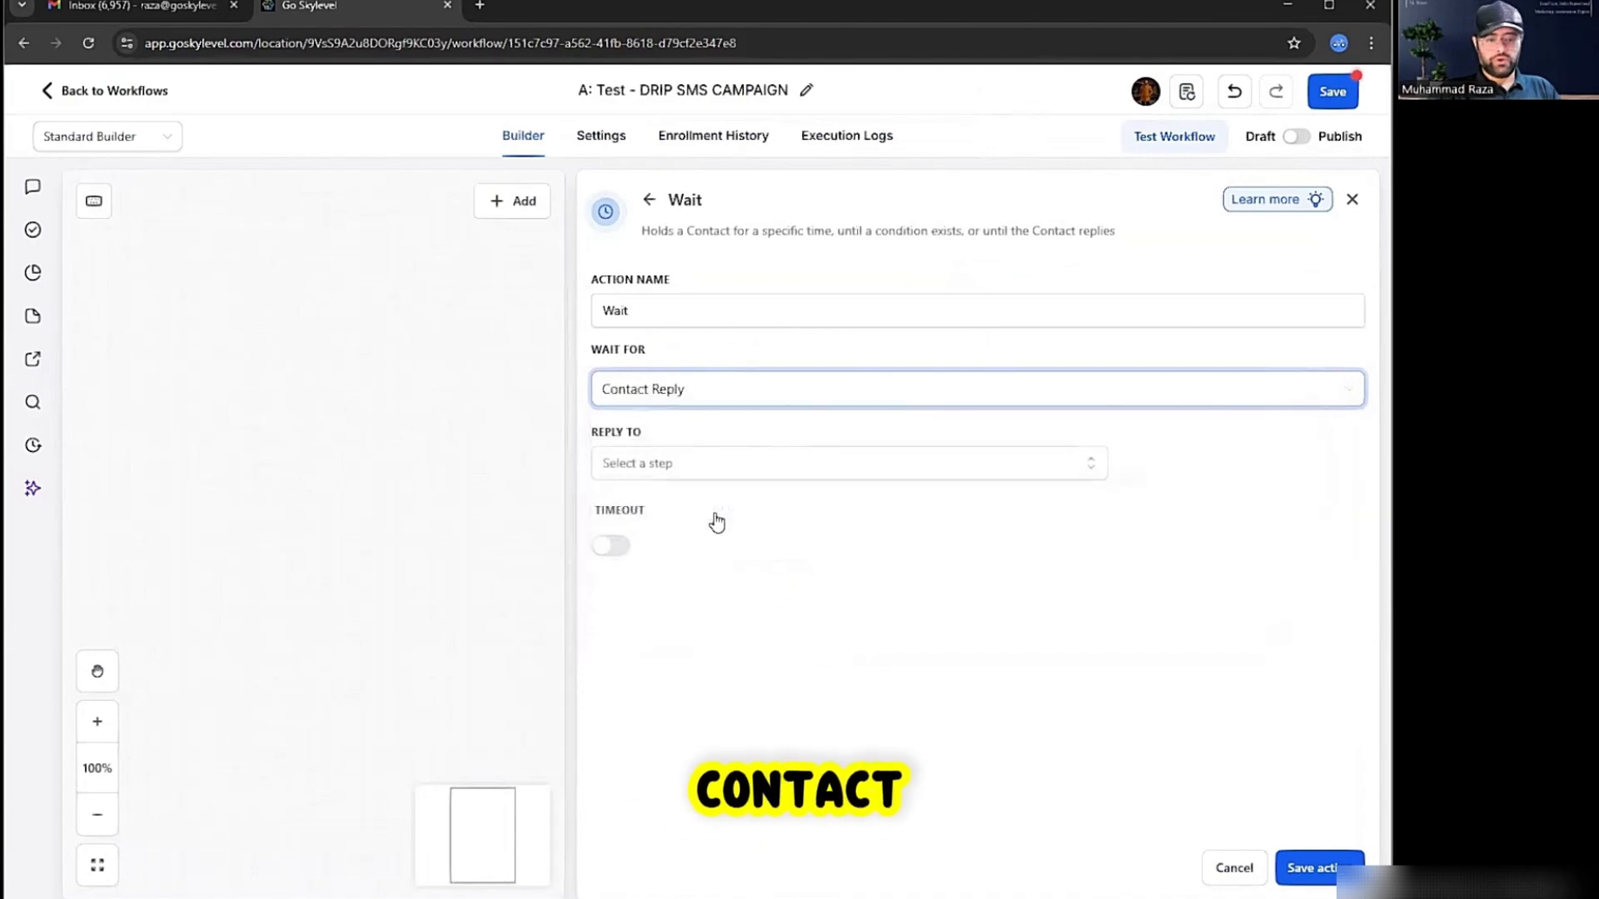
{"action": "left_click", "coordinate": [727, 472]}
{"action": "left_click", "coordinate": [688, 568]}
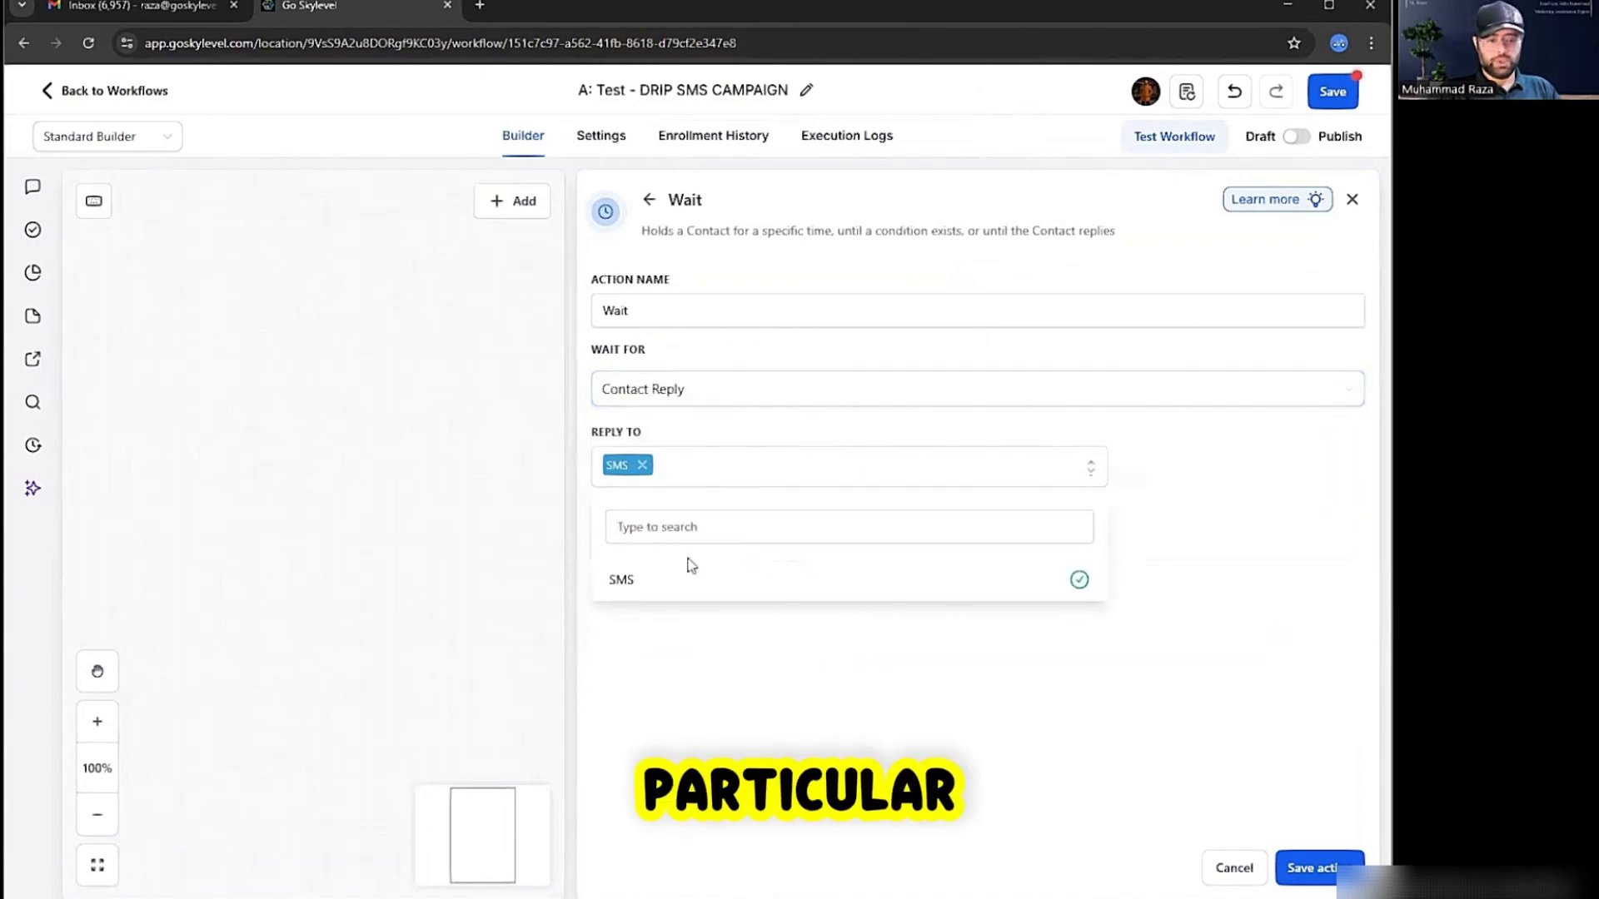
{"action": "left_click", "coordinate": [1124, 787]}
{"action": "left_click", "coordinate": [1297, 871]}
Rename the SMS action as SMS - Reachout 1 and save the action.
{"action": "scroll", "coordinate": [677, 342], "scroll_direction": "up", "scroll_amount": 3}
{"action": "left_click", "coordinate": [680, 348]}
{"action": "left_click", "coordinate": [955, 354]}
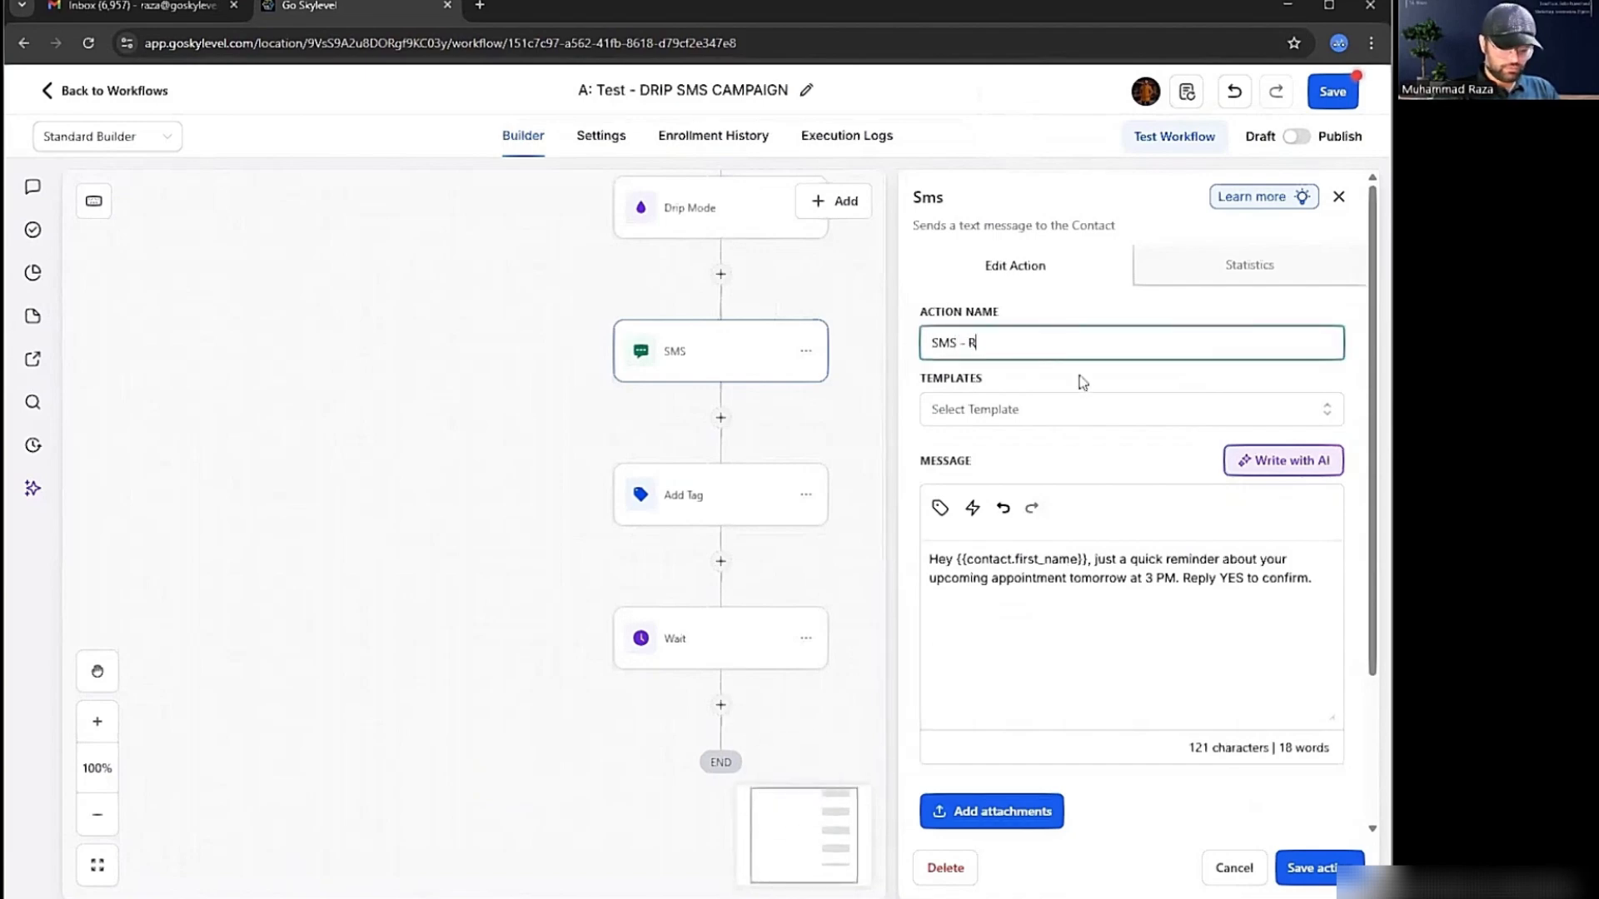
{"action": "type", "text": "- Reachout "}
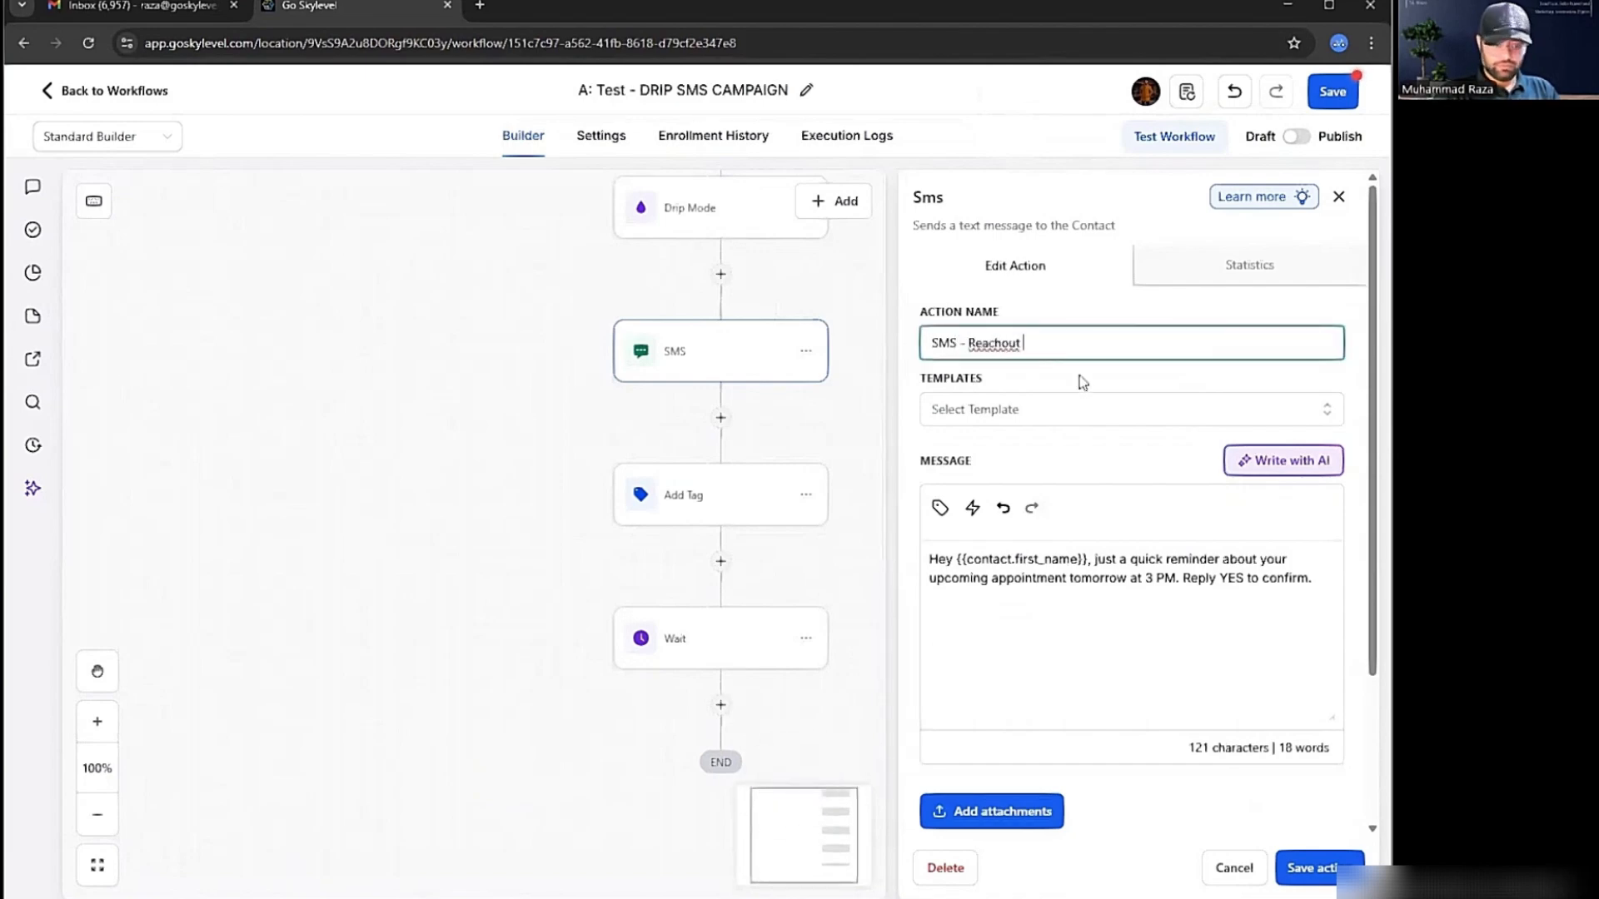
{"action": "type", "text": "1"}
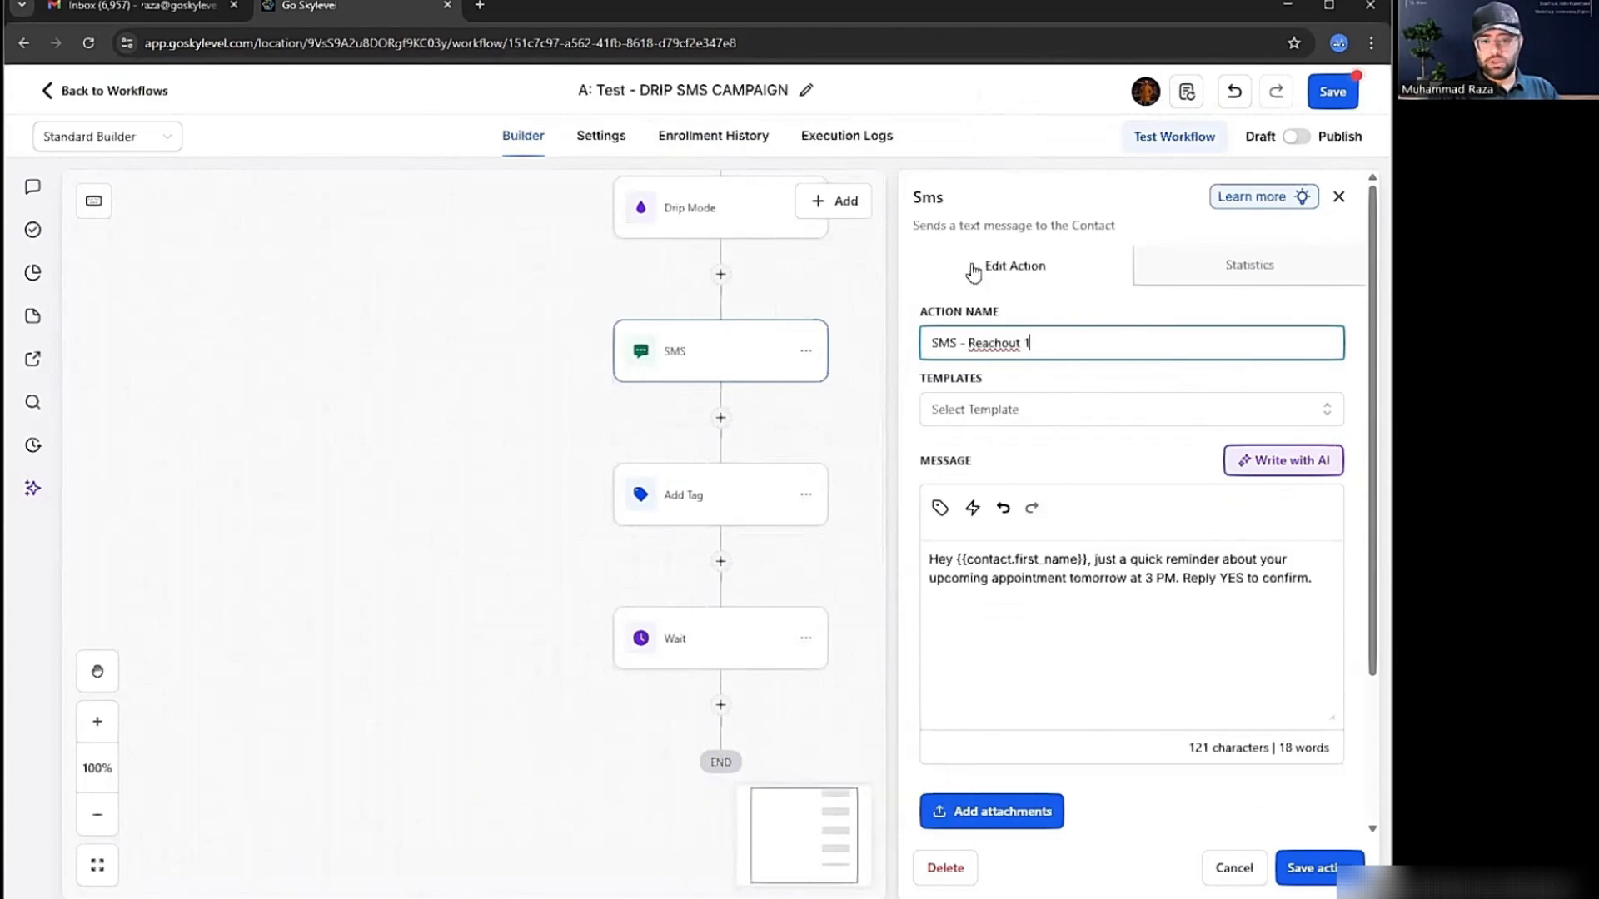
{"action": "triple_click", "coordinate": [1005, 342]}
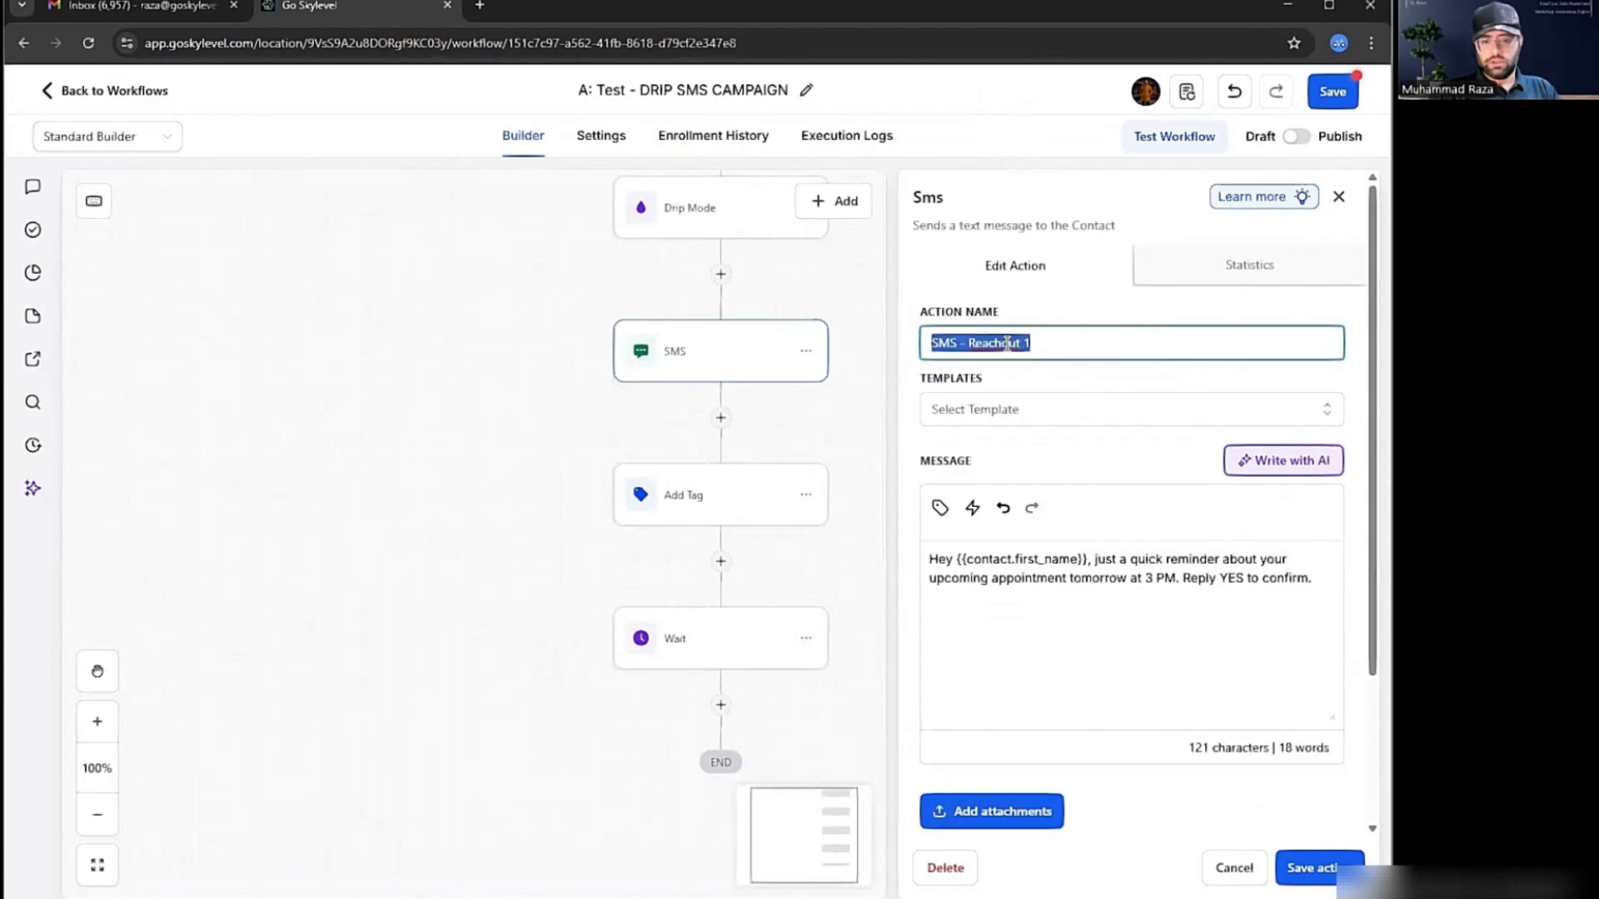
{"action": "left_click", "coordinate": [1129, 388]}
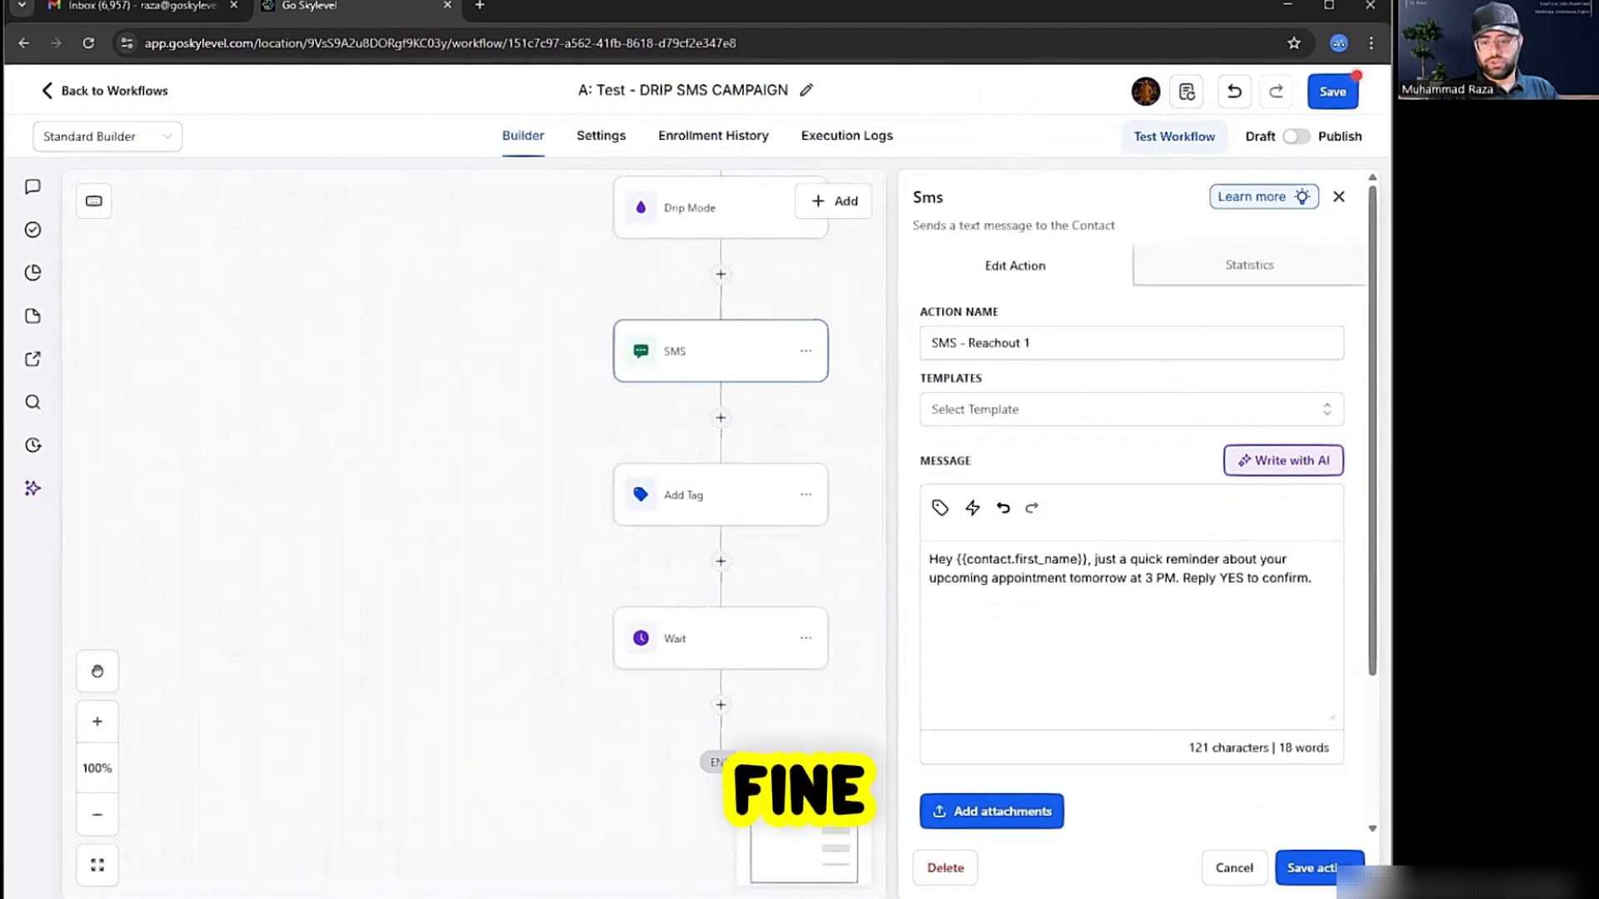
{"action": "left_click", "coordinate": [1312, 870]}
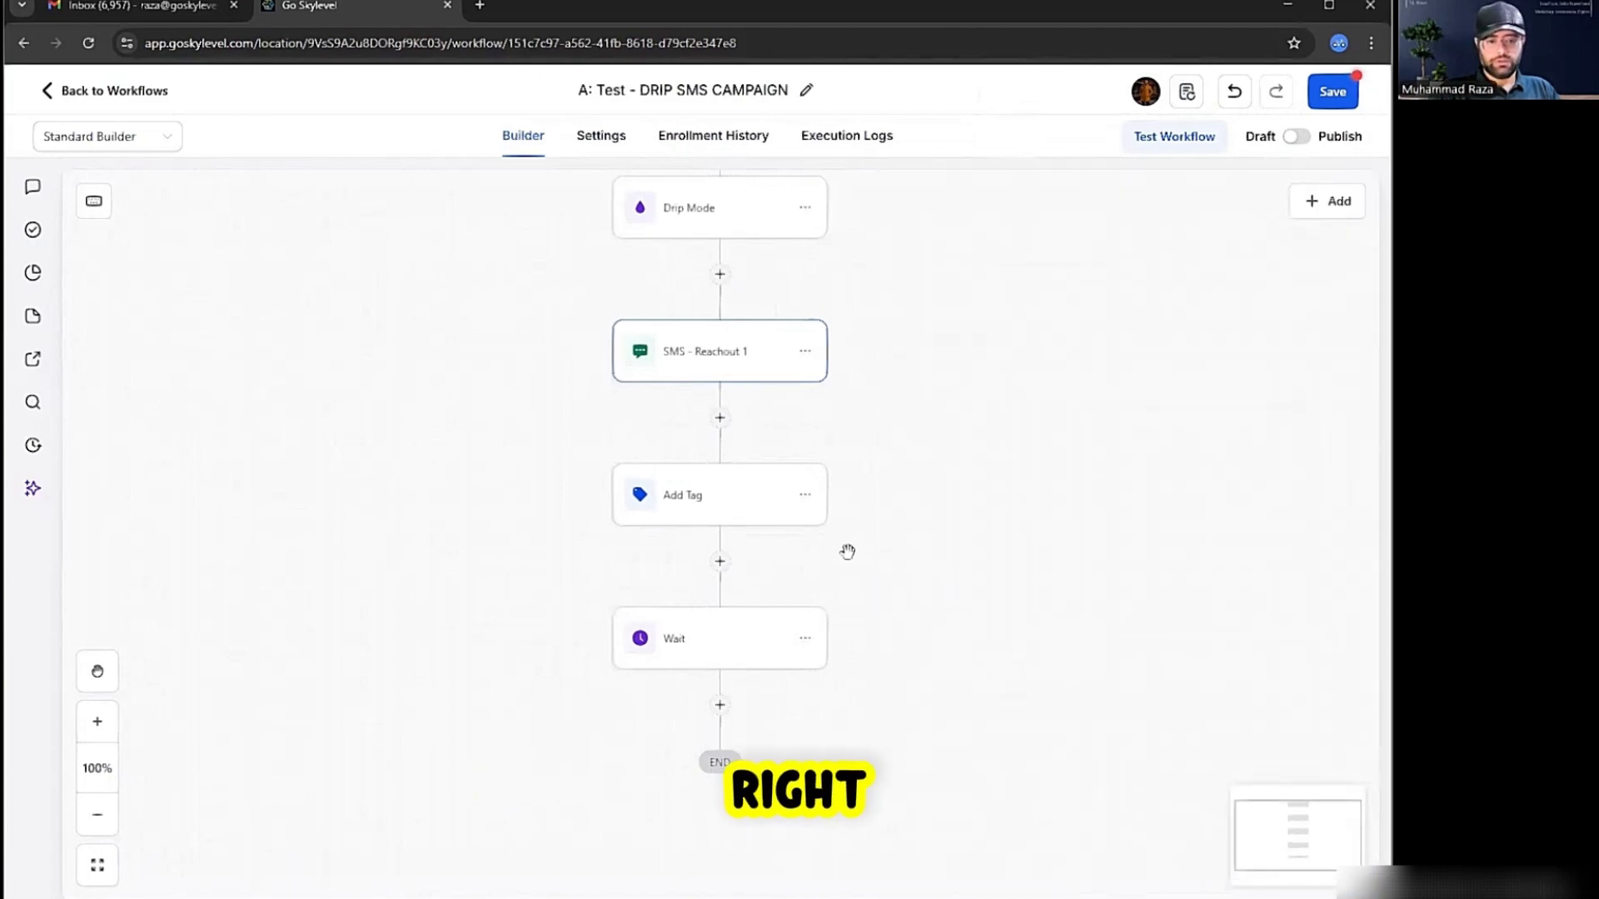
Check the reply-to step in the Wait action, then save the action and the workflow.
{"action": "left_click", "coordinate": [721, 666]}
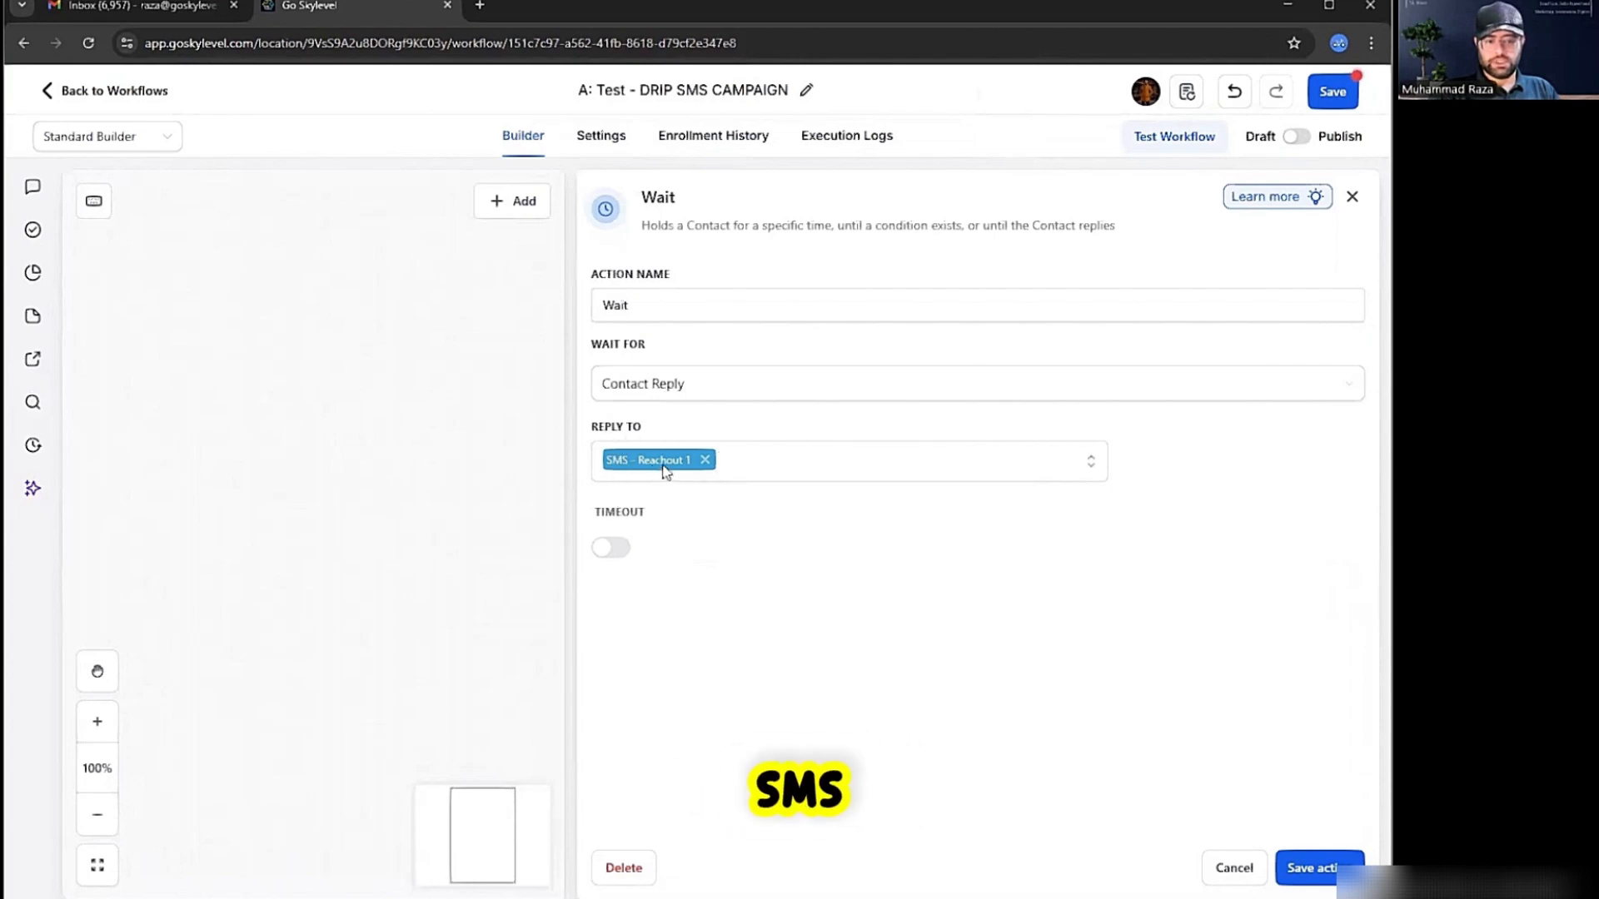
{"action": "left_click", "coordinate": [1304, 868]}
{"action": "left_click", "coordinate": [1317, 94]}
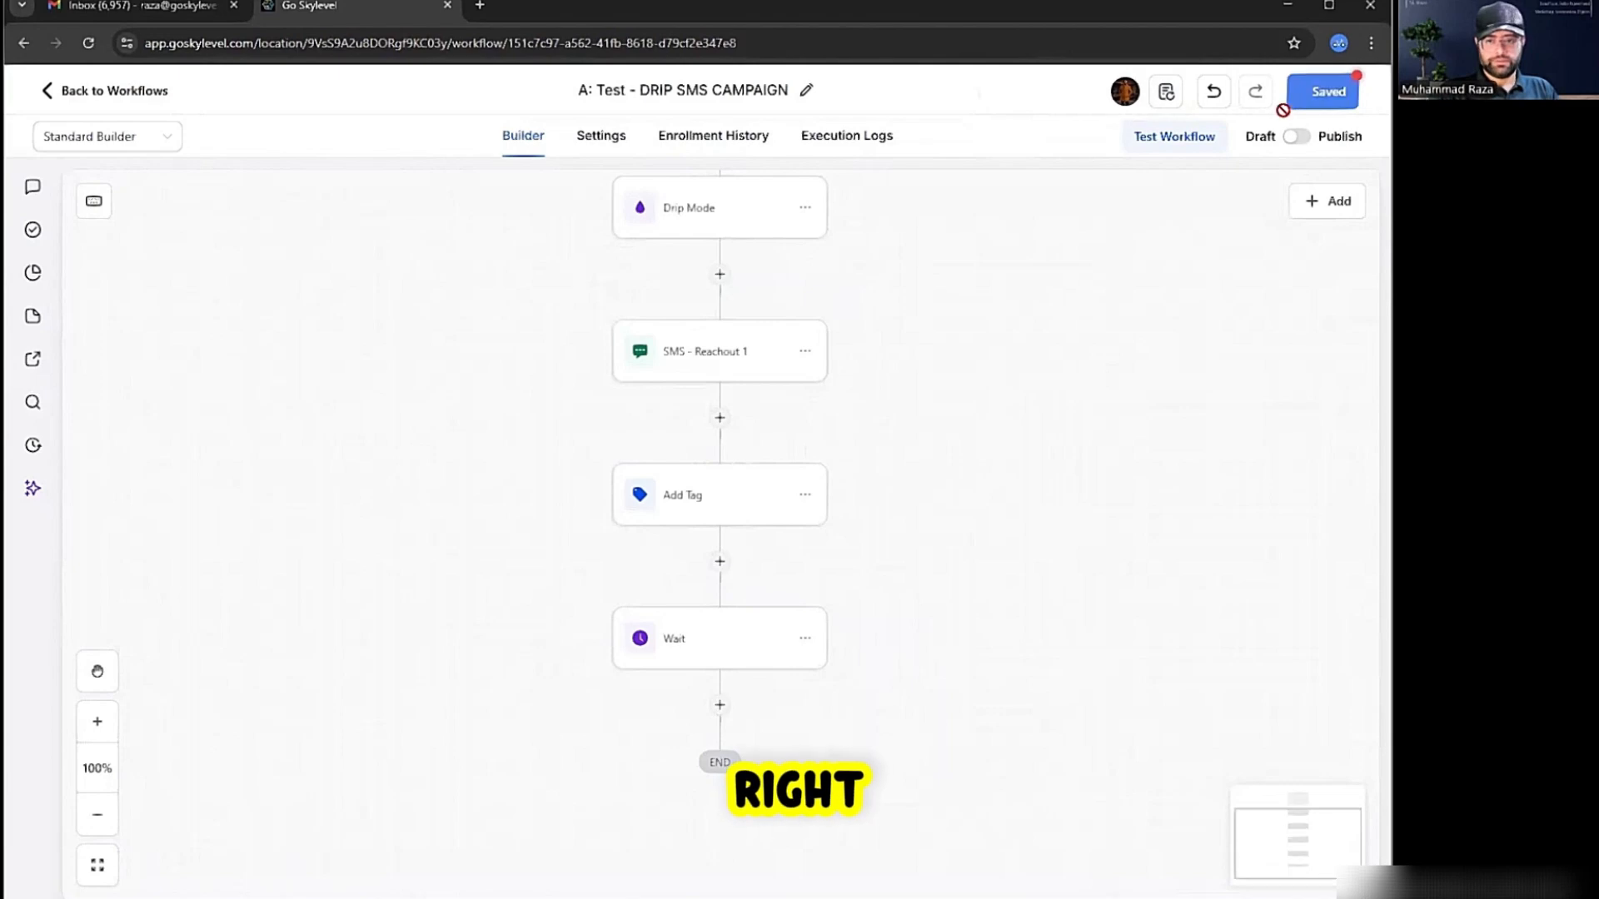
Search the actions for if and add an If / Else action after the Wait action.
{"action": "left_click", "coordinate": [720, 707]}
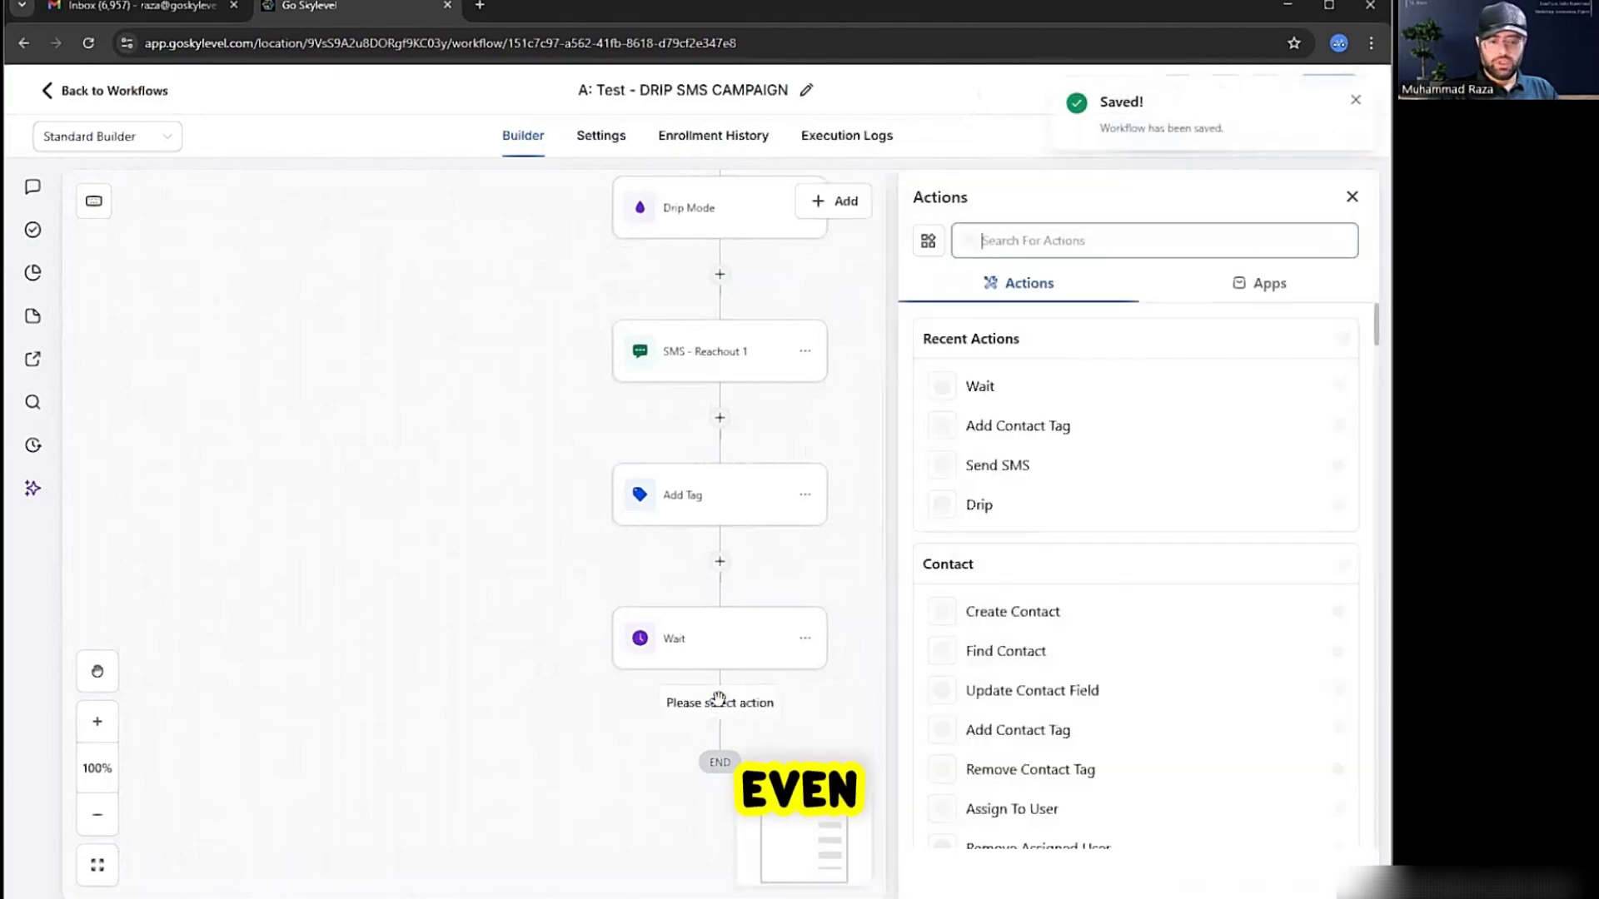
{"action": "left_click", "coordinate": [1064, 248]}
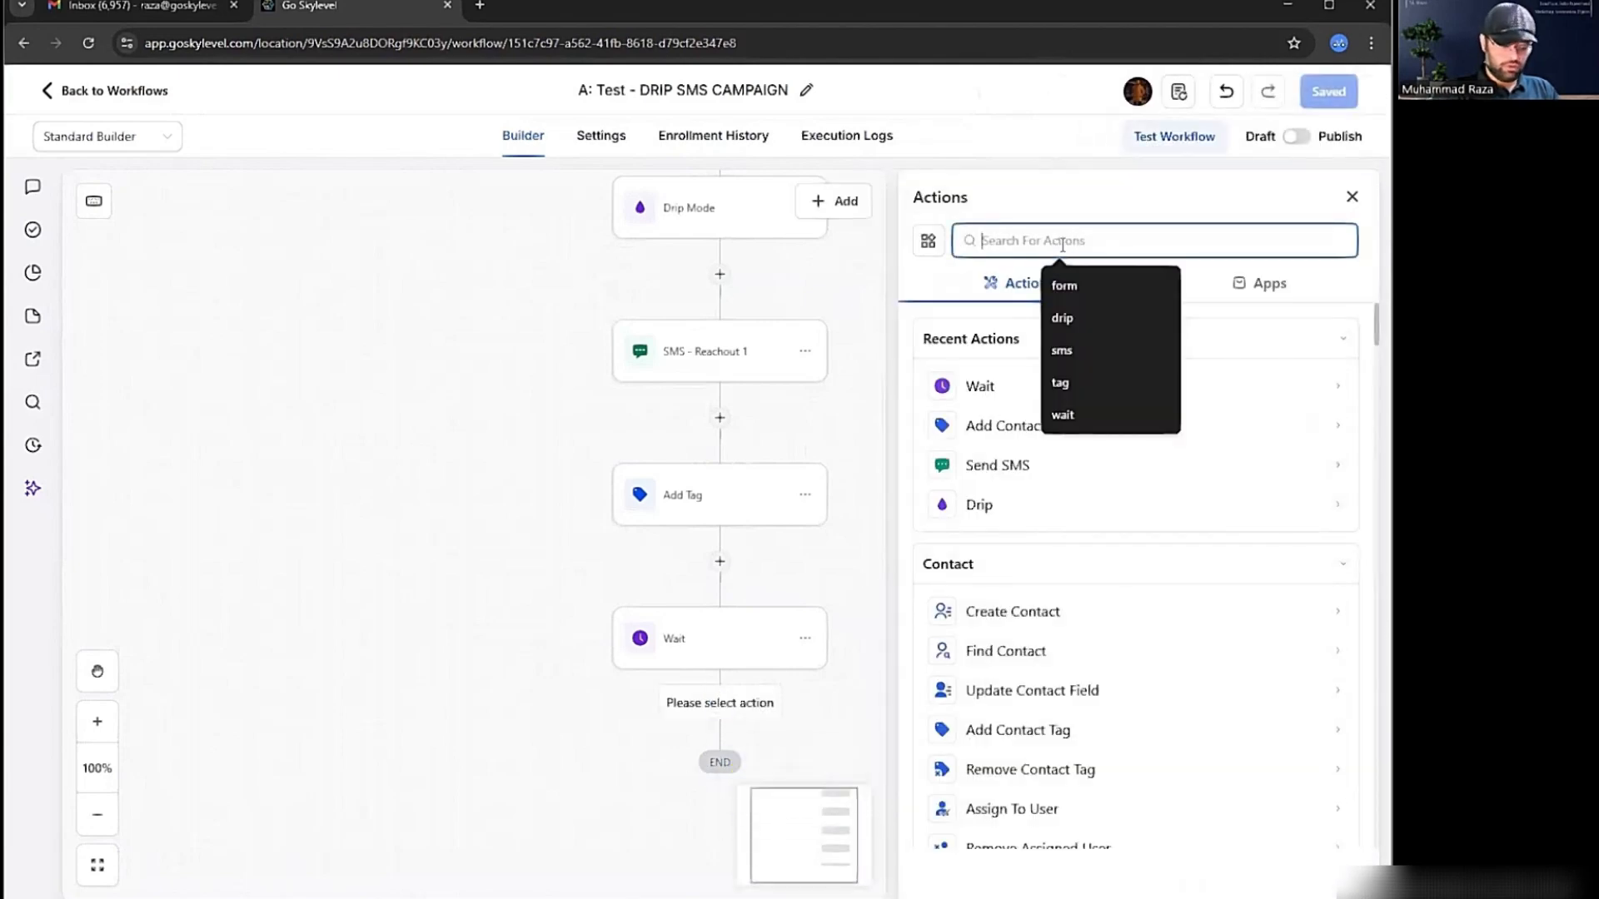
{"action": "type", "text": "if"}
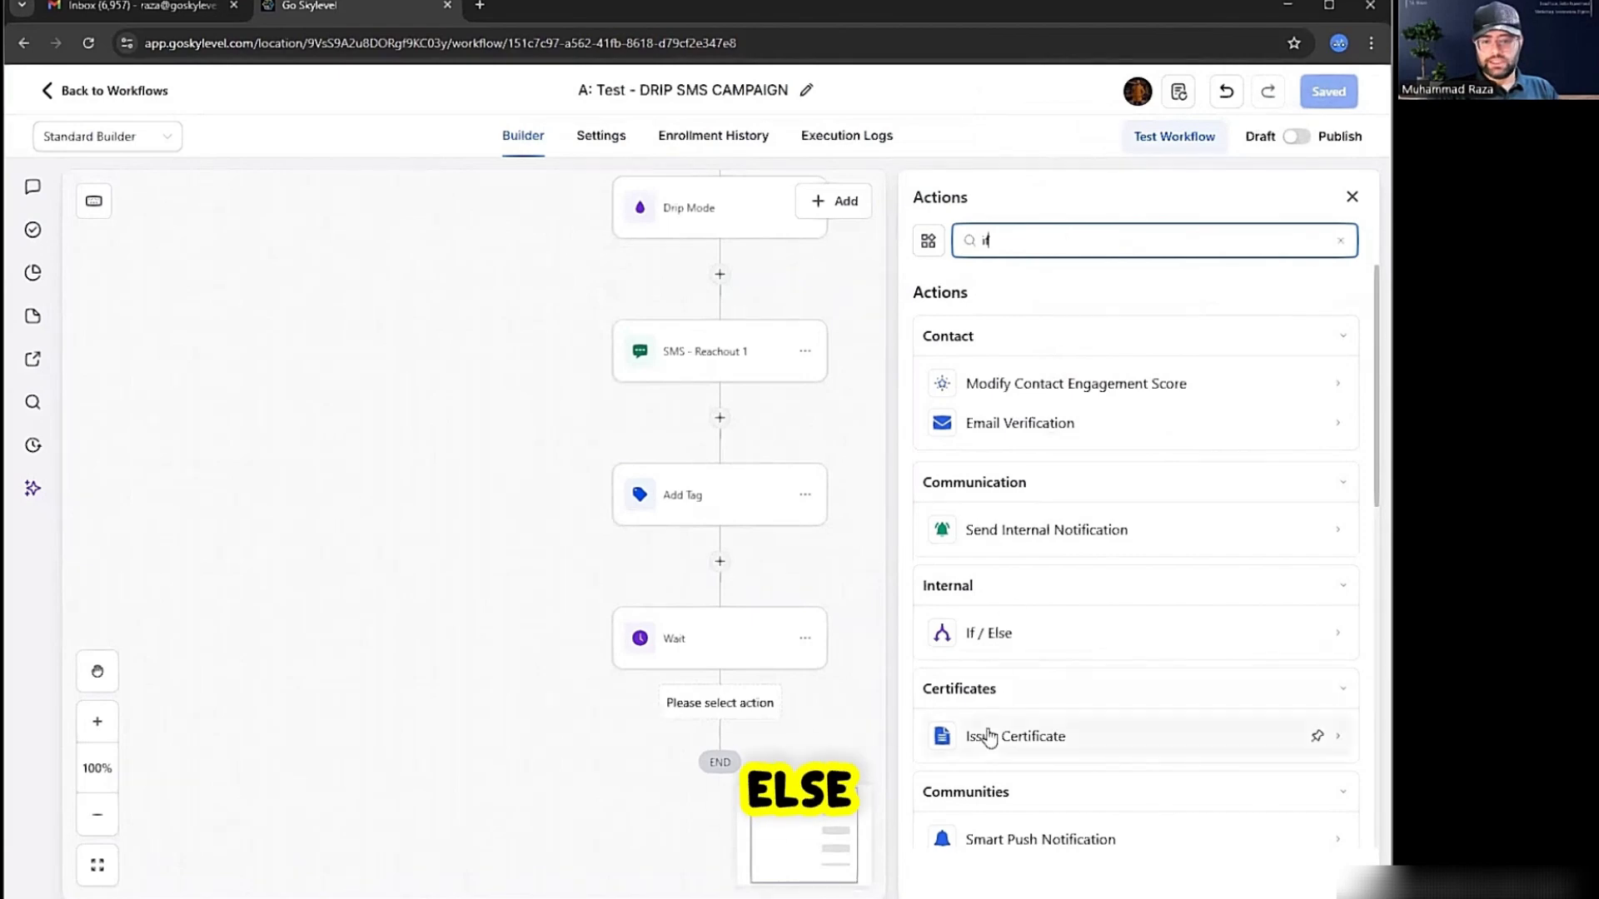
{"action": "left_click", "coordinate": [1018, 642]}
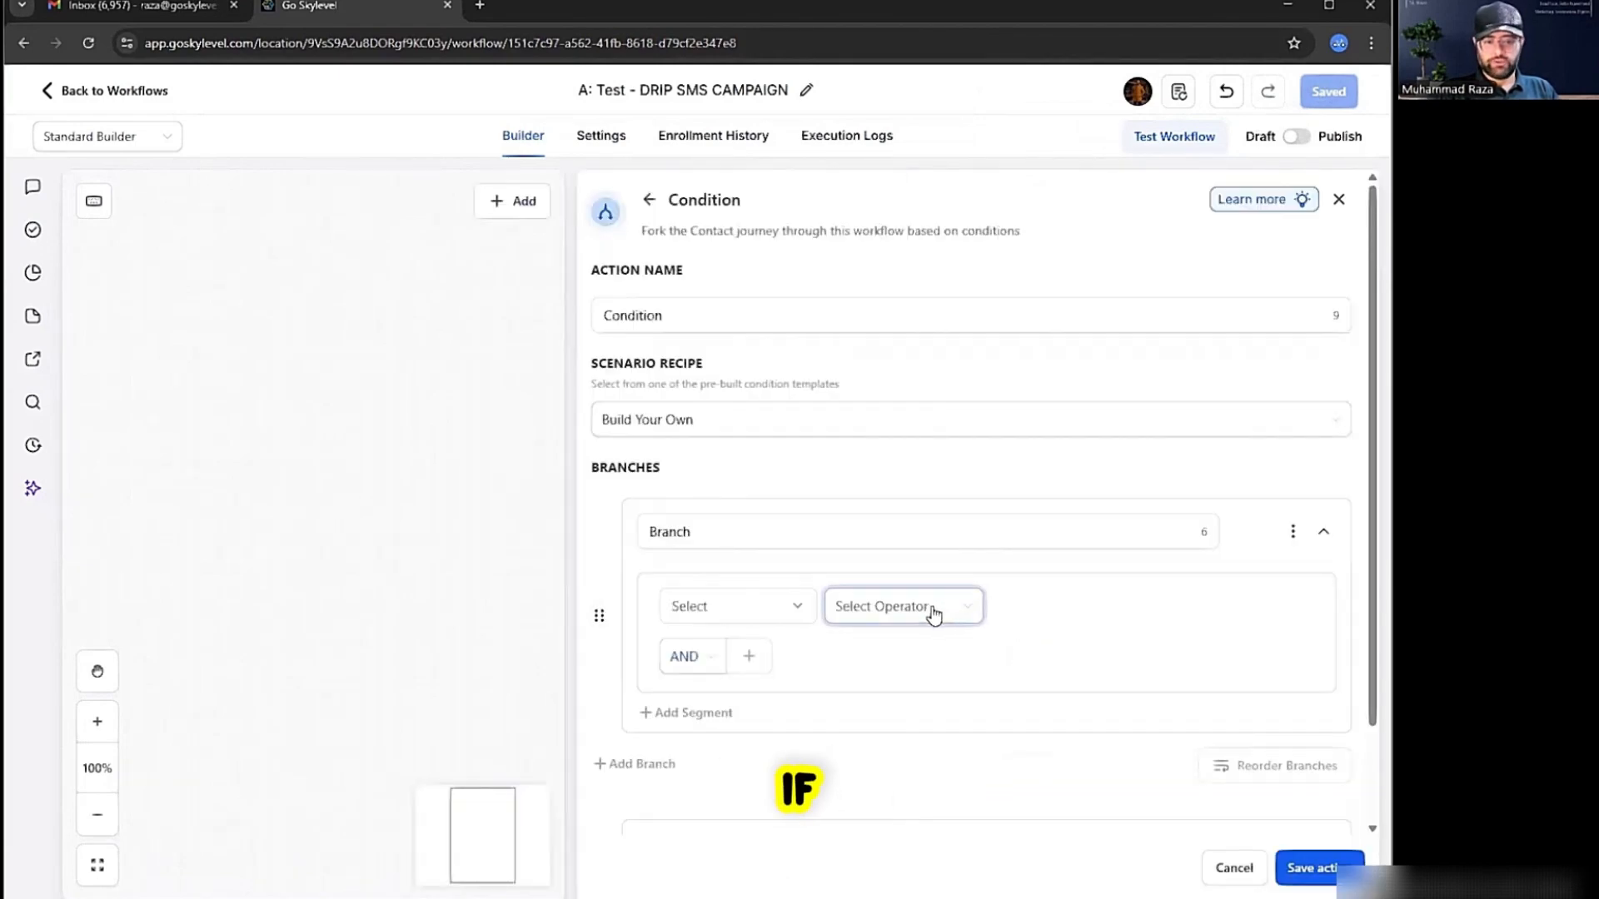
Set the condition branch to Contact replied is True and save the action.
{"action": "left_click", "coordinate": [775, 597]}
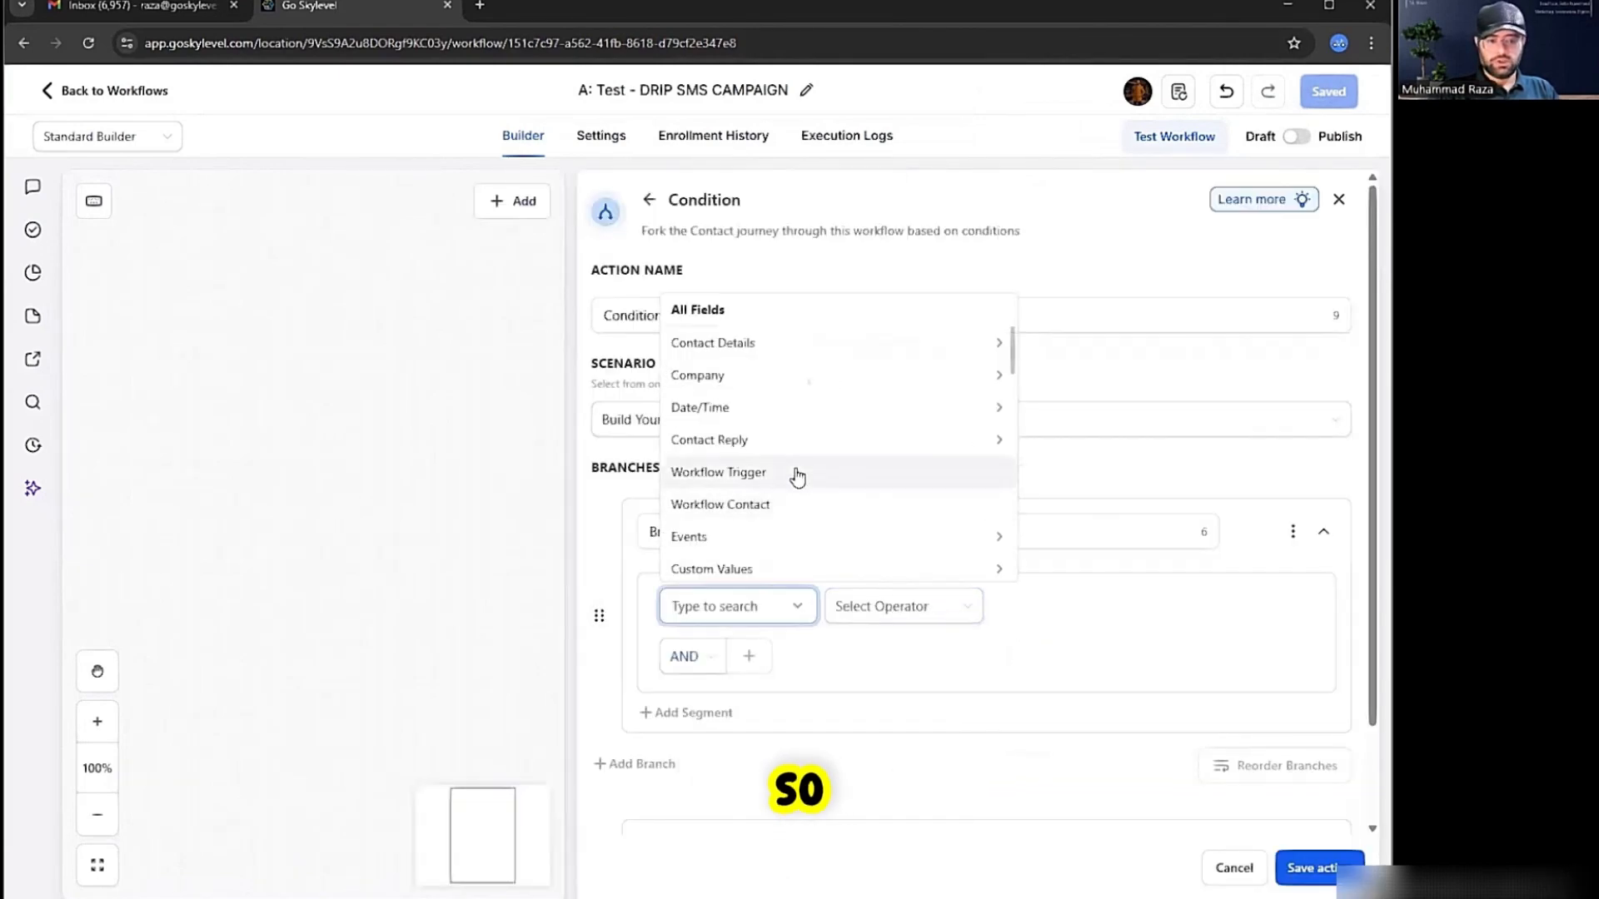
{"action": "scroll", "coordinate": [813, 418], "scroll_direction": "down", "scroll_amount": 1}
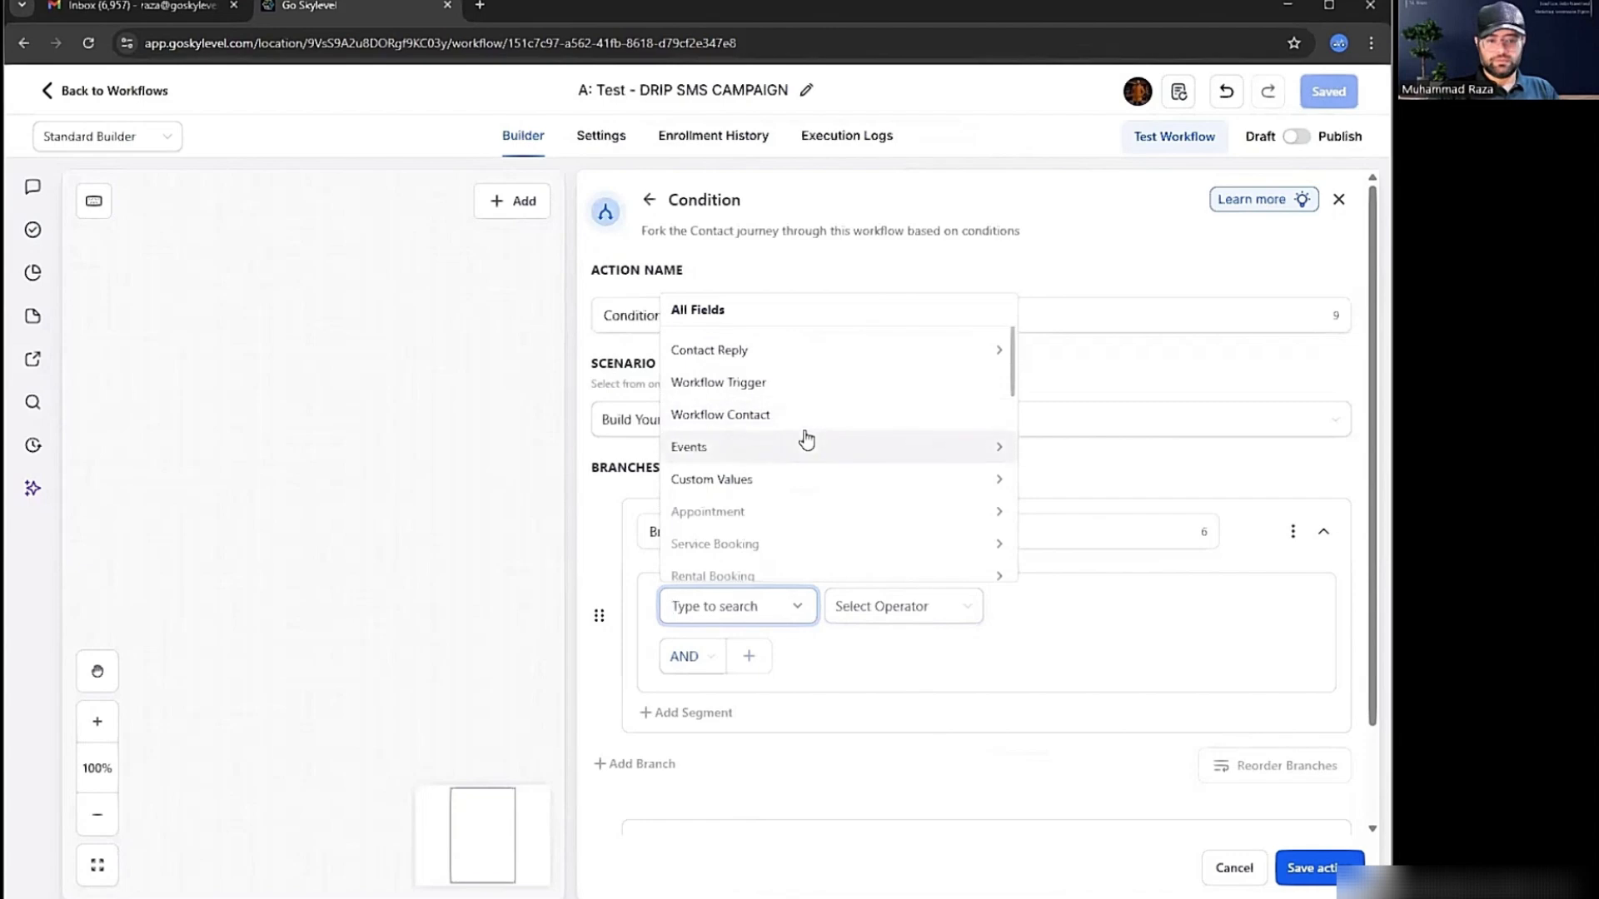
{"action": "left_click", "coordinate": [832, 358]}
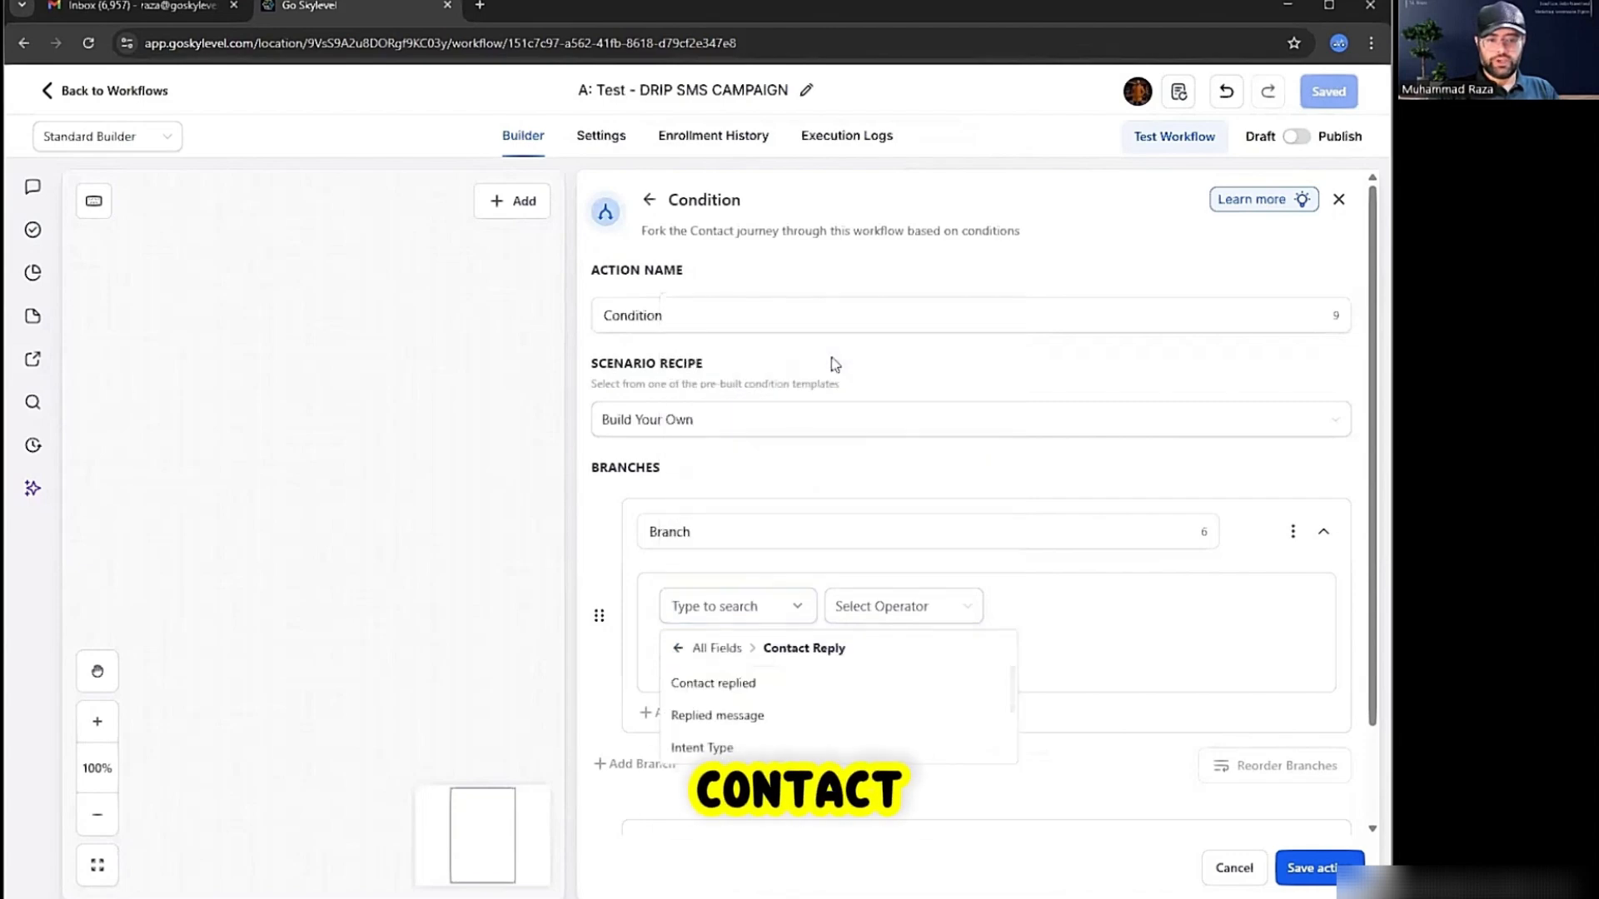
{"action": "left_click", "coordinate": [803, 684]}
{"action": "left_click", "coordinate": [921, 603]}
{"action": "left_click", "coordinate": [900, 655]}
{"action": "left_click", "coordinate": [1295, 866]}
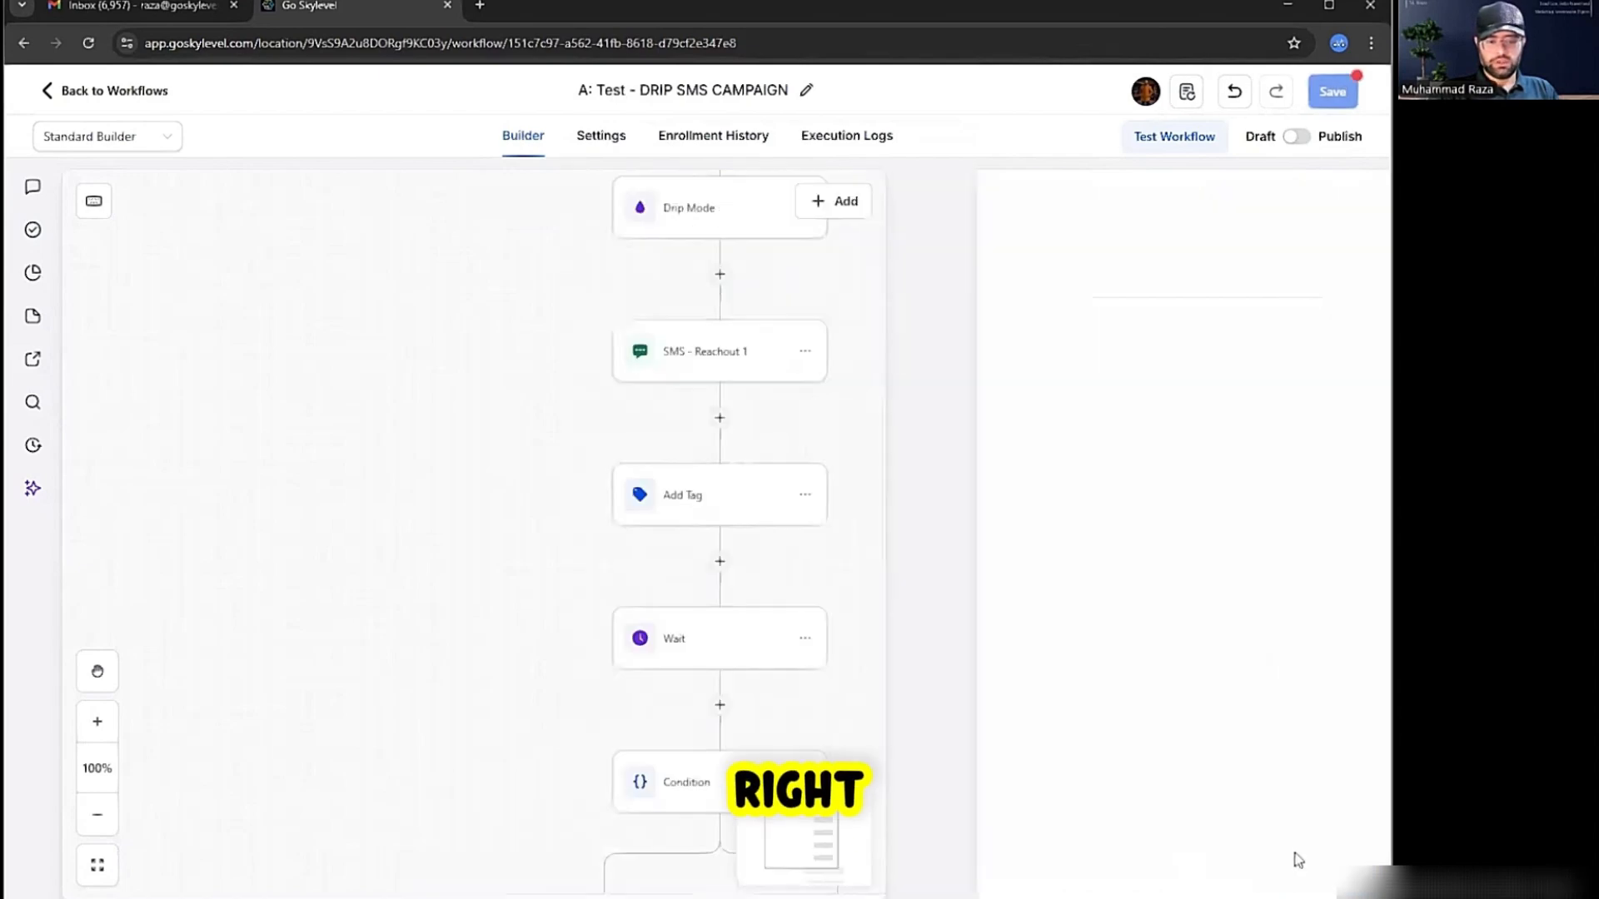
Enable the timeout on the Wait action, set it to 3 days, and save the action.
{"action": "scroll", "coordinate": [892, 678], "scroll_direction": "down", "scroll_amount": 5}
{"action": "left_click", "coordinate": [737, 240]}
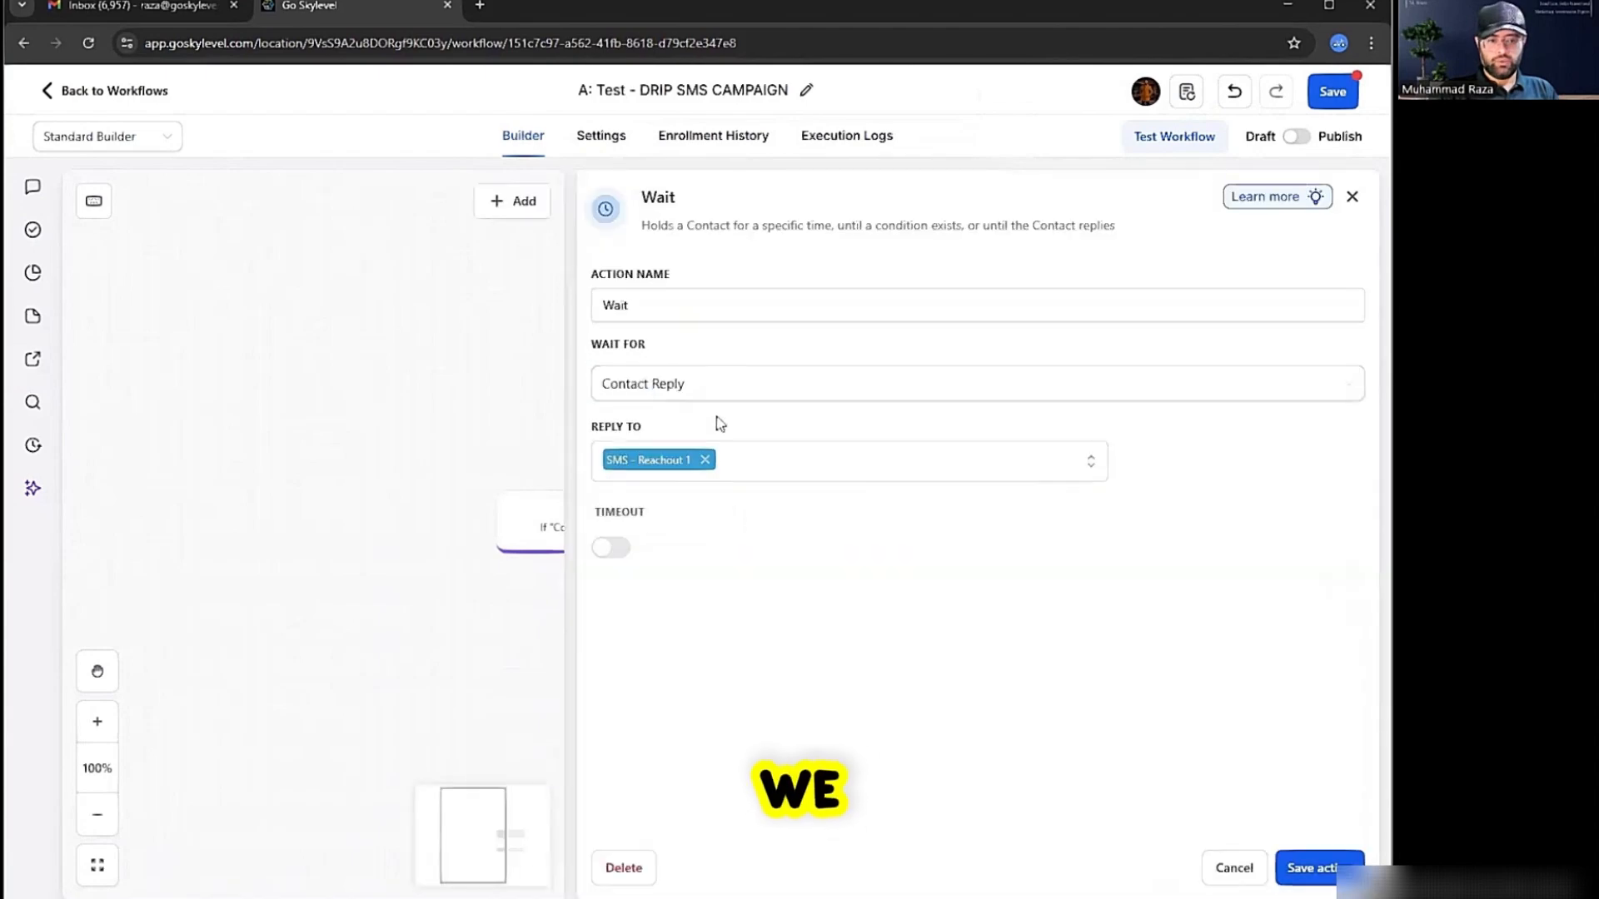
{"action": "left_click", "coordinate": [611, 549]}
{"action": "left_click", "coordinate": [610, 591]}
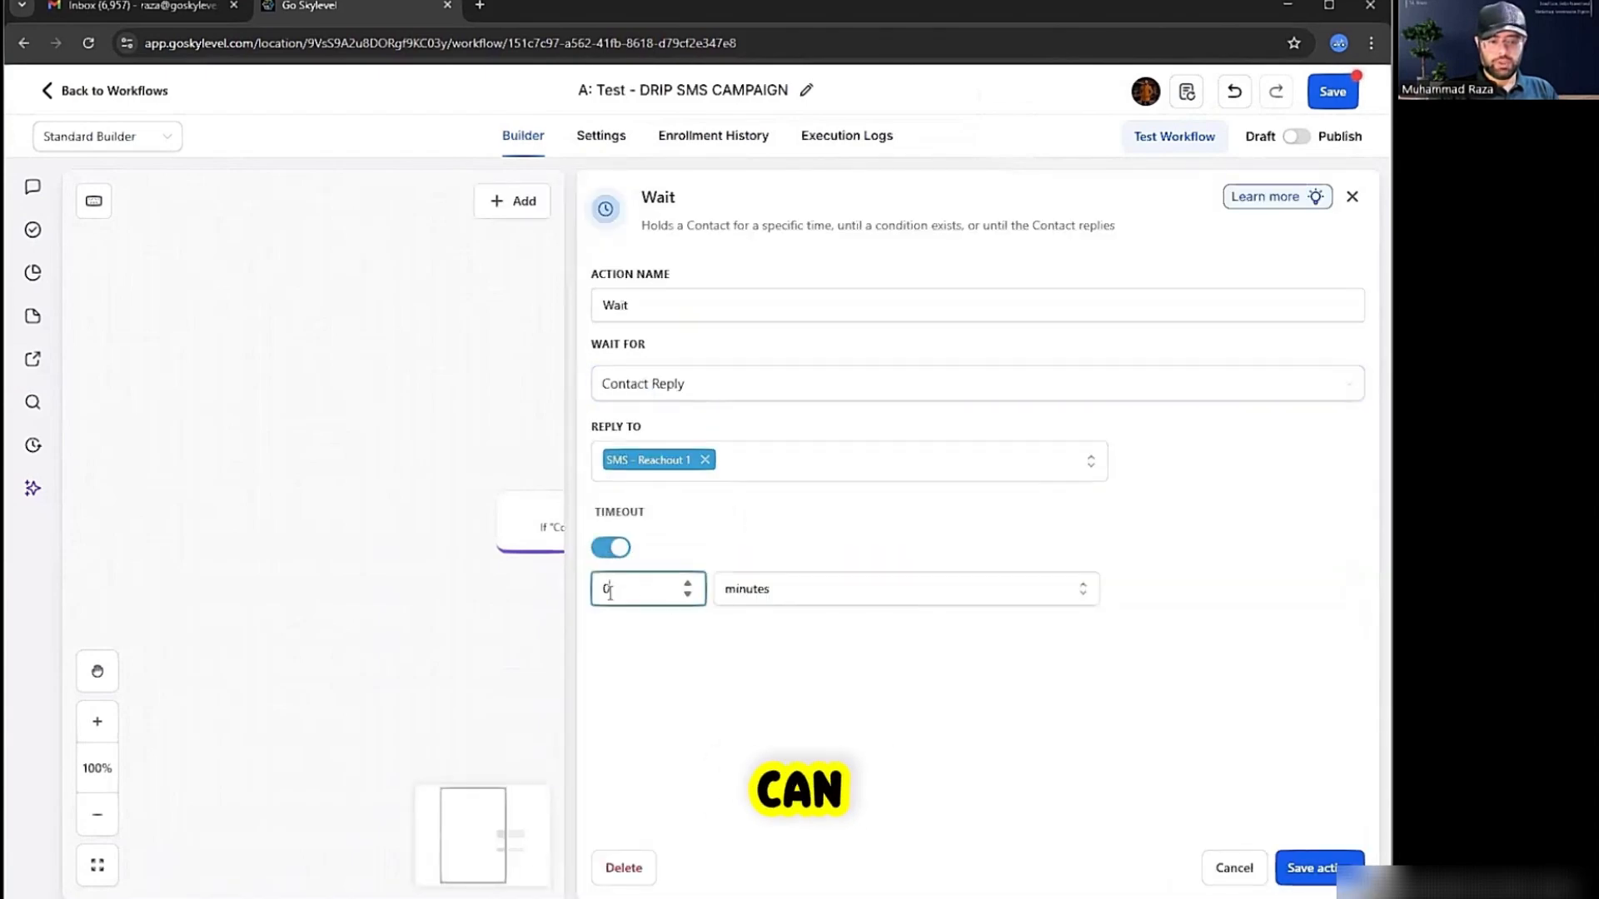
{"action": "type", "text": "3"}
{"action": "left_click", "coordinate": [824, 596]}
{"action": "left_click", "coordinate": [799, 632]}
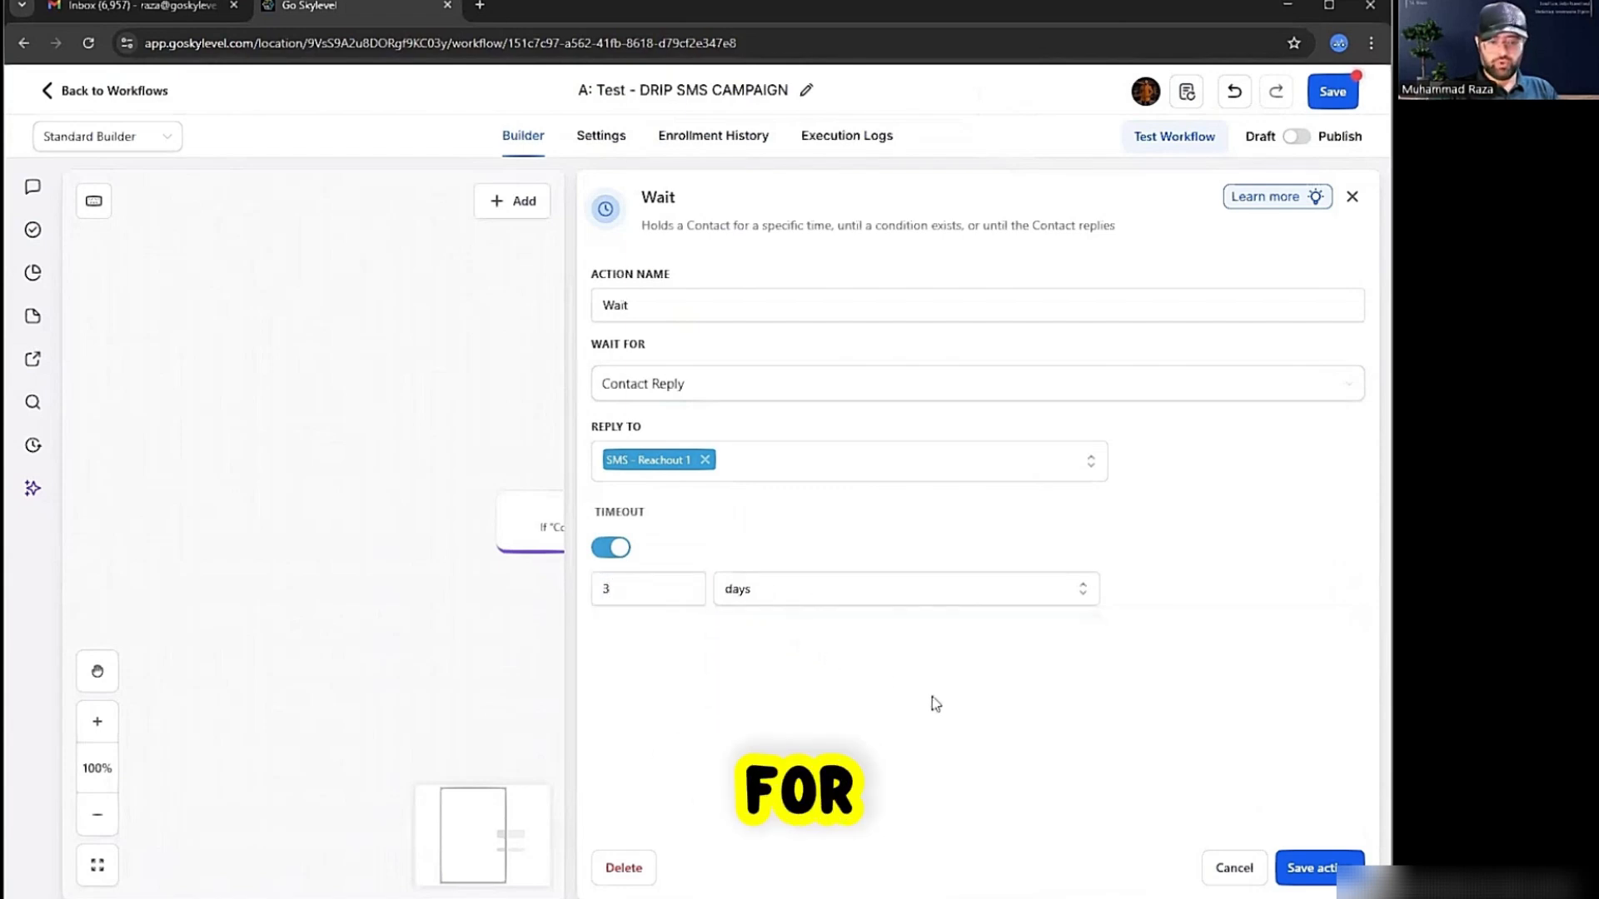
{"action": "left_click", "coordinate": [1290, 872]}
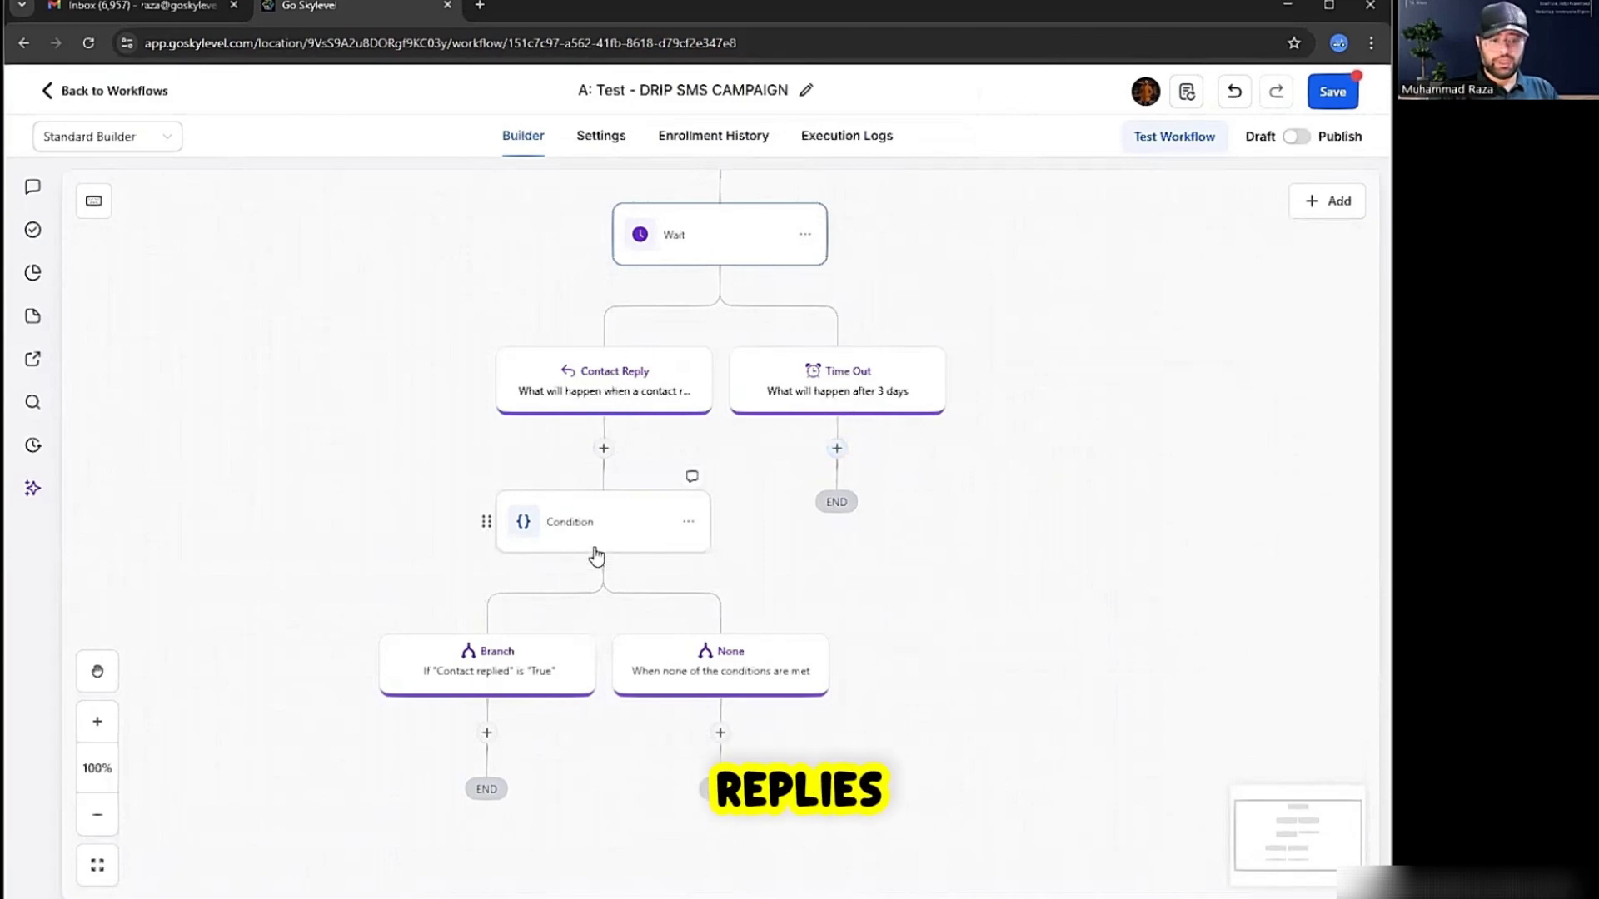
Change the condition's branch rule to Intent Type Is Positive/Yes and save the action.
{"action": "left_click", "coordinate": [671, 529]}
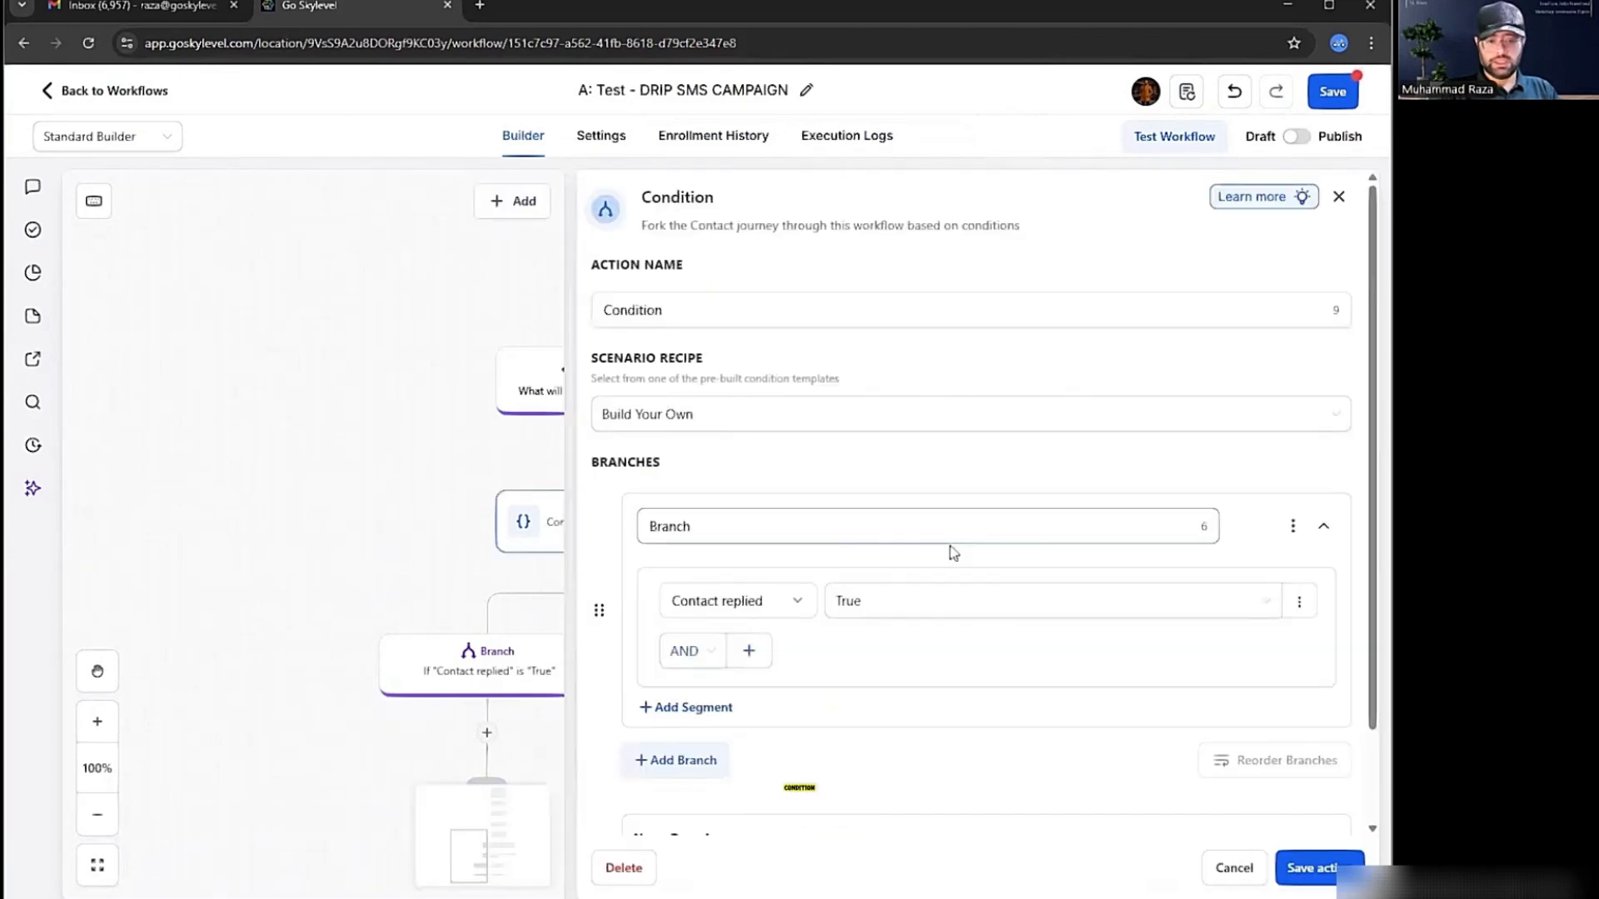
{"action": "left_click", "coordinate": [773, 612]}
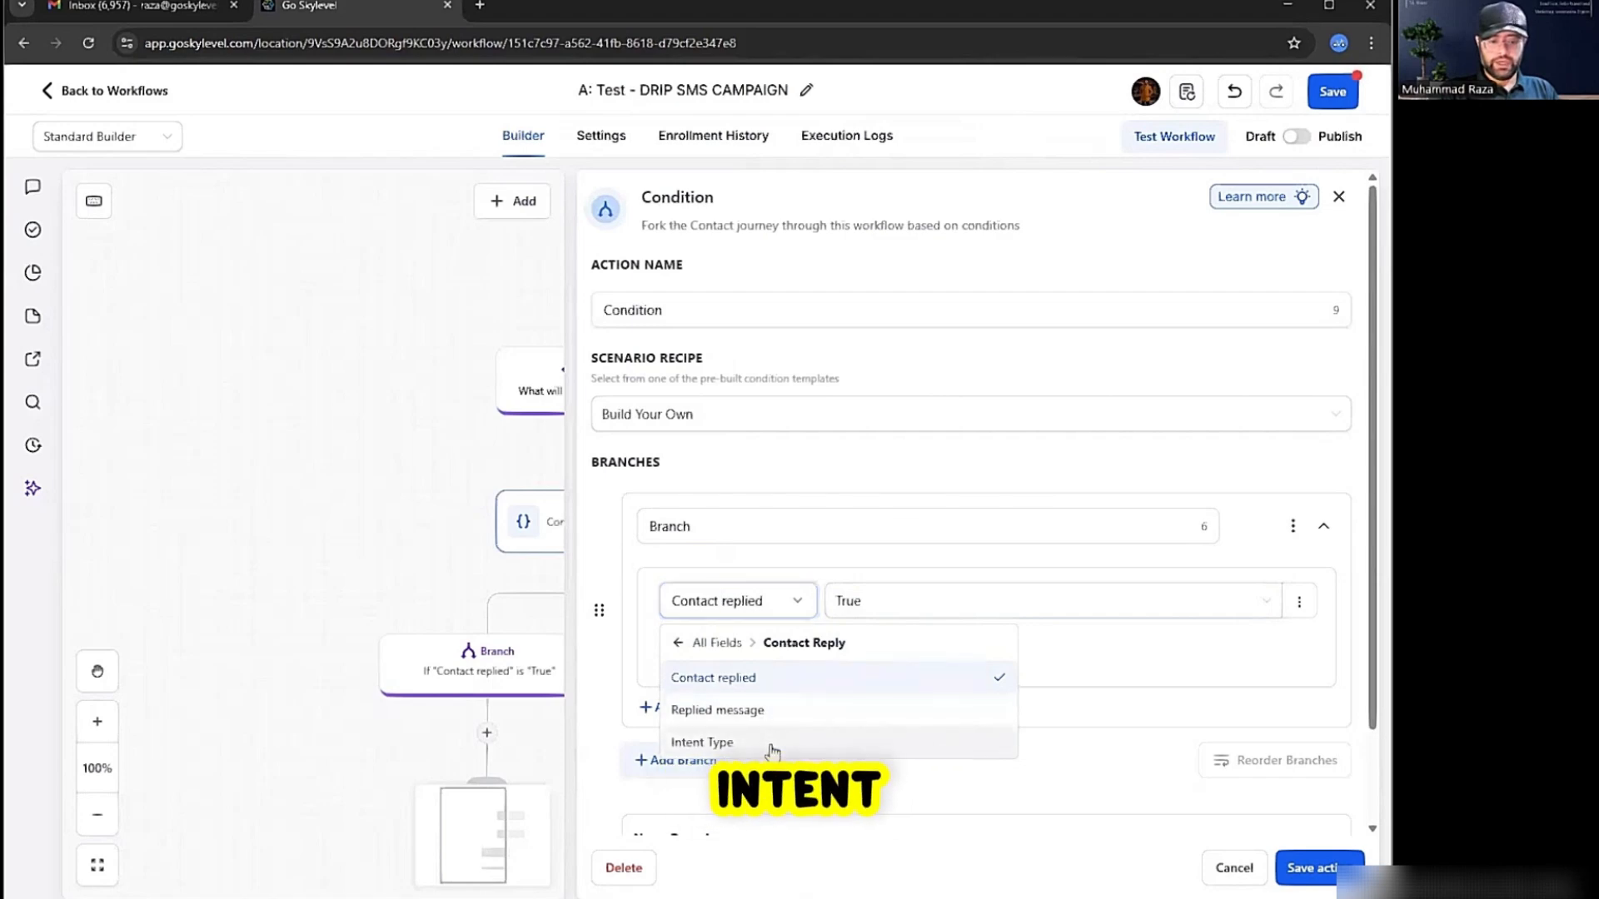
{"action": "left_click", "coordinate": [773, 742]}
{"action": "left_click", "coordinate": [937, 614]}
{"action": "left_click", "coordinate": [927, 645]}
{"action": "left_click", "coordinate": [1022, 608]}
{"action": "left_click", "coordinate": [1033, 642]}
{"action": "left_click", "coordinate": [1299, 867]}
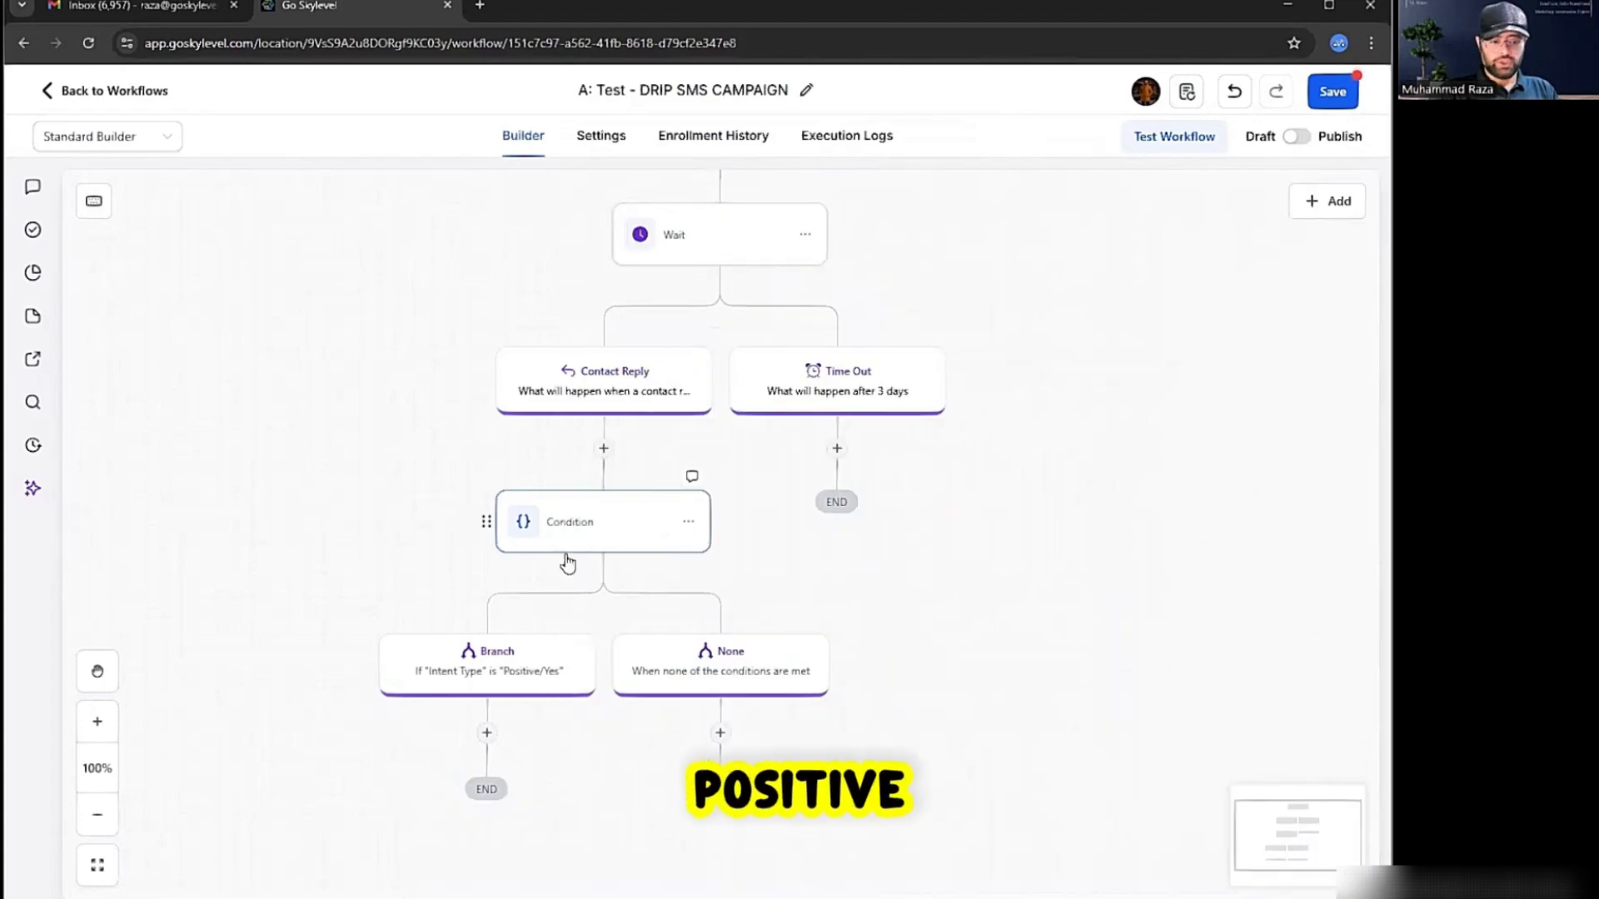
{"action": "left_click", "coordinate": [628, 553]}
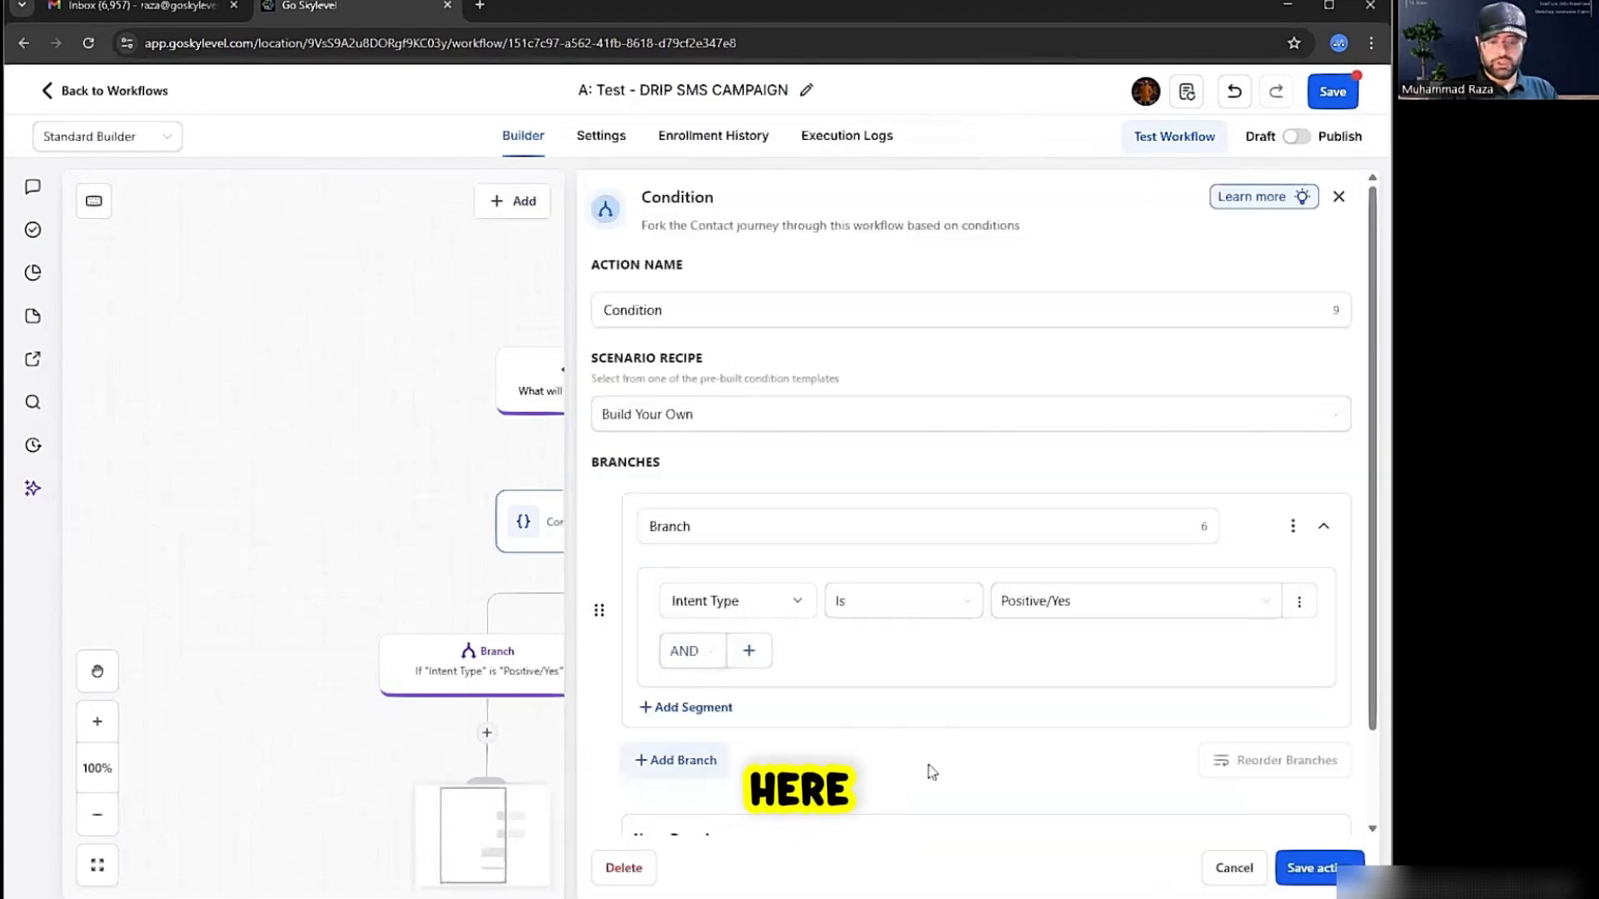
{"action": "scroll", "coordinate": [932, 772], "scroll_direction": "down", "scroll_amount": 2}
{"action": "left_click", "coordinate": [1212, 869]}
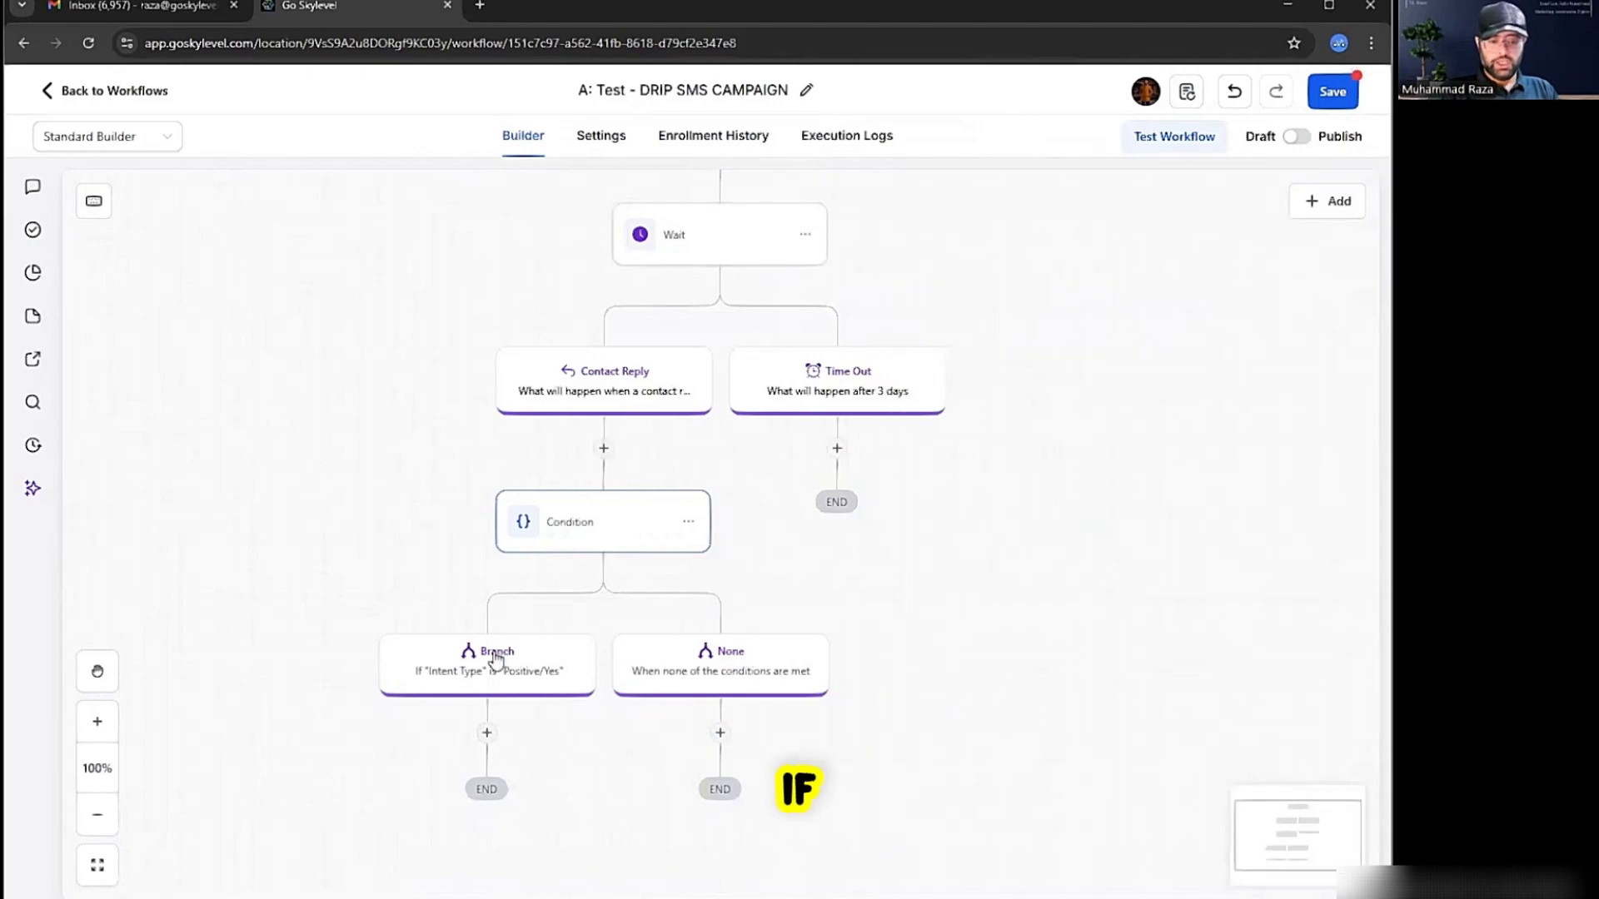
Clone the positive-intent branch in the Condition action and set the copy's Intent Type to Negative/No.
{"action": "left_click", "coordinate": [554, 523]}
{"action": "left_click", "coordinate": [1291, 528]}
{"action": "left_click", "coordinate": [1234, 535]}
{"action": "scroll", "coordinate": [1053, 595], "scroll_direction": "down", "scroll_amount": 4}
{"action": "left_click", "coordinate": [1060, 493]}
{"action": "left_click", "coordinate": [1039, 561]}
Rename the cloned branch as Negative Intent and save the Condition action.
{"action": "left_click", "coordinate": [709, 428]}
{"action": "key", "text": "ctrl+a"}
{"action": "type", "text": "N"}
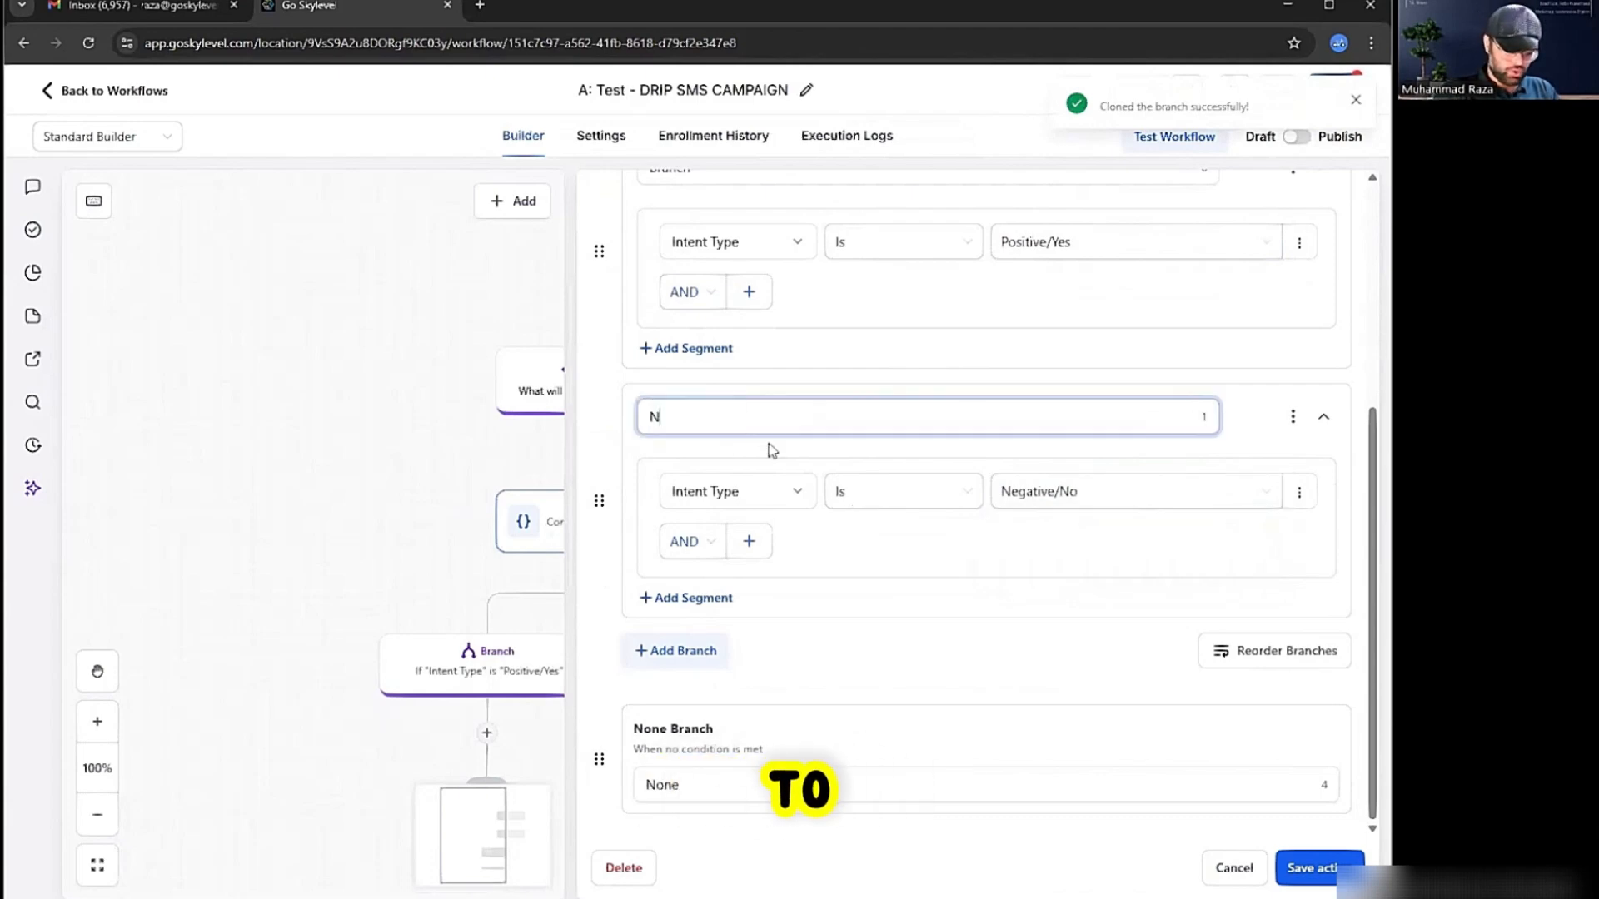
{"action": "type", "text": "egative Intent"}
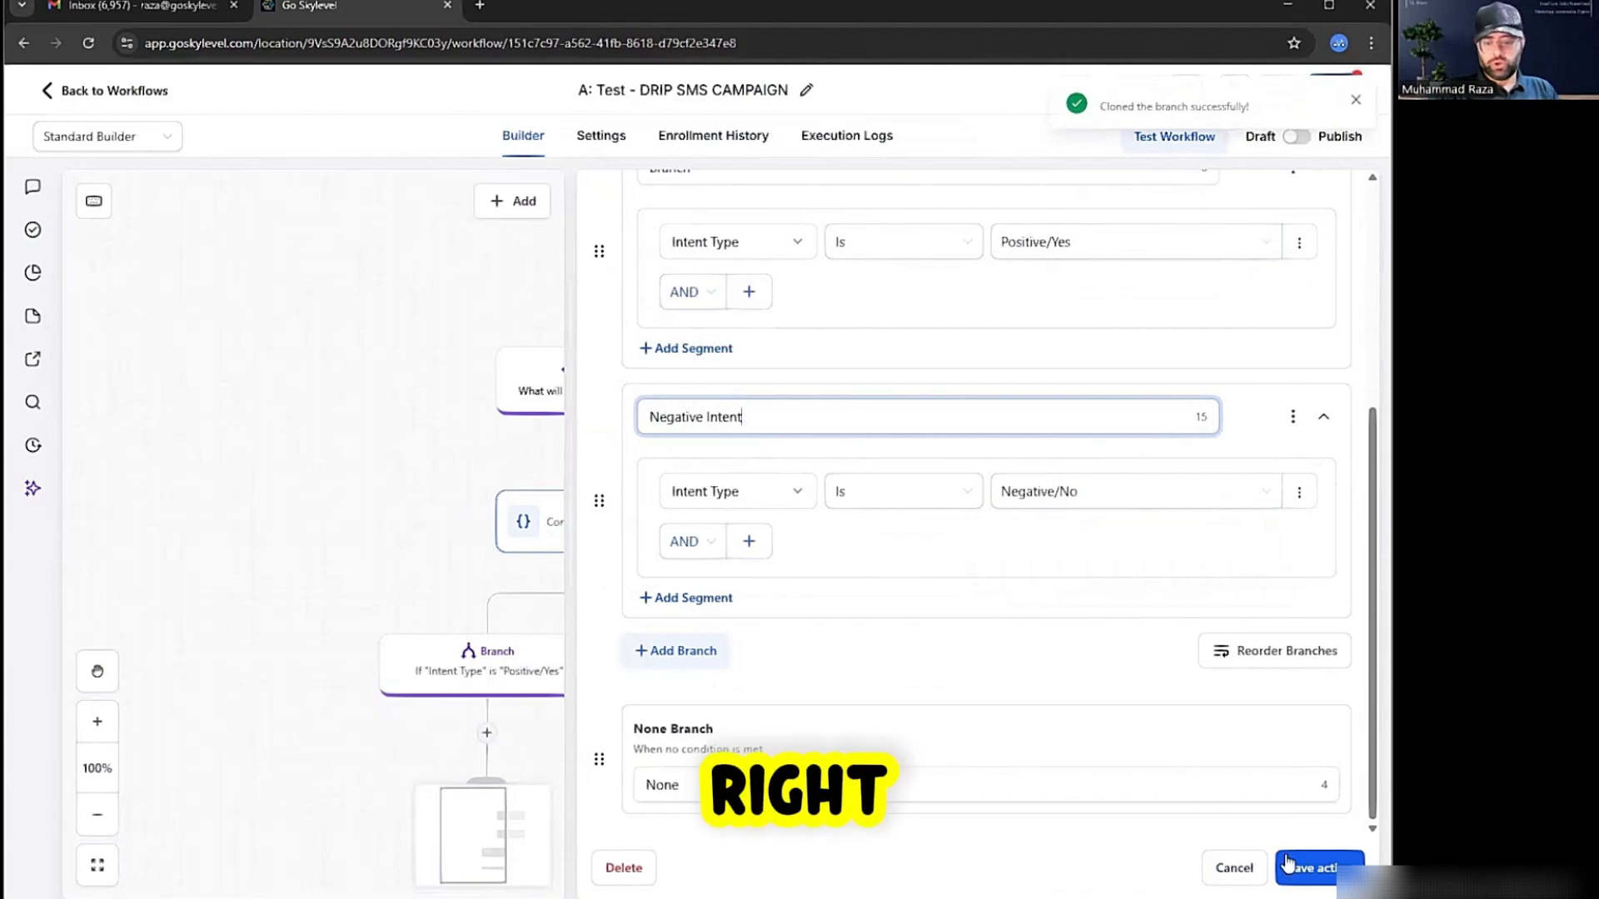
{"action": "left_click", "coordinate": [1292, 867]}
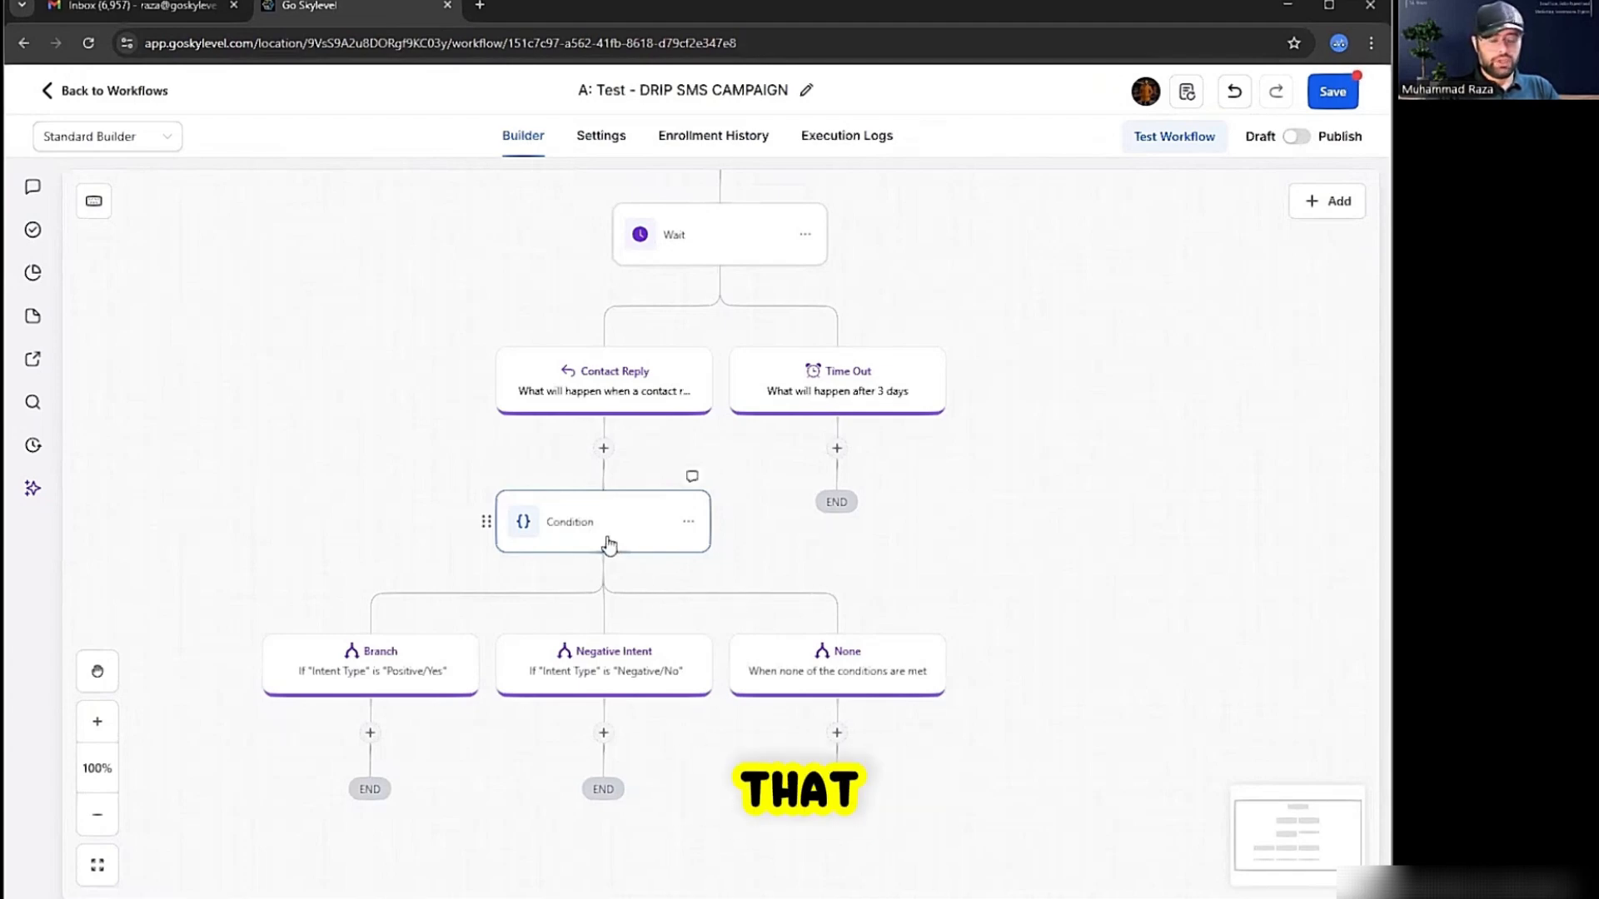
{"action": "scroll", "coordinate": [609, 545], "scroll_direction": "up", "scroll_amount": 5}
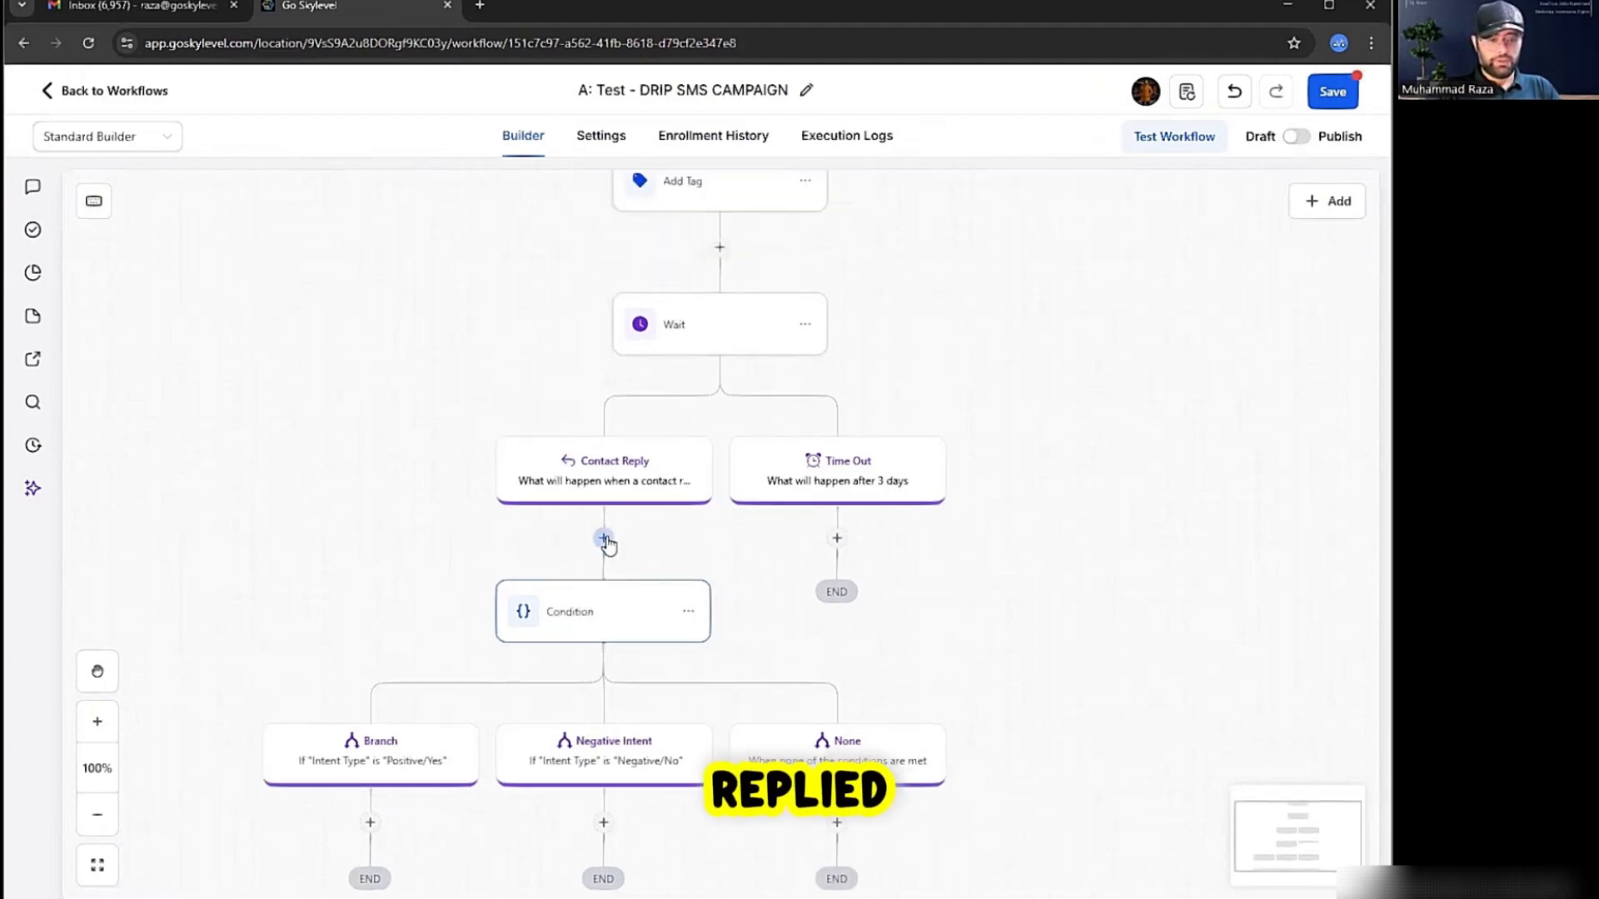
Browse the actions available for the Condition's None branch without adding one.
{"action": "scroll", "coordinate": [881, 527], "scroll_direction": "down", "scroll_amount": 4}
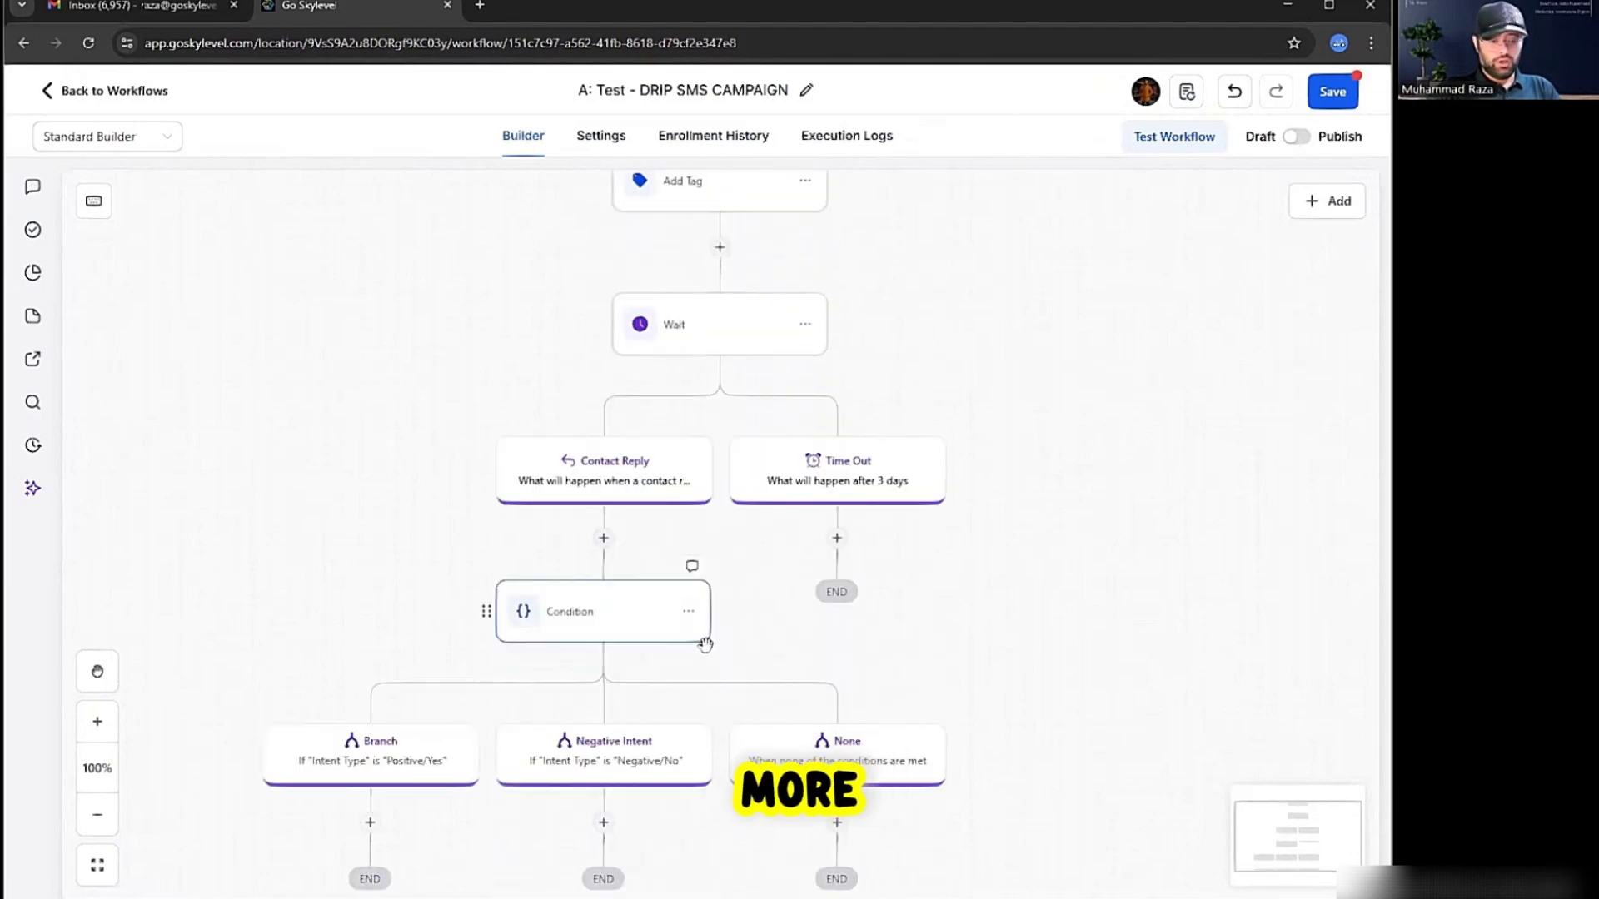
{"action": "scroll", "coordinate": [704, 627], "scroll_direction": "down", "scroll_amount": 2}
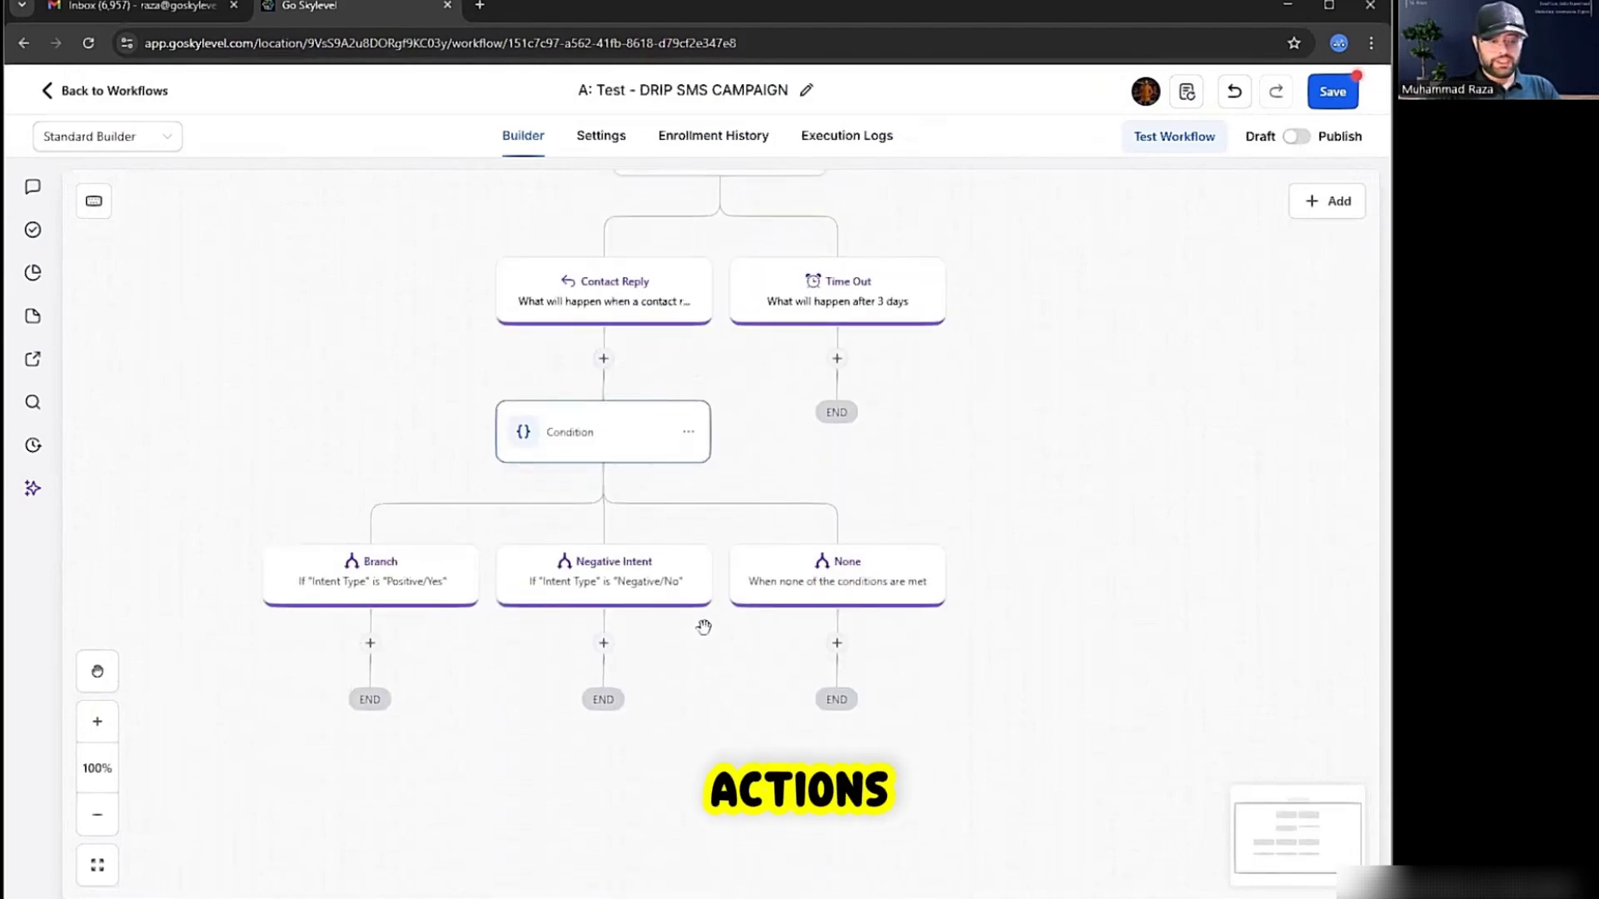
{"action": "left_click", "coordinate": [837, 643]}
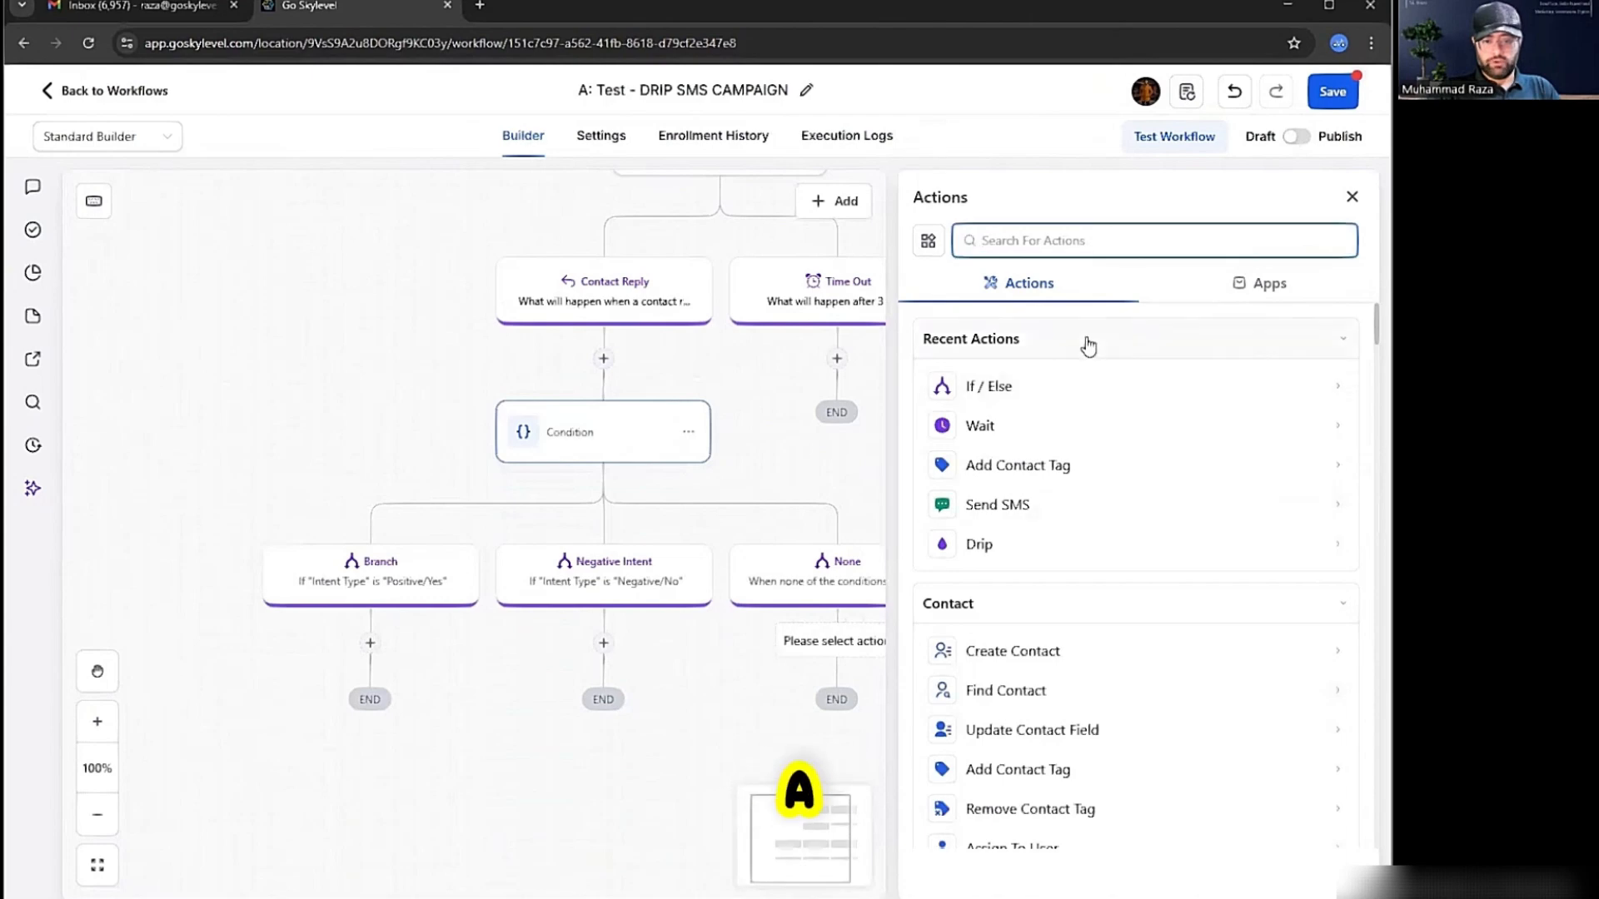
{"action": "scroll", "coordinate": [1088, 364], "scroll_direction": "down", "scroll_amount": 8}
{"action": "scroll", "coordinate": [1091, 535], "scroll_direction": "down", "scroll_amount": 15}
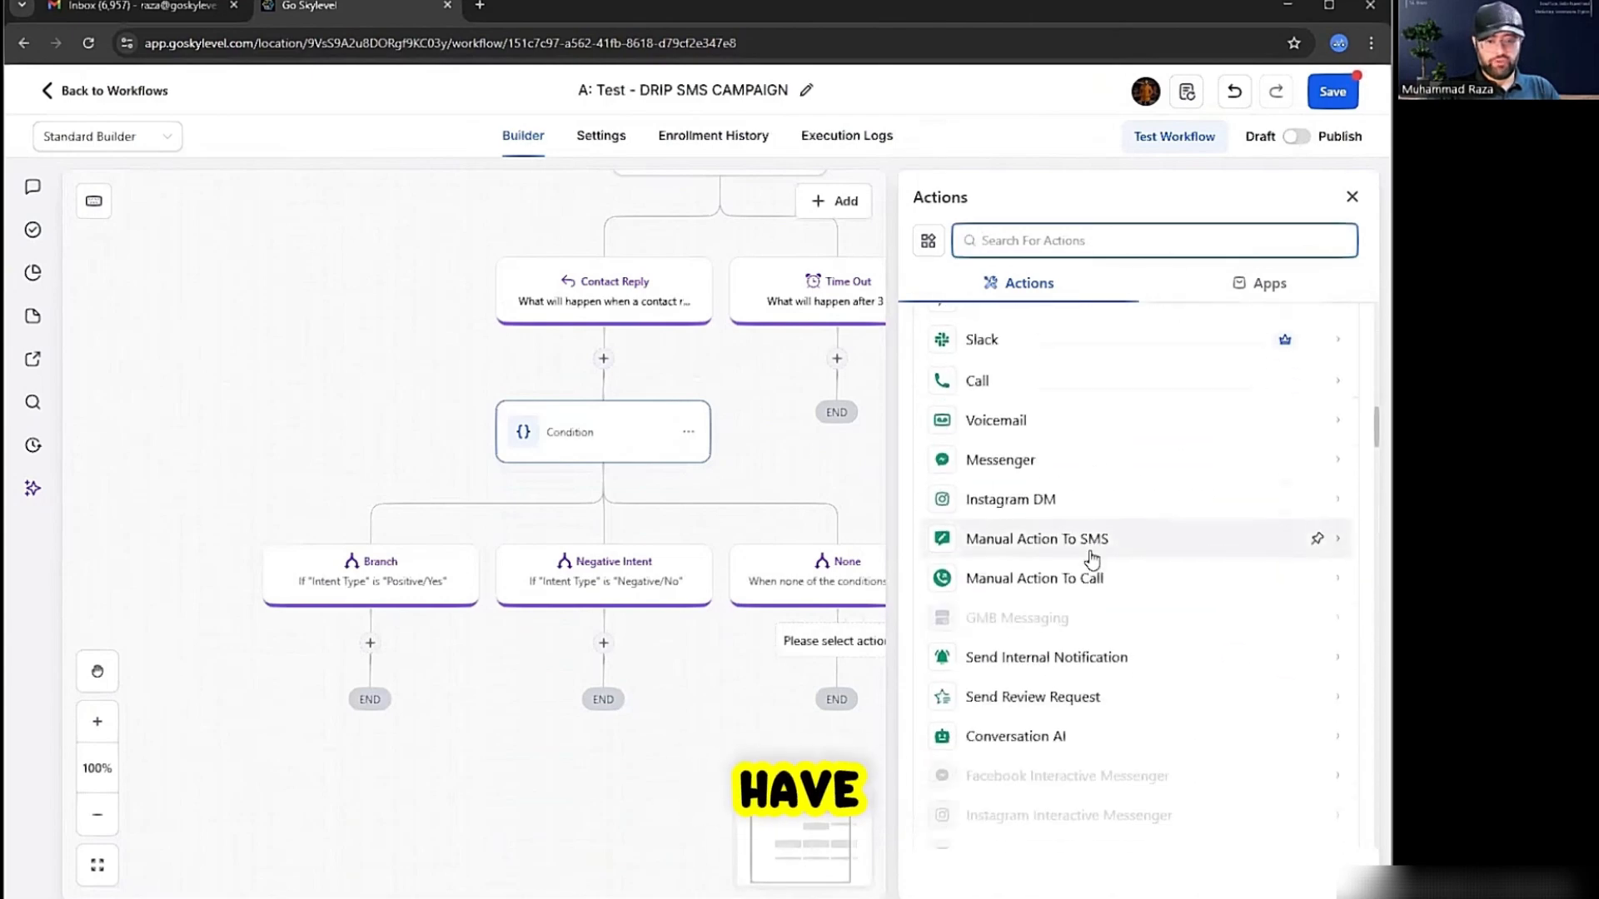
{"action": "left_click", "coordinate": [1352, 197]}
Review the workflow sequence from the trigger down to the Condition and check the Wait action's reply and timeout settings.
{"action": "scroll", "coordinate": [952, 451], "scroll_direction": "up", "scroll_amount": 7}
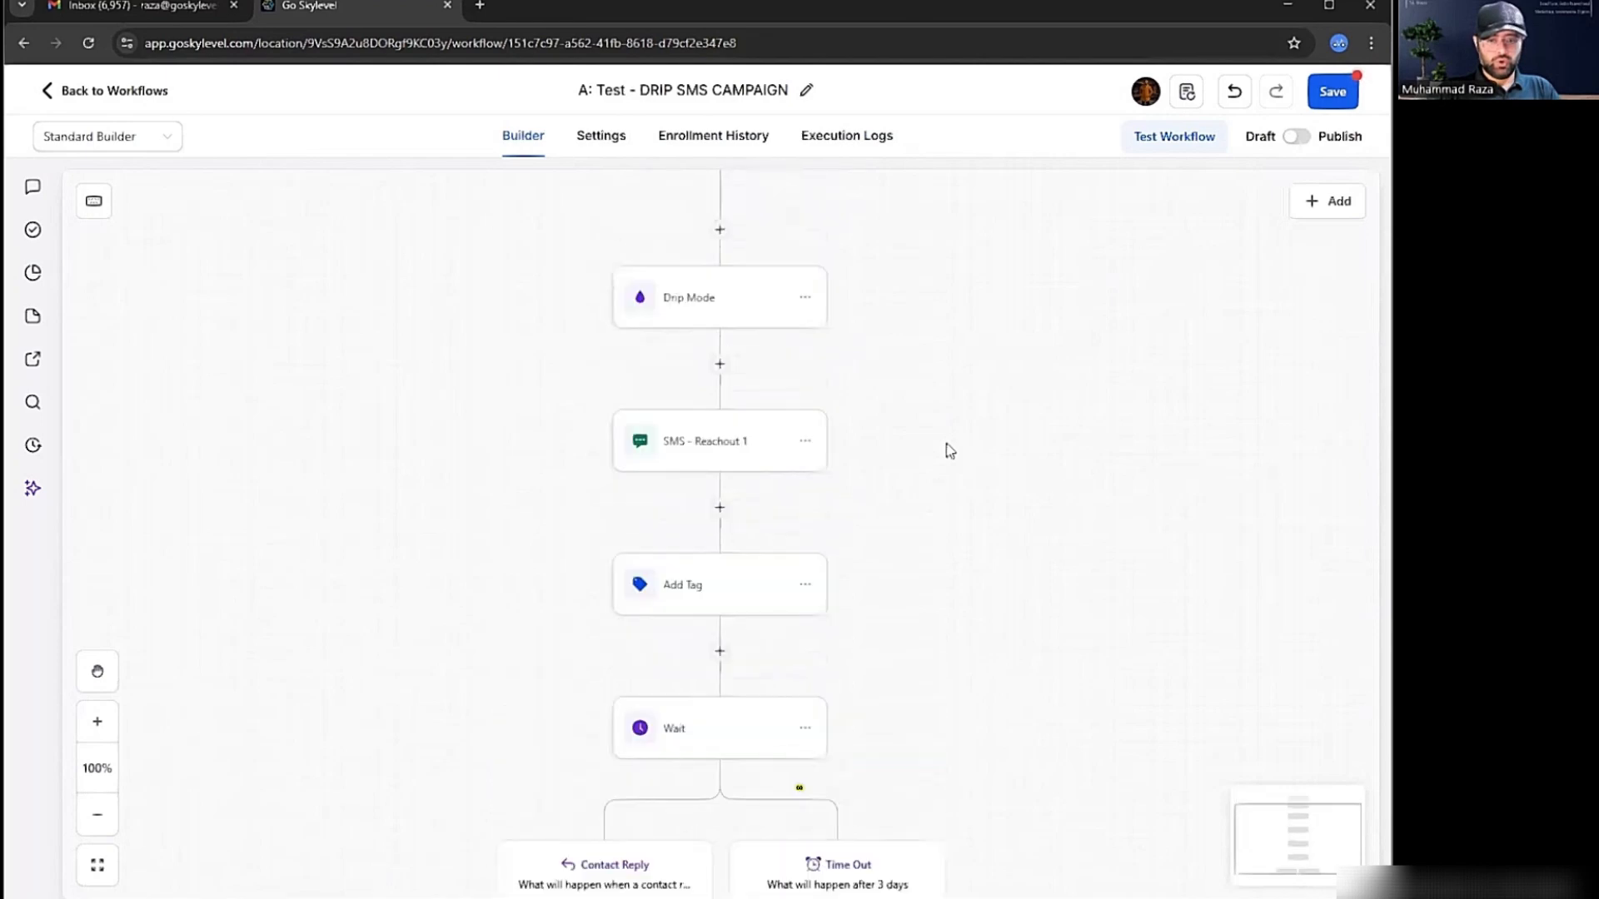
{"action": "scroll", "coordinate": [735, 314], "scroll_direction": "up", "scroll_amount": 2}
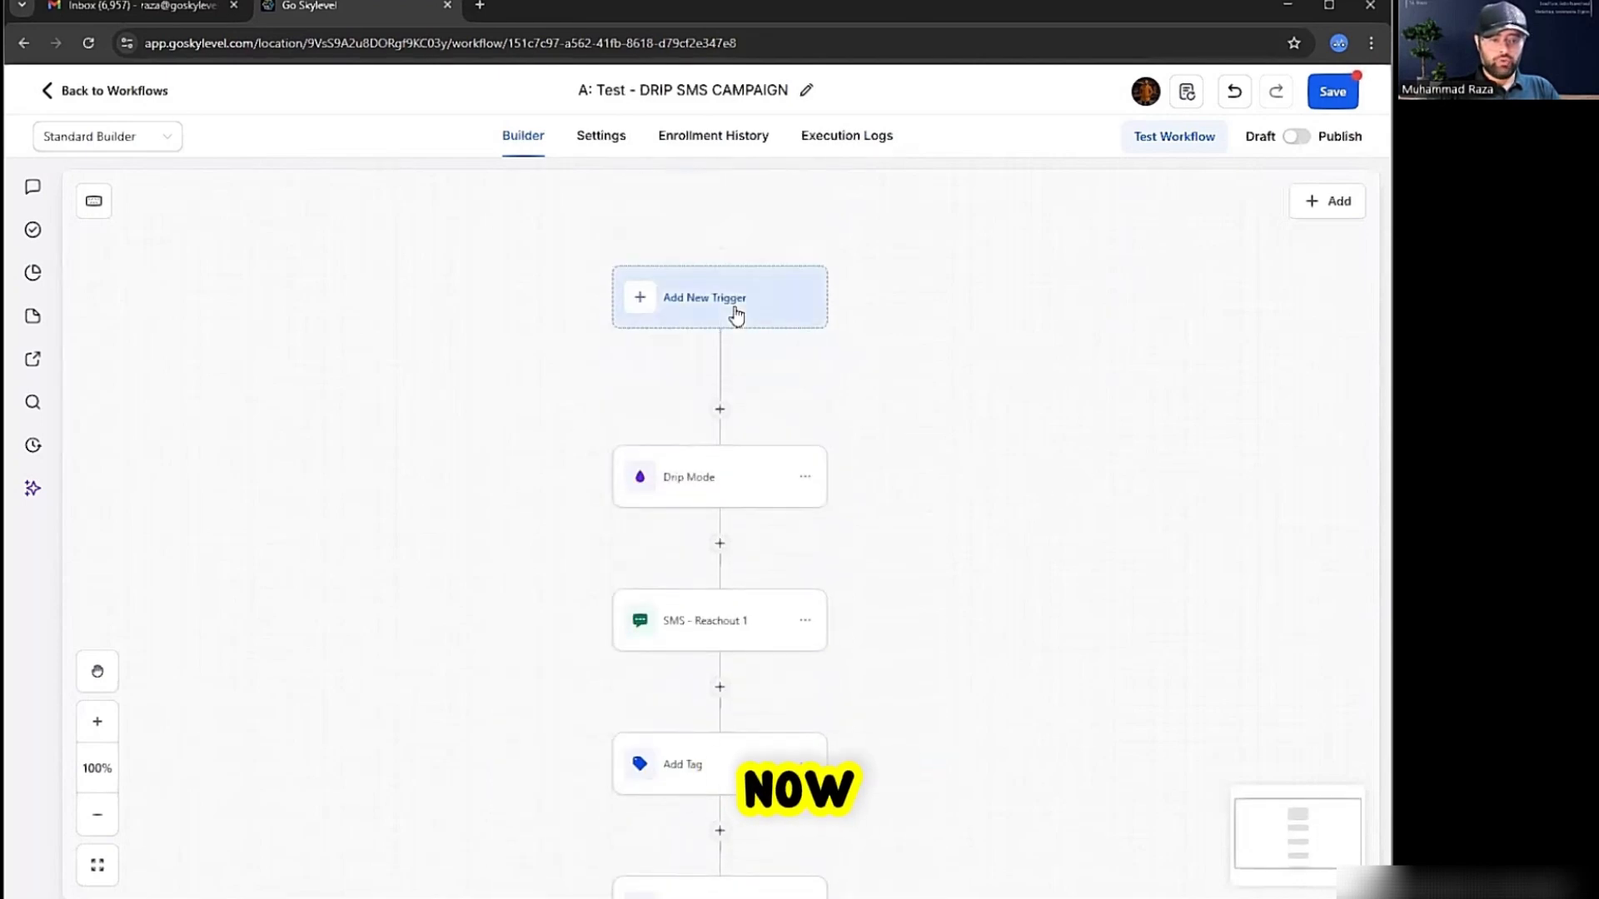
{"action": "scroll", "coordinate": [747, 408], "scroll_direction": "down", "scroll_amount": 1}
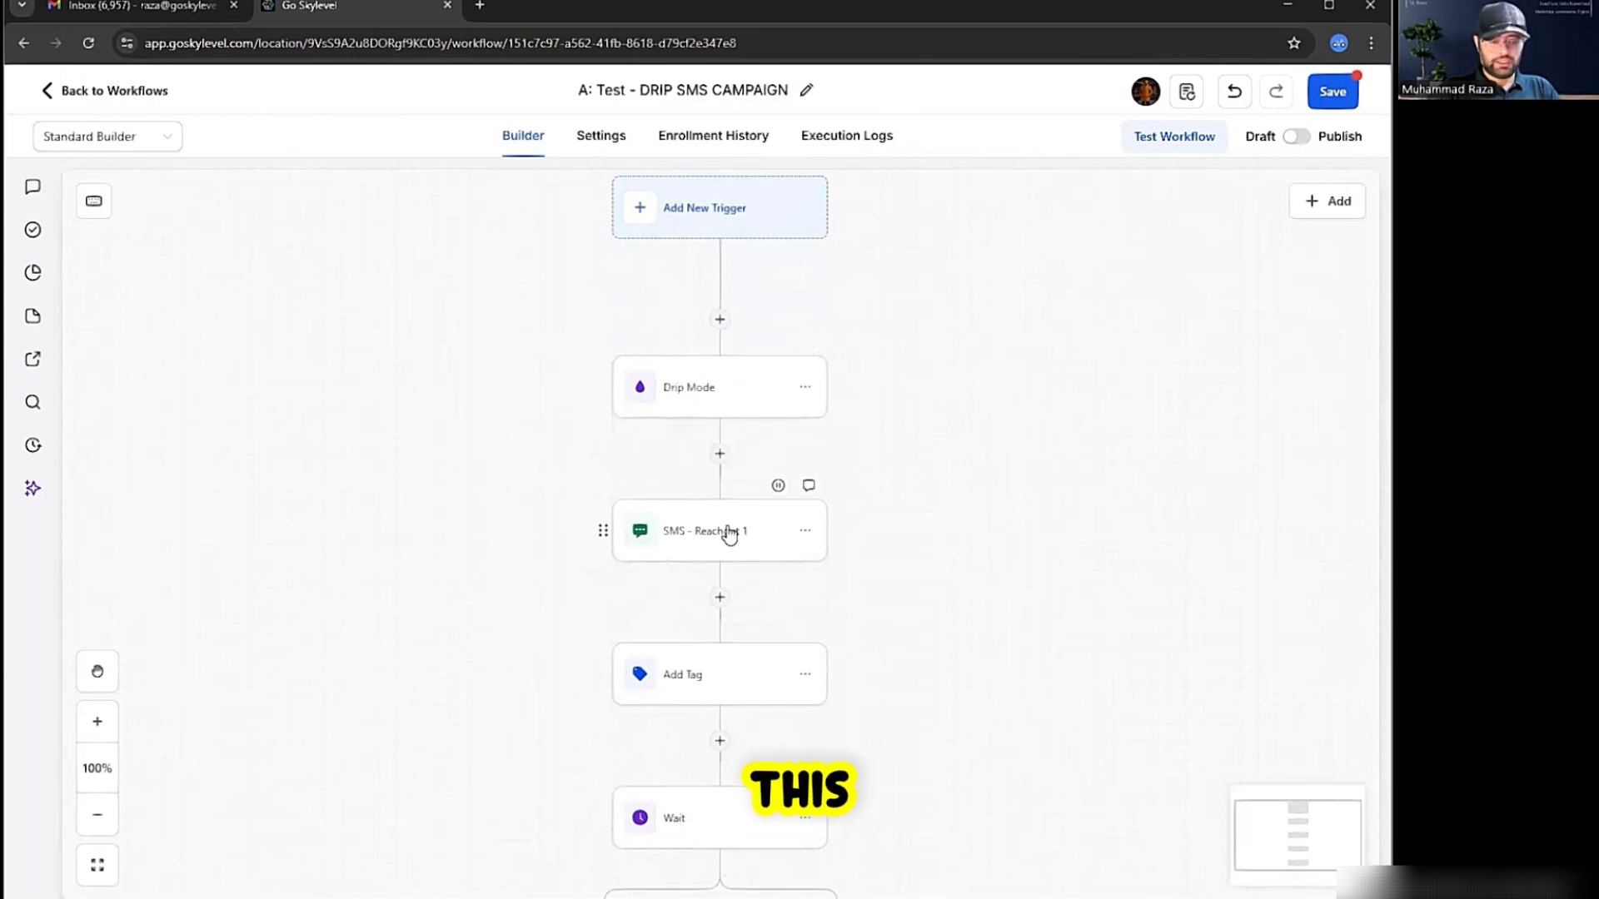
{"action": "scroll", "coordinate": [729, 533], "scroll_direction": "down", "scroll_amount": 3}
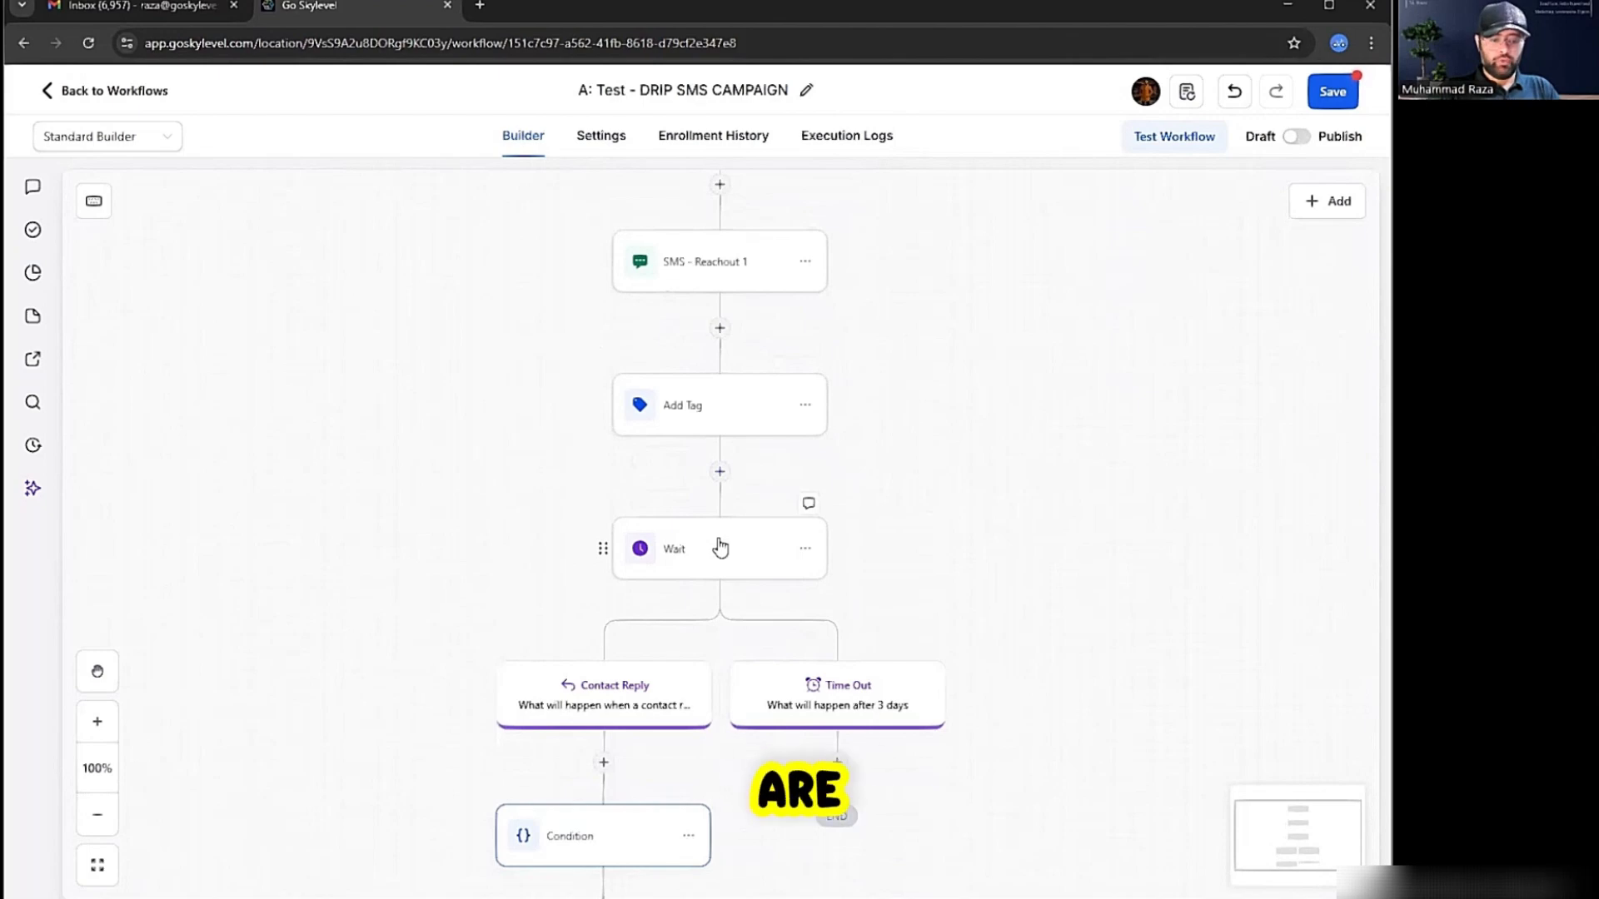
{"action": "scroll", "coordinate": [718, 547], "scroll_direction": "down", "scroll_amount": 2}
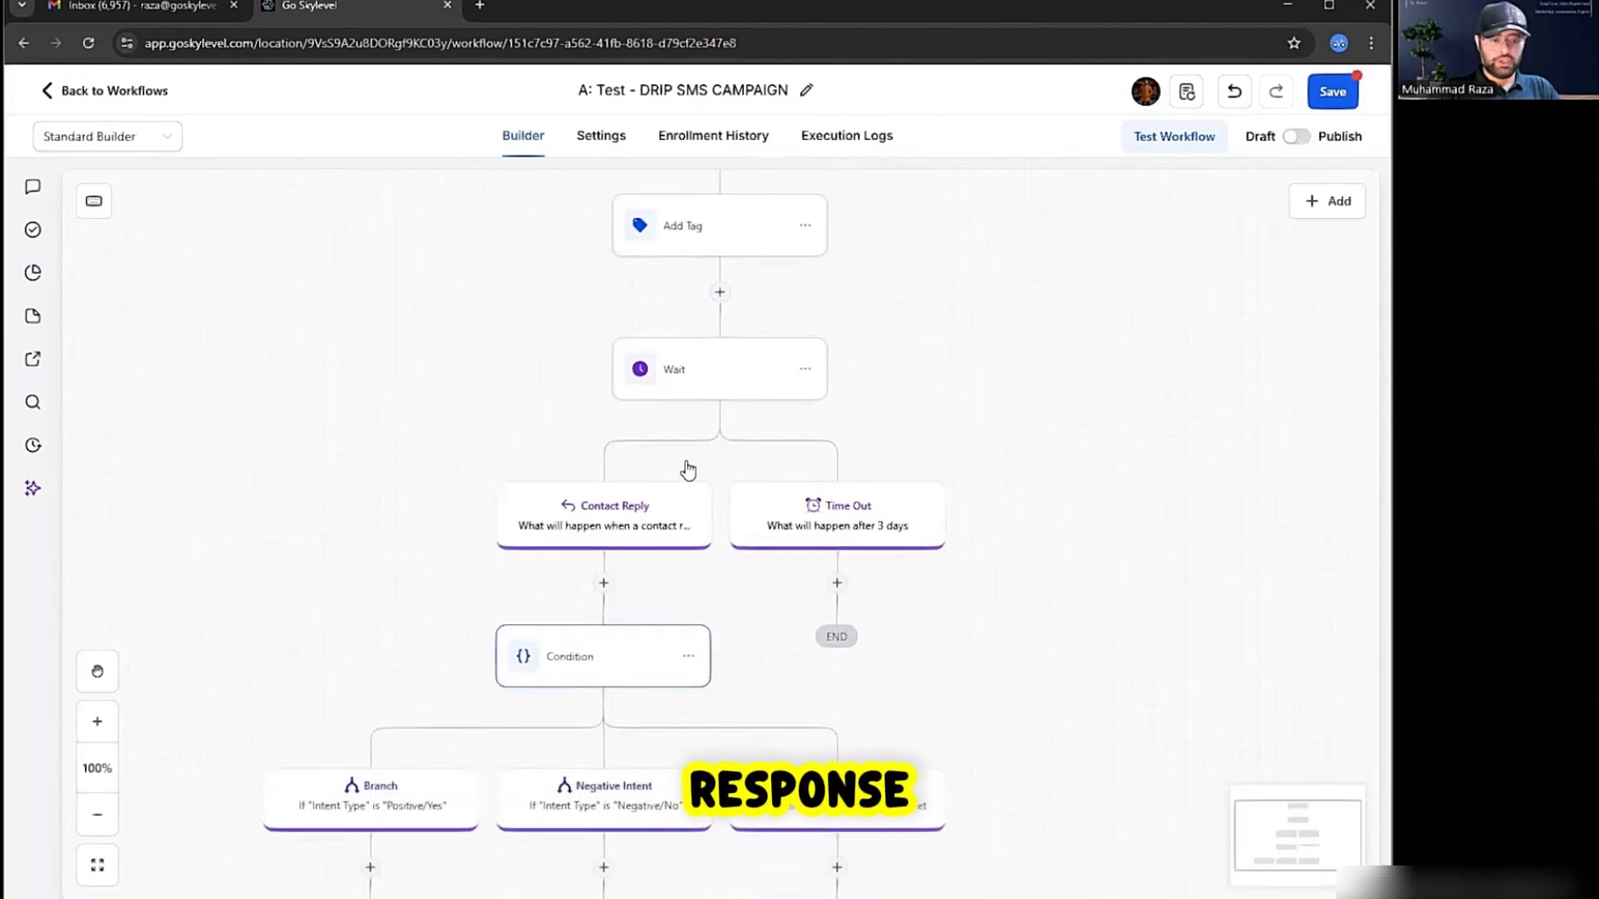
{"action": "left_click", "coordinate": [697, 394]}
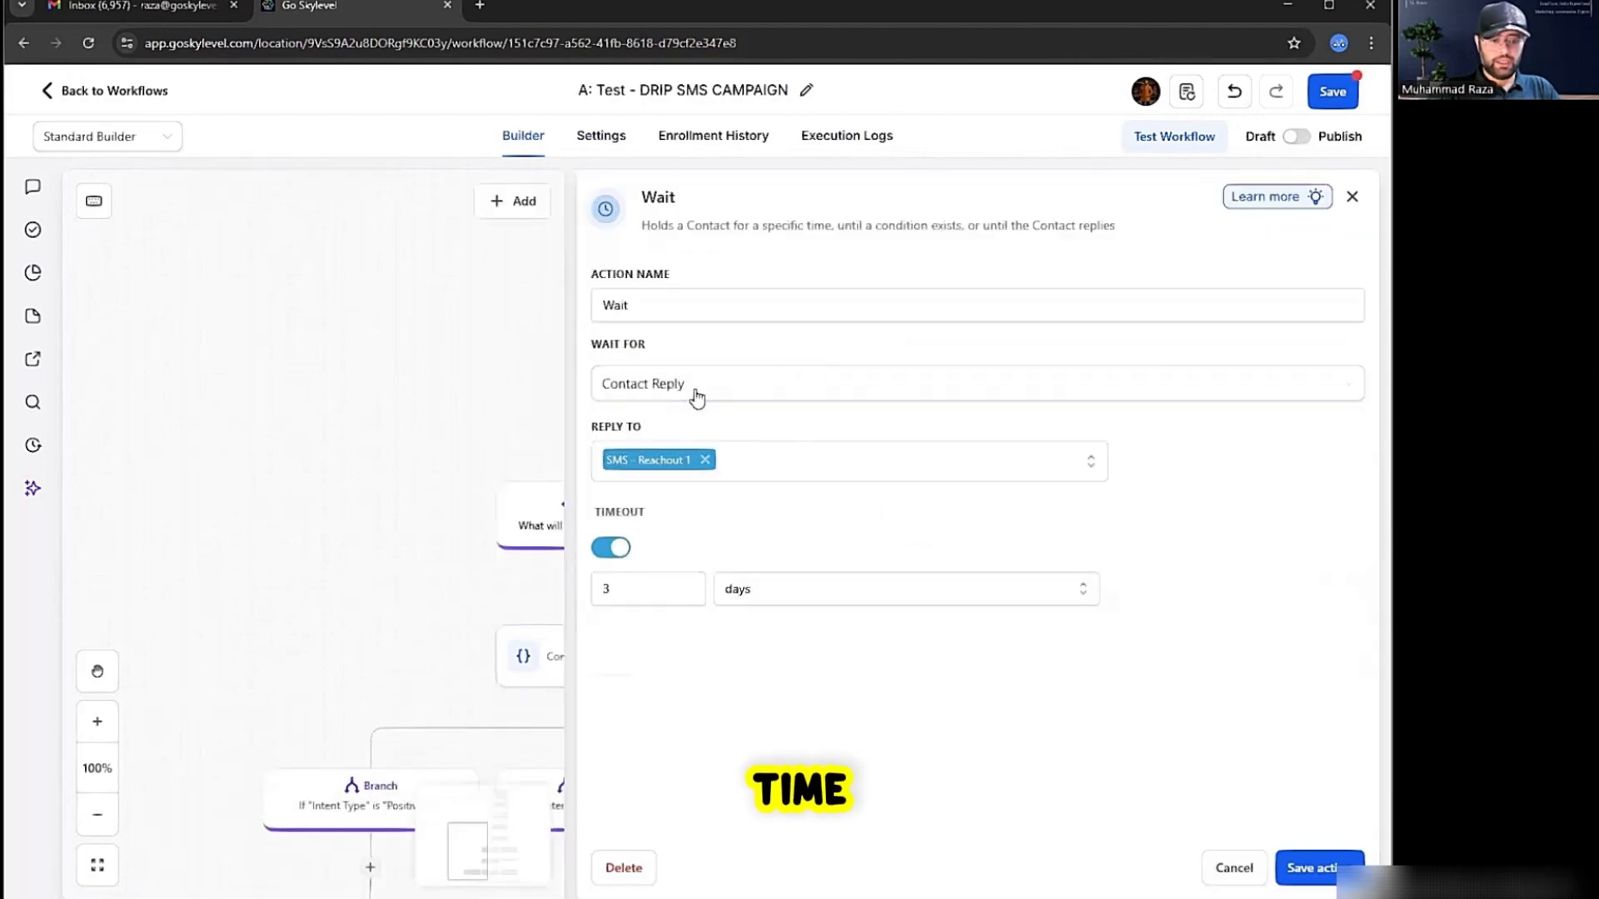
{"action": "left_click", "coordinate": [533, 358]}
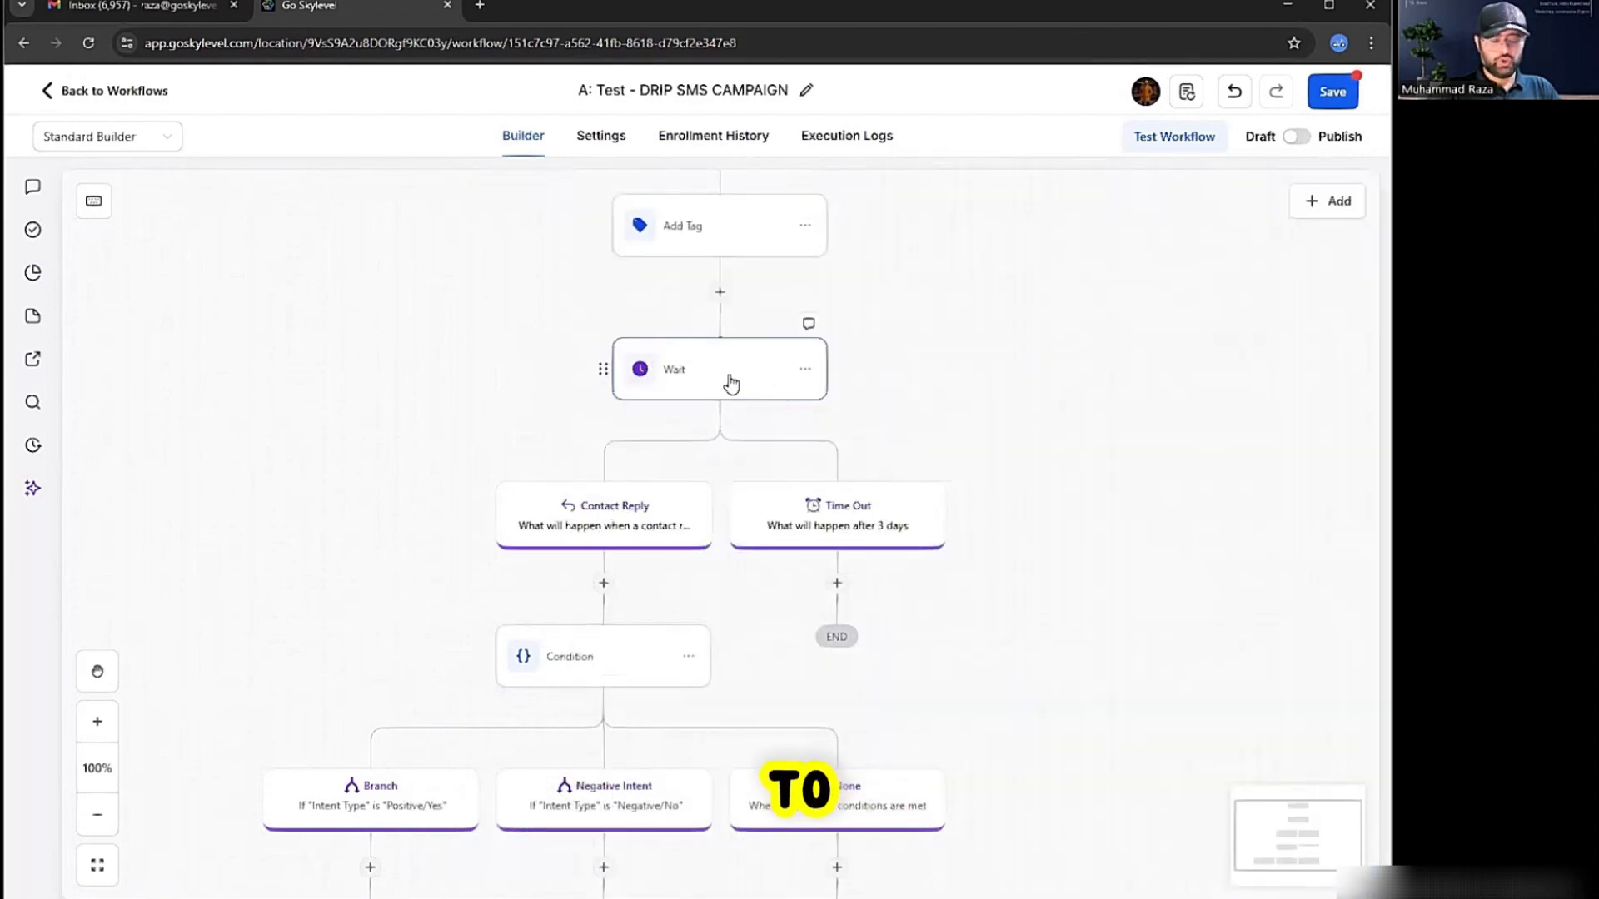
Add an Add Contact Tag action with the tag "inactive" to the Time Out branch and save it.
{"action": "left_click", "coordinate": [837, 583]}
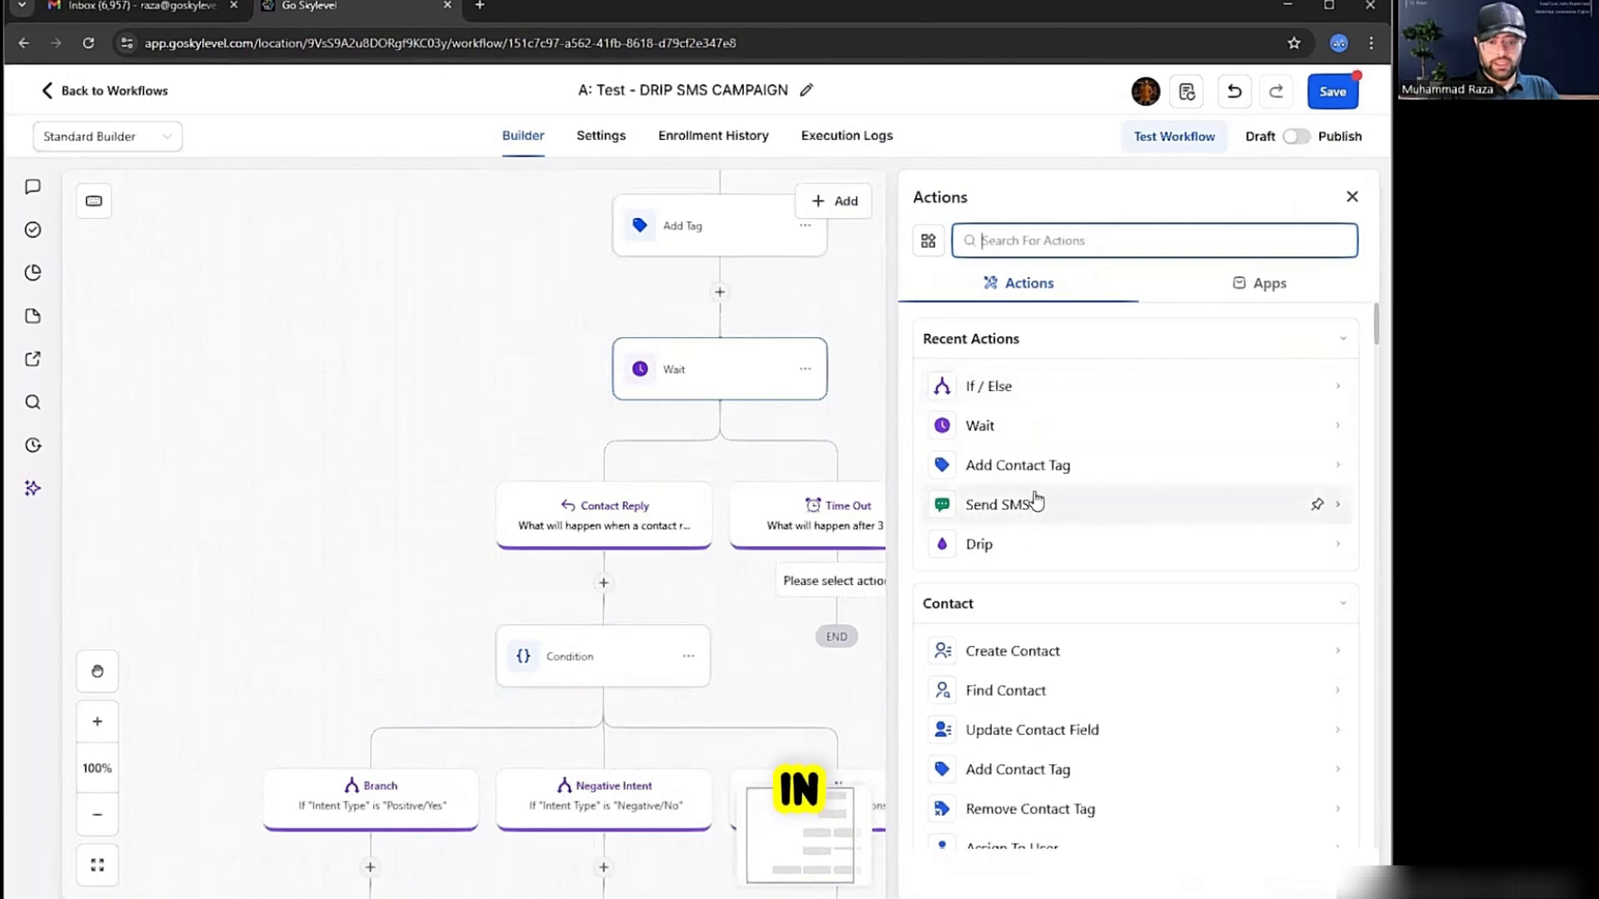
{"action": "left_click", "coordinate": [1032, 467]}
{"action": "left_click", "coordinate": [973, 398]}
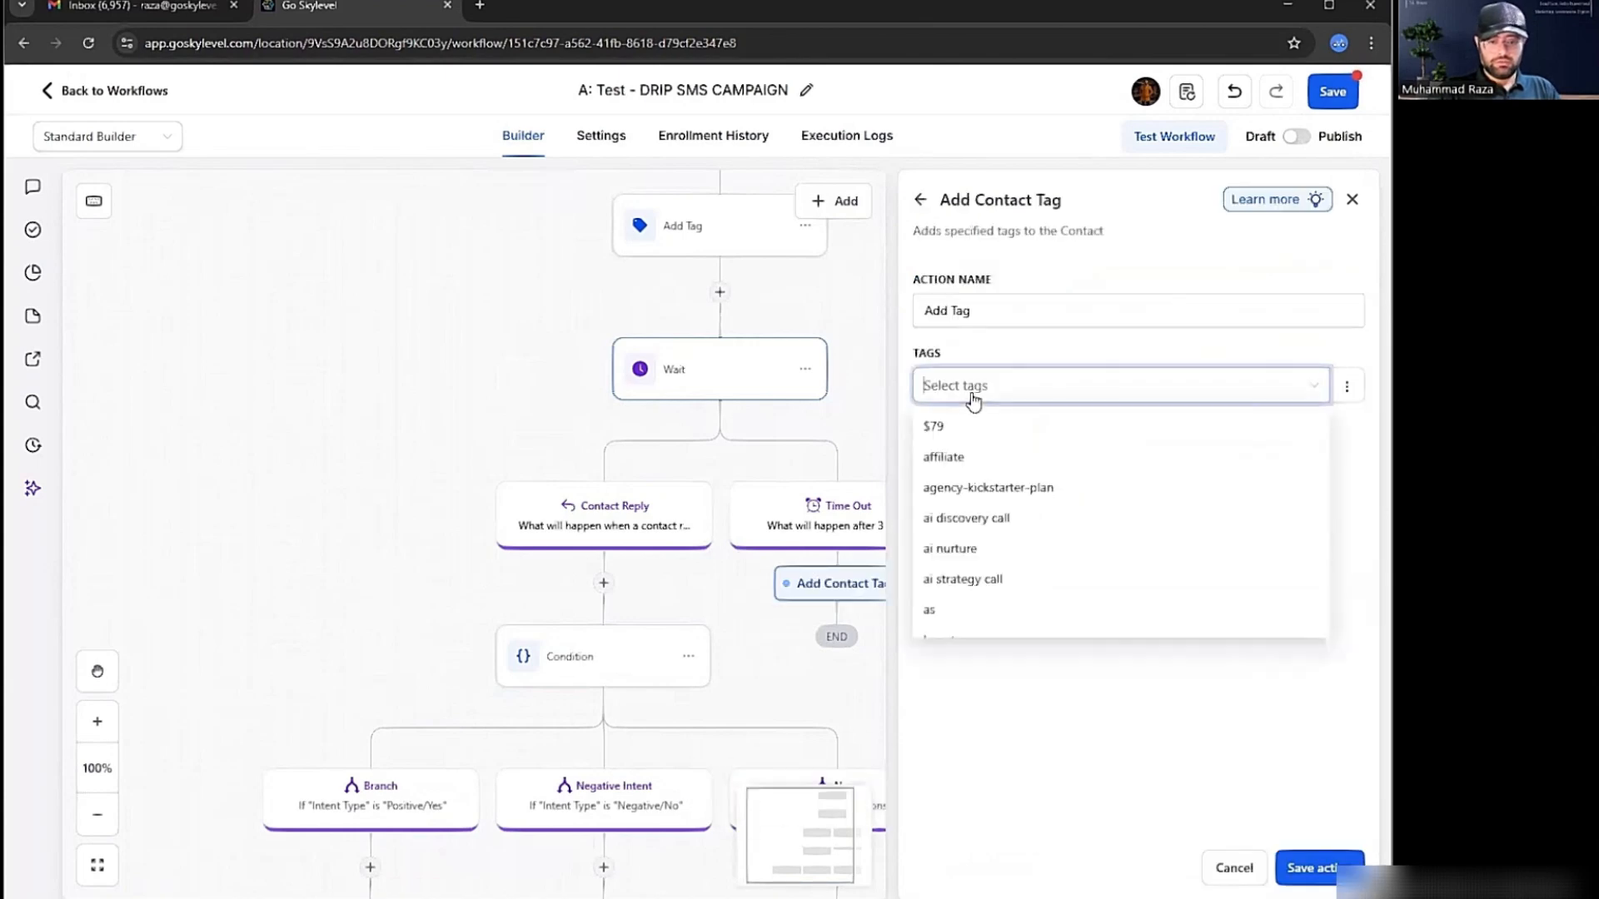
{"action": "type", "text": "inacti"}
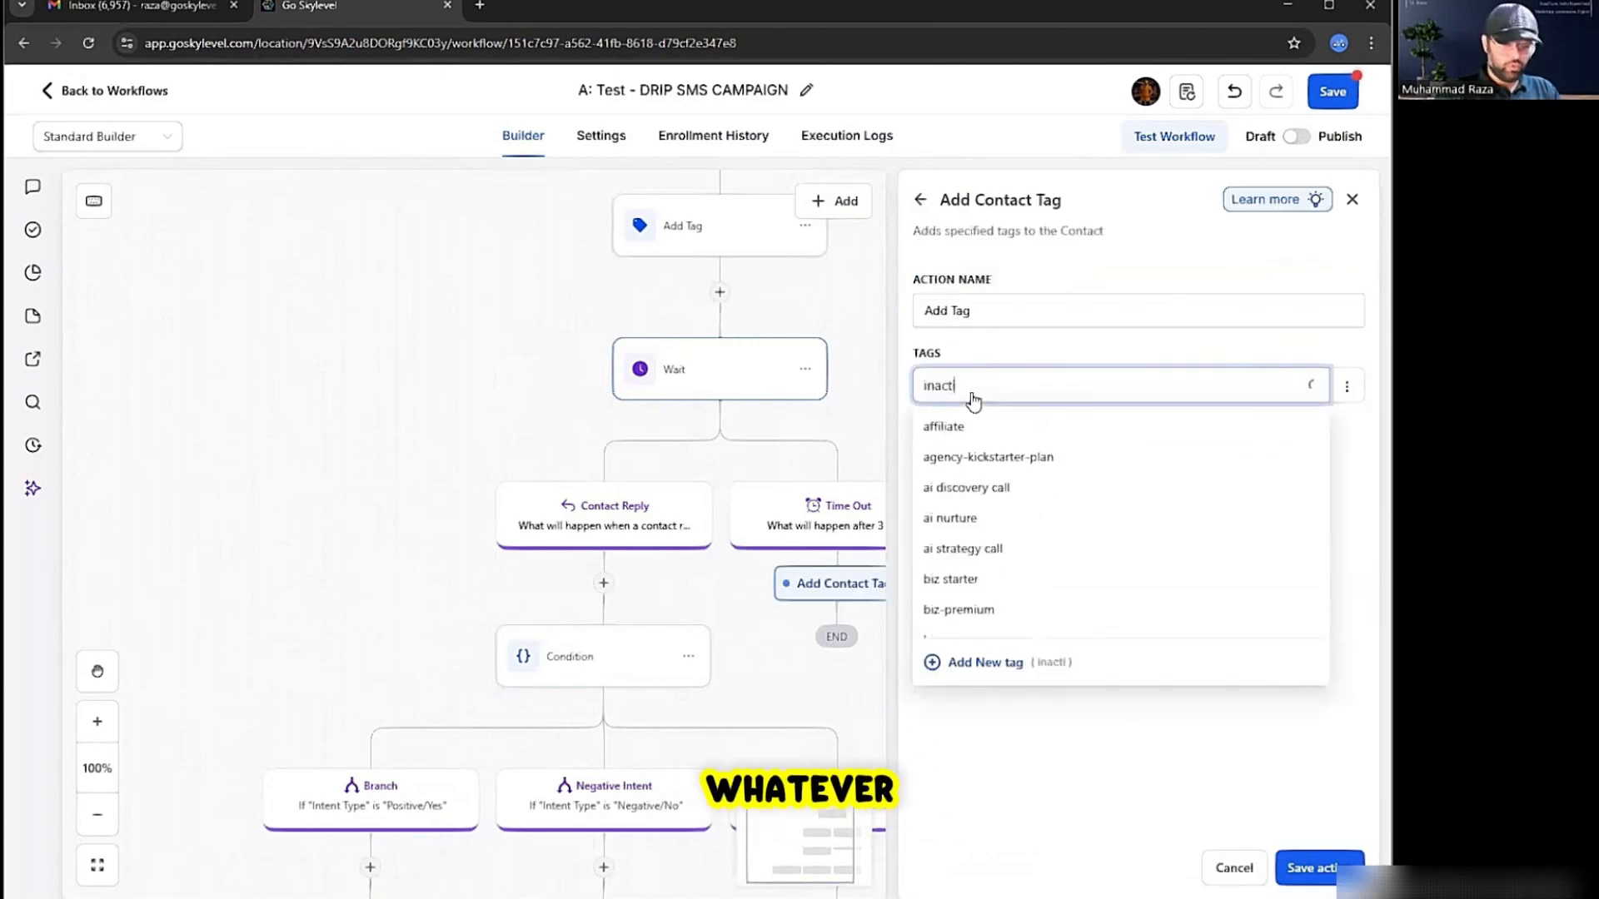
{"action": "type", "text": "ve"}
{"action": "key", "text": "Return"}
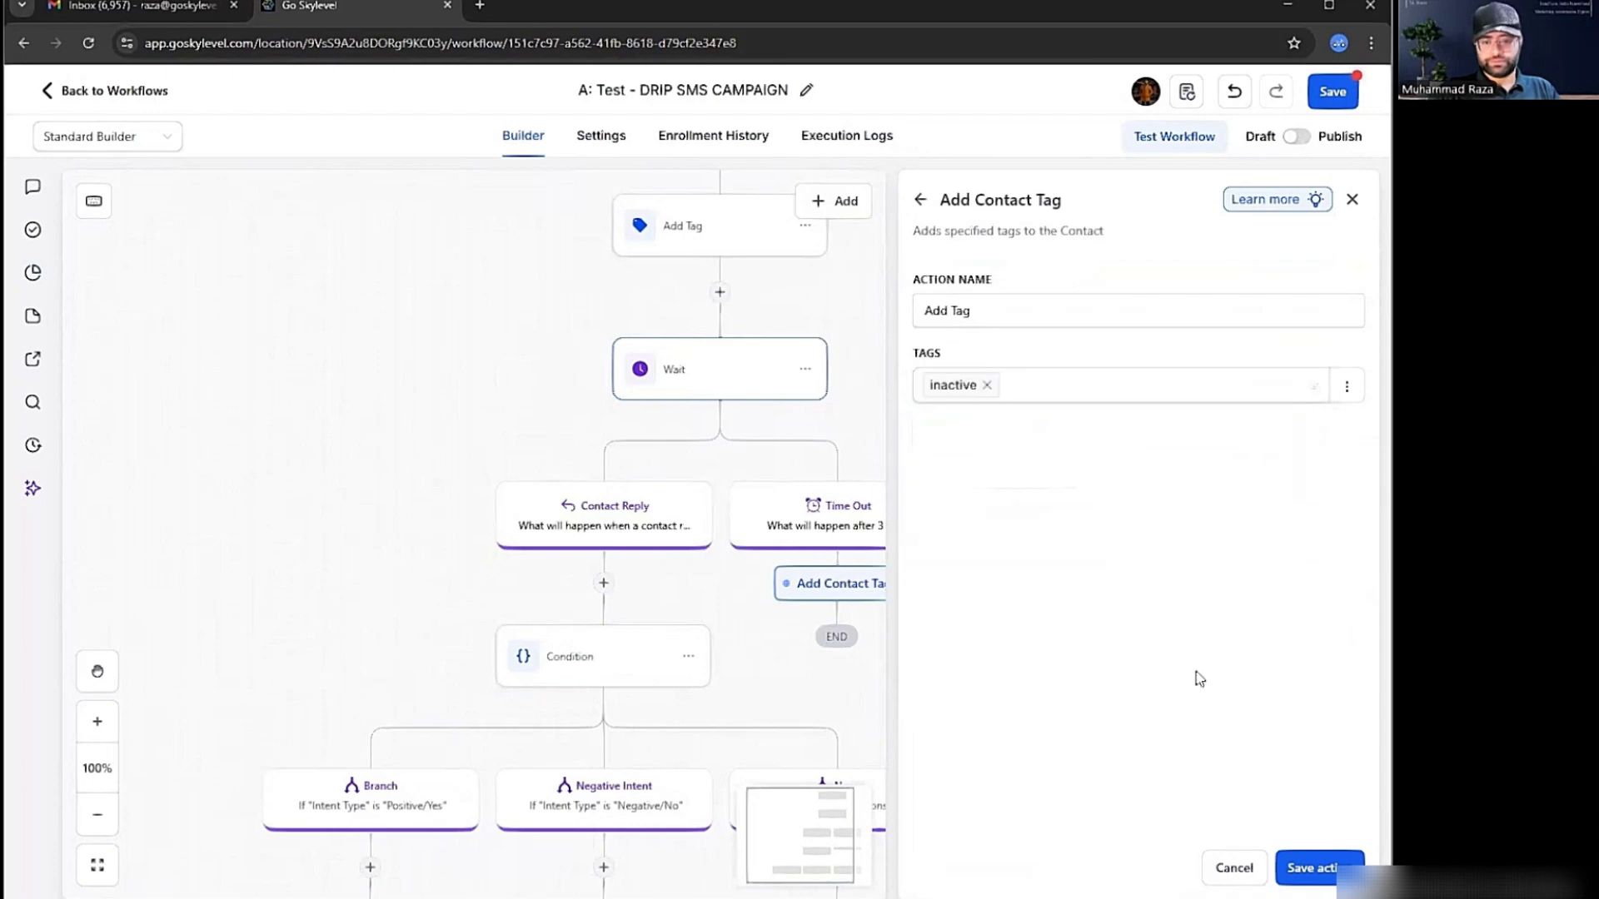
{"action": "left_click", "coordinate": [1294, 868]}
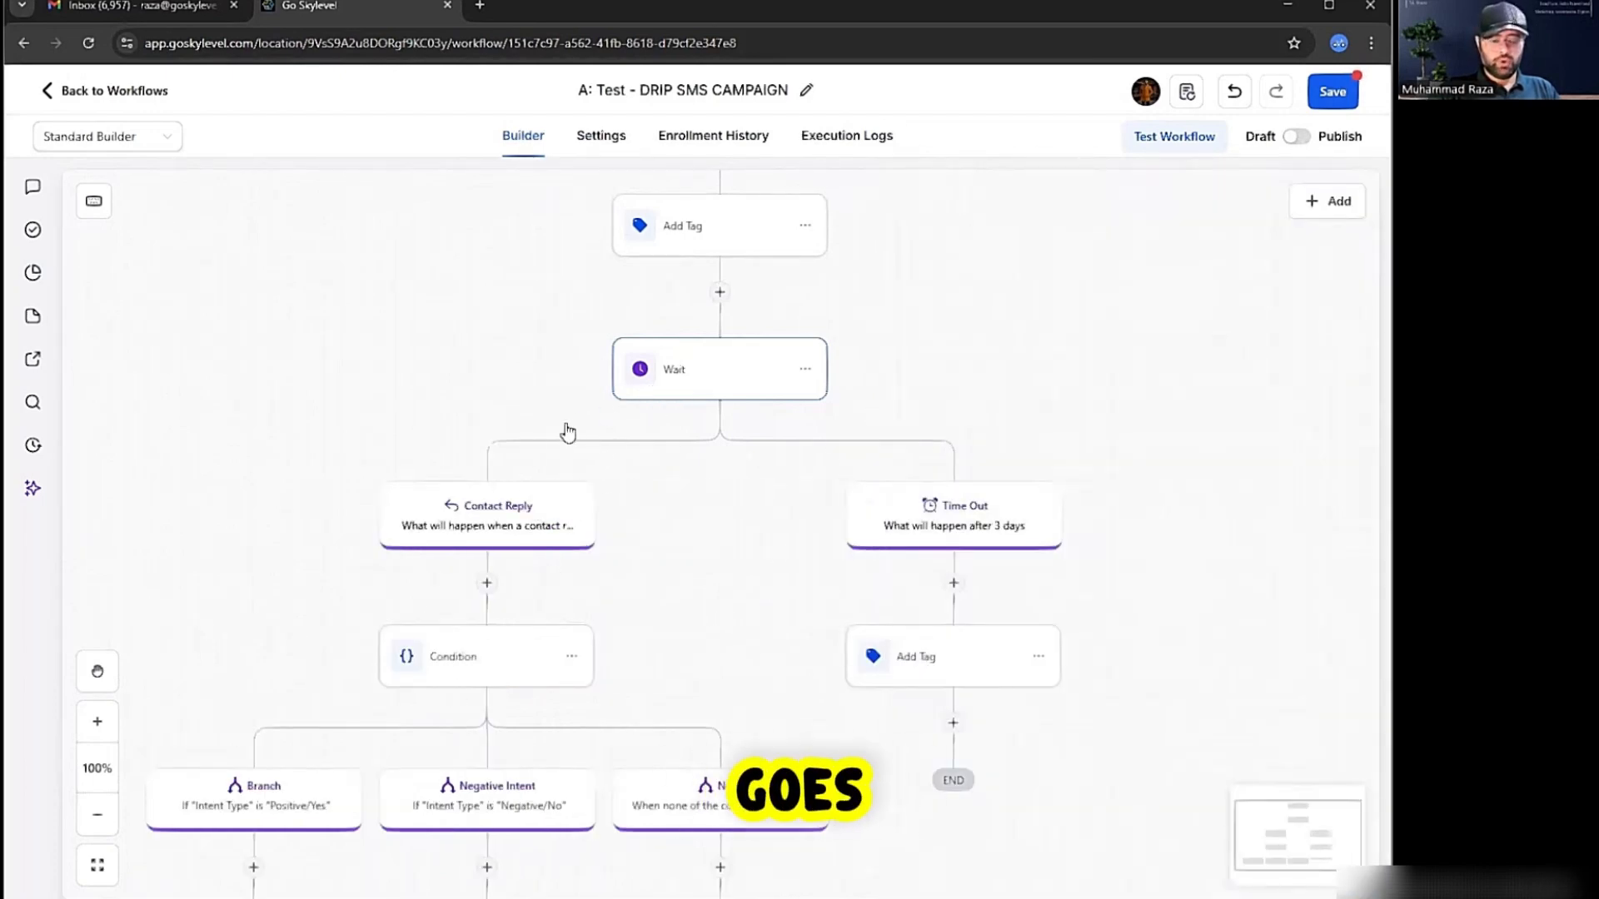
Review the Time Out branch's Add Tag action and the Condition's positive, negative and None branch settings.
{"action": "left_click", "coordinate": [964, 645]}
{"action": "scroll", "coordinate": [668, 654], "scroll_direction": "down", "scroll_amount": 4}
{"action": "left_click", "coordinate": [1225, 879]}
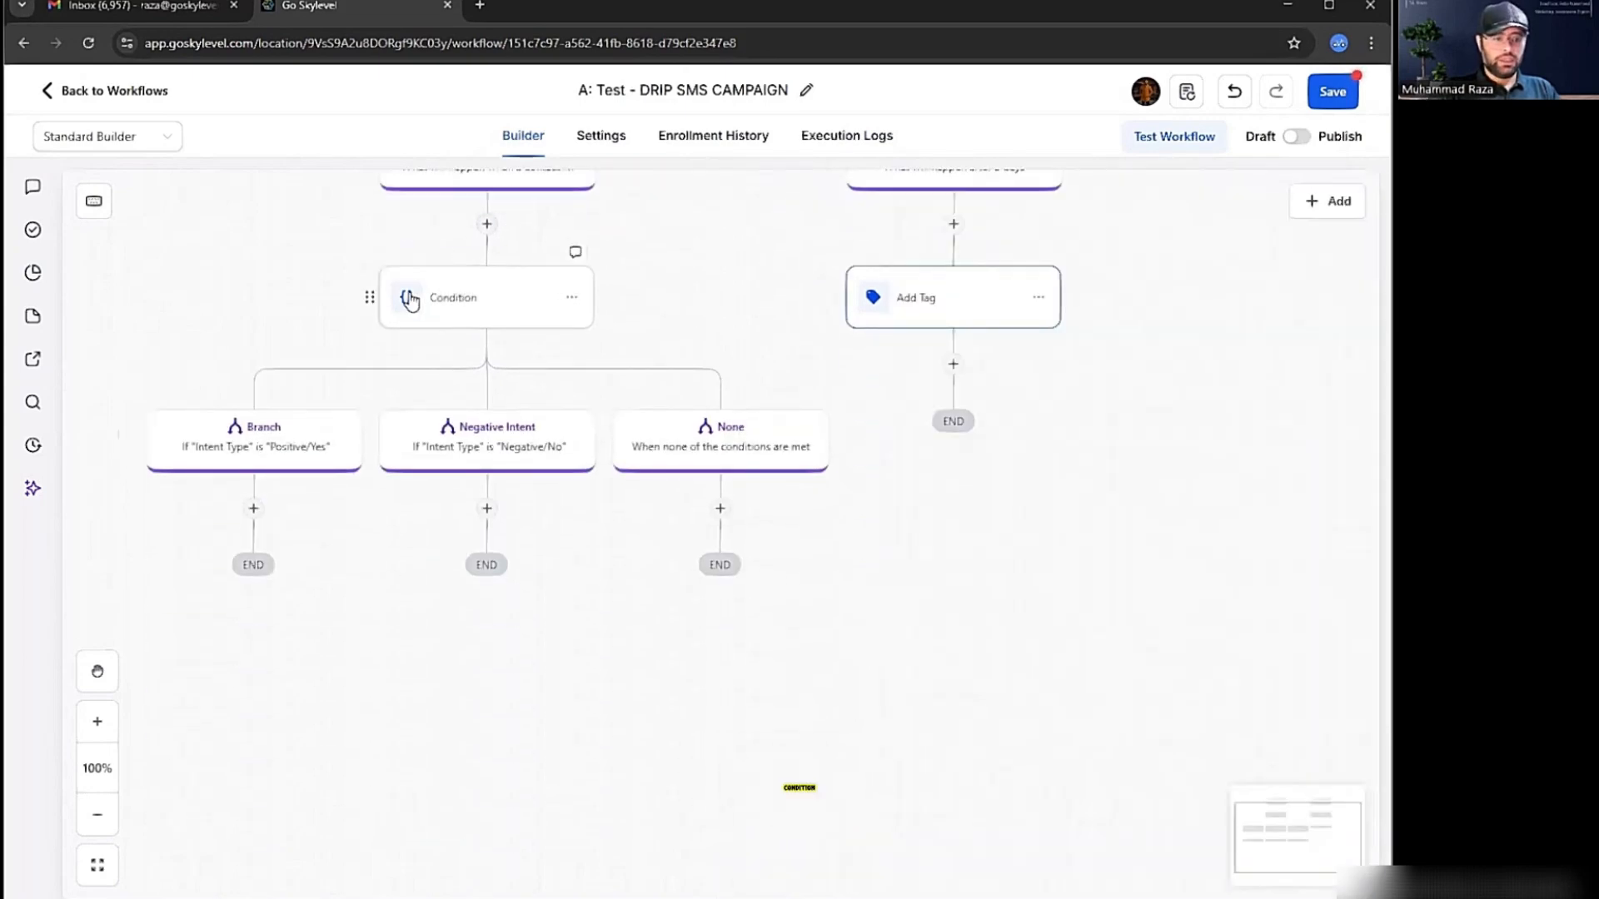
{"action": "scroll", "coordinate": [490, 420], "scroll_direction": "up", "scroll_amount": 2}
{"action": "left_click", "coordinate": [490, 424]}
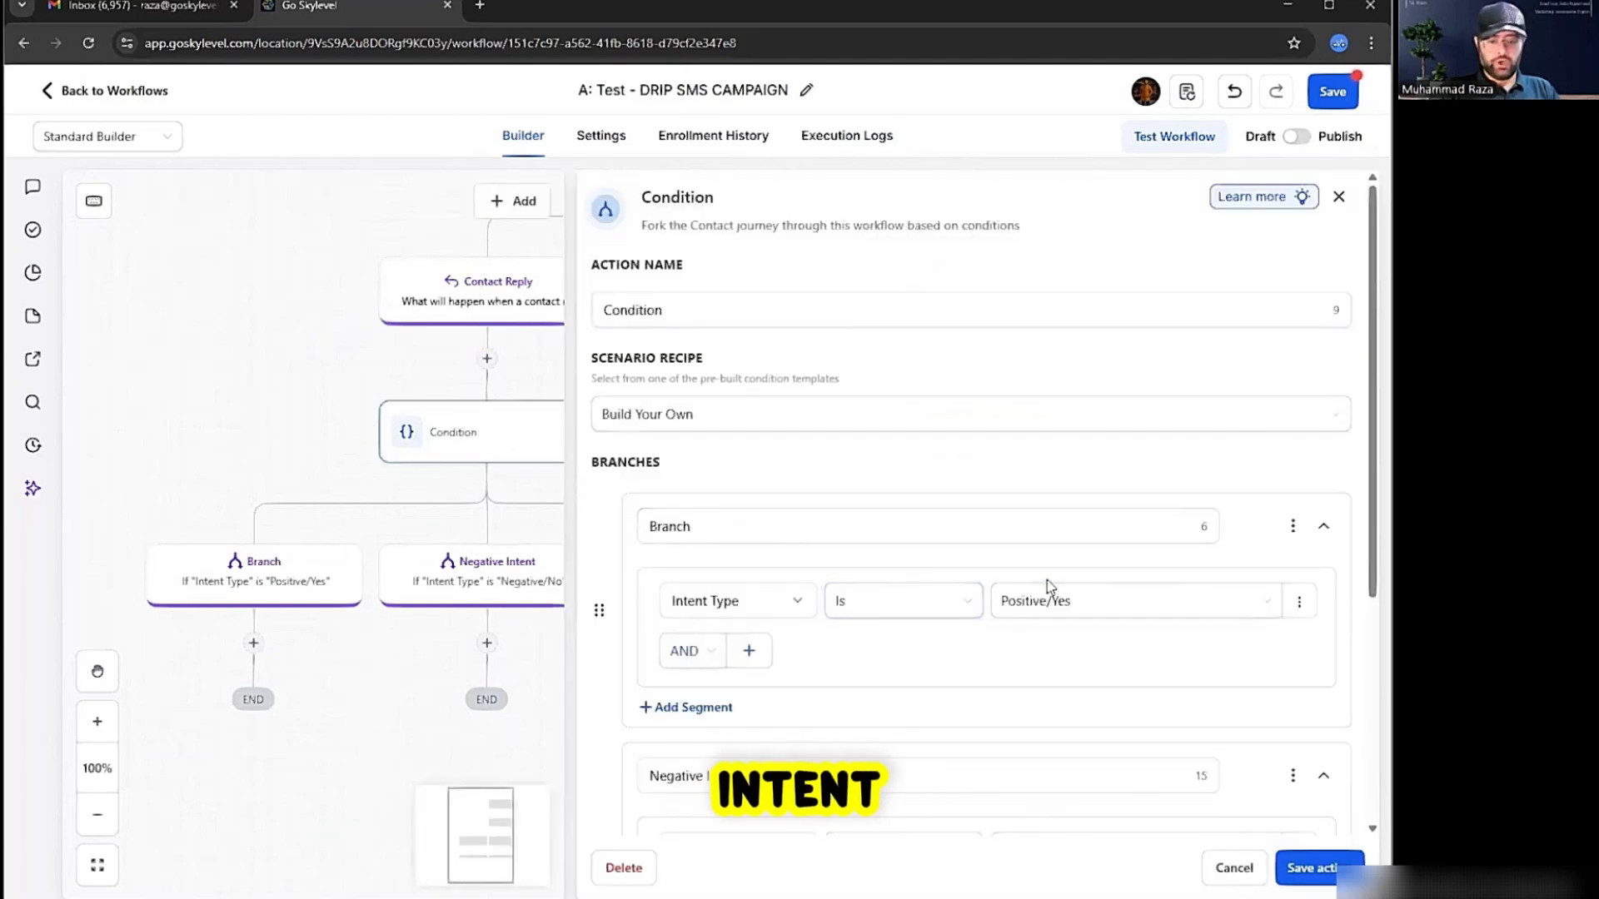
{"action": "scroll", "coordinate": [1047, 587], "scroll_direction": "down", "scroll_amount": 4}
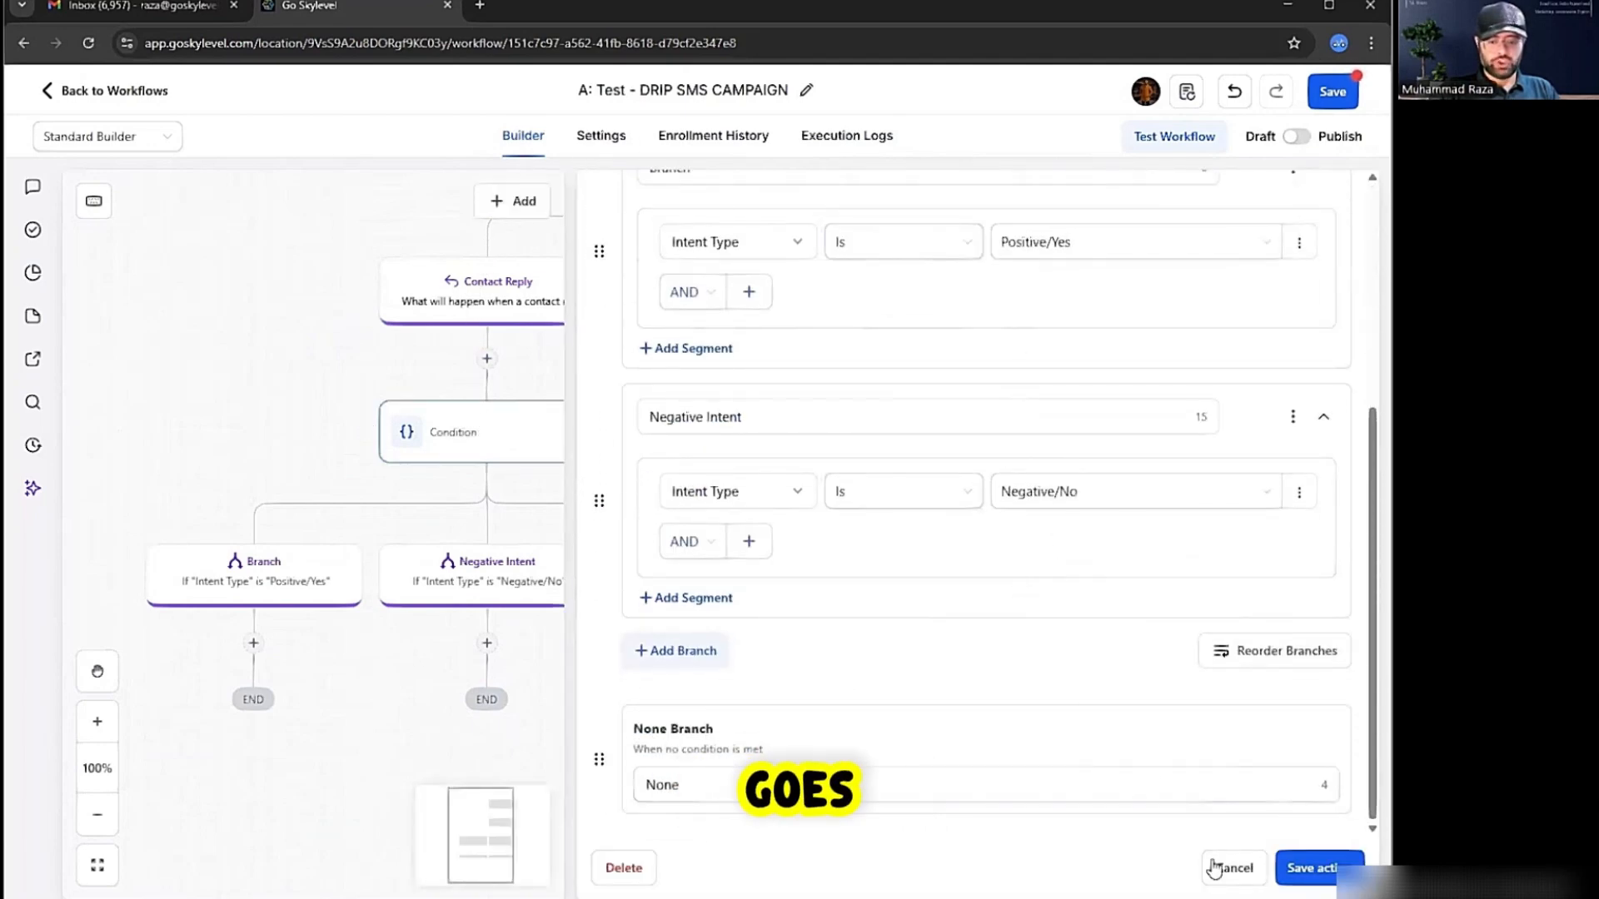
{"action": "left_click", "coordinate": [1214, 868]}
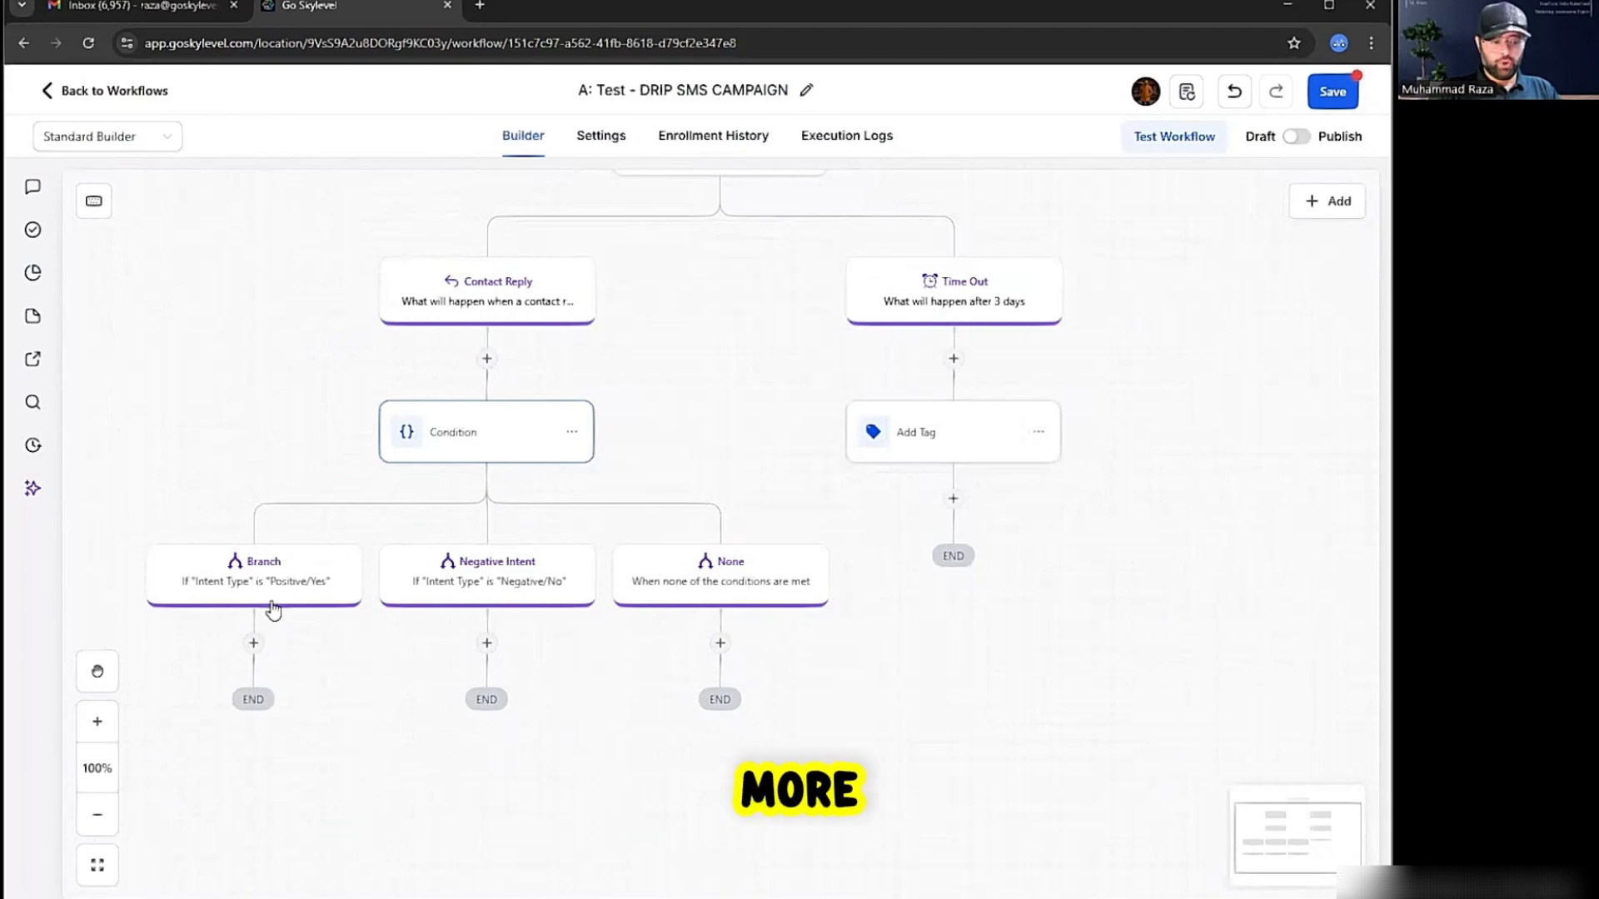
Add a Send Internal Notification action to the None branch and set its type to Notification.
{"action": "left_click", "coordinate": [719, 646]}
{"action": "left_click", "coordinate": [1178, 233]}
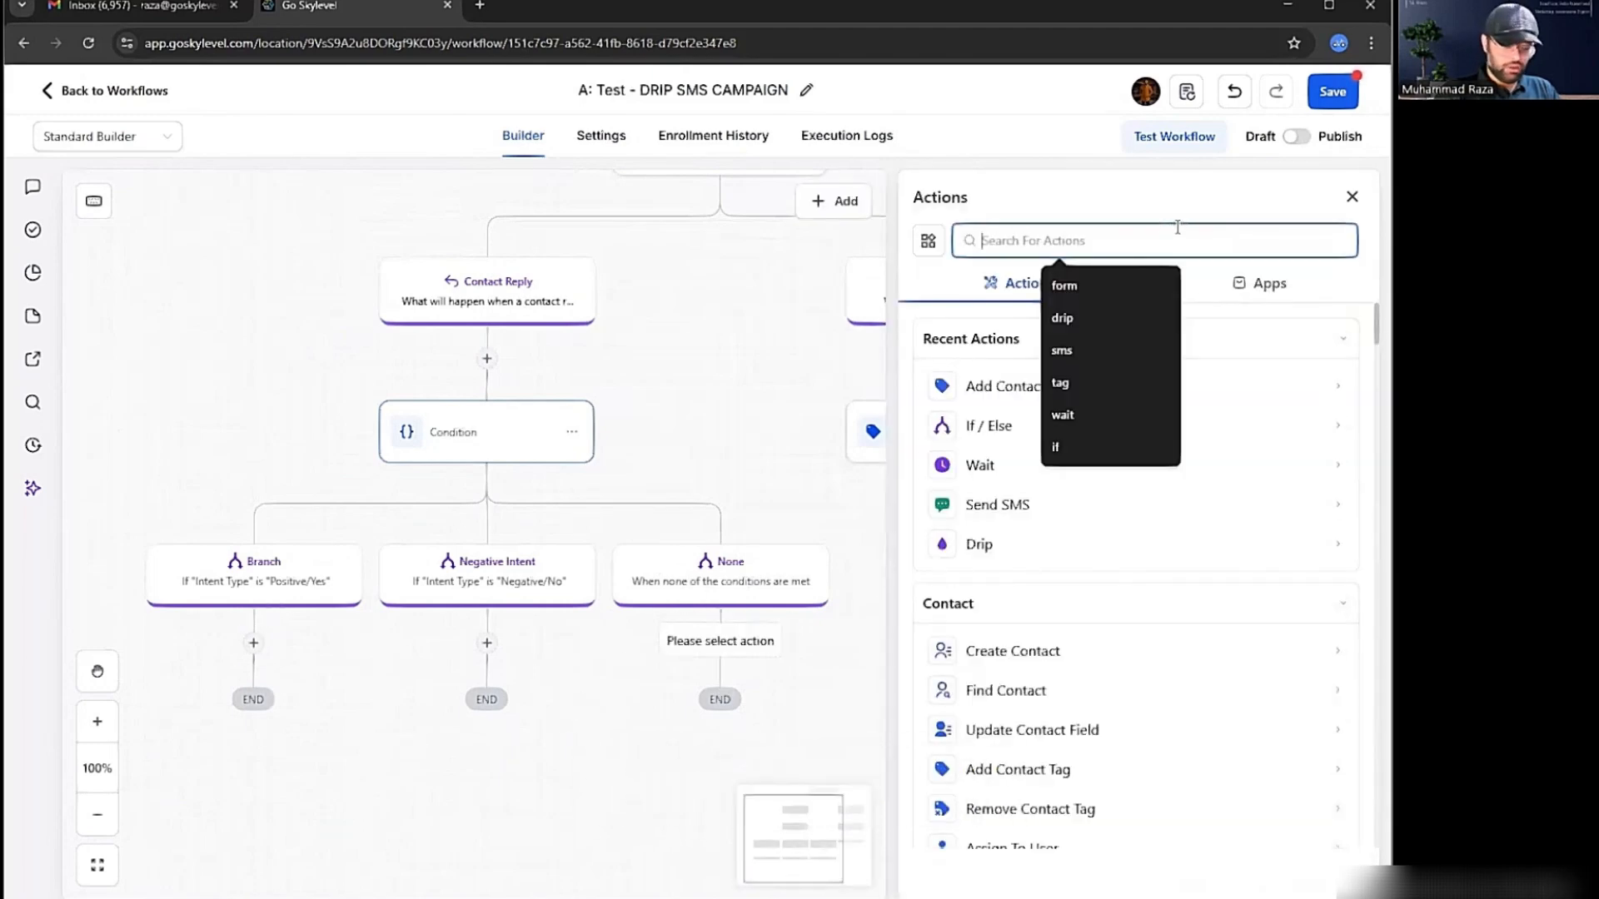
{"action": "type", "text": "inte"}
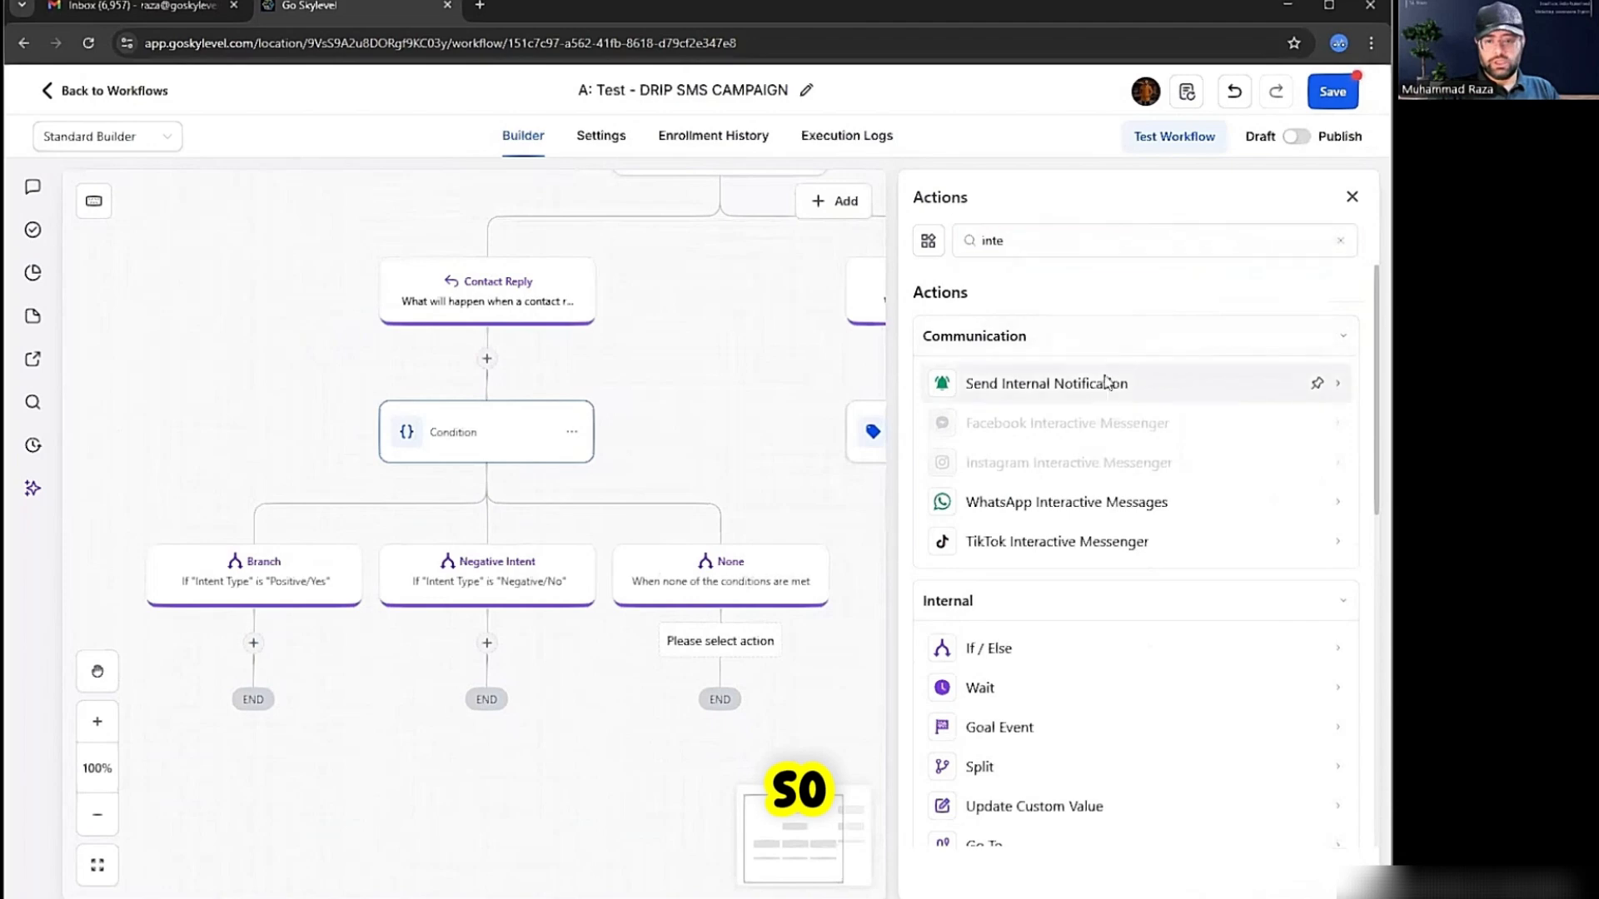
{"action": "left_click", "coordinate": [1112, 382]}
{"action": "left_click", "coordinate": [1093, 396]}
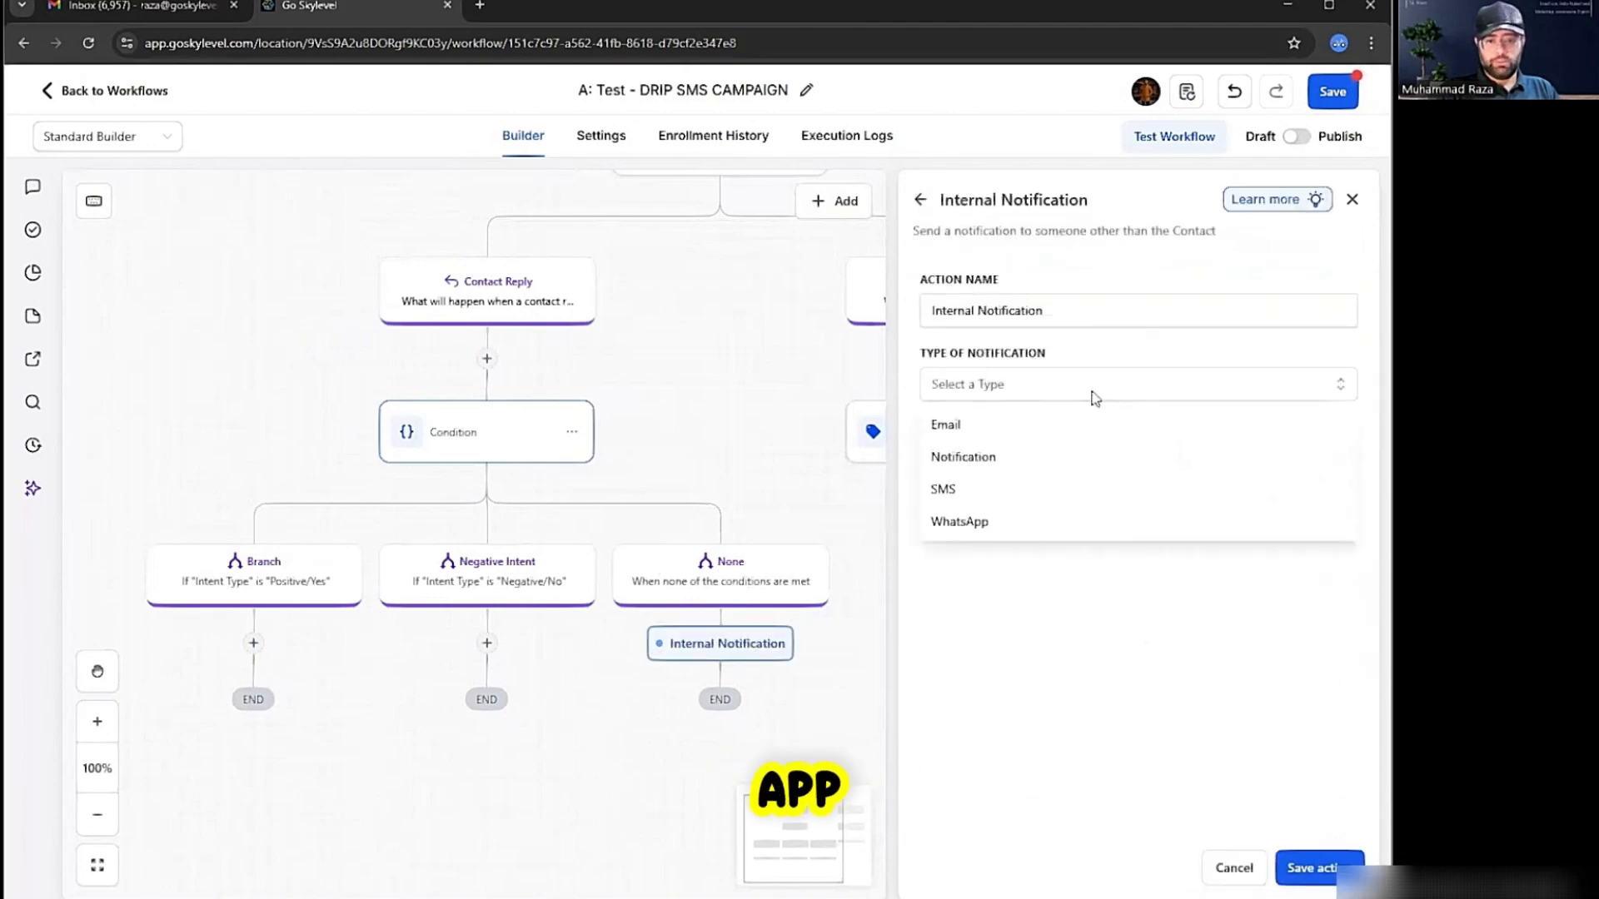
{"action": "left_click", "coordinate": [1021, 463]}
Title the notification "New Reply - Unknow Intent" and enter the message "Click to see more details.".
{"action": "left_click", "coordinate": [1021, 471]}
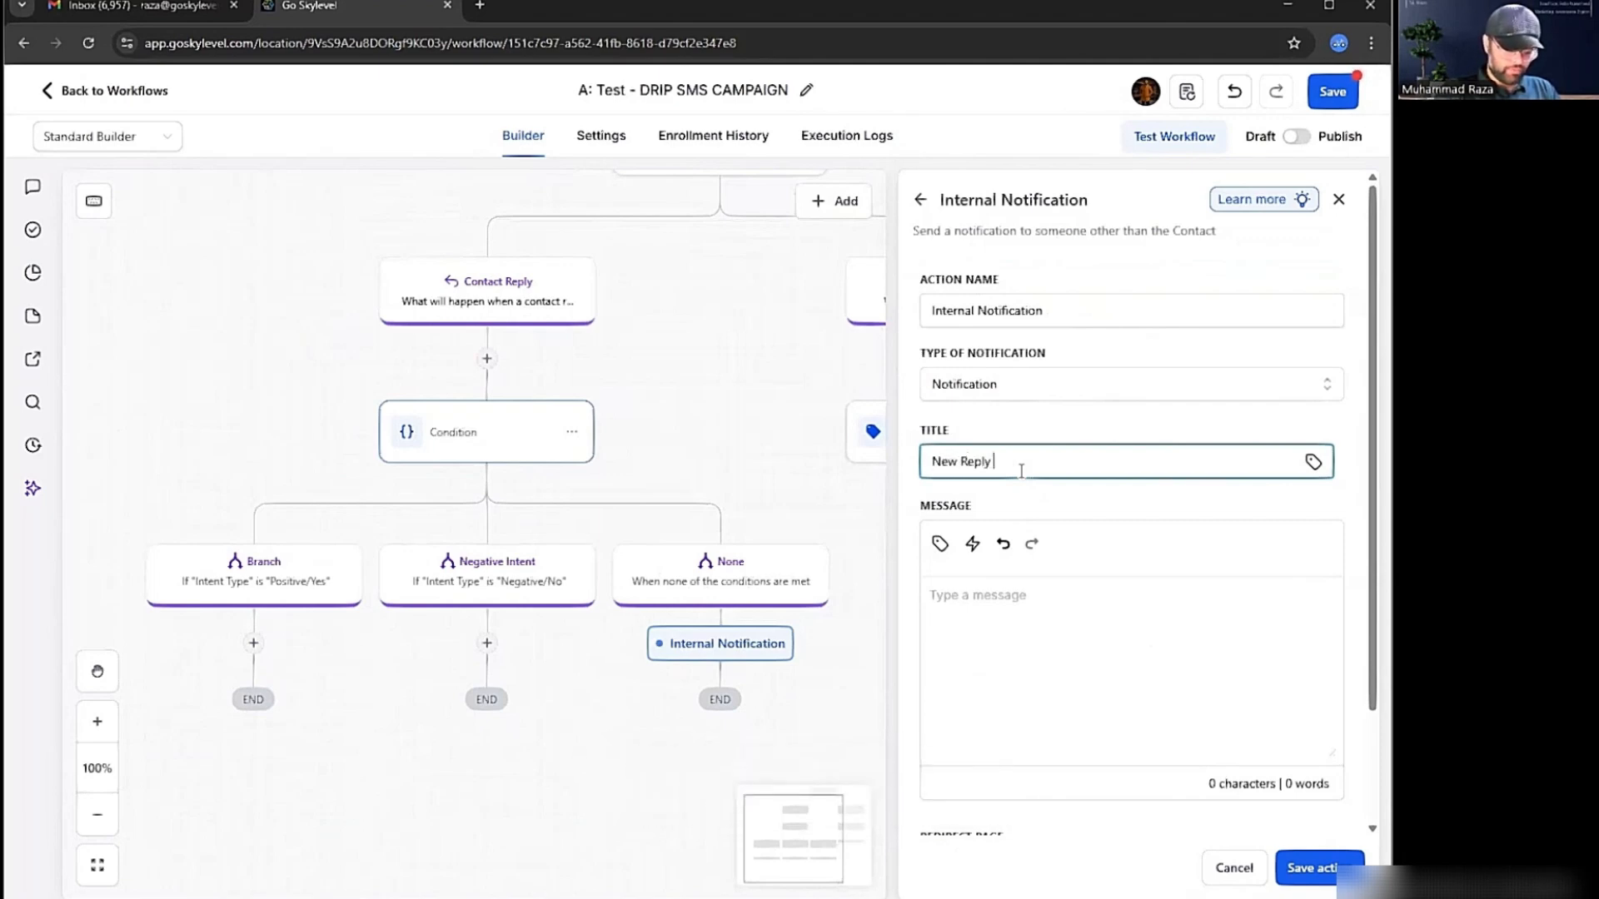
{"action": "type", "text": "New Reply - Unknow "}
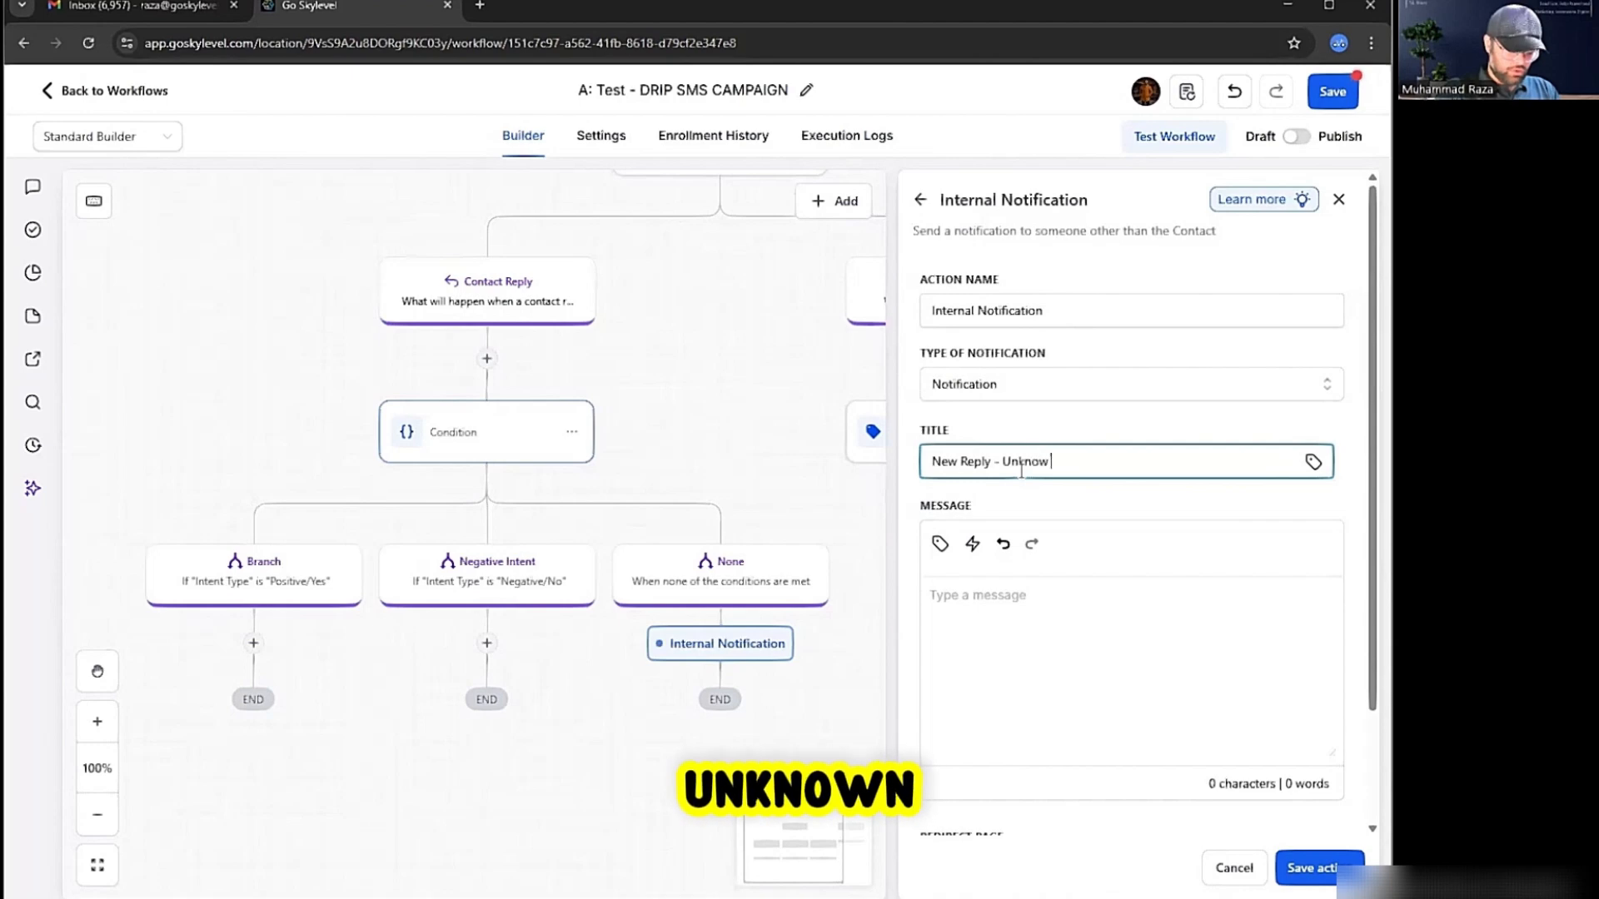
{"action": "type", "text": "Intent"}
{"action": "left_click", "coordinate": [1080, 737]}
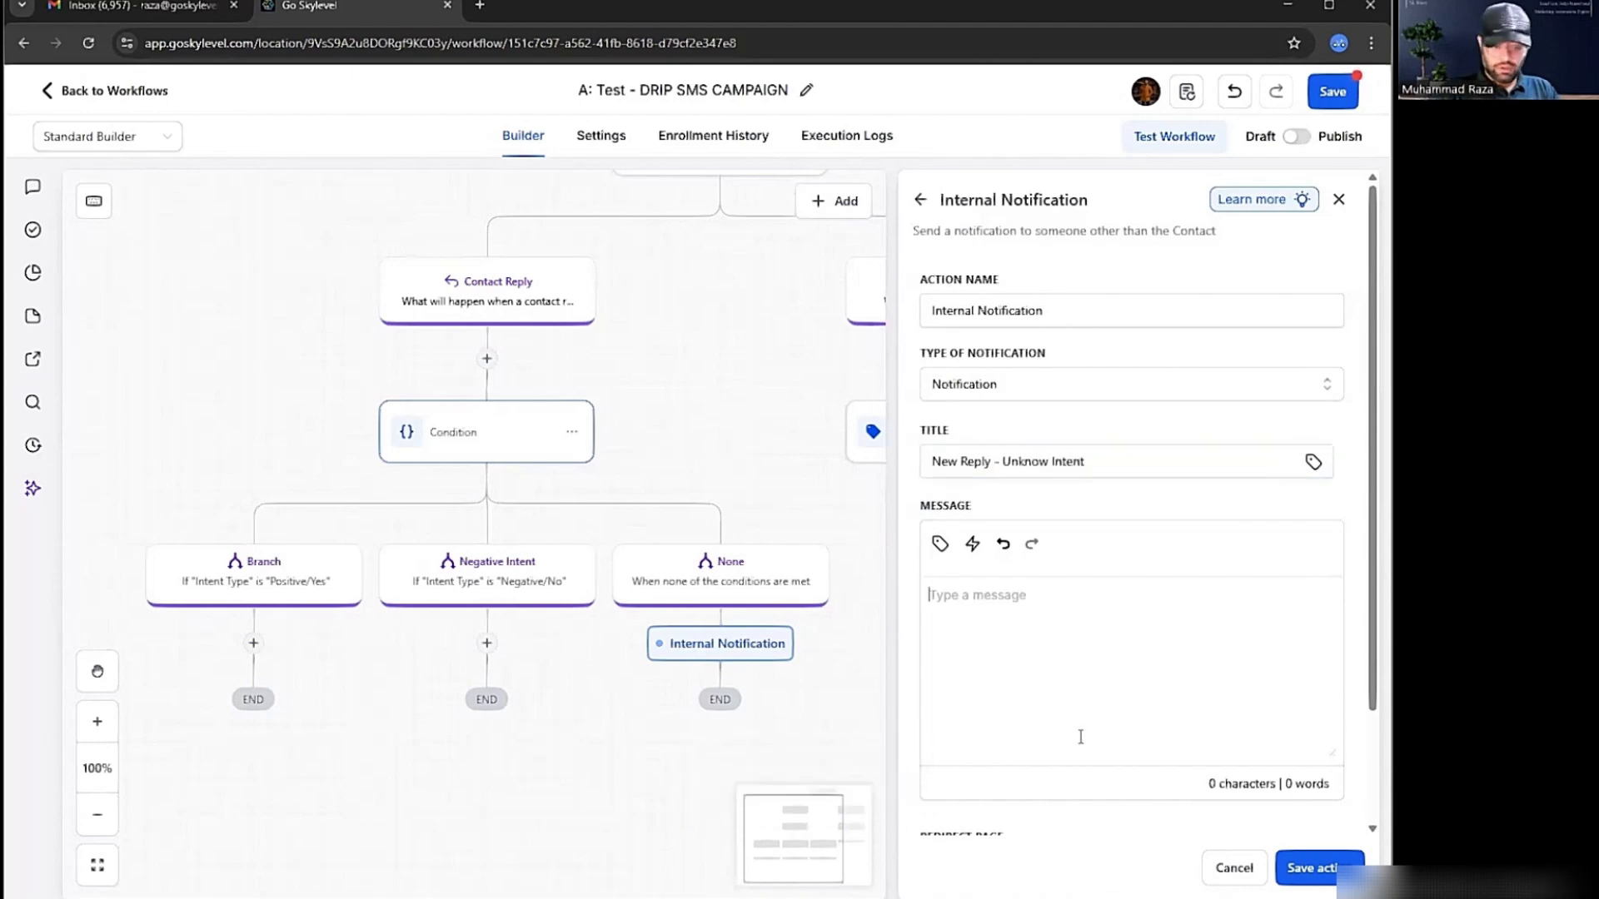
{"action": "type", "text": "Click to s"}
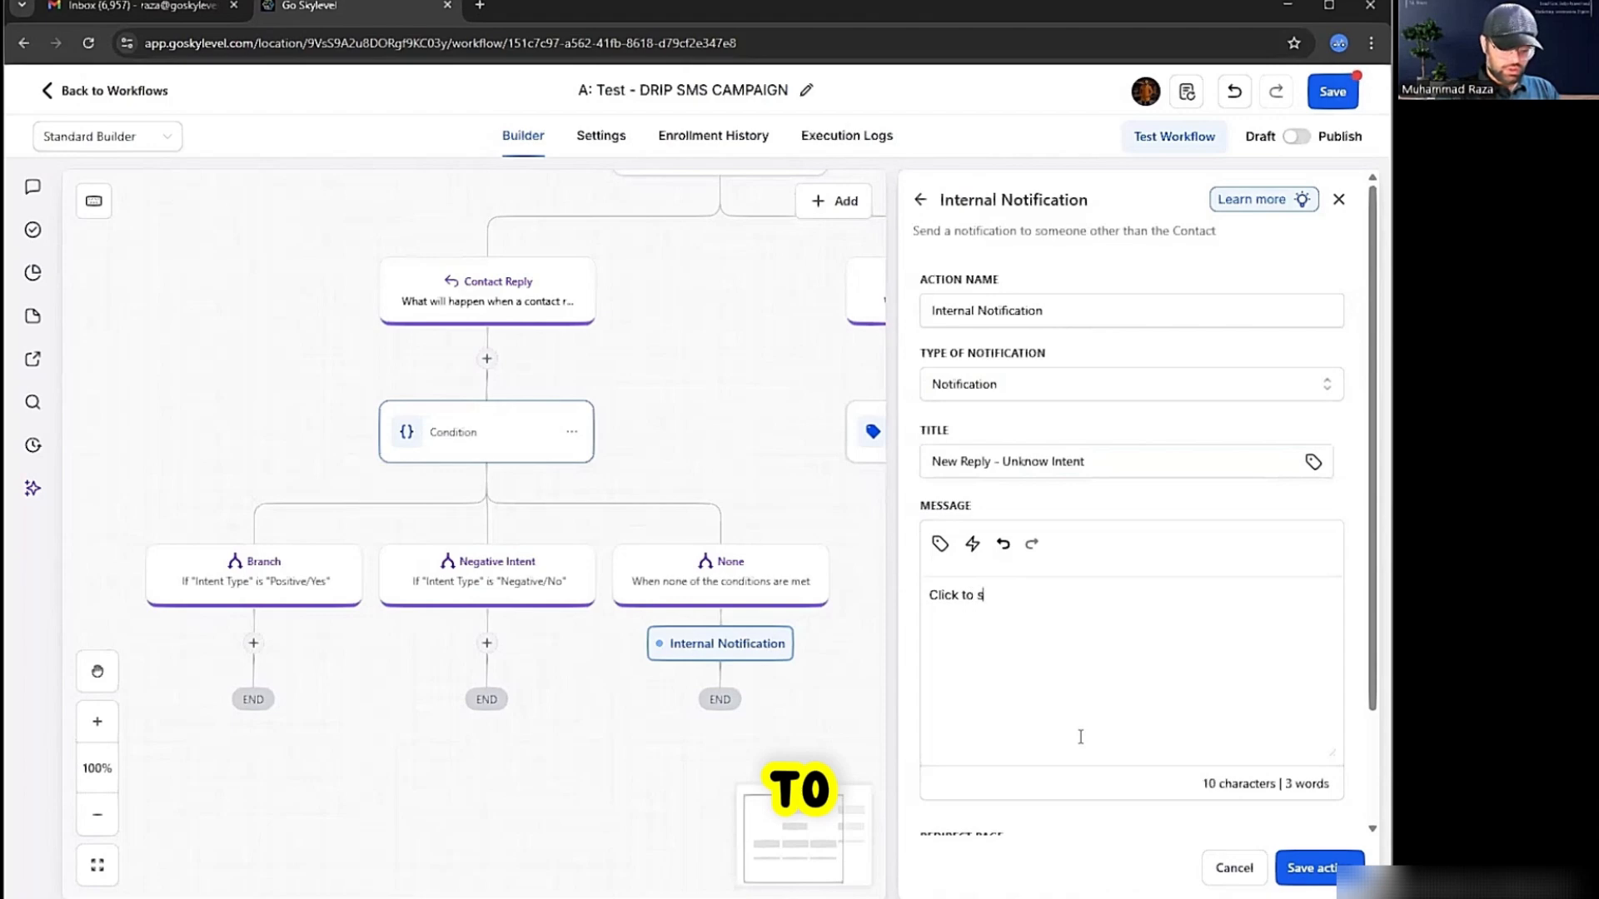
{"action": "type", "text": "ee more details."}
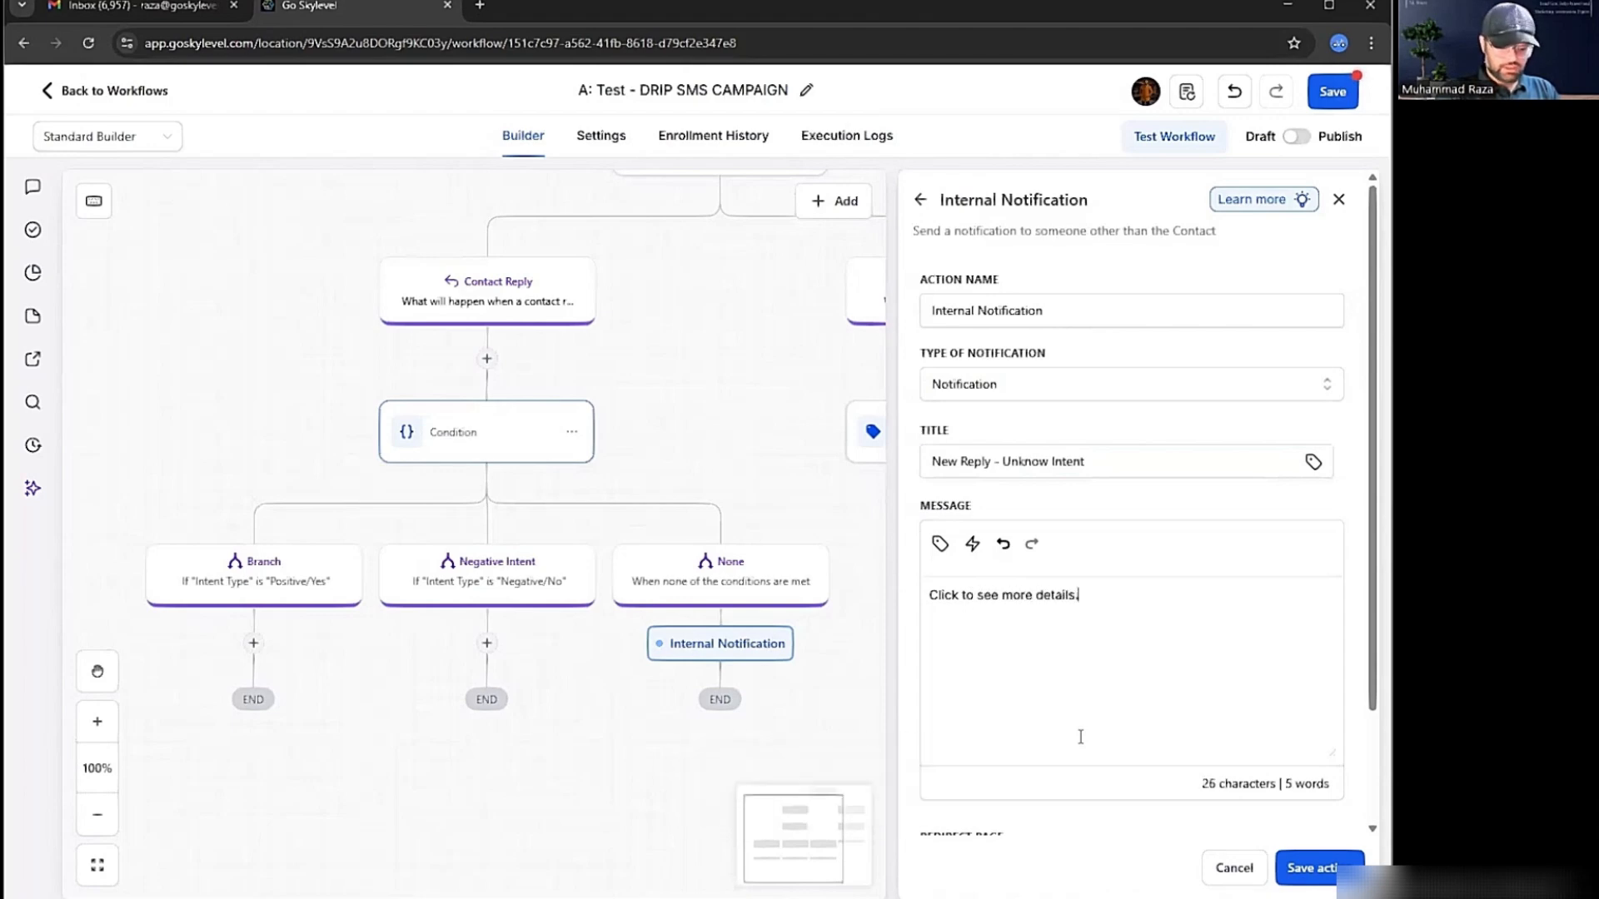
Set the notification's redirect page to Contact and its recipient user type to Particular User.
{"action": "scroll", "coordinate": [1080, 737], "scroll_direction": "down", "scroll_amount": 2}
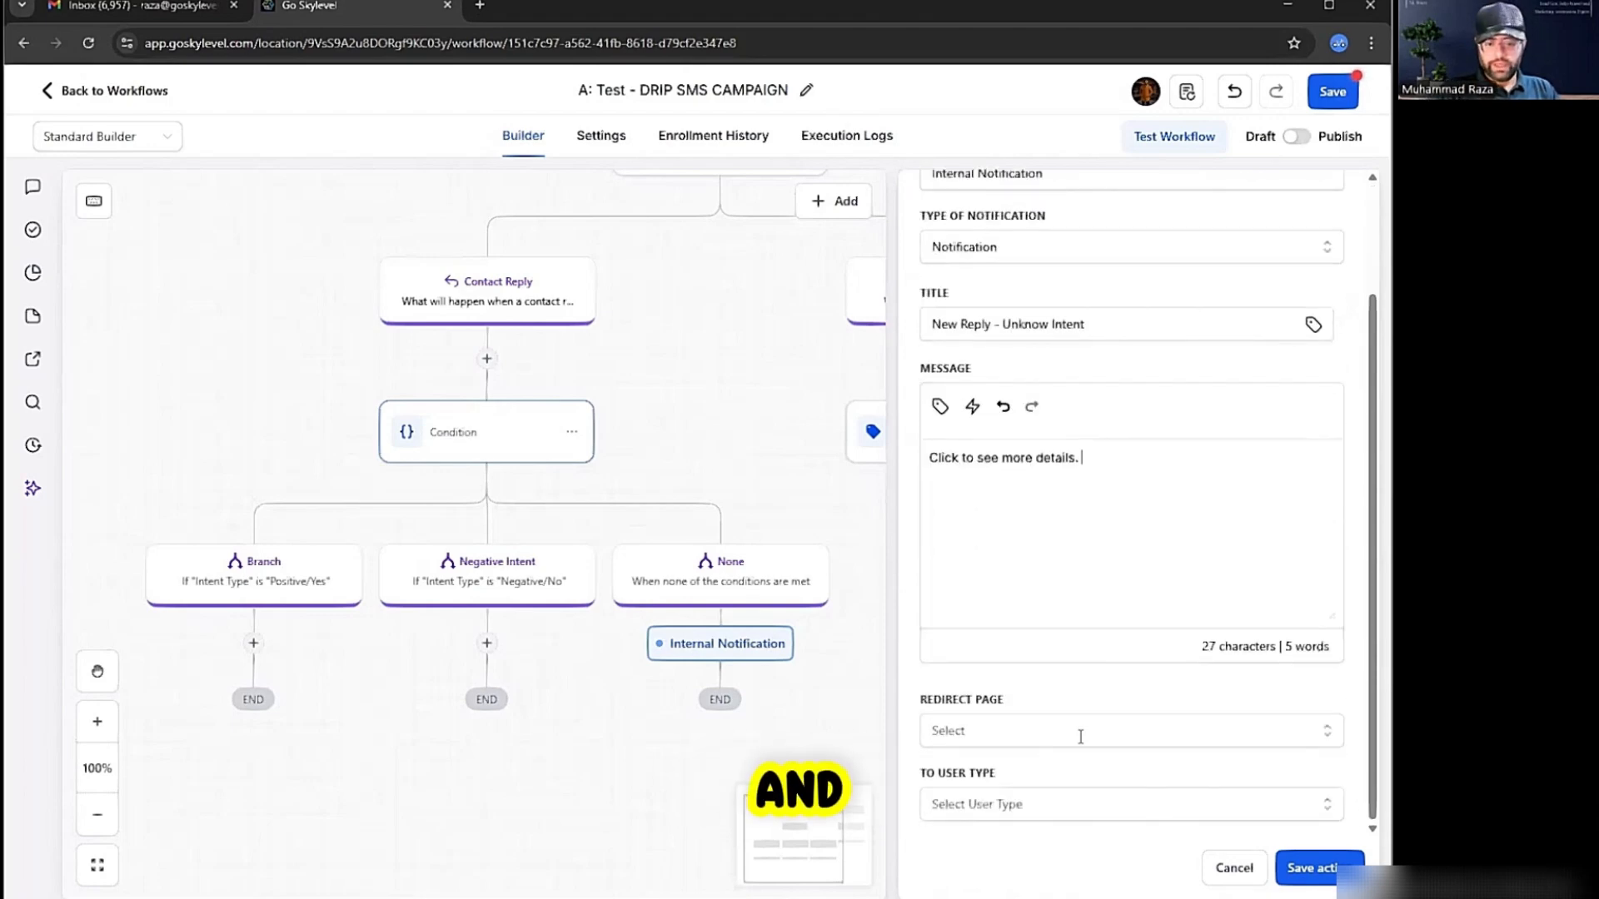
{"action": "left_click", "coordinate": [1023, 731]}
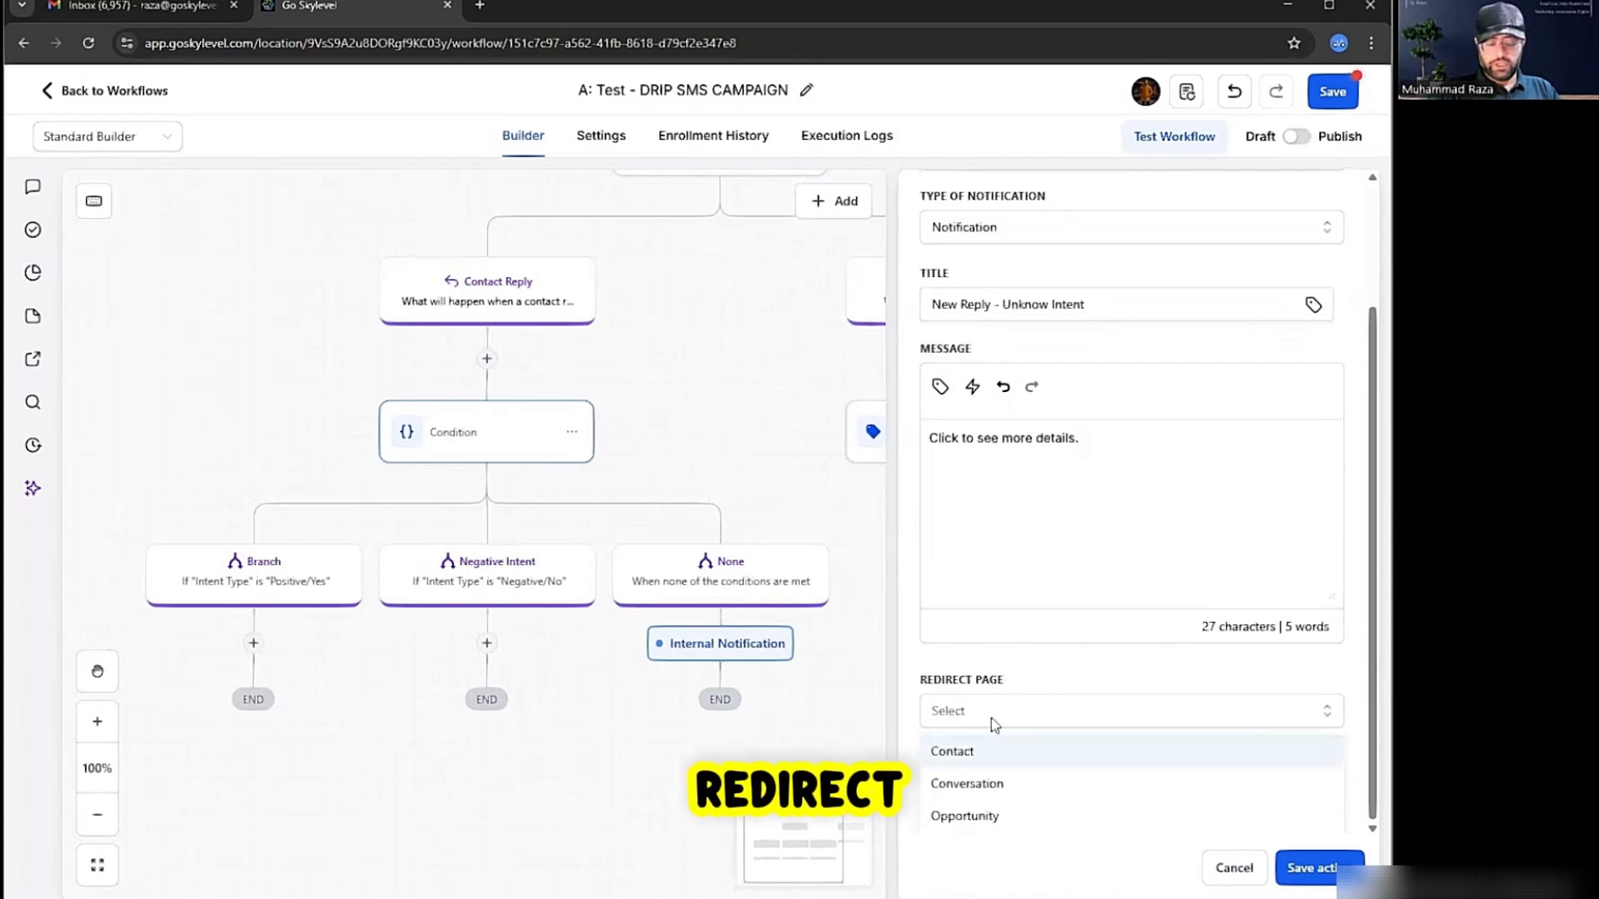
{"action": "left_click", "coordinate": [991, 751]}
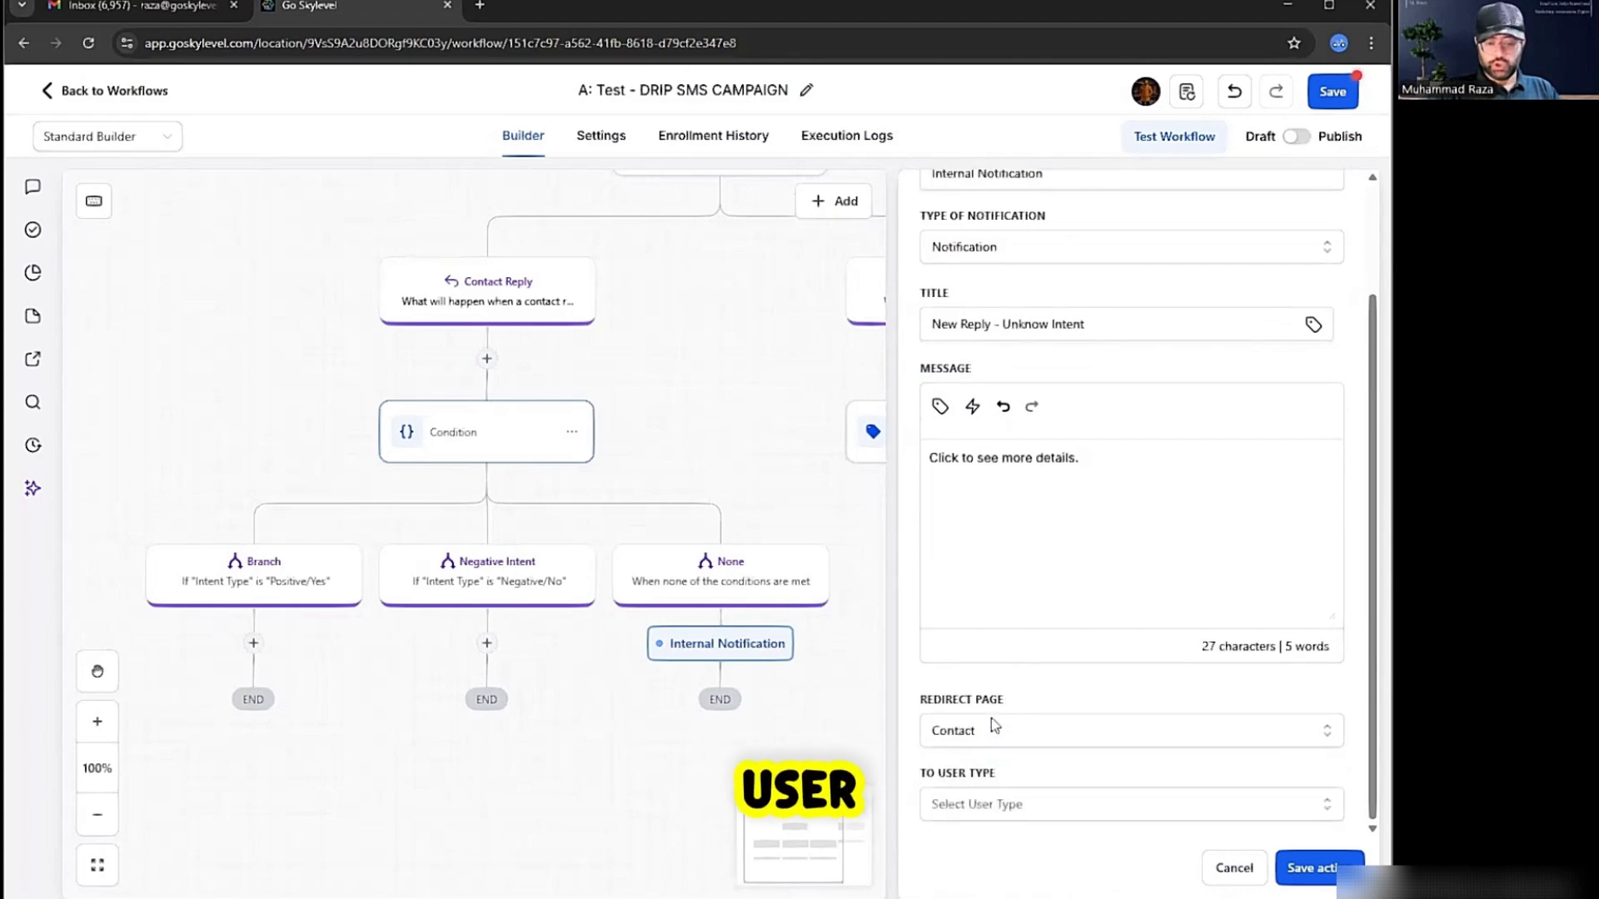
{"action": "left_click", "coordinate": [1047, 799]}
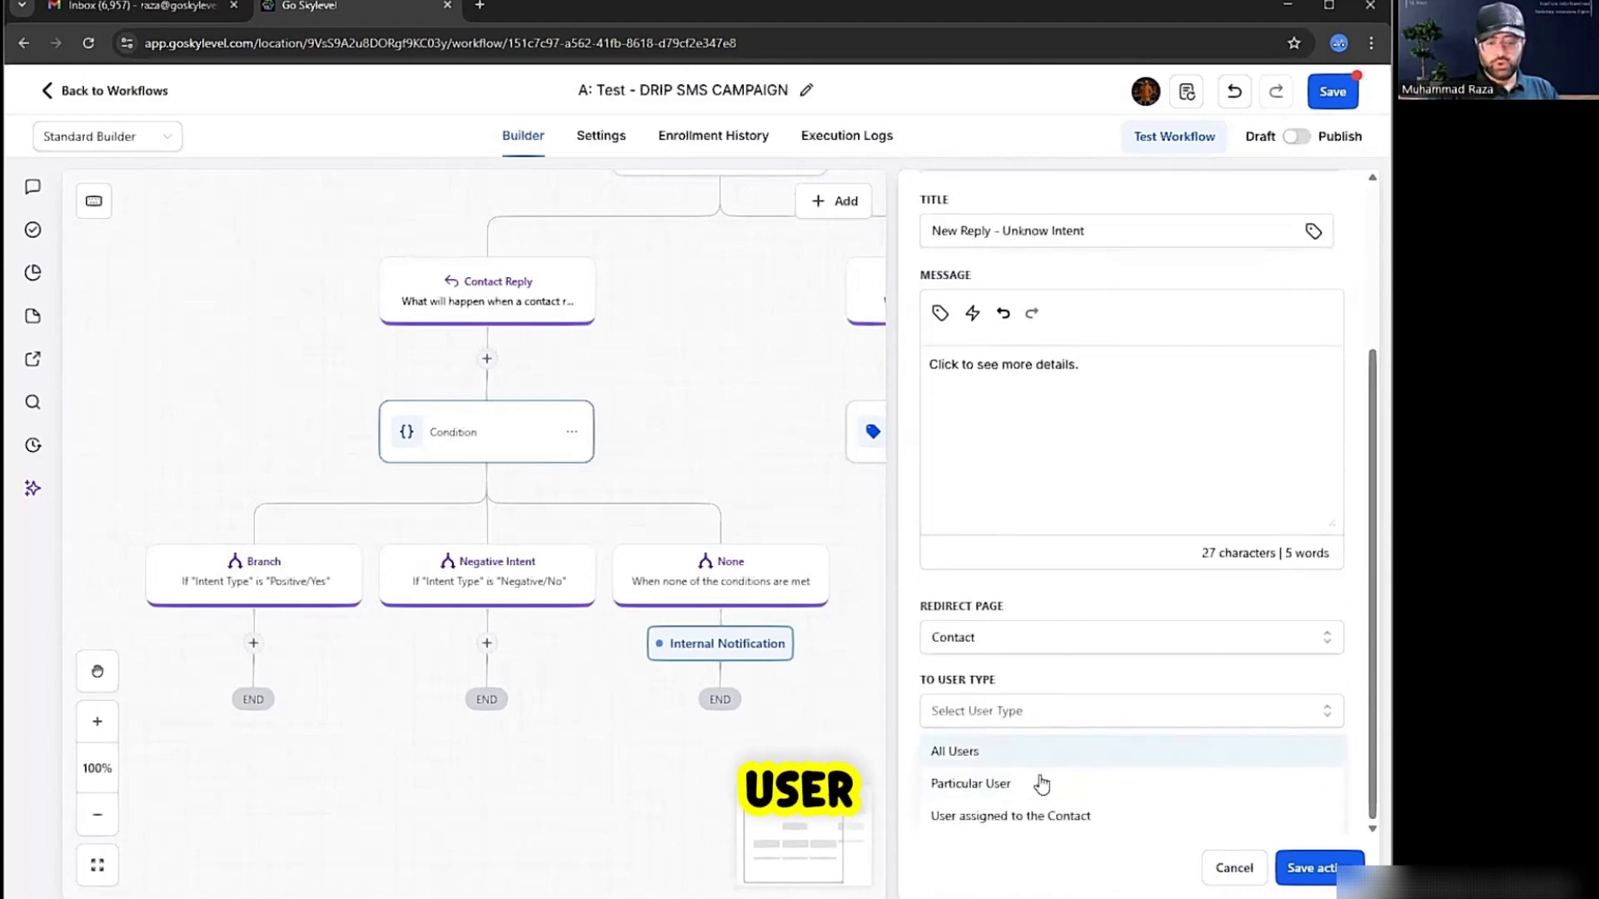
{"action": "left_click", "coordinate": [1045, 783]}
Select the account owner's own user as the notification recipient and save the Internal Notification action.
{"action": "left_click", "coordinate": [1046, 798]}
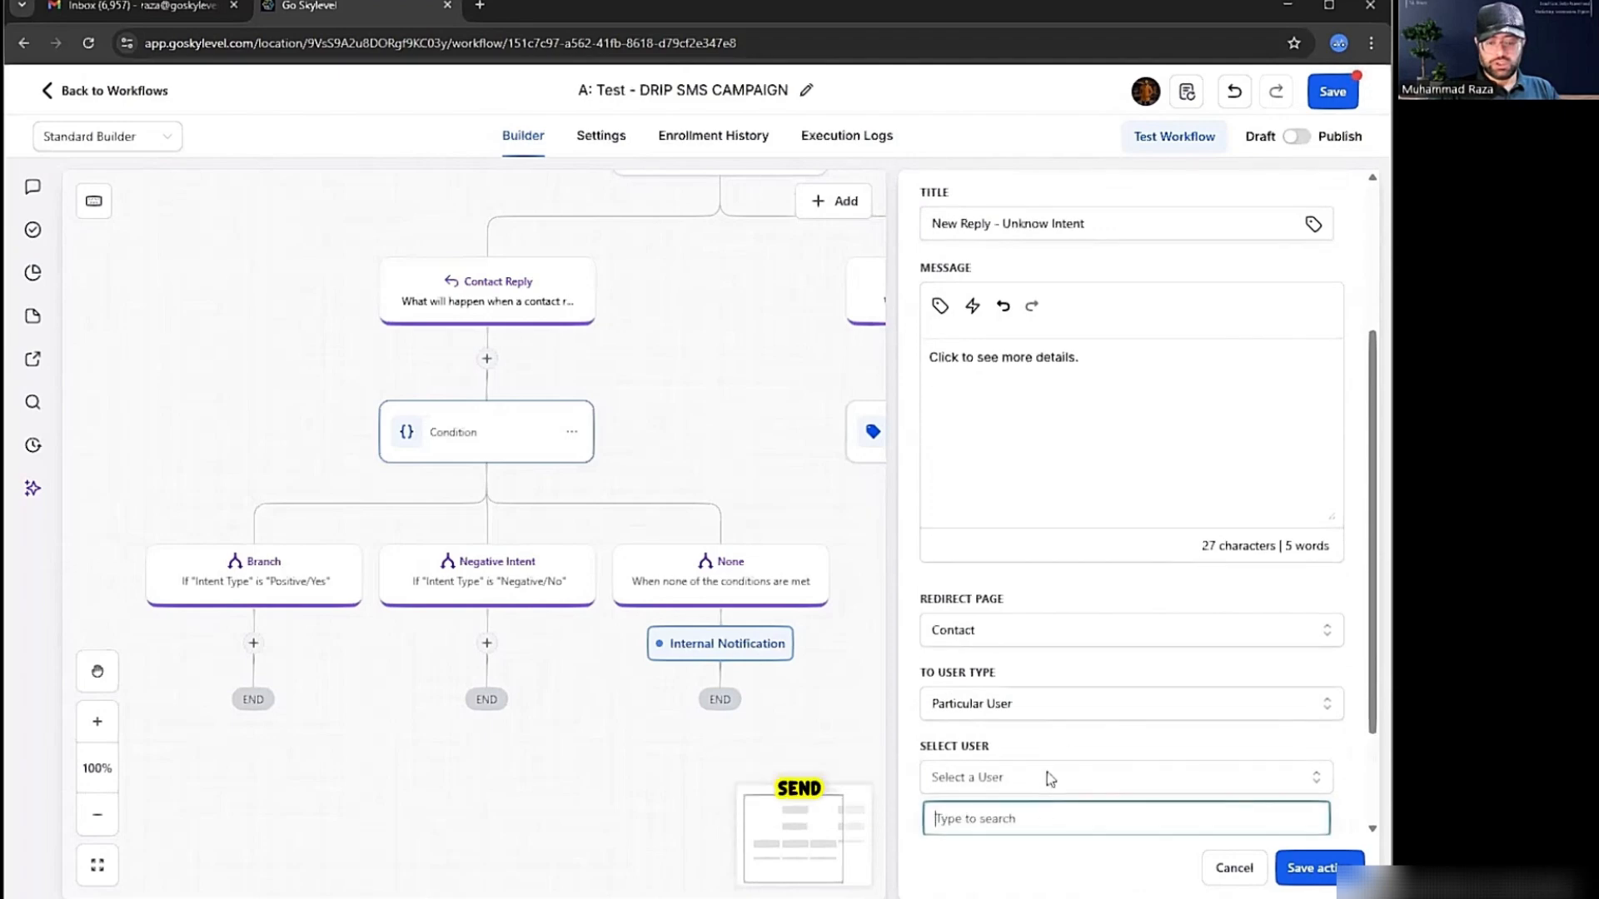
{"action": "left_click", "coordinate": [1014, 787]}
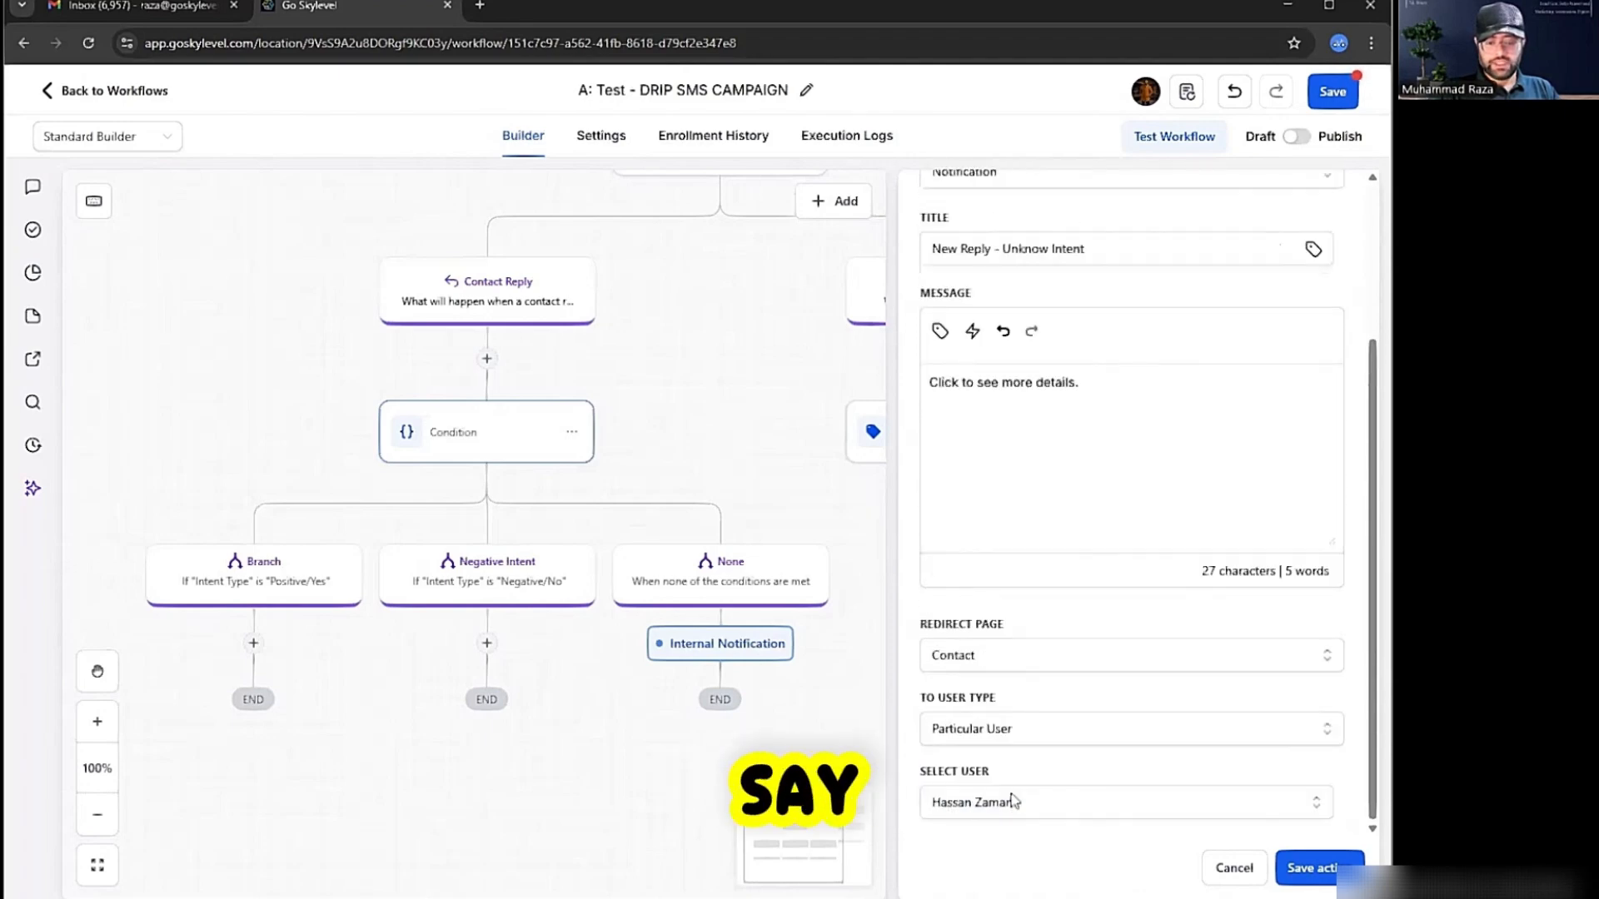
{"action": "left_click", "coordinate": [1014, 802]}
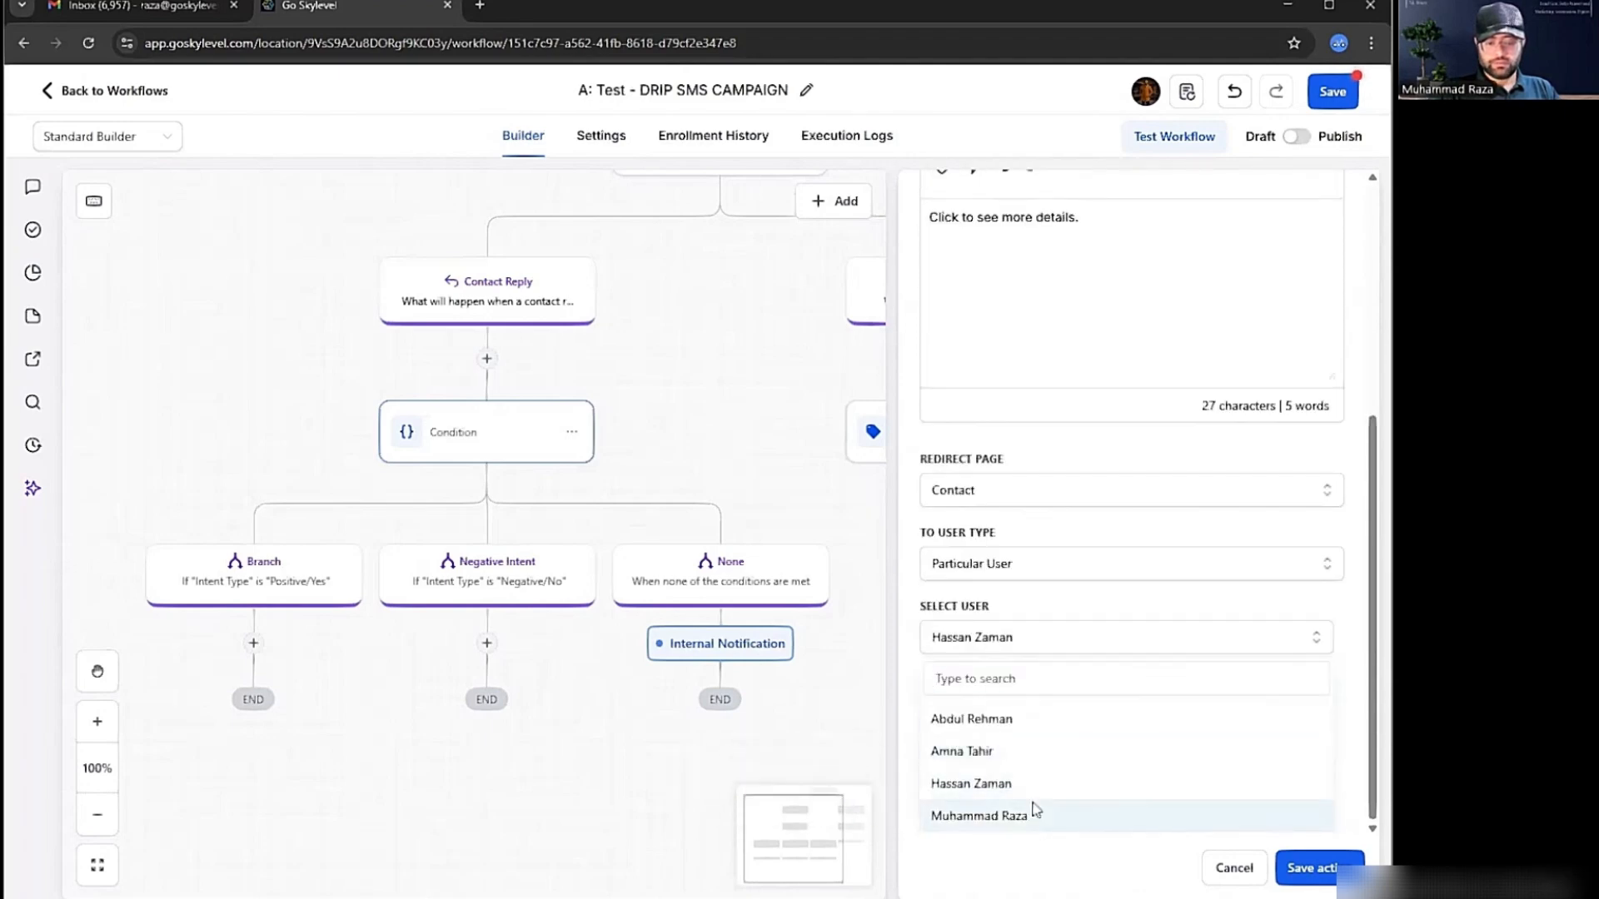
{"action": "left_click", "coordinate": [1031, 814]}
{"action": "left_click", "coordinate": [1331, 868]}
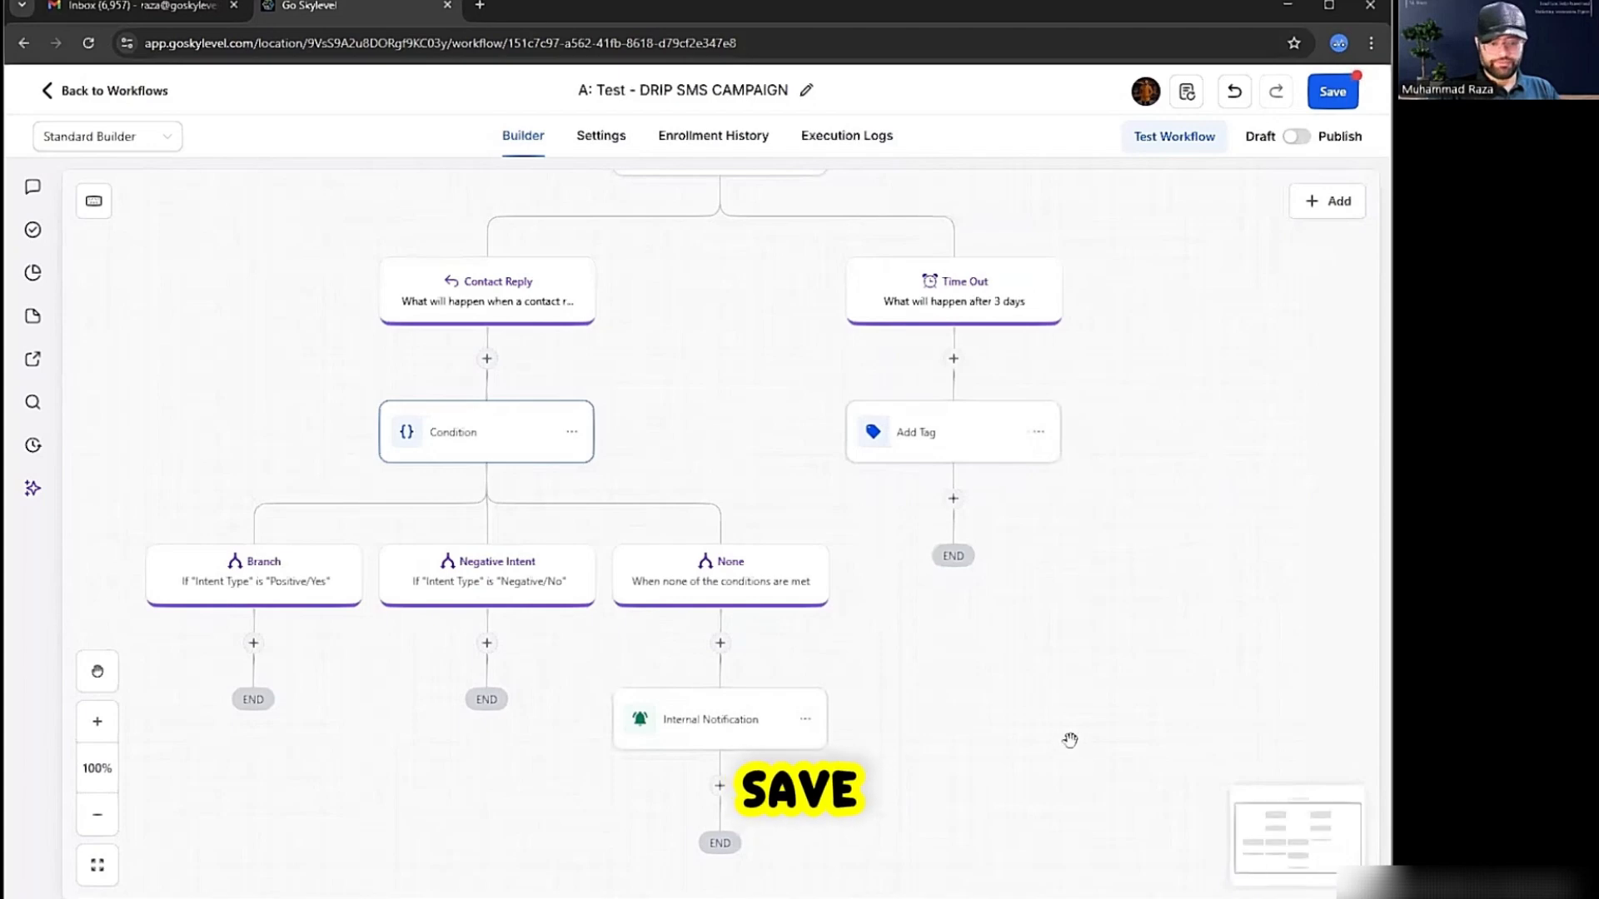
Switch the drip SMS workflow from Draft to Publish and save it.
{"action": "scroll", "coordinate": [1057, 728], "scroll_direction": "down", "scroll_amount": 3}
{"action": "scroll", "coordinate": [1264, 331], "scroll_direction": "up", "scroll_amount": 4}
{"action": "scroll", "coordinate": [1264, 330], "scroll_direction": "up", "scroll_amount": 1}
{"action": "left_click", "coordinate": [1296, 137]}
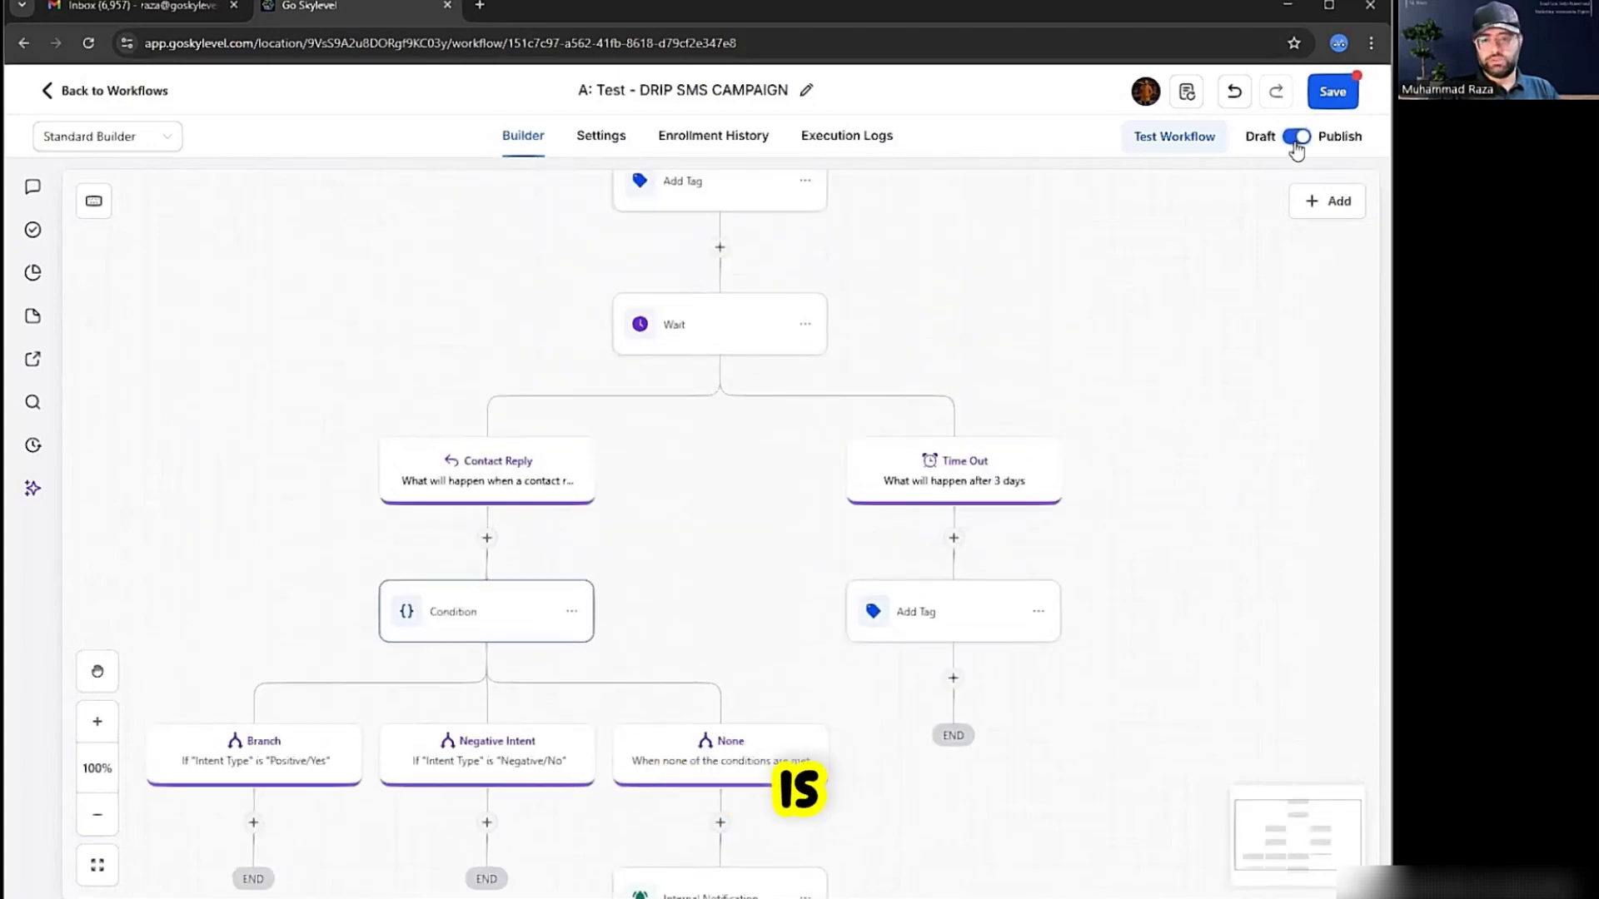
{"action": "left_click", "coordinate": [1333, 92]}
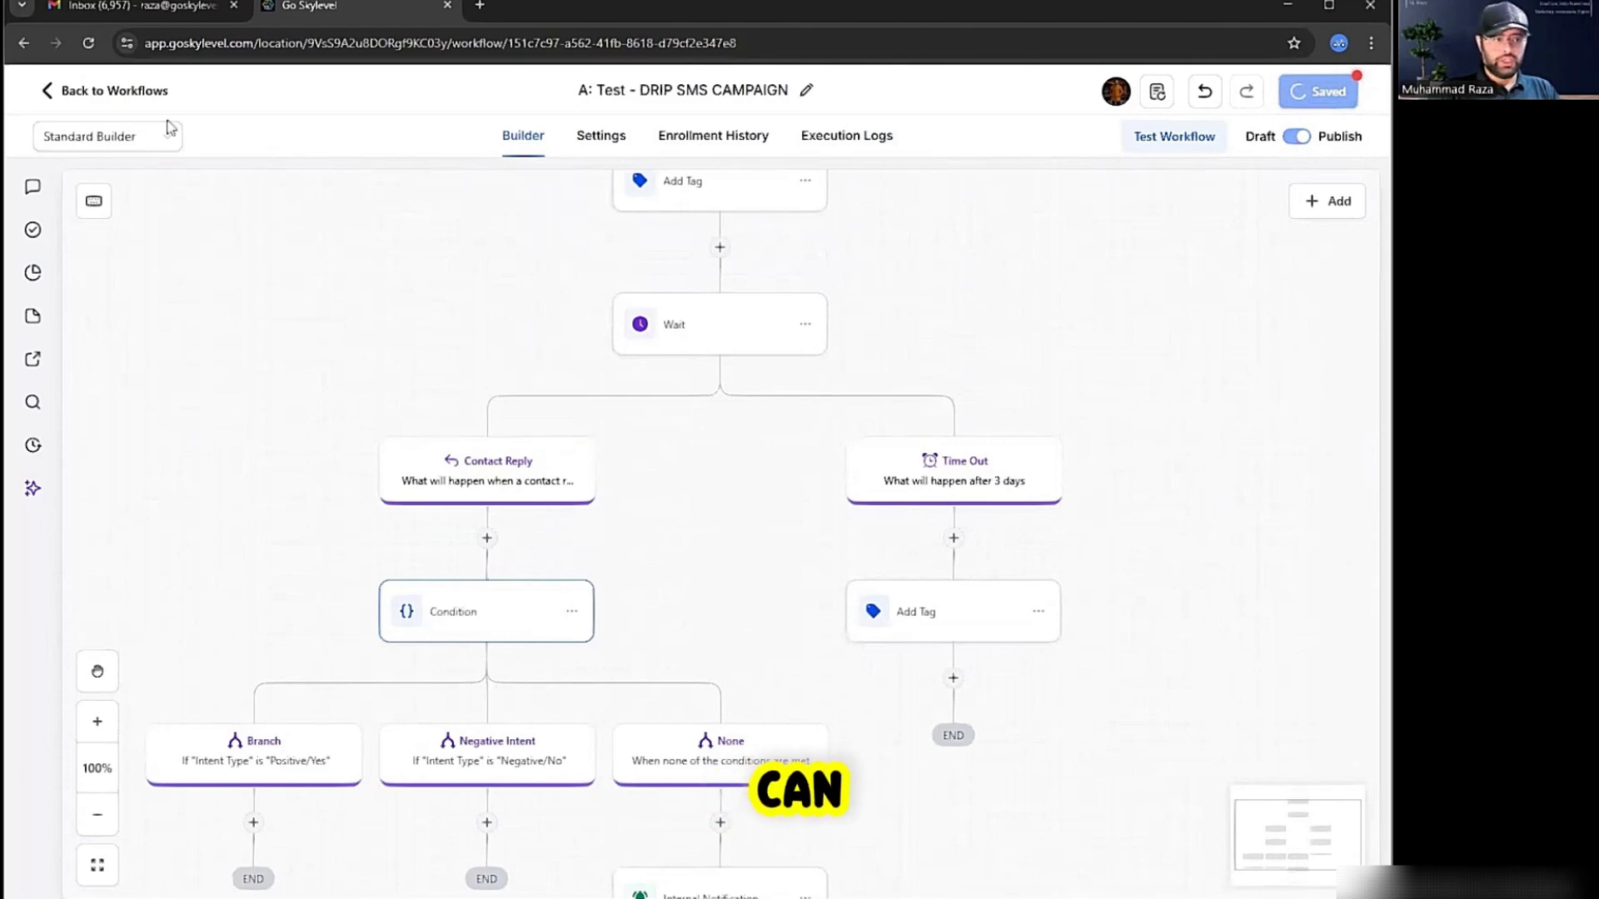
Leave the workflow builder, go to Contacts and select every contact in the All smart list.
{"action": "left_click", "coordinate": [115, 92]}
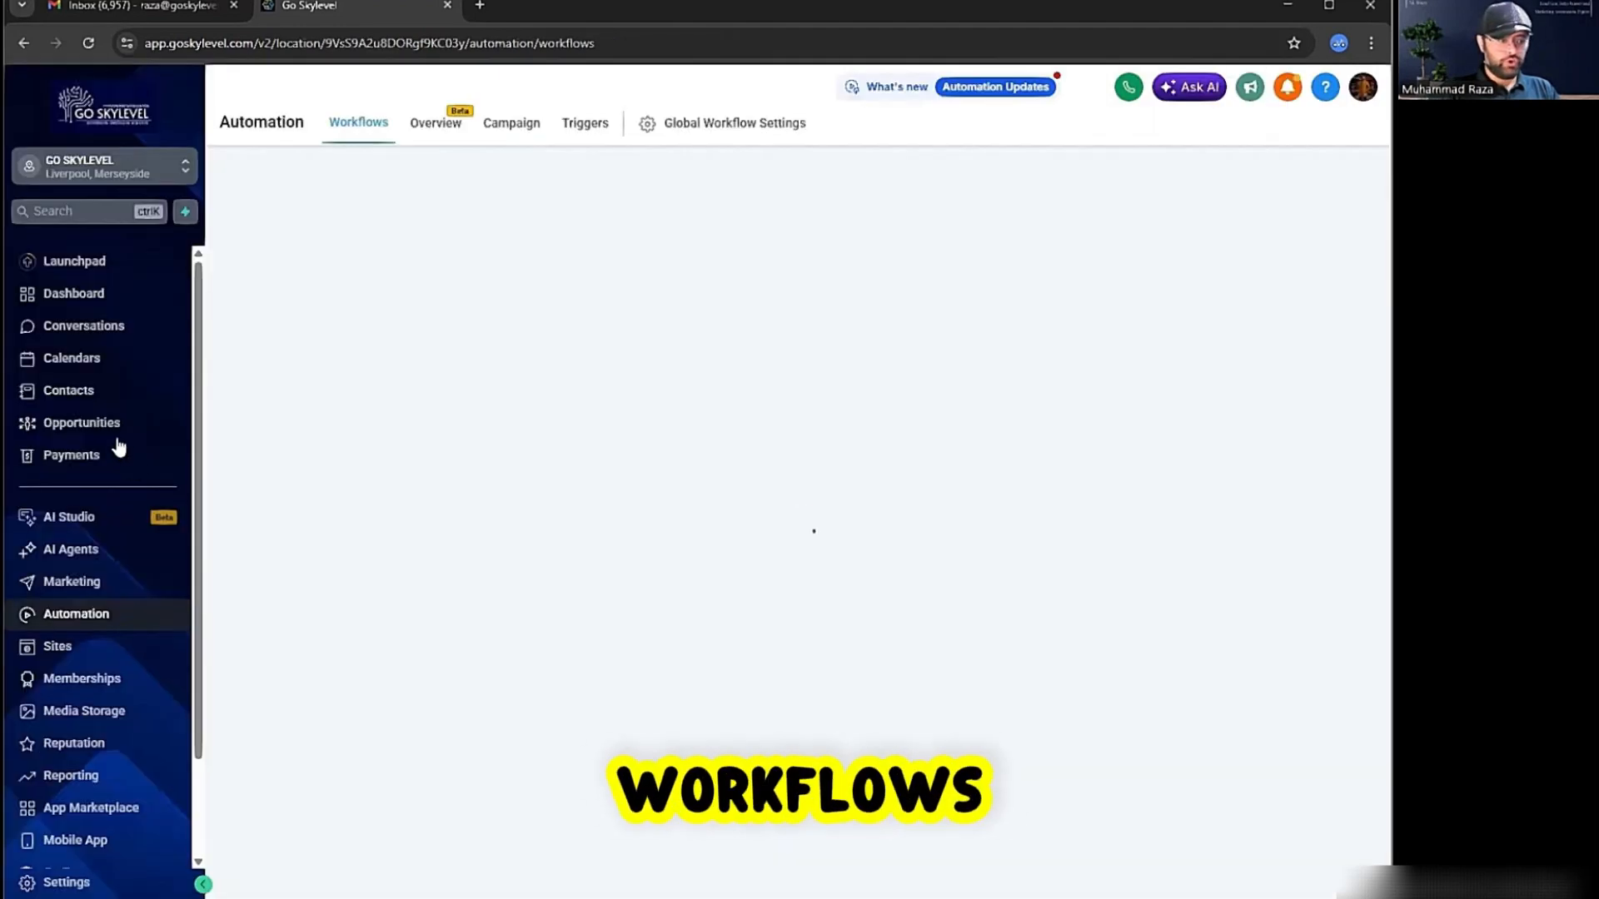
{"action": "left_click", "coordinate": [97, 403]}
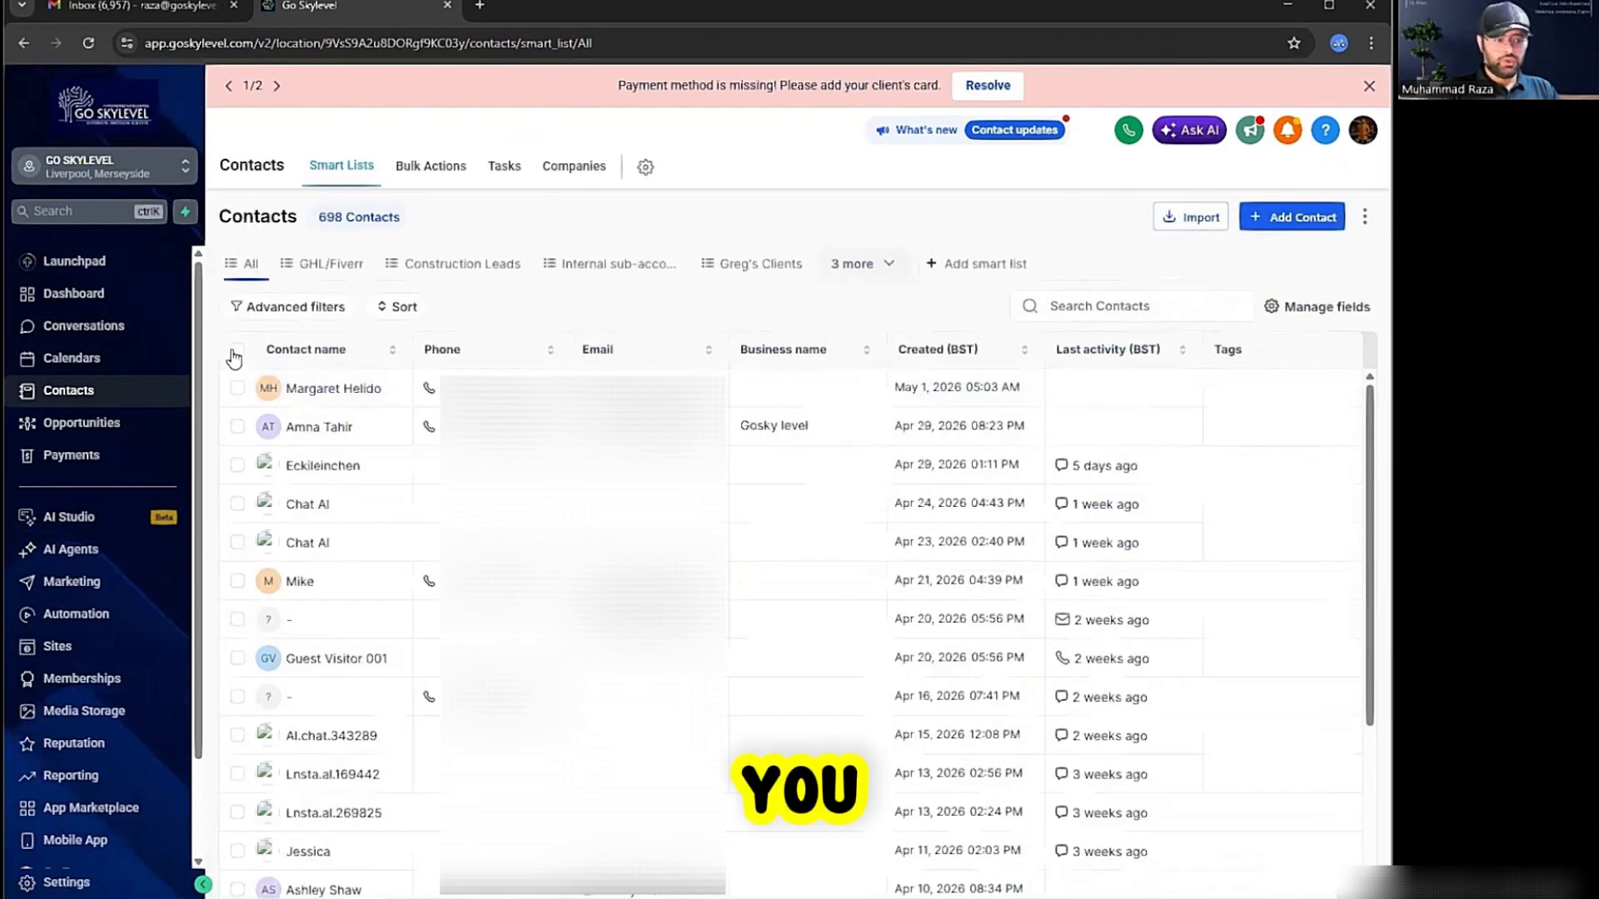
{"action": "left_click", "coordinate": [237, 350]}
{"action": "left_click", "coordinate": [420, 307]}
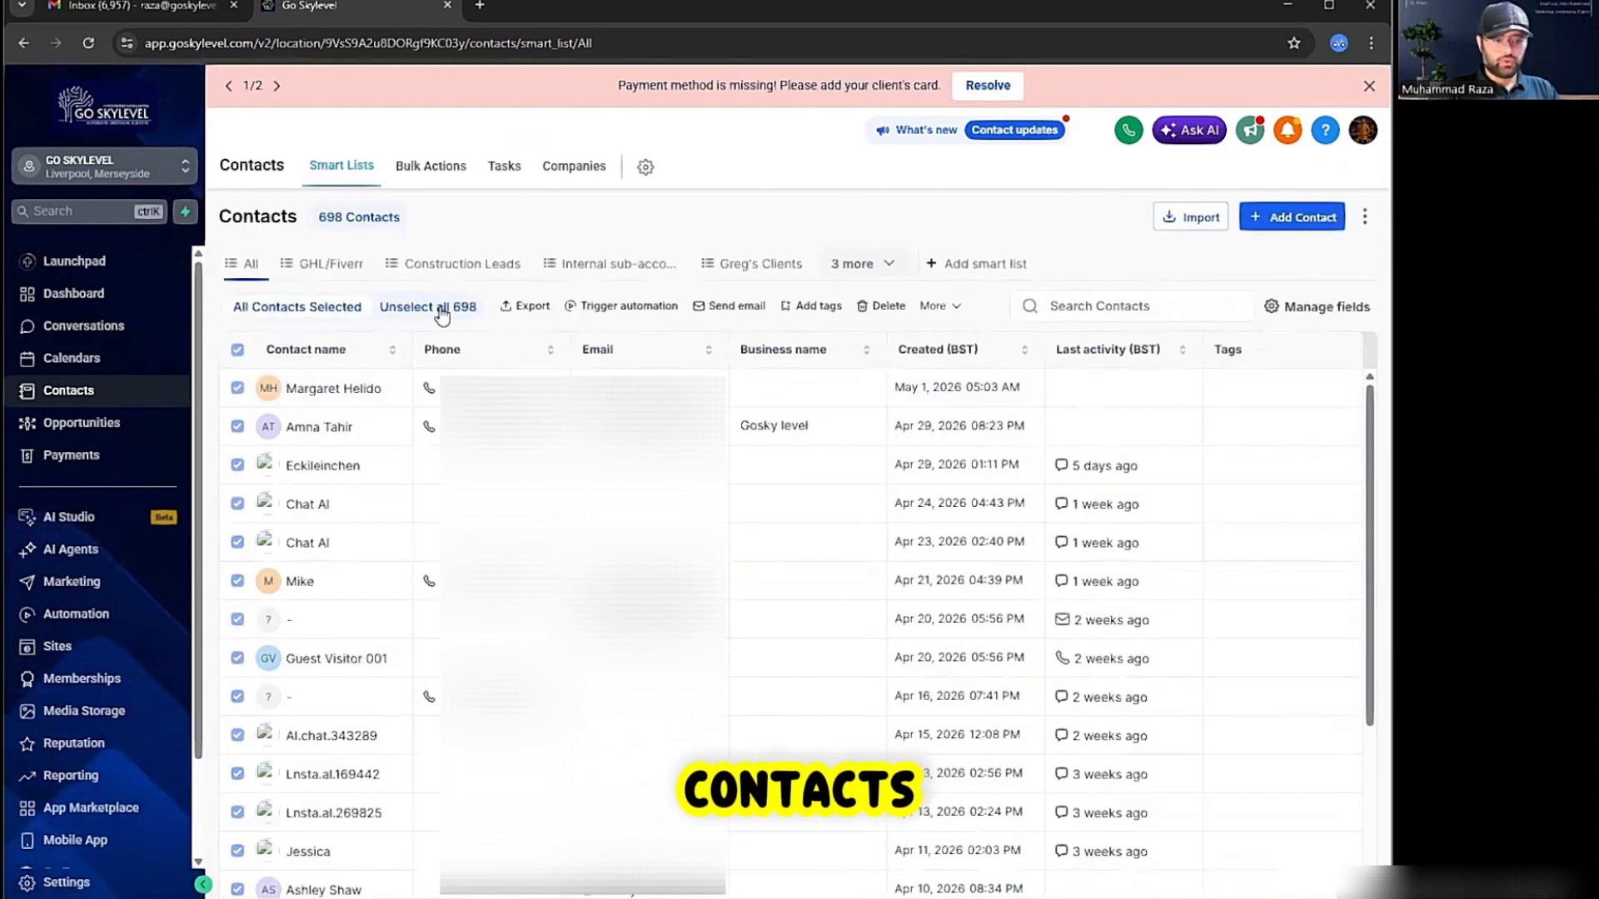
Set up a Trigger automation action for the selected contacts with workflow "A: Test - DRIP SMS CAMPAIGN" and action name "Advance SMS Drip".
{"action": "left_click", "coordinate": [626, 321]}
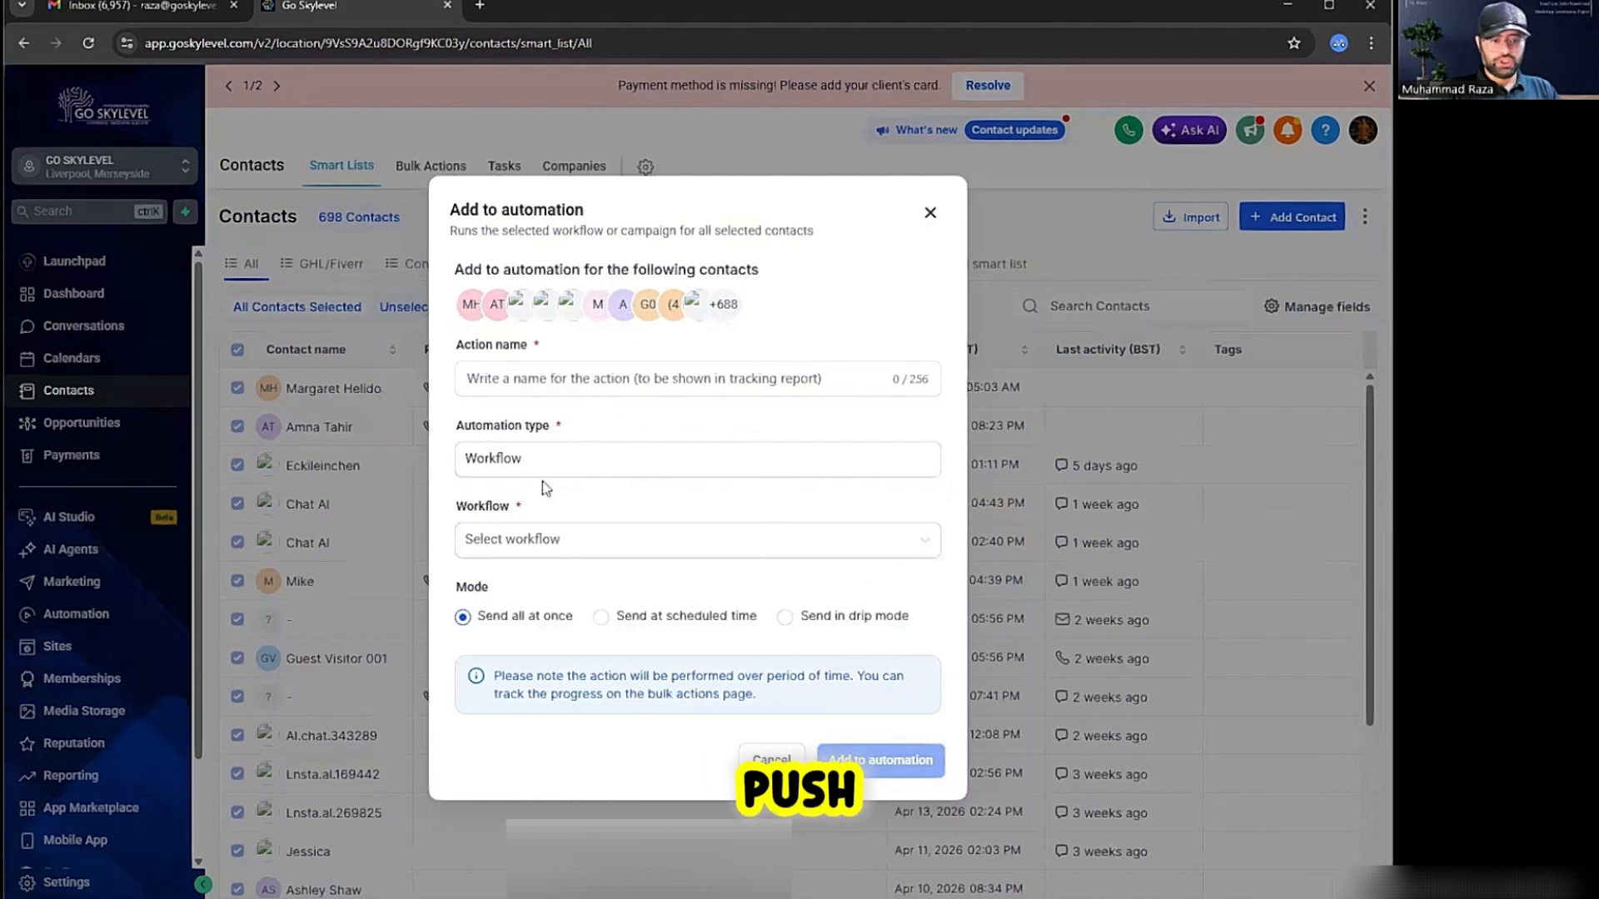
{"action": "left_click", "coordinate": [527, 546]}
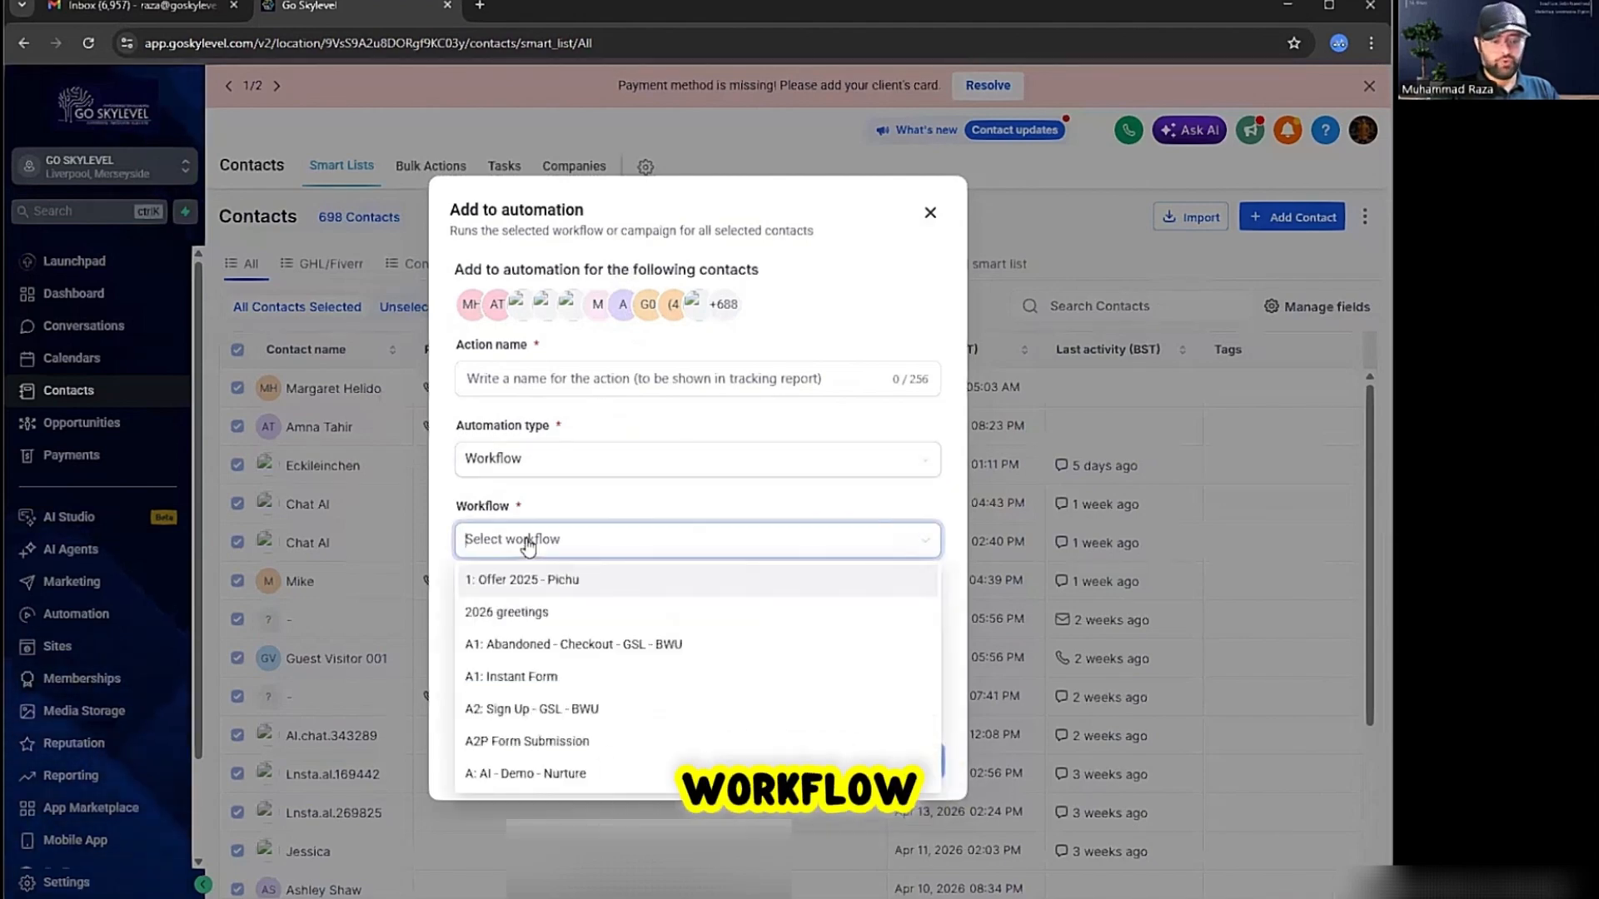
{"action": "type", "text": "test"}
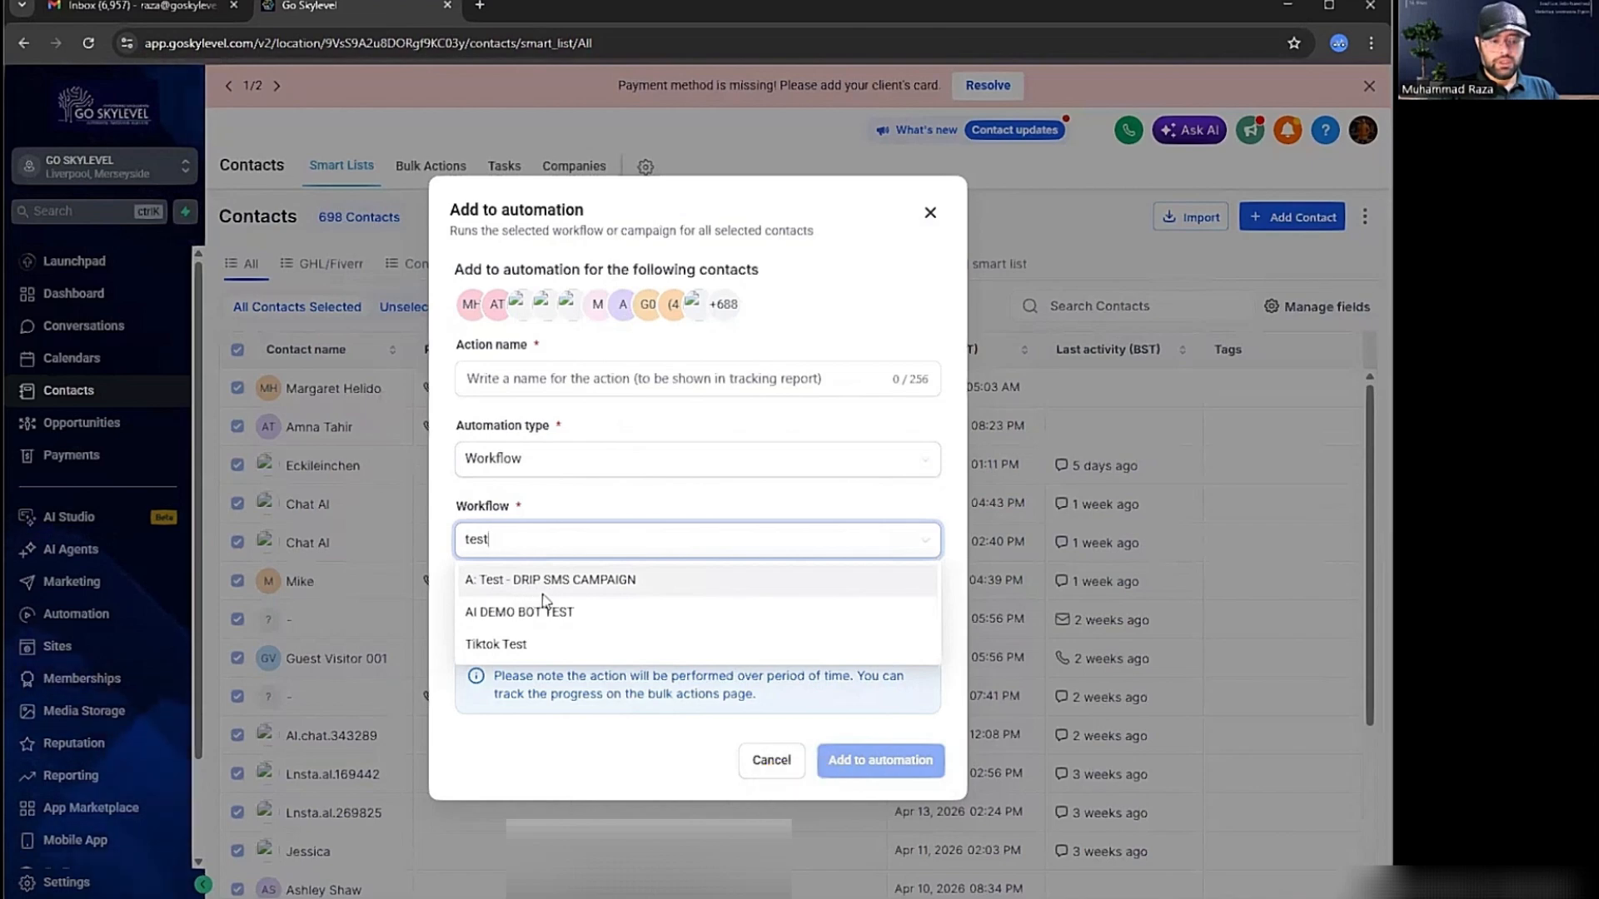
{"action": "left_click", "coordinate": [588, 595]}
{"action": "left_click", "coordinate": [598, 392]}
{"action": "type", "text": "Ad"}
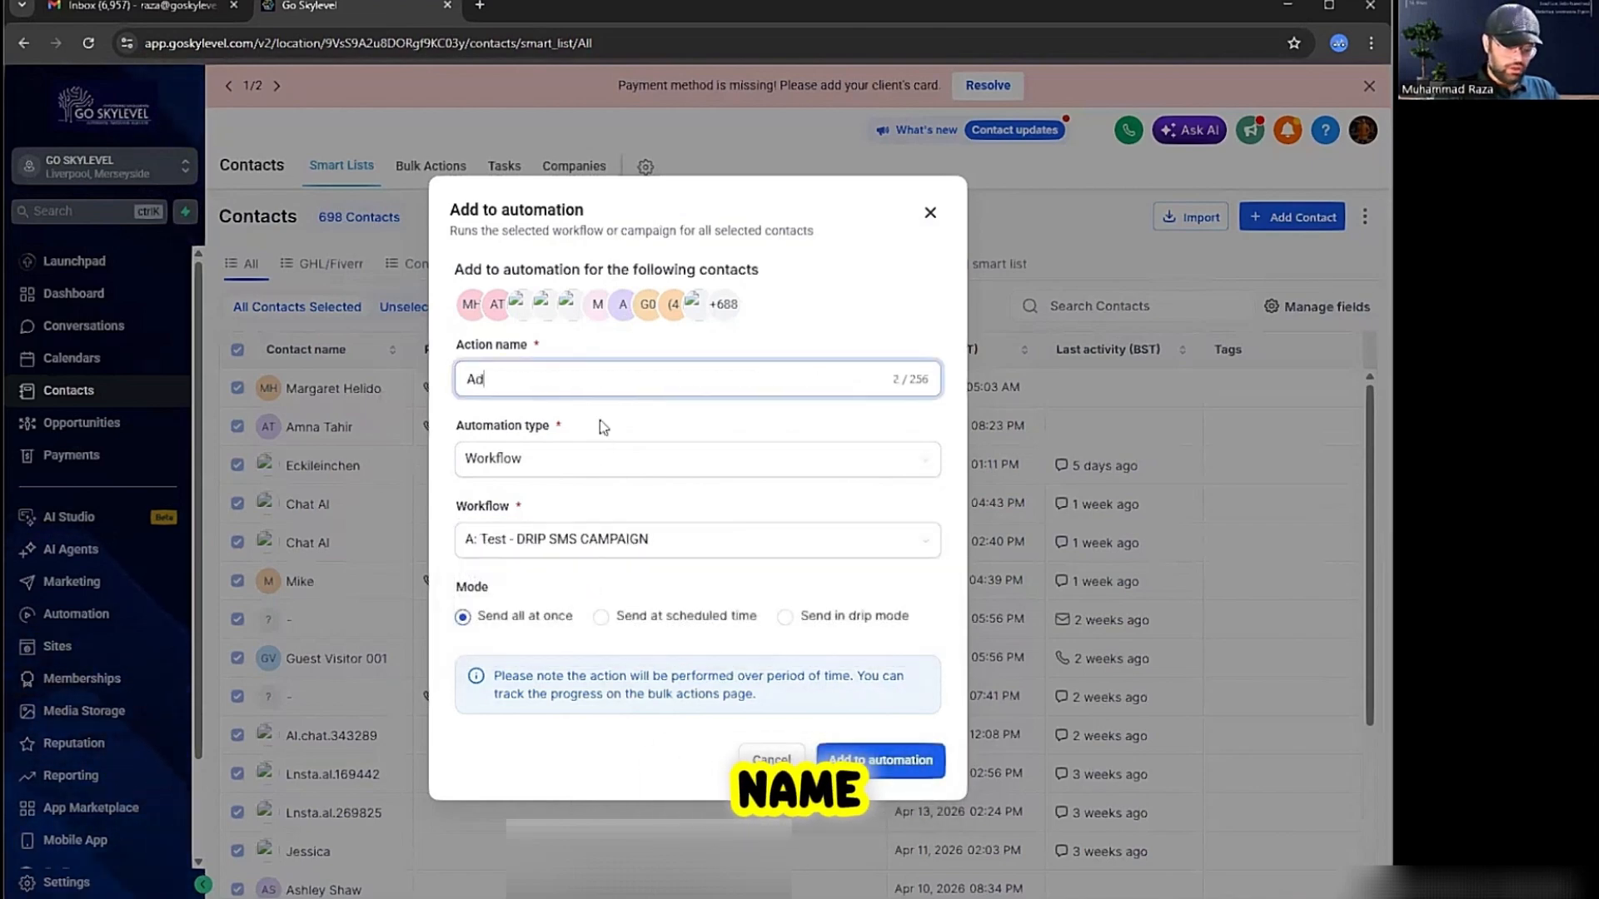
{"action": "type", "text": "vance SMS Drip"}
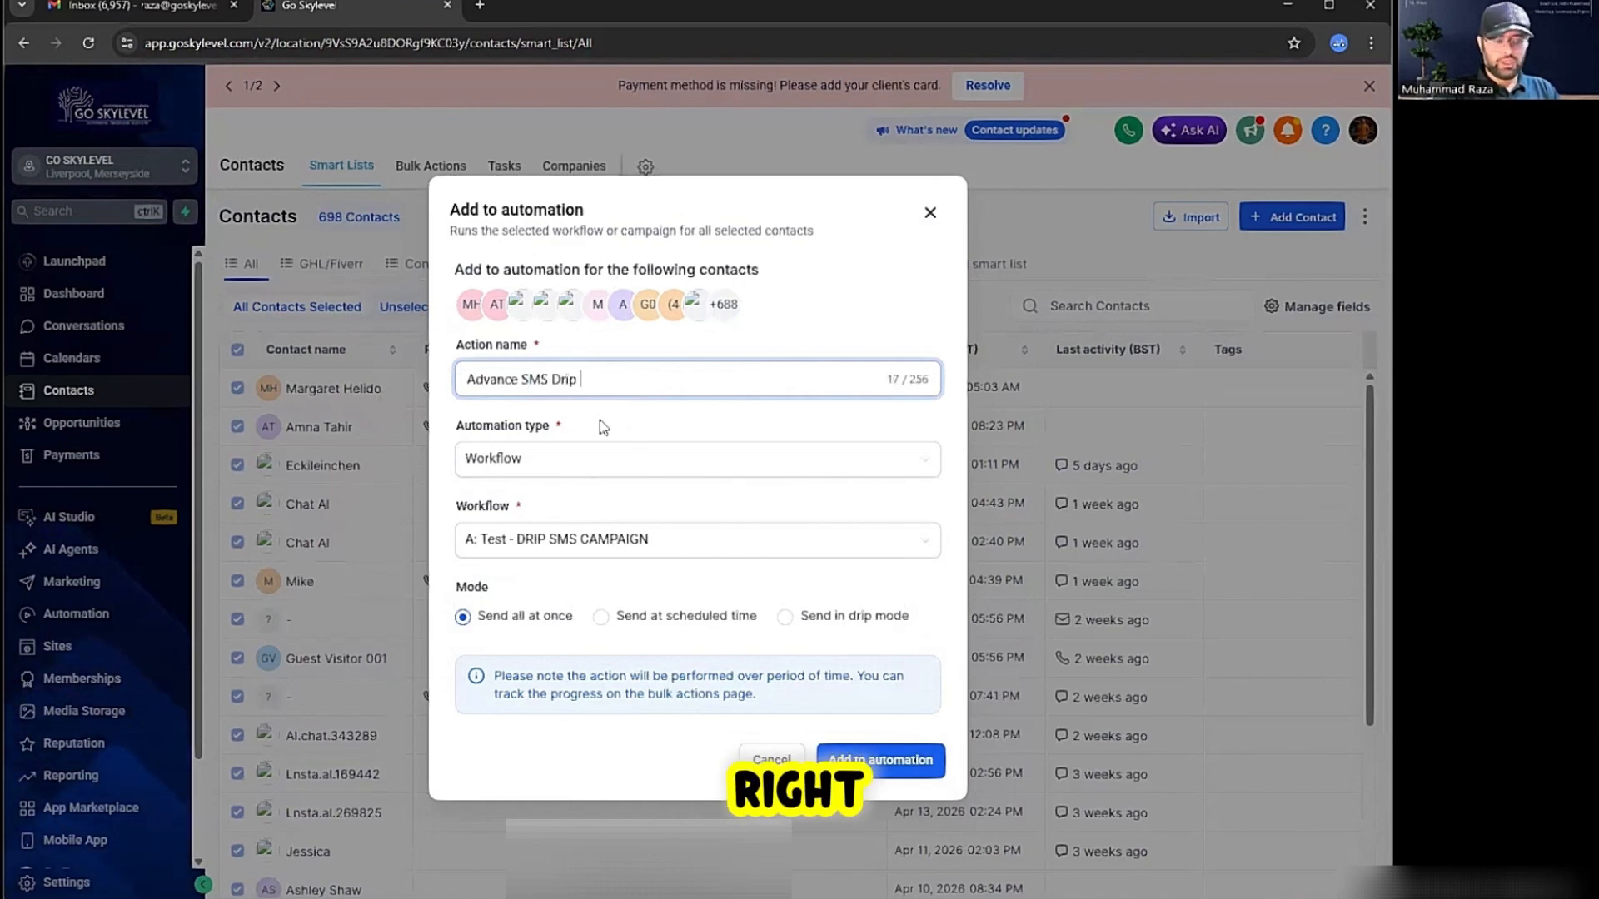